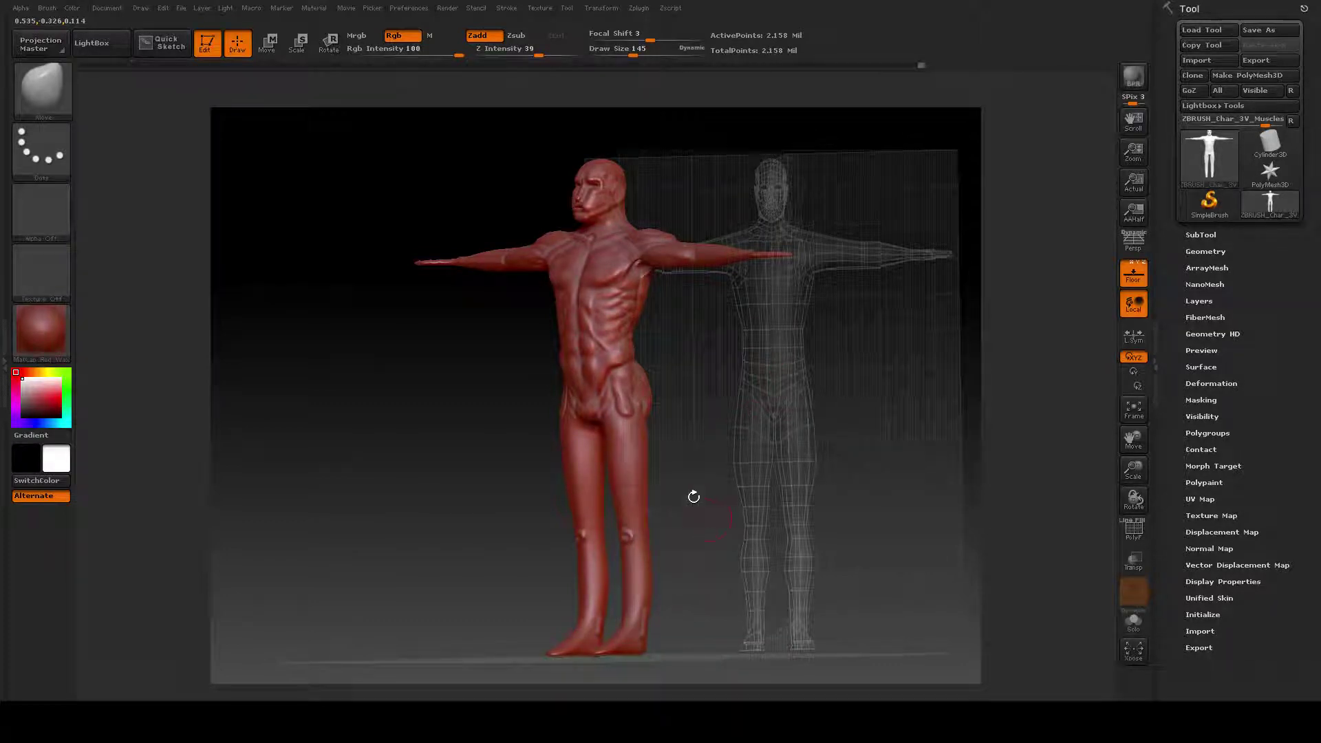
# Step: Push the lower end of the front hip muscles upward on both sides with the Move brush
pyautogui.keyDown('alt'); pyautogui.moveTo(702, 405); pyautogui.dragTo(683, 311); pyautogui.keyUp('alt')
pyautogui.moveTo(728, 365)
pyautogui.mouseDown()
pyautogui.moveTo(774, 366)
pyautogui.moveTo(757, 395)
pyautogui.moveTo(842, 405)
pyautogui.moveTo(746, 525)
pyautogui.moveTo(846, 372)
pyautogui.moveTo(817, 386)
pyautogui.moveTo(823, 398)
pyautogui.mouseUp()
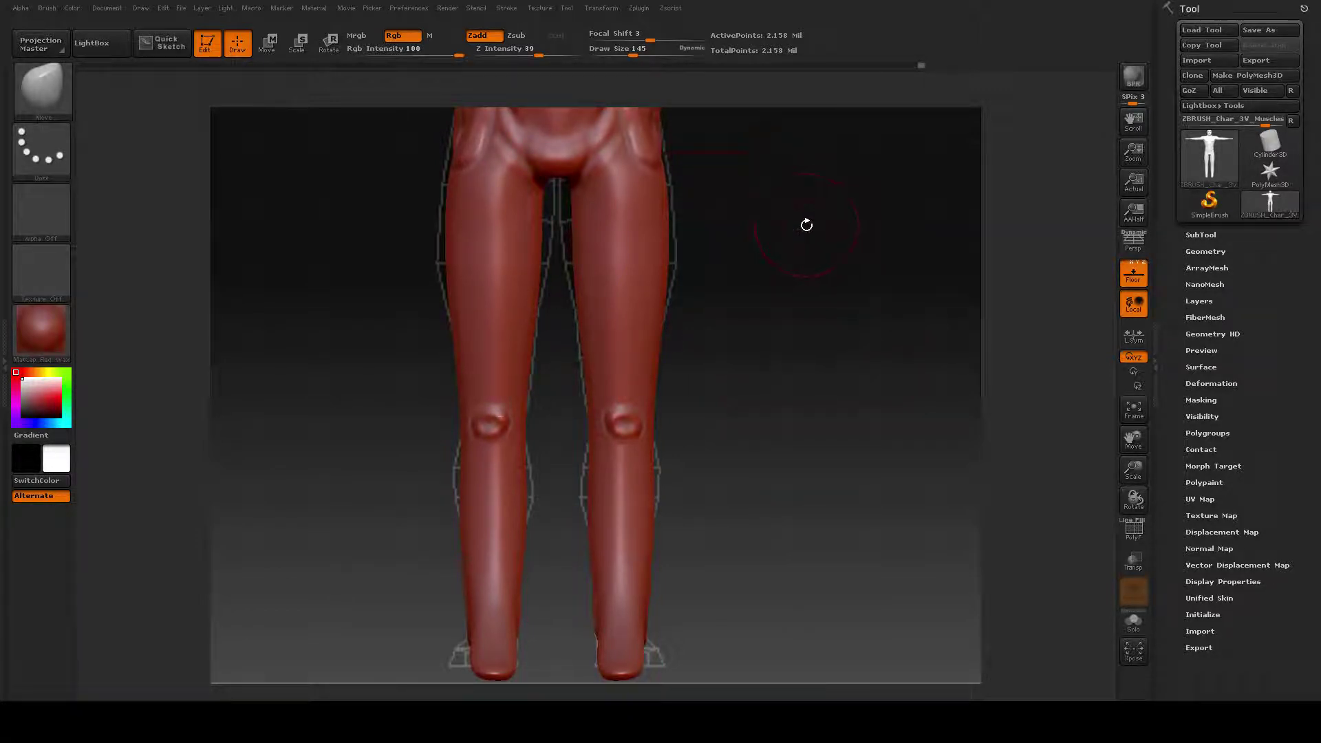
pyautogui.moveTo(807, 225)
pyautogui.mouseDown()
pyautogui.moveTo(737, 226)
pyautogui.moveTo(753, 226)
pyautogui.moveTo(765, 294)
pyautogui.mouseUp()
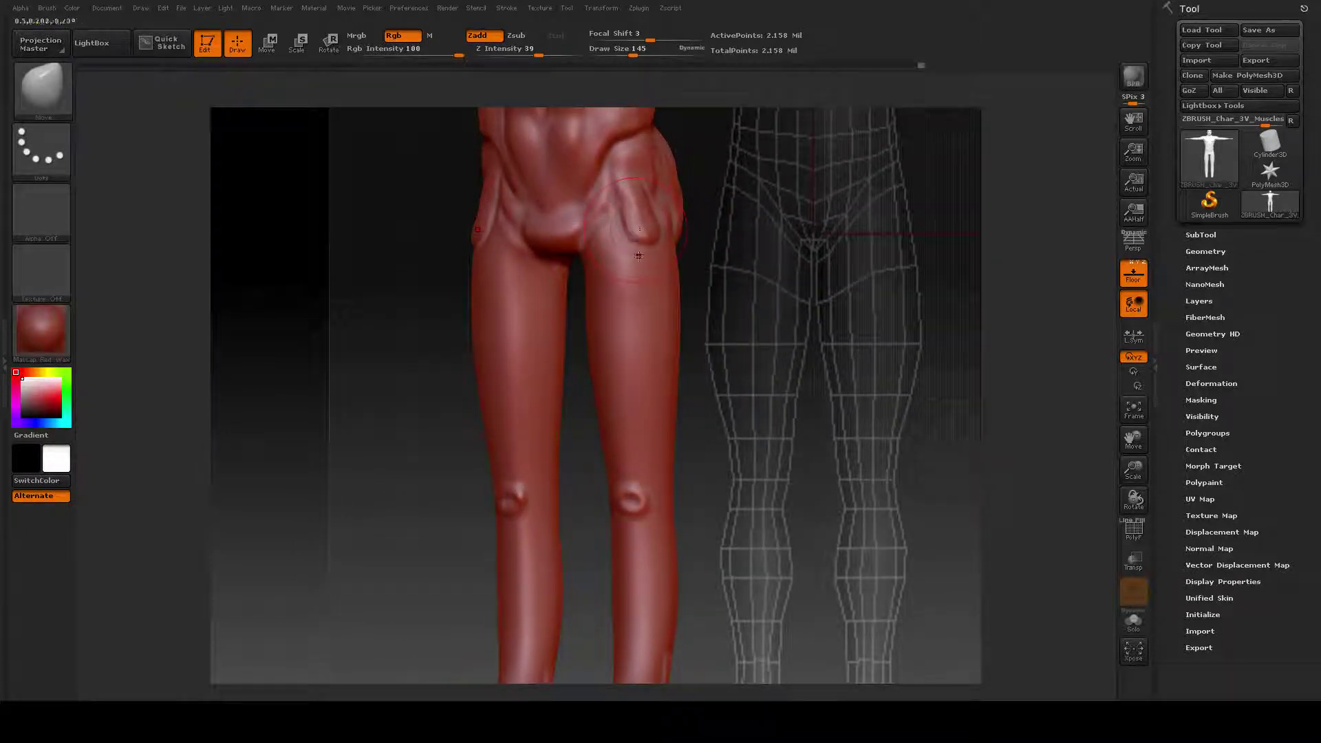
pyautogui.moveTo(770, 285); pyautogui.dragTo(797, 285)
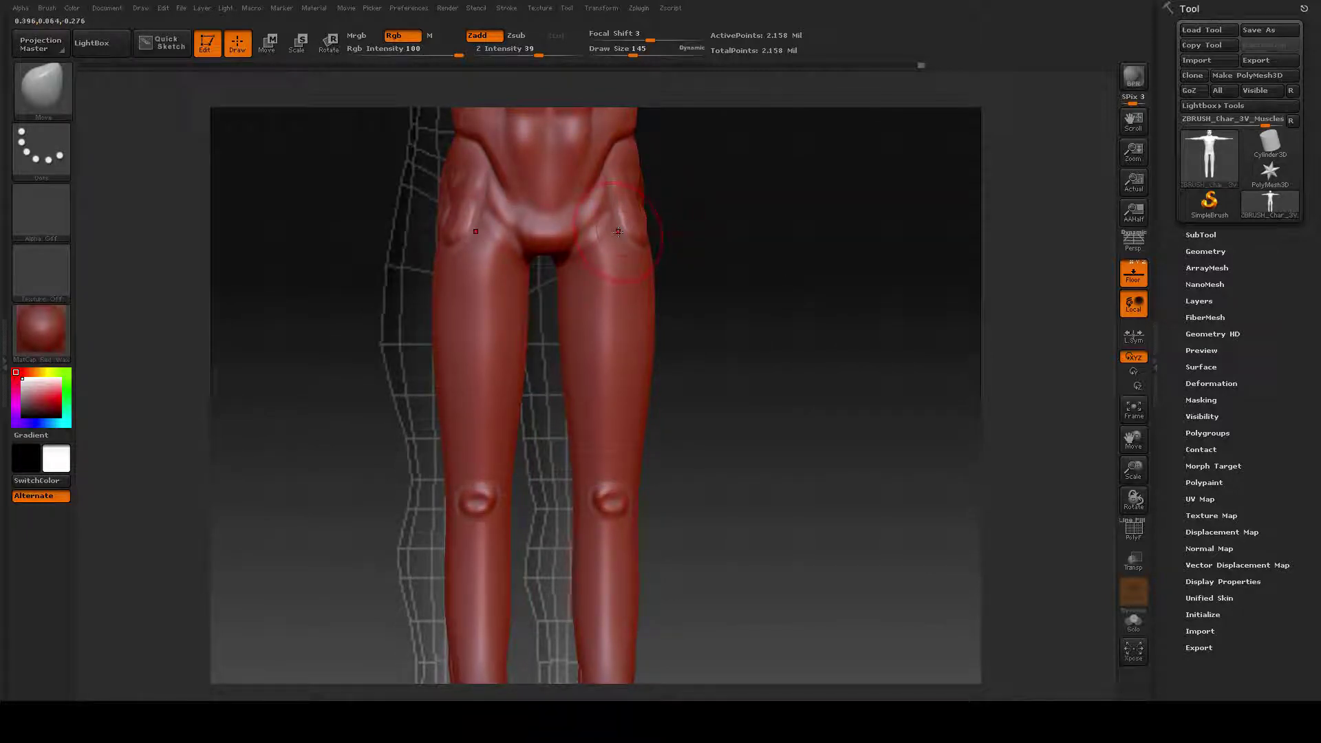
pyautogui.moveTo(626, 230); pyautogui.dragTo(618, 176)
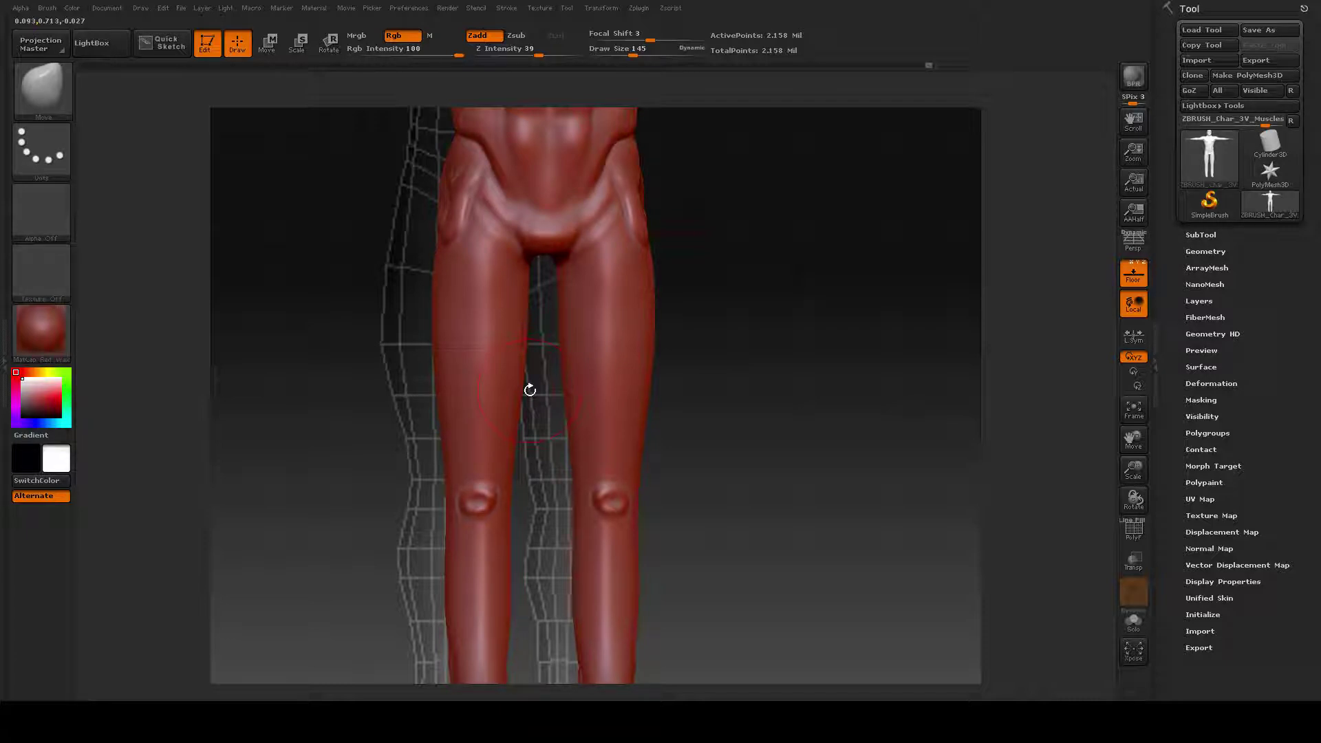
# Step: Reduce the Move brush's draw size to 89 and examine the hips and thighs from the front and side
pyautogui.moveTo(812, 389); pyautogui.dragTo(618, 258)
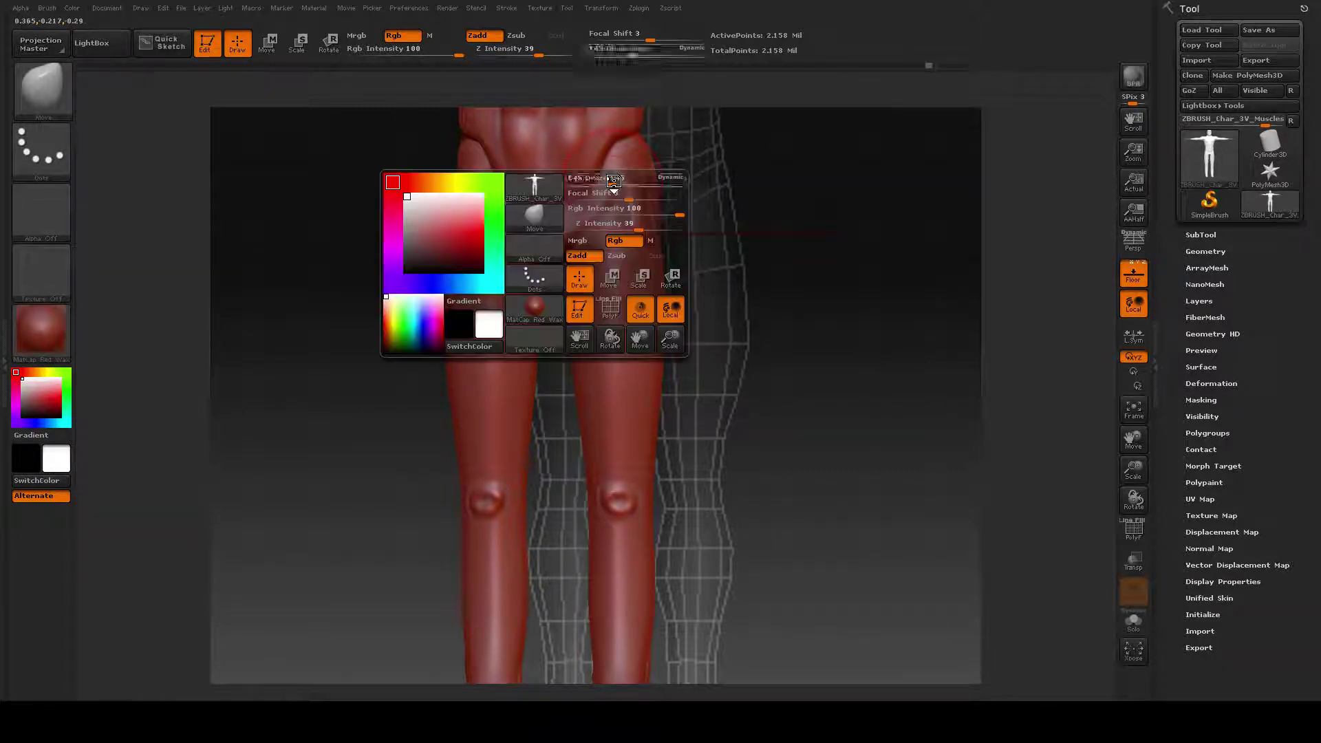
pyautogui.press('space')
pyautogui.moveTo(614, 178); pyautogui.dragTo(604, 179)
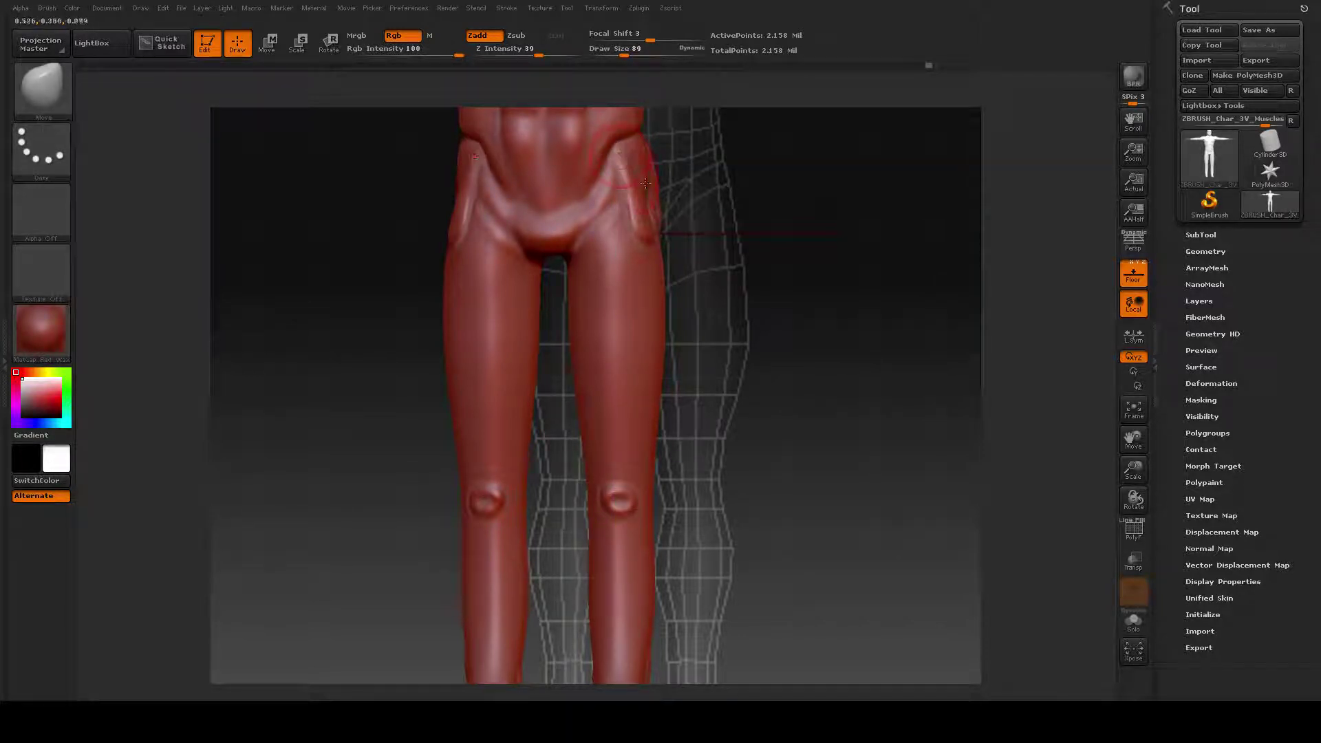
pyautogui.moveTo(740, 233); pyautogui.dragTo(695, 236)
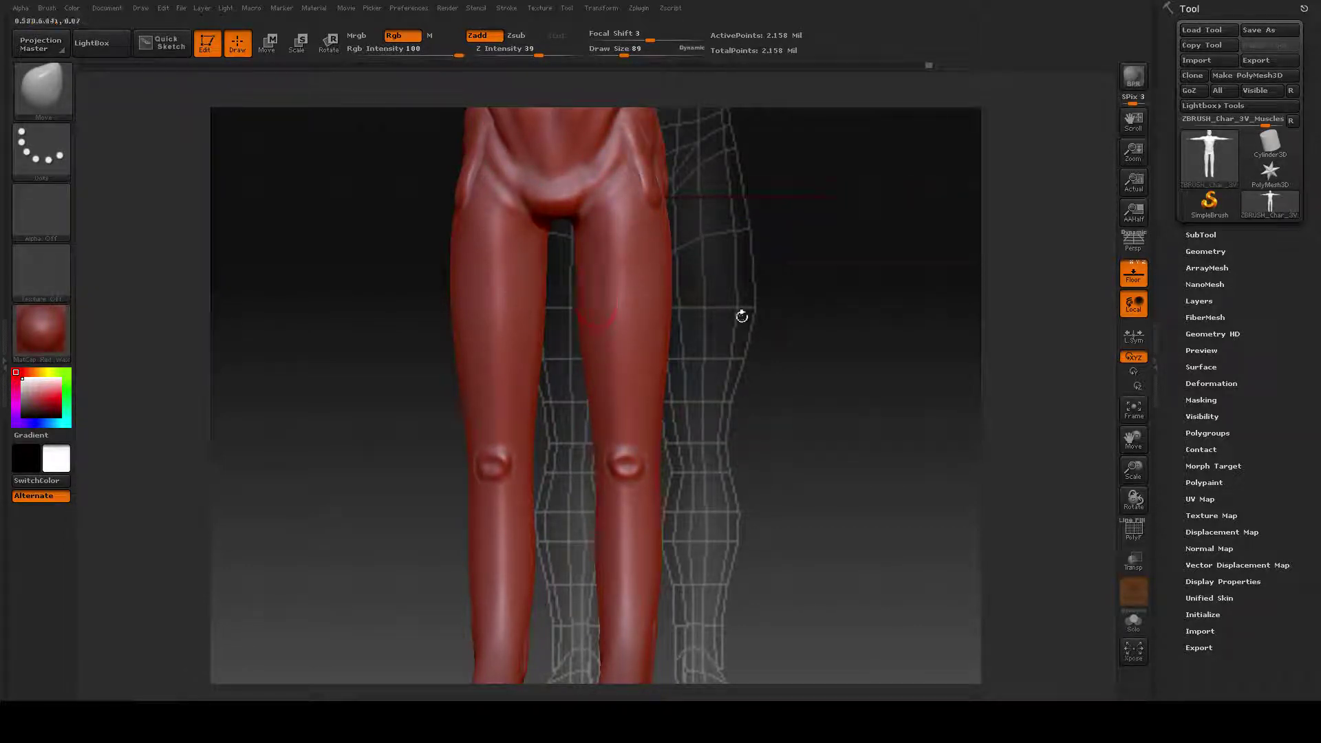
pyautogui.moveTo(742, 317)
pyautogui.mouseDown()
pyautogui.moveTo(845, 265)
pyautogui.moveTo(915, 251)
pyautogui.mouseUp()
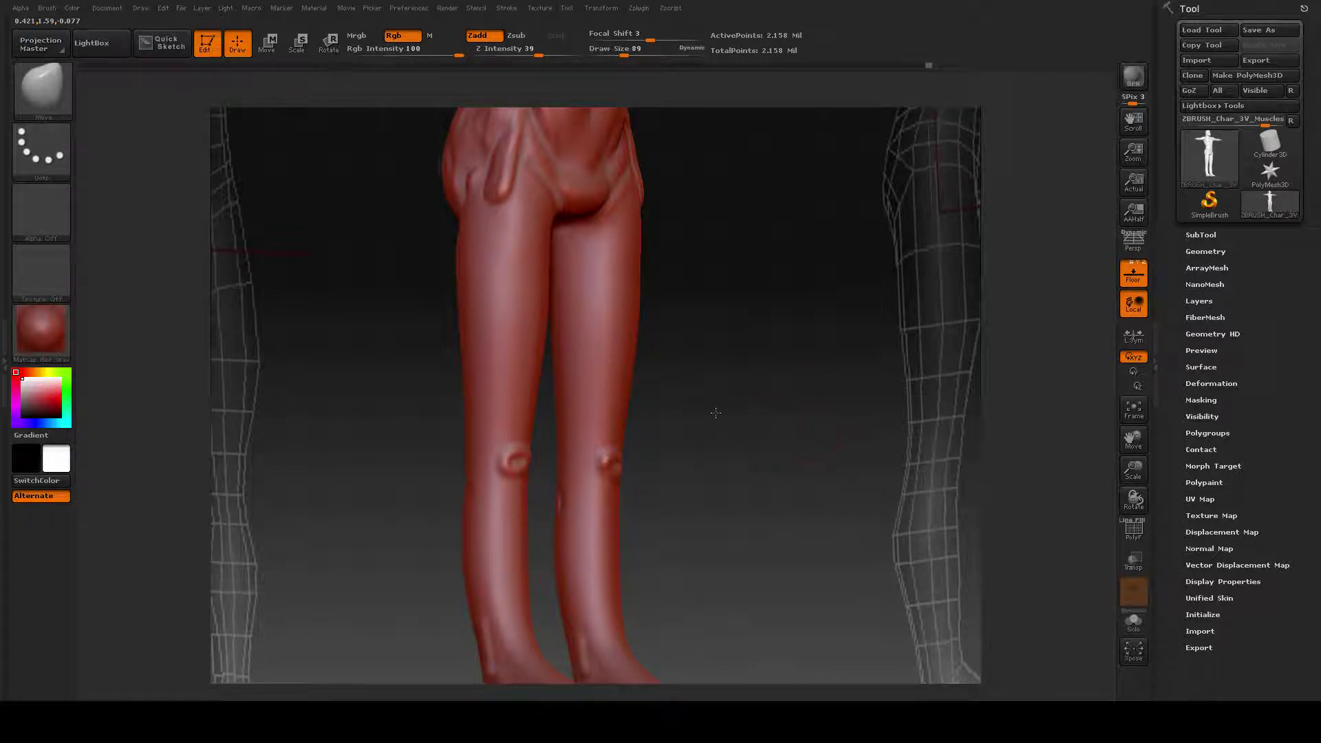
pyautogui.moveTo(754, 417); pyautogui.dragTo(719, 416)
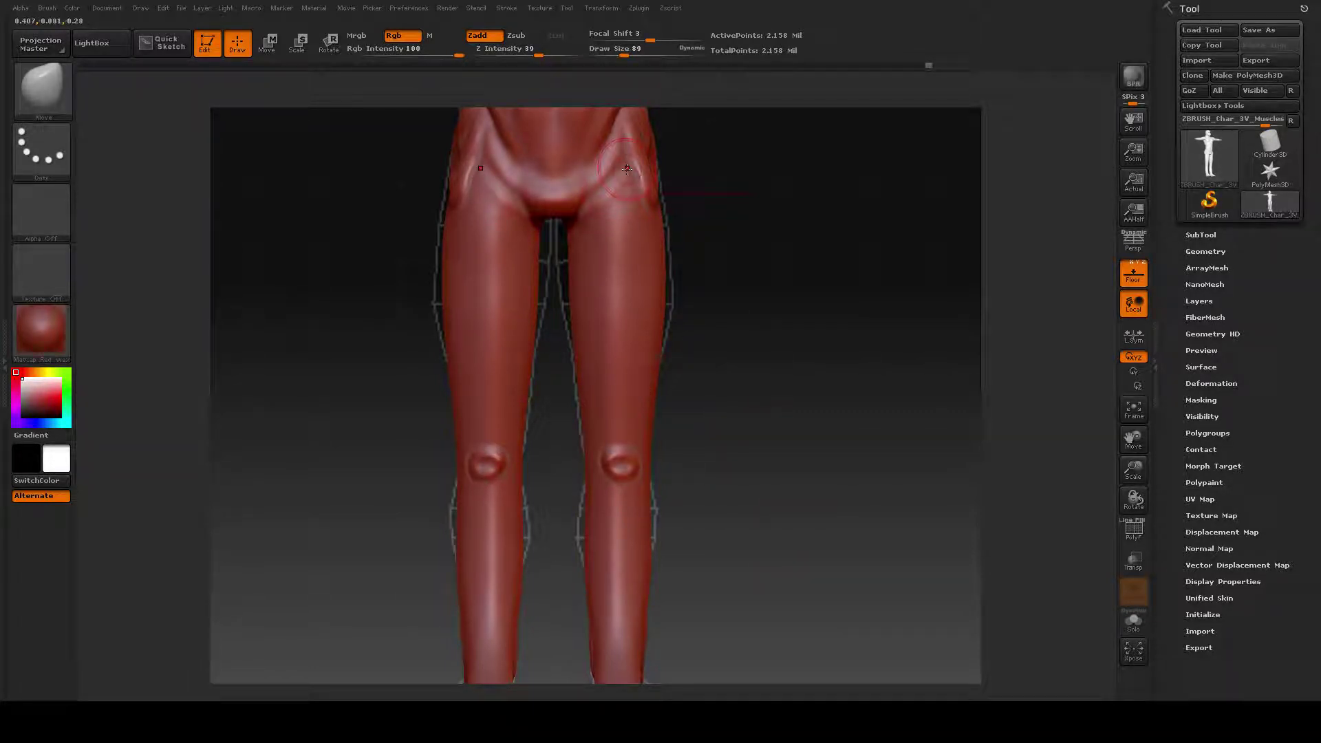
# Step: Switch to the ClayBuildup brush with the square Alpha 28 and reduce the draw size to 59
pyautogui.click(57, 92)
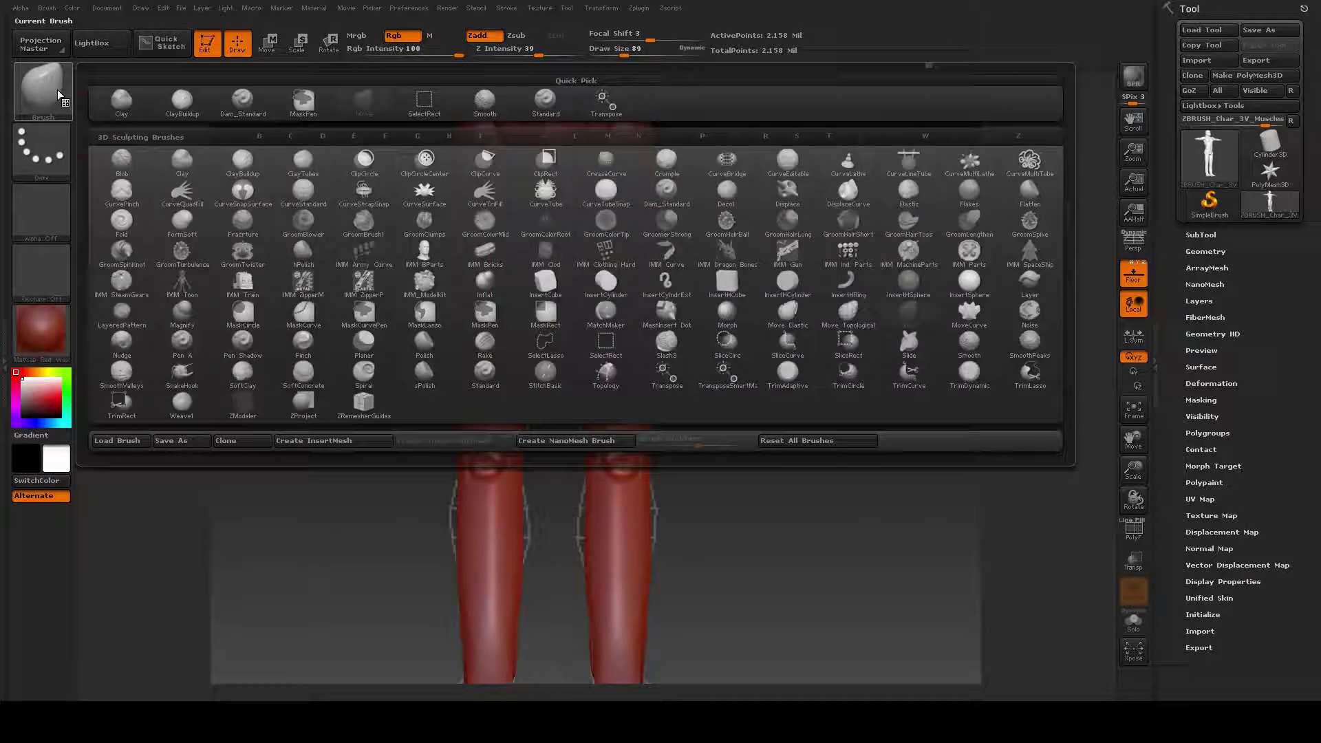
pyautogui.click(245, 161)
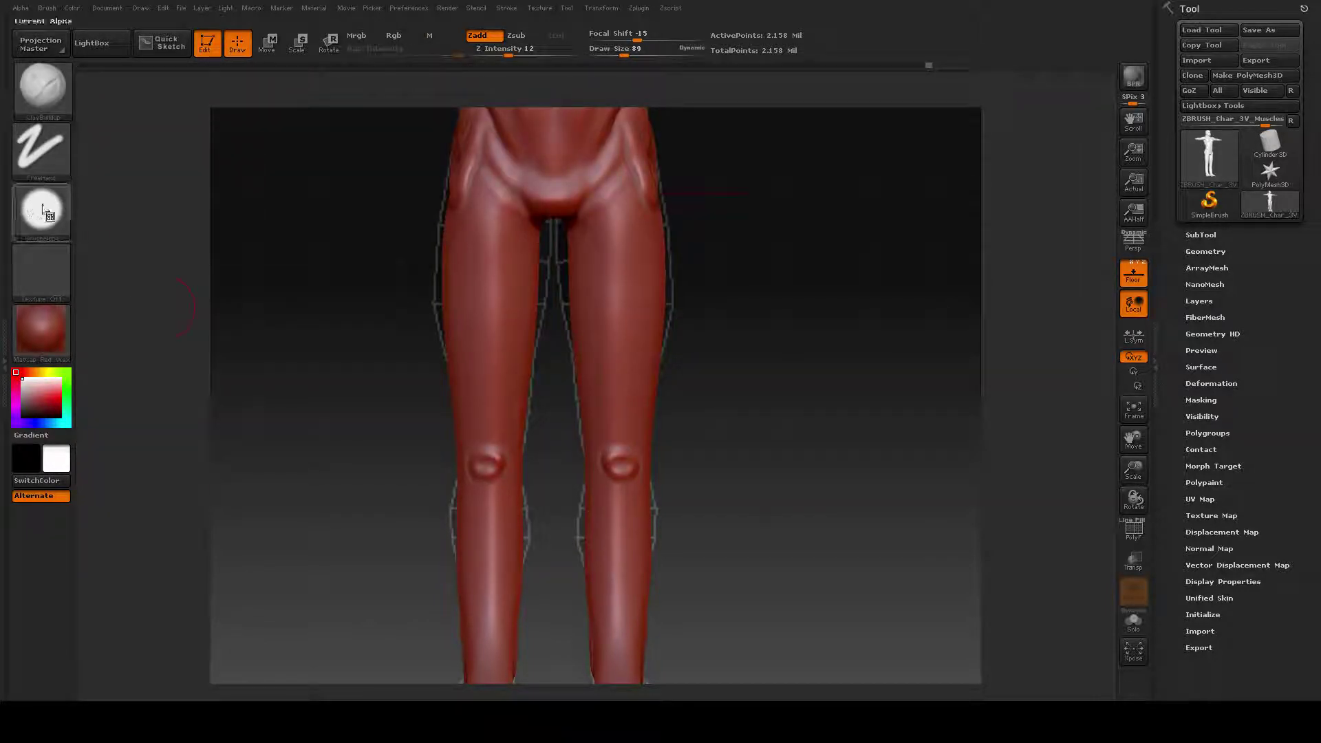
pyautogui.moveTo(45, 217)
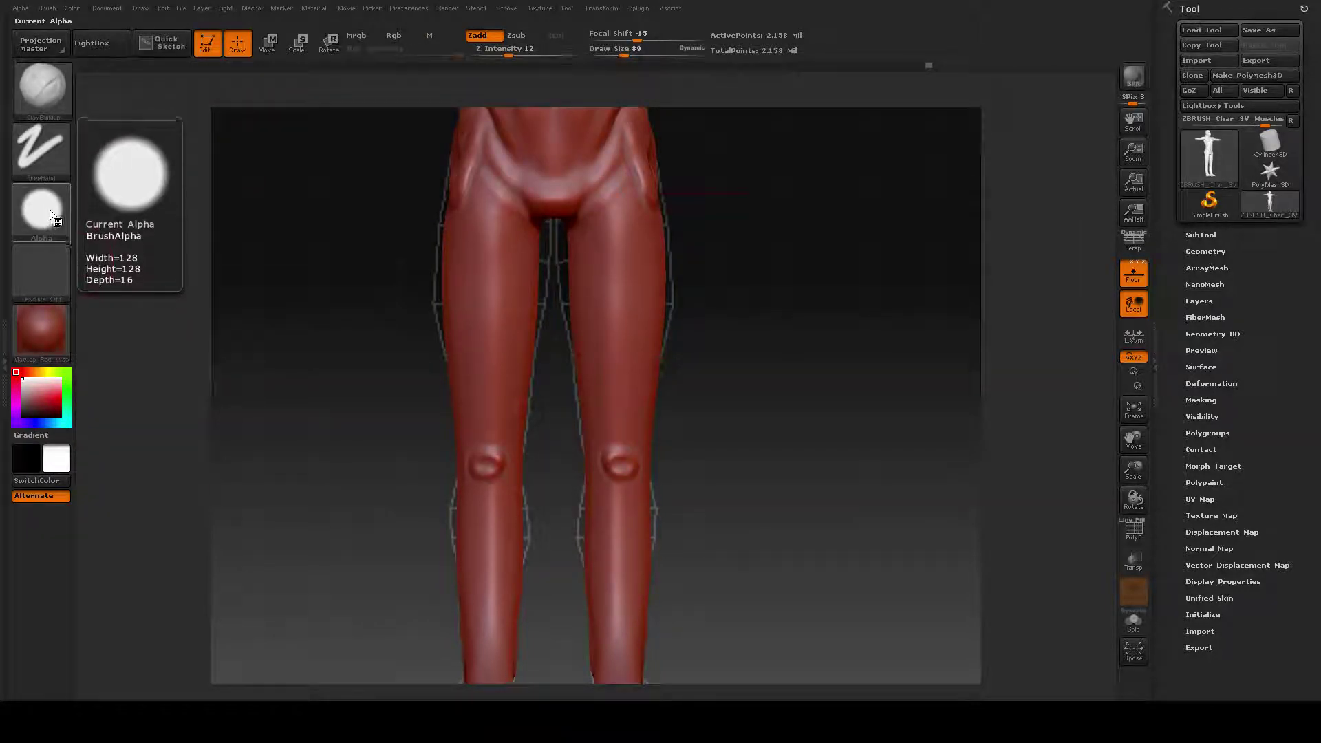
pyautogui.click(43, 217)
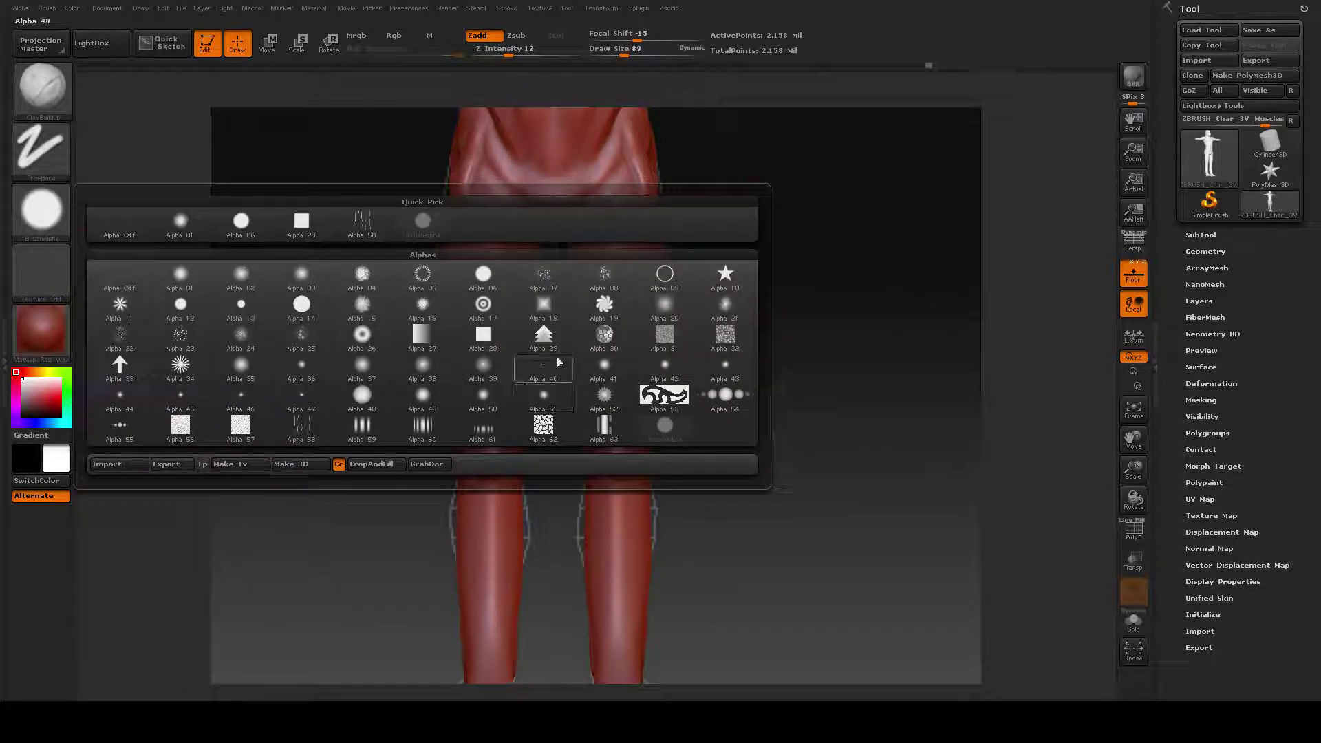
pyautogui.moveTo(563, 357)
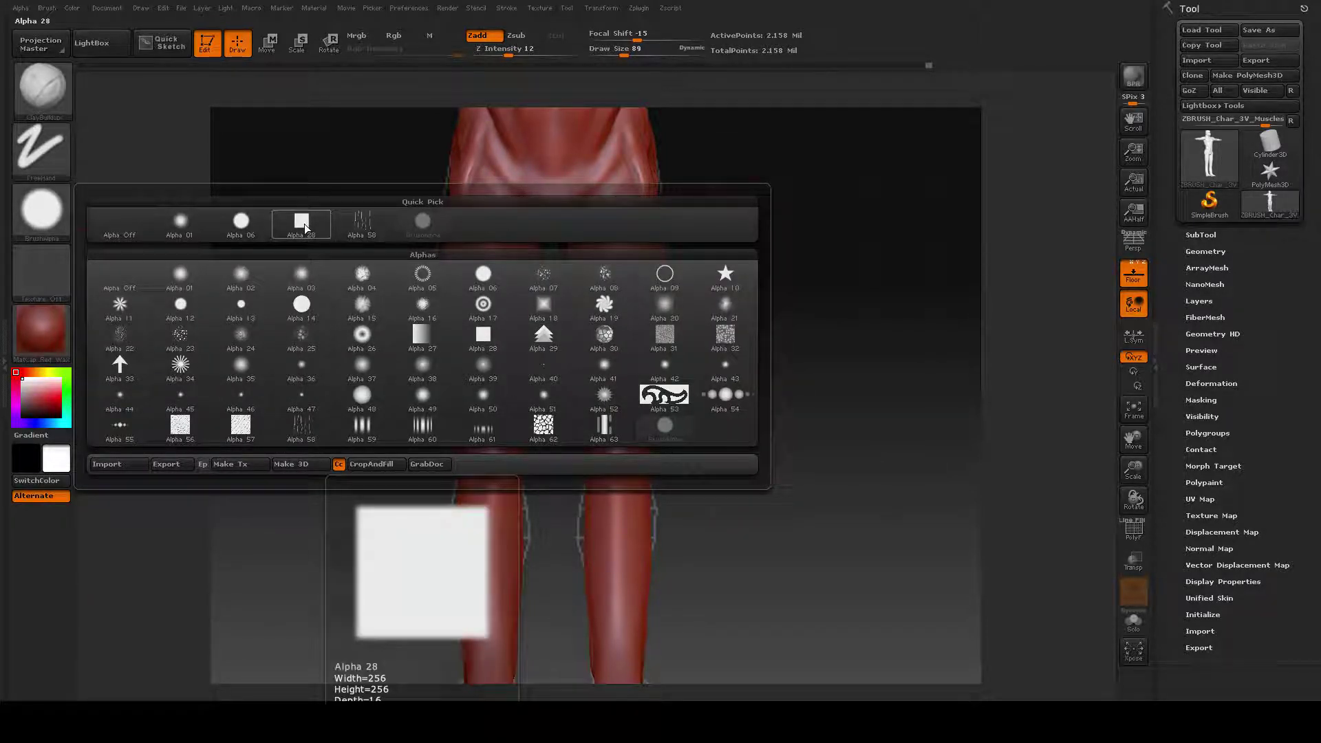
pyautogui.click(249, 220)
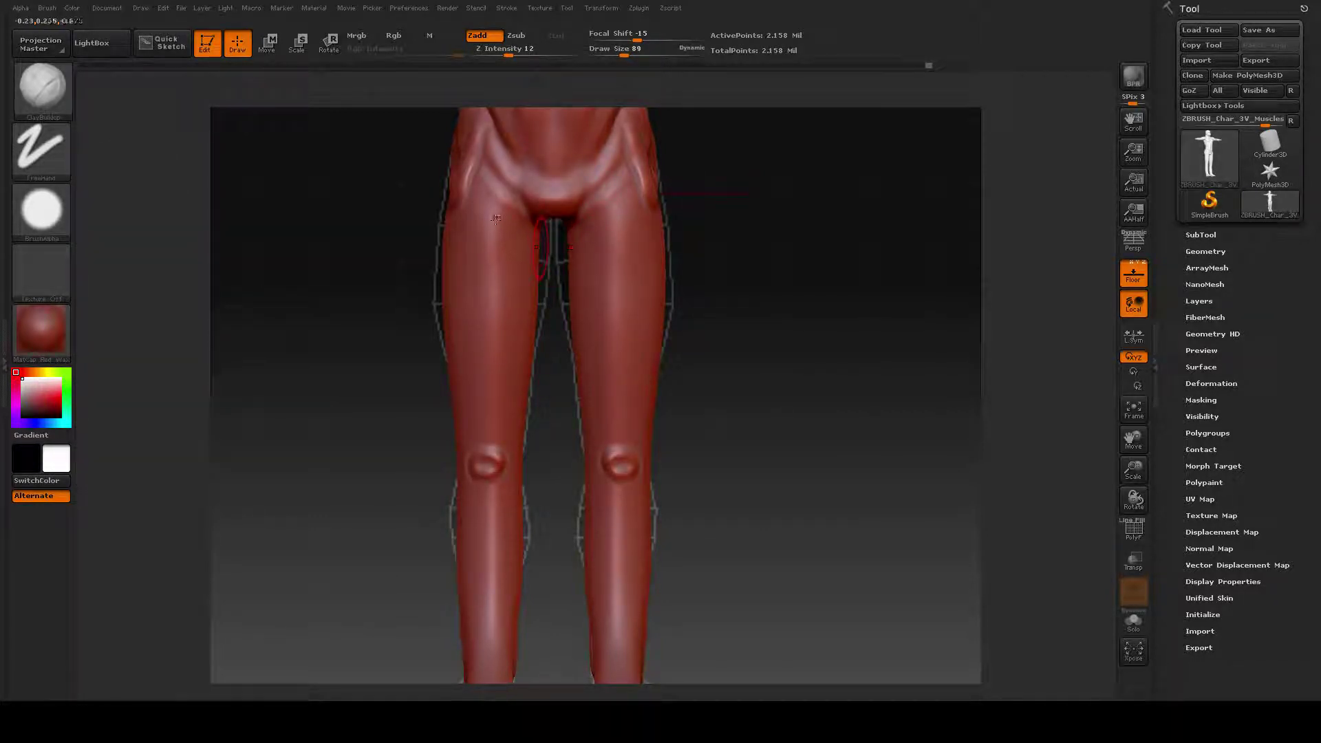
pyautogui.click(42, 210)
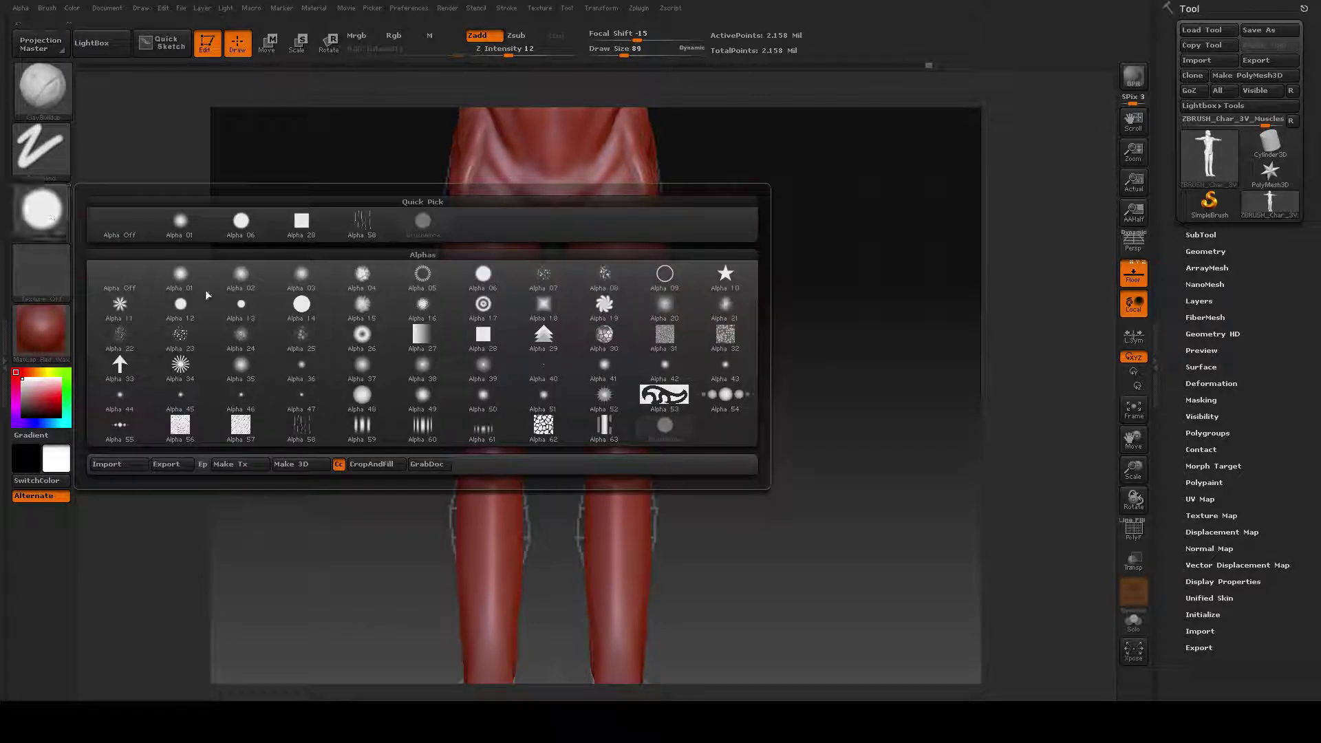
pyautogui.click(302, 220)
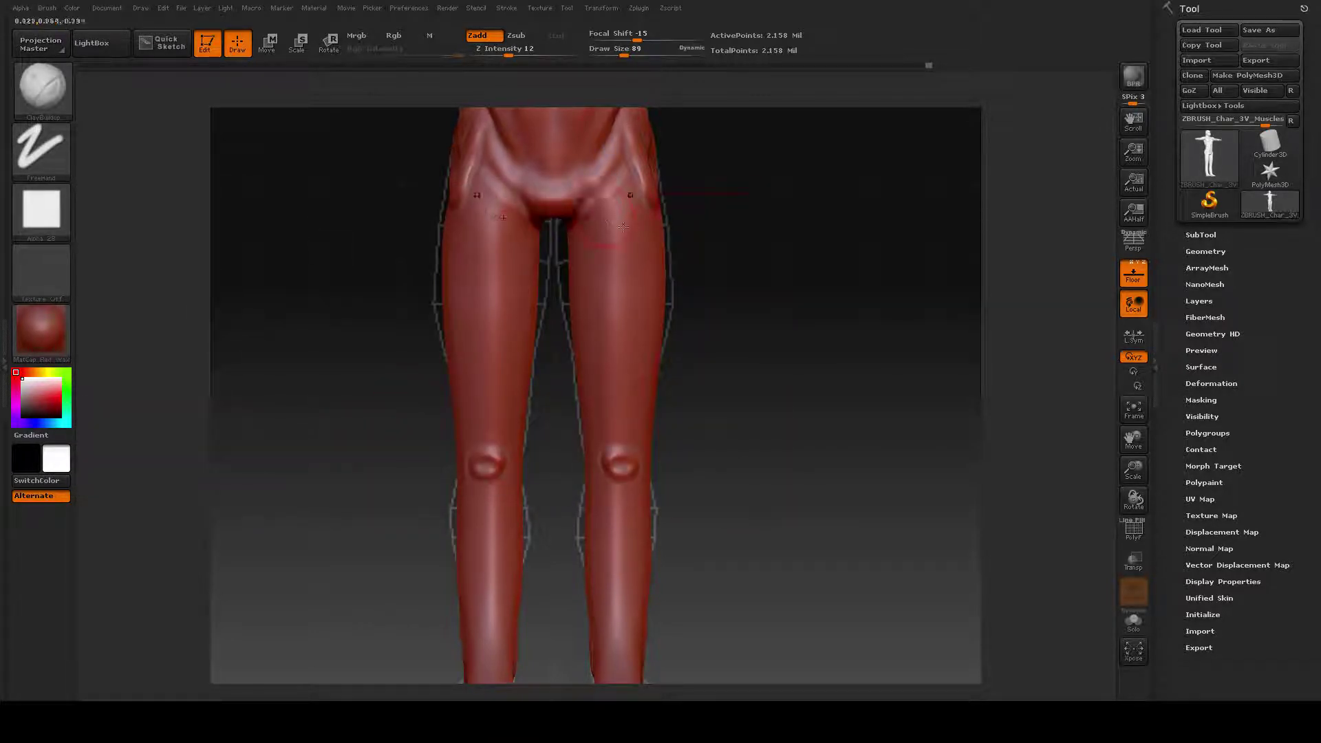
pyautogui.moveTo(631, 195); pyautogui.dragTo(612, 289)
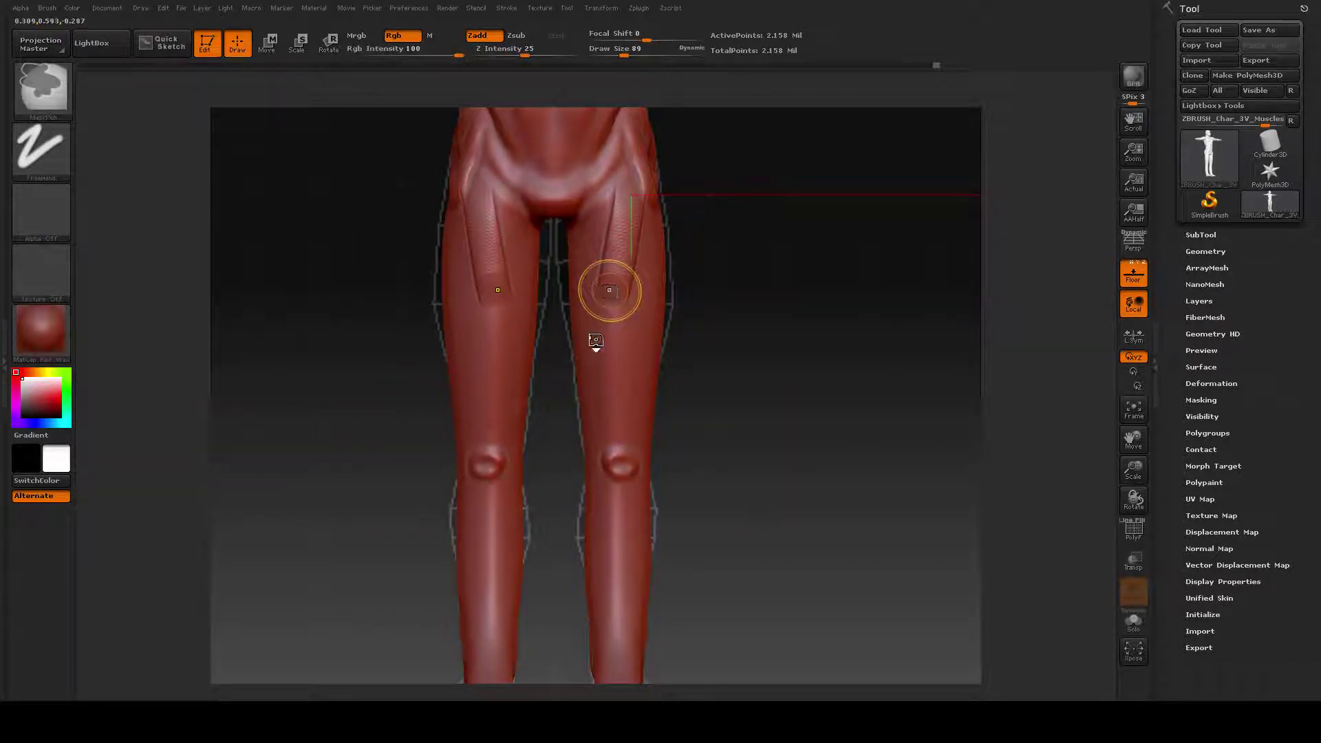
pyautogui.hotkey('ctrl', 'z')
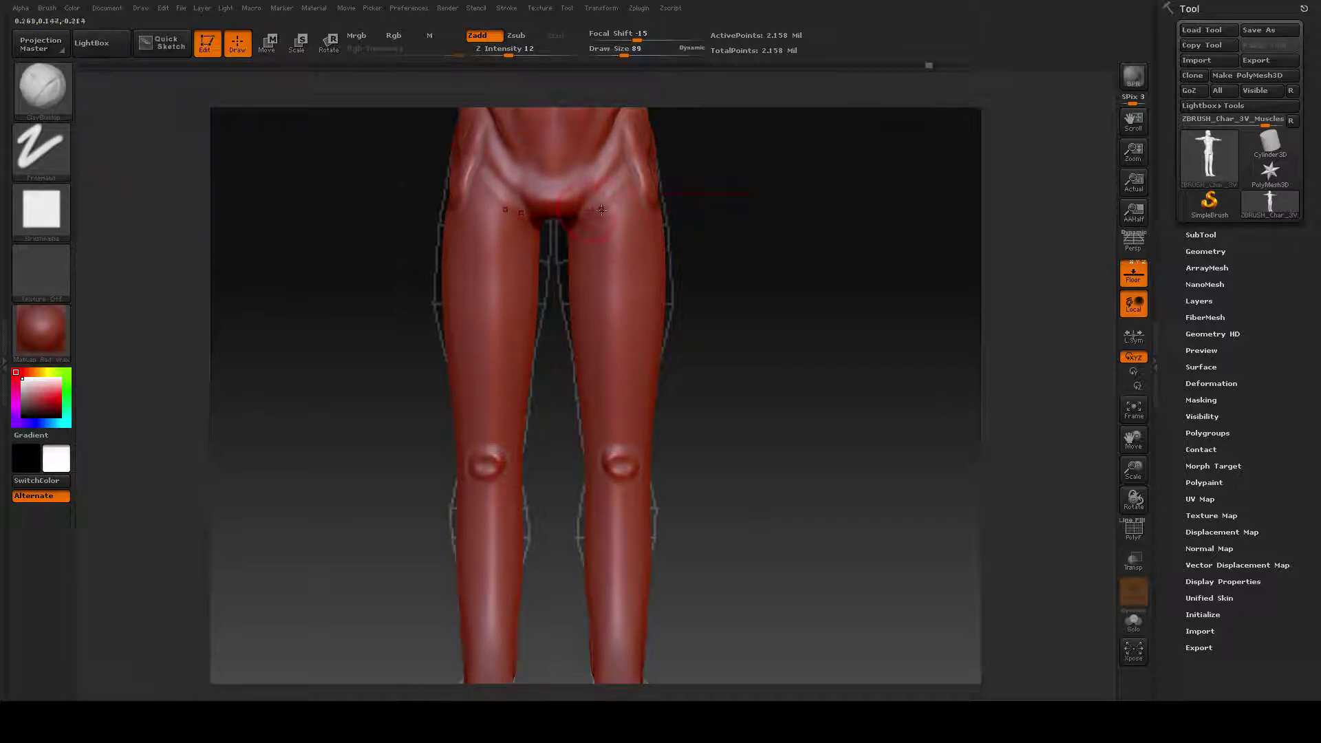
pyautogui.press('space')
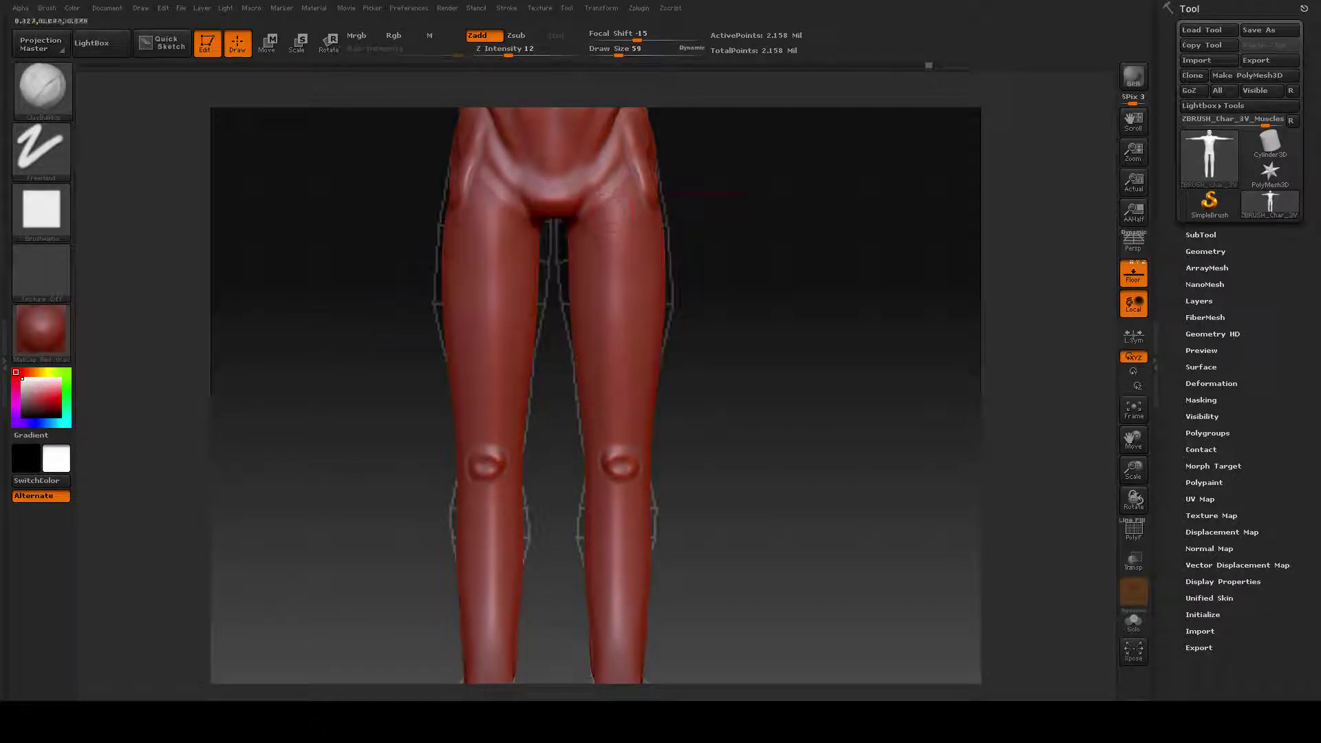
pyautogui.moveTo(602, 243); pyautogui.dragTo(623, 176)
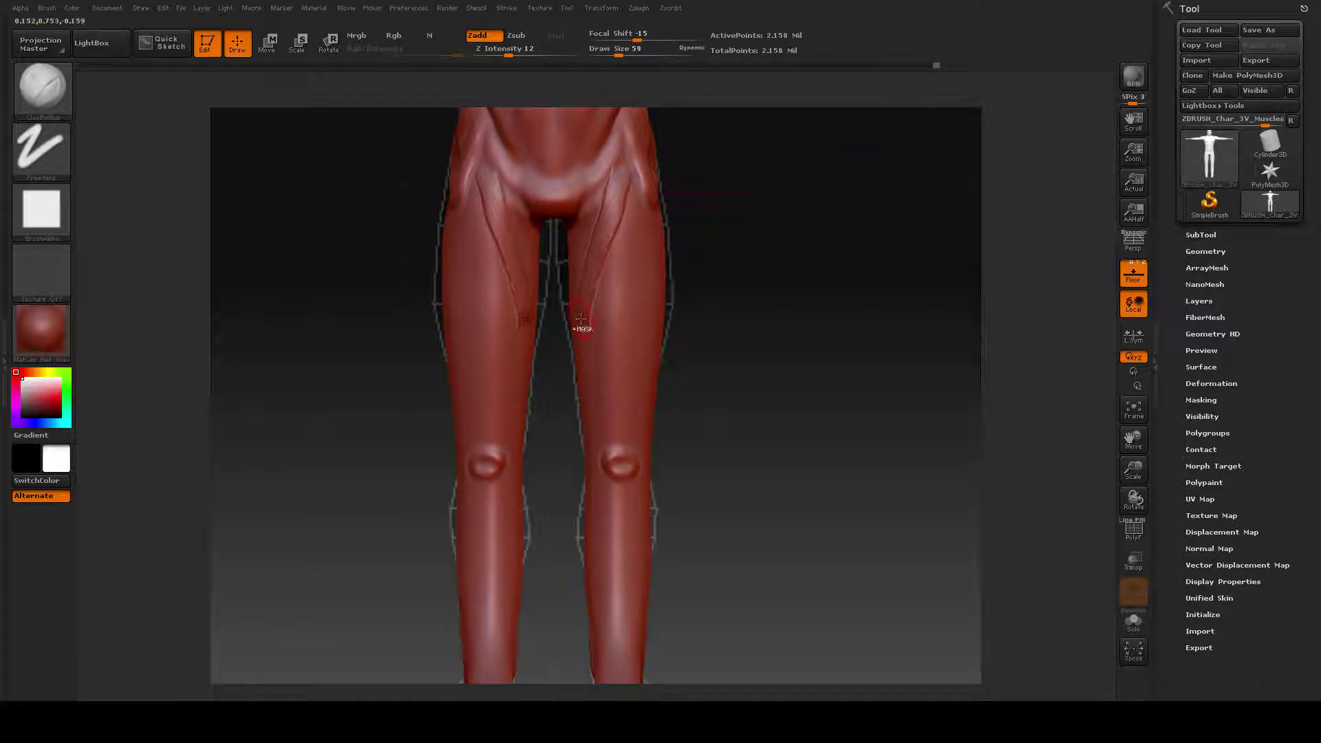
pyautogui.hotkey('ctrl', 'z')
pyautogui.moveTo(752, 282); pyautogui.dragTo(770, 263)
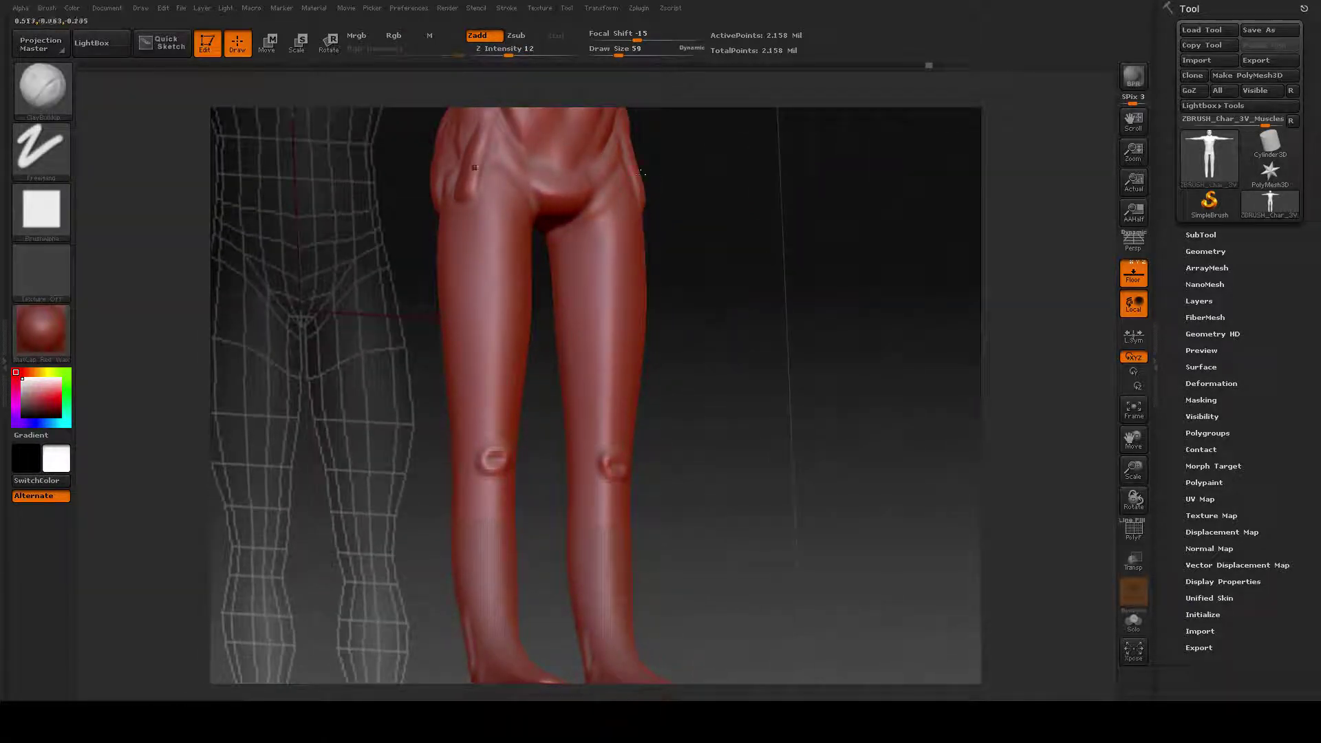
pyautogui.moveTo(624, 177)
pyautogui.mouseDown()
pyautogui.moveTo(574, 366)
pyautogui.moveTo(570, 454)
pyautogui.moveTo(600, 482)
pyautogui.mouseUp()
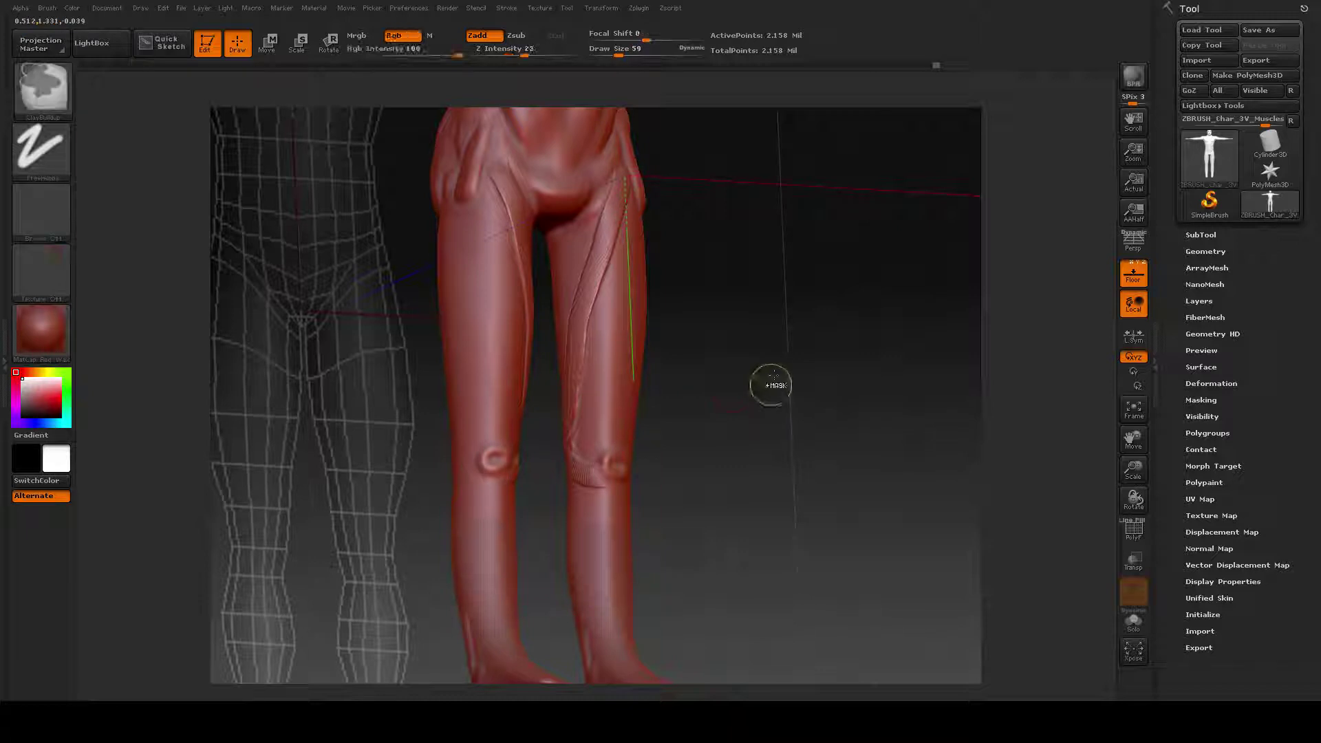
pyautogui.hotkey('ctrl', 'z')
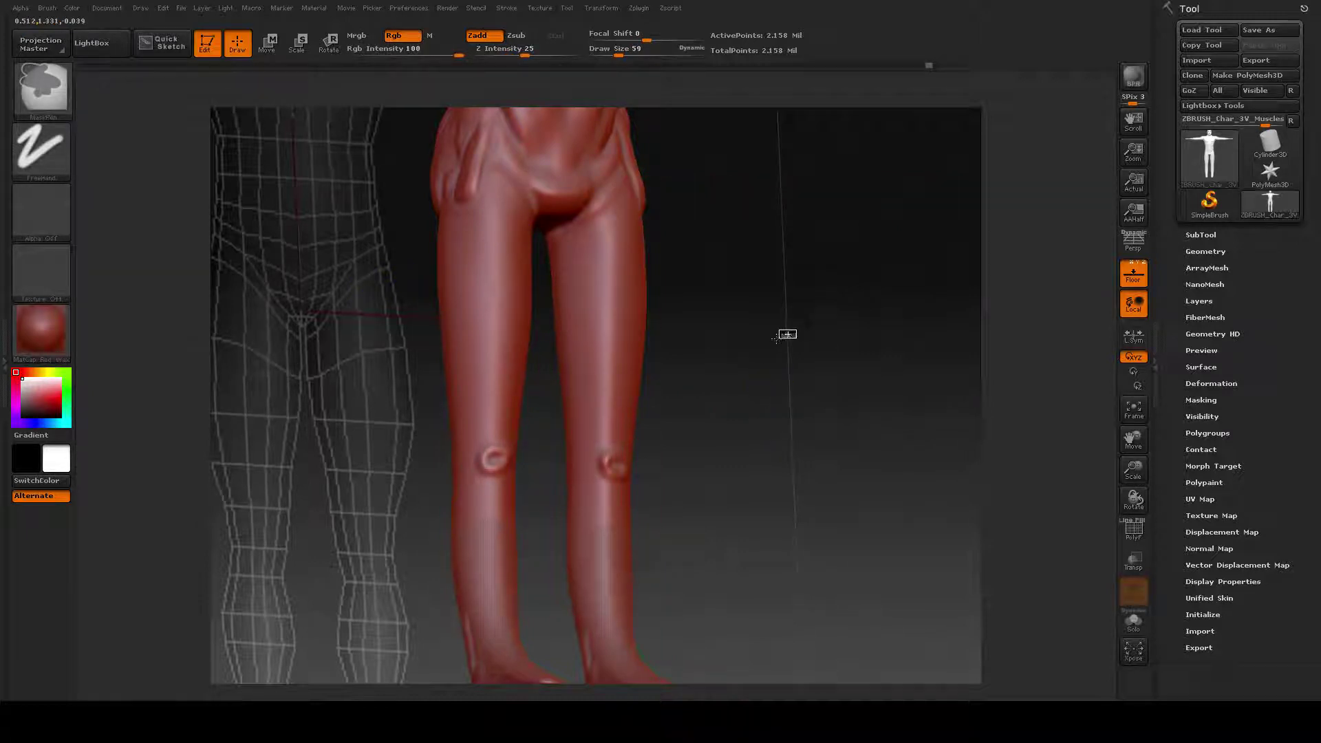
# Step: Sculpt a muscle strip from the front of the hip across the inner thigh to below the knee, using draw size 32 for its smoothed lower part
pyautogui.moveTo(787, 334)
pyautogui.mouseDown()
pyautogui.moveTo(743, 338)
pyautogui.moveTo(756, 340)
pyautogui.mouseUp()
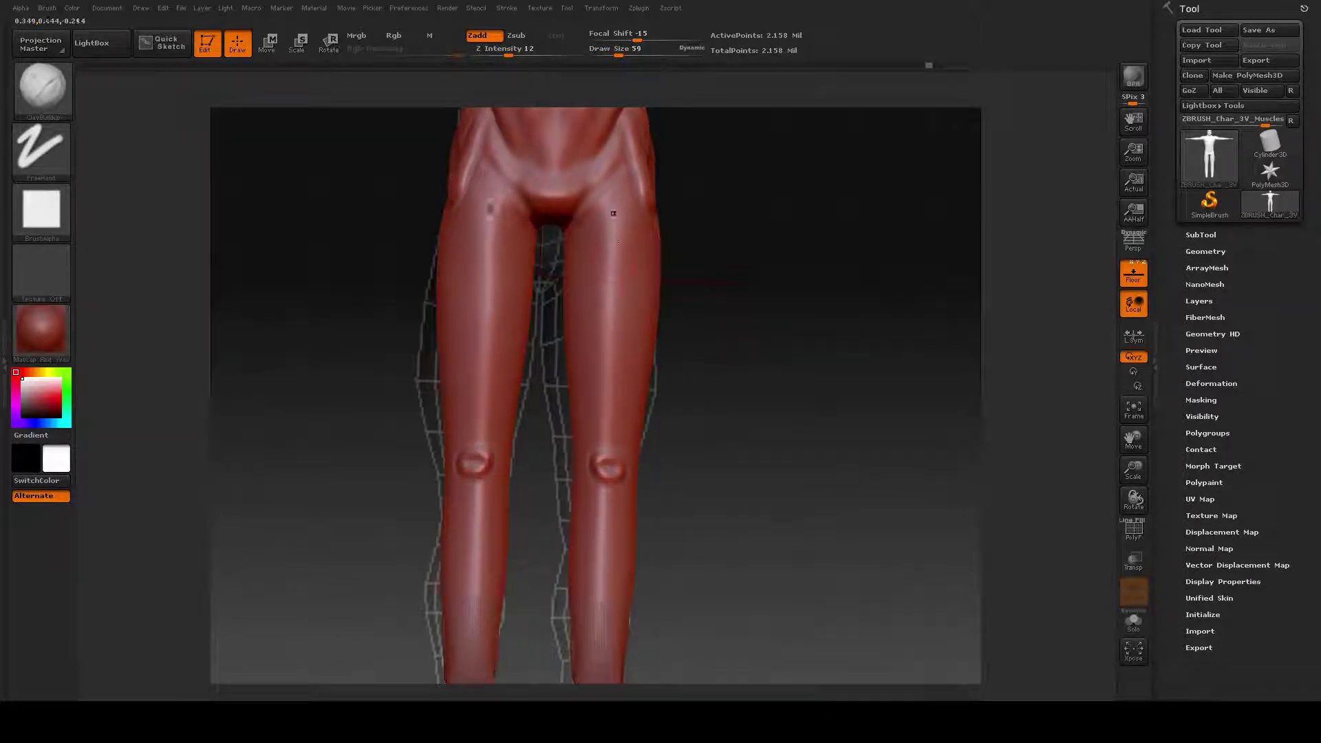
pyautogui.moveTo(621, 177); pyautogui.dragTo(574, 393)
pyautogui.moveTo(712, 315); pyautogui.dragTo(768, 313)
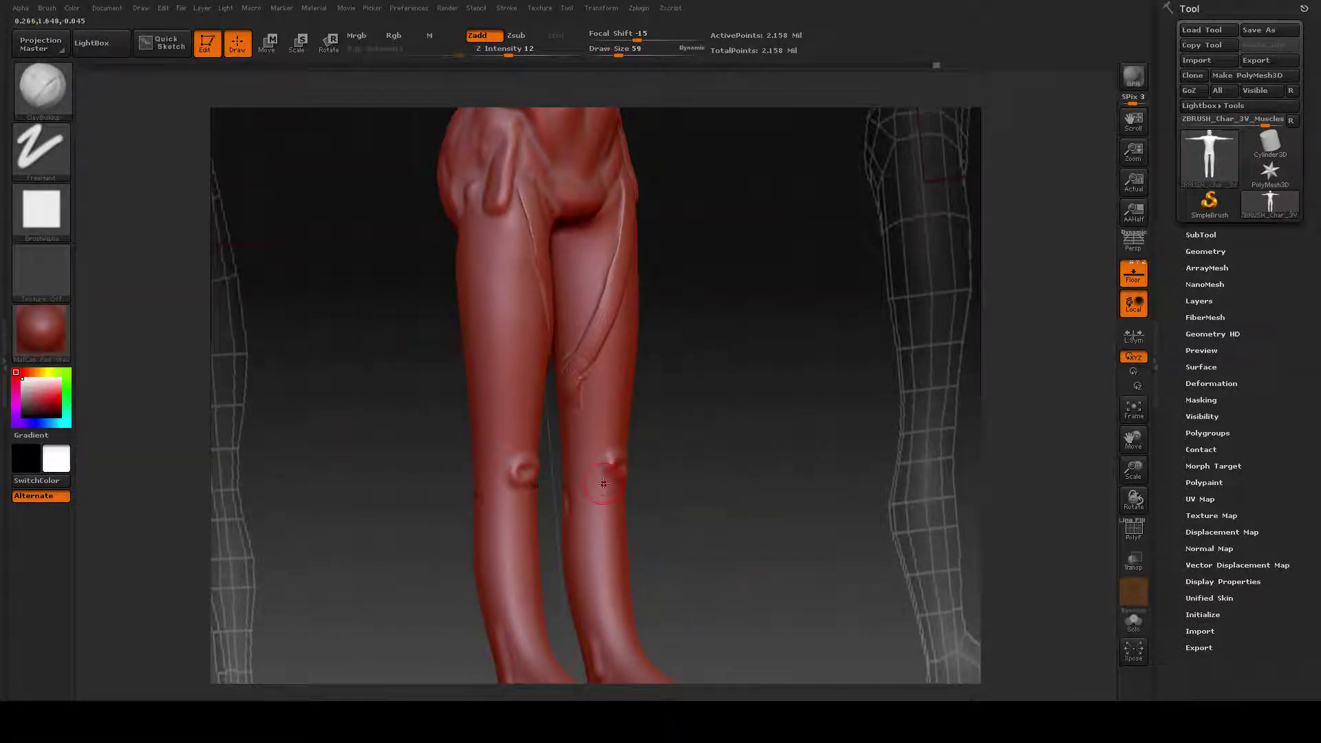
pyautogui.press('space')
pyautogui.moveTo(603, 466); pyautogui.dragTo(599, 468)
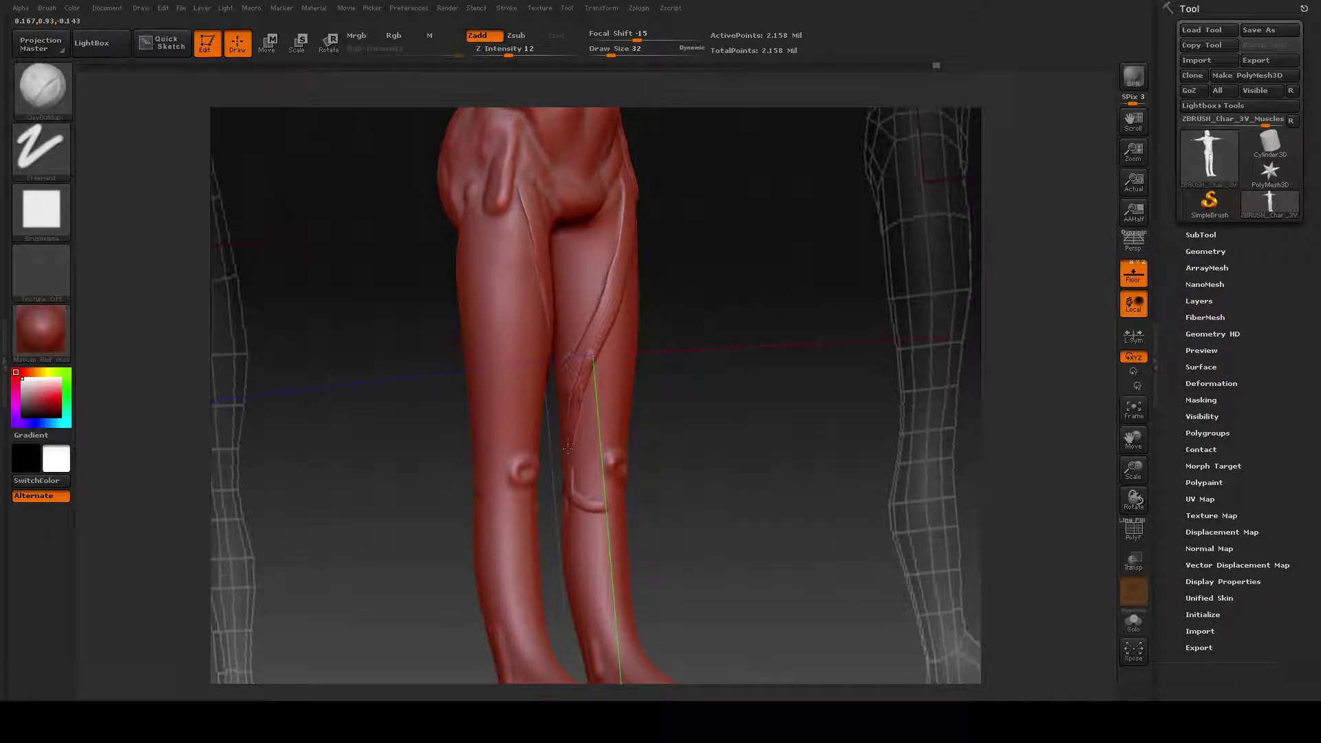
pyautogui.keyDown('shift'); pyautogui.moveTo(580, 389); pyautogui.dragTo(568, 410); pyautogui.keyUp('shift')
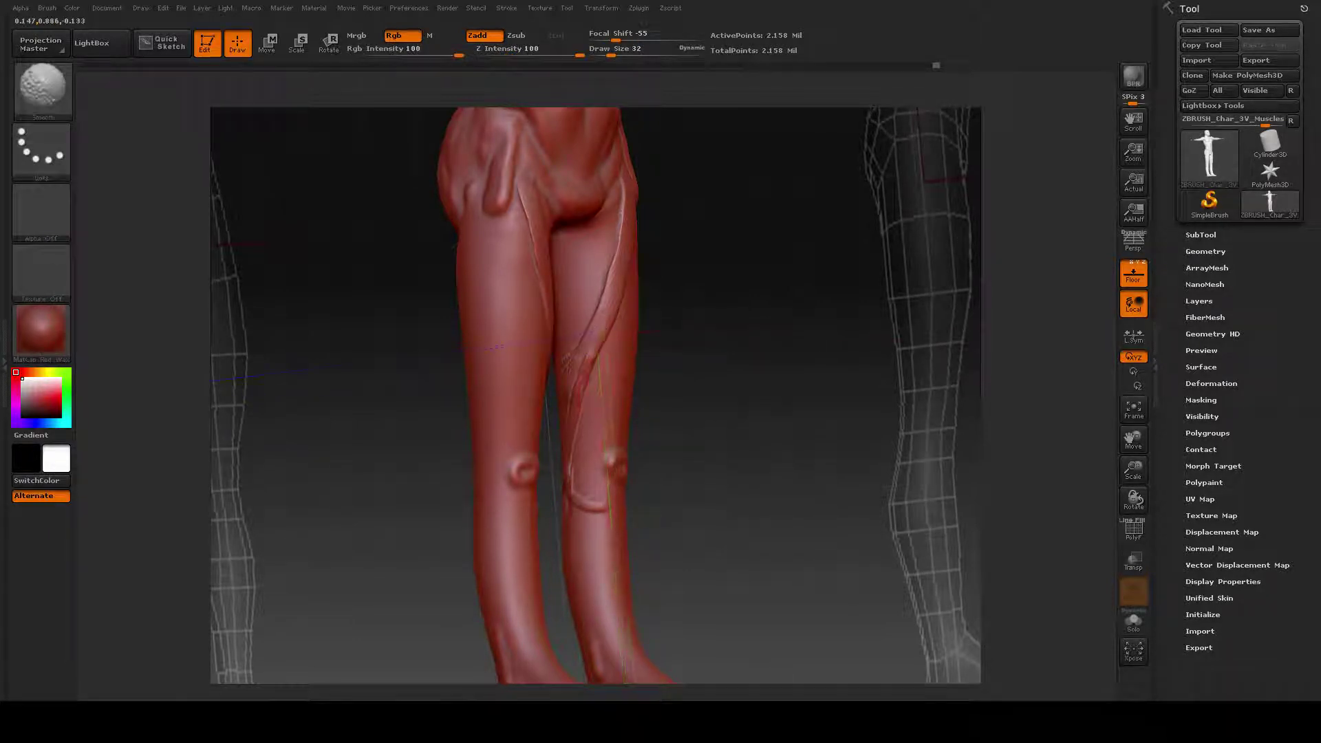
# Step: Build up the muscle strip along the back of the inner thigh and behind the inner side of the knee
pyautogui.moveTo(695, 427); pyautogui.dragTo(826, 428)
pyautogui.moveTo(660, 372); pyautogui.dragTo(737, 316)
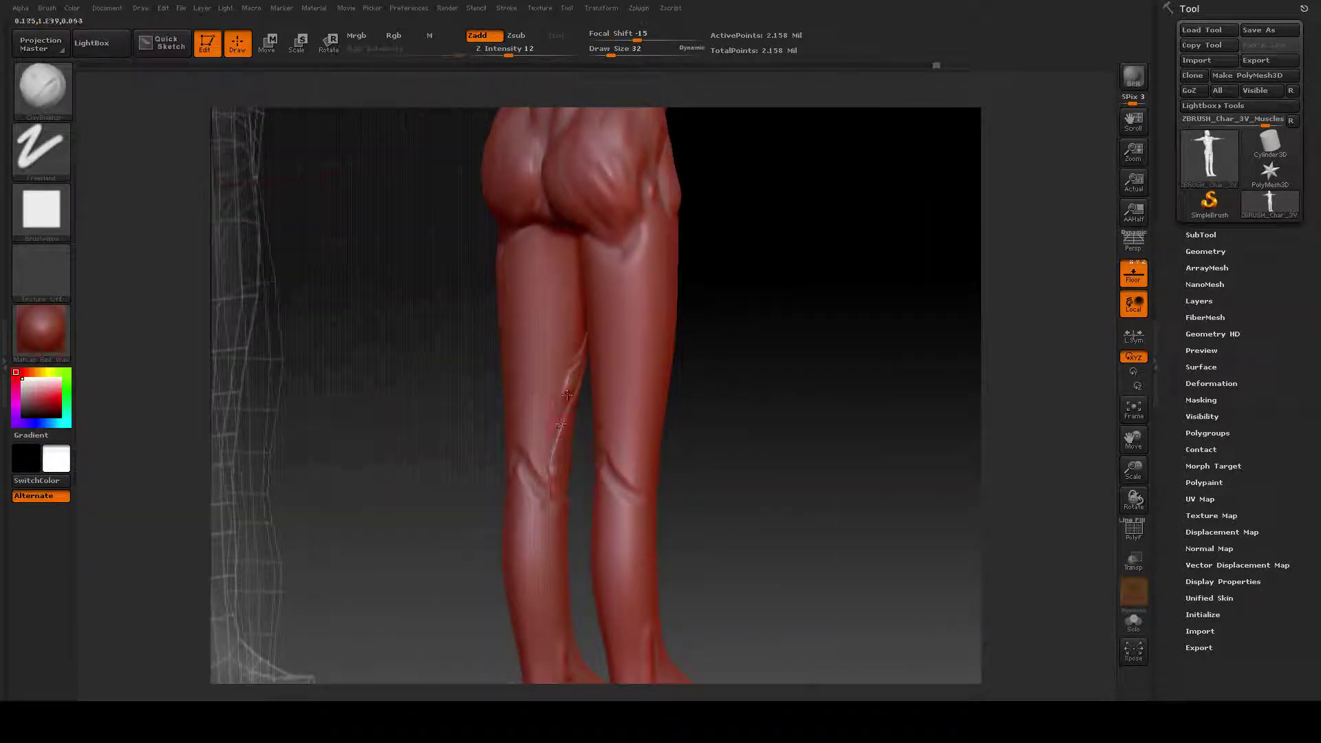
pyautogui.press('ctrl')
pyautogui.moveTo(806, 442)
pyautogui.mouseDown()
pyautogui.moveTo(757, 440)
pyautogui.moveTo(860, 433)
pyautogui.moveTo(756, 426)
pyautogui.mouseUp()
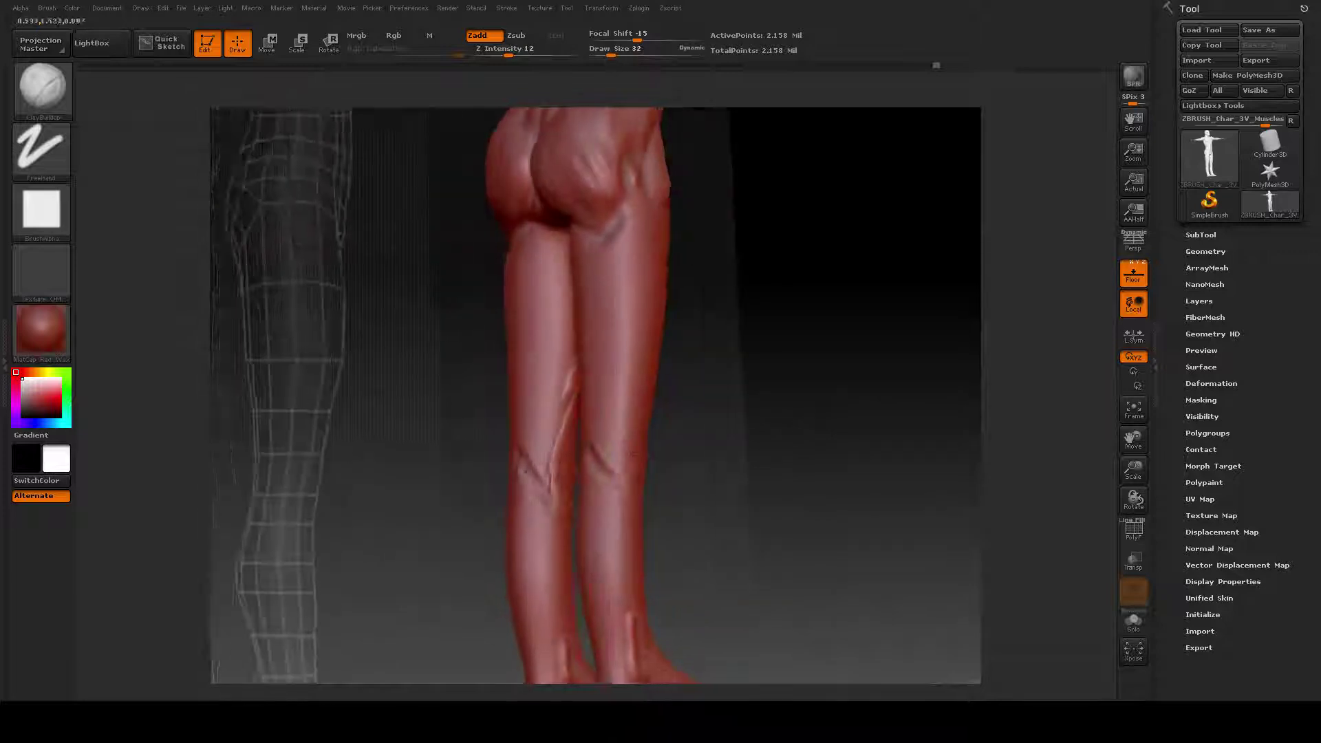
pyautogui.press('ctrl')
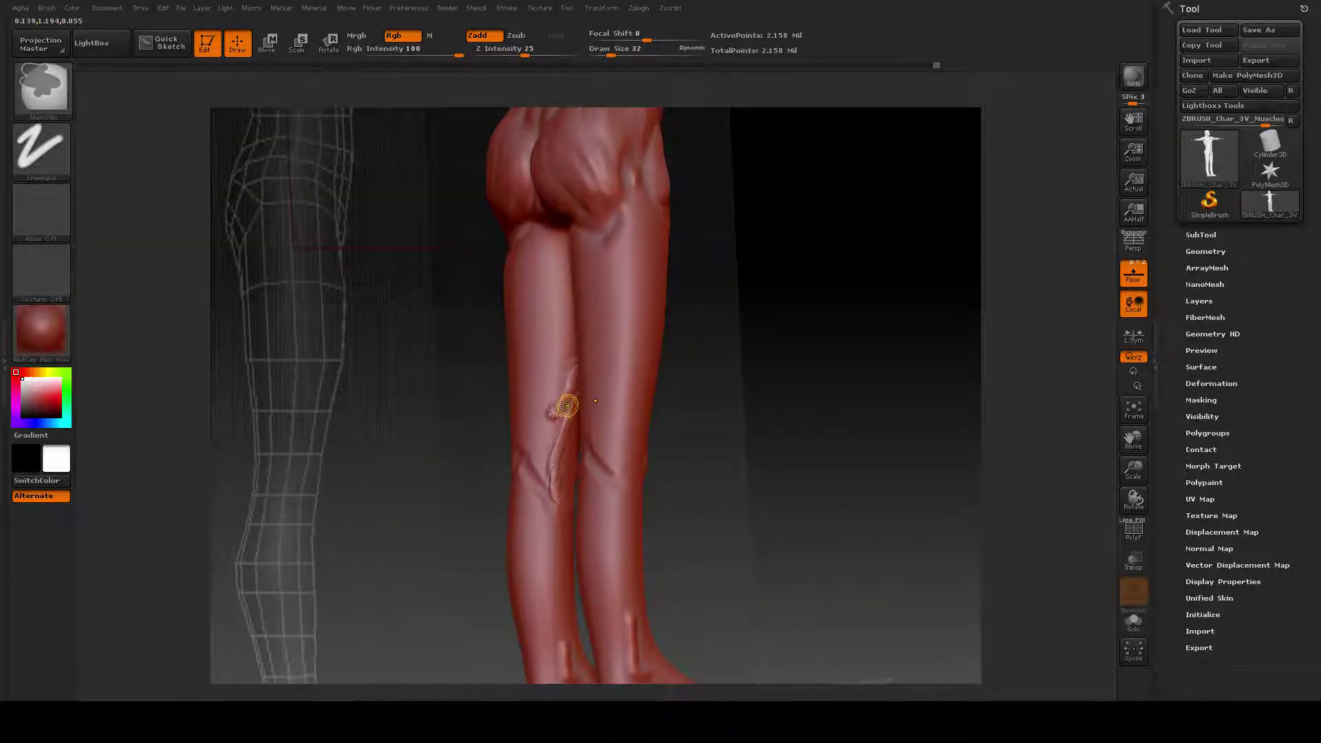
pyautogui.moveTo(559, 421)
pyautogui.mouseDown()
pyautogui.moveTo(567, 406)
pyautogui.moveTo(553, 497)
pyautogui.mouseUp()
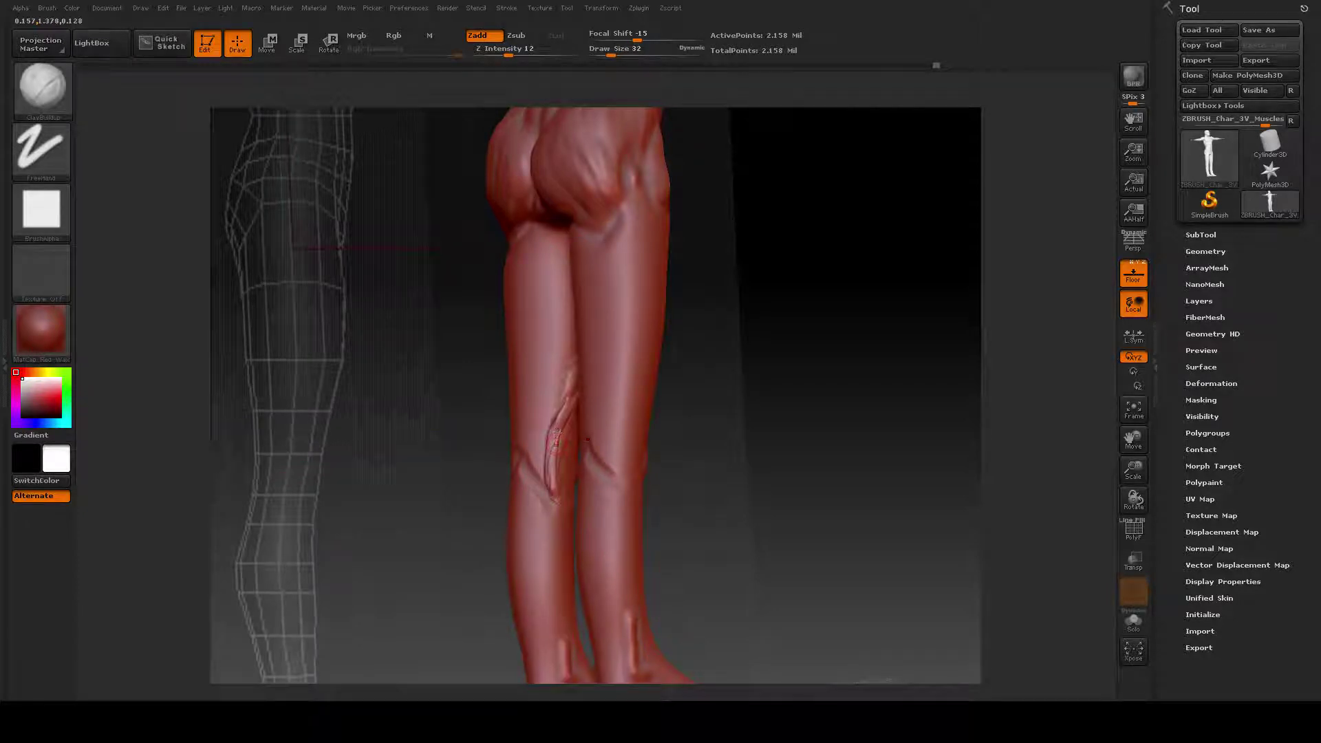
# Step: Refine the muscle strip where it hooks around the inner knee and check its path up to the hip from the front
pyautogui.moveTo(714, 439)
pyautogui.mouseDown()
pyautogui.moveTo(666, 447)
pyautogui.moveTo(708, 452)
pyautogui.mouseUp()
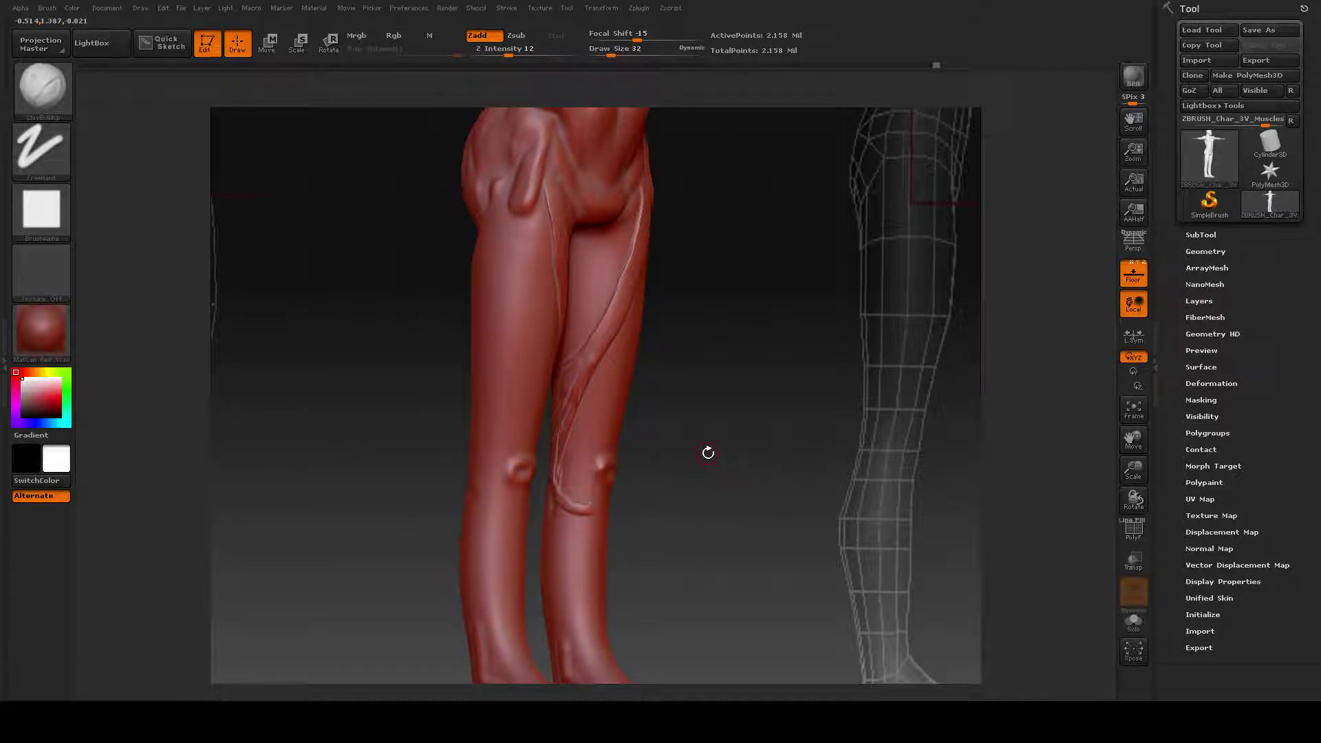
pyautogui.moveTo(747, 502)
pyautogui.mouseDown()
pyautogui.moveTo(741, 454)
pyautogui.moveTo(523, 420)
pyautogui.moveTo(570, 418)
pyautogui.mouseUp()
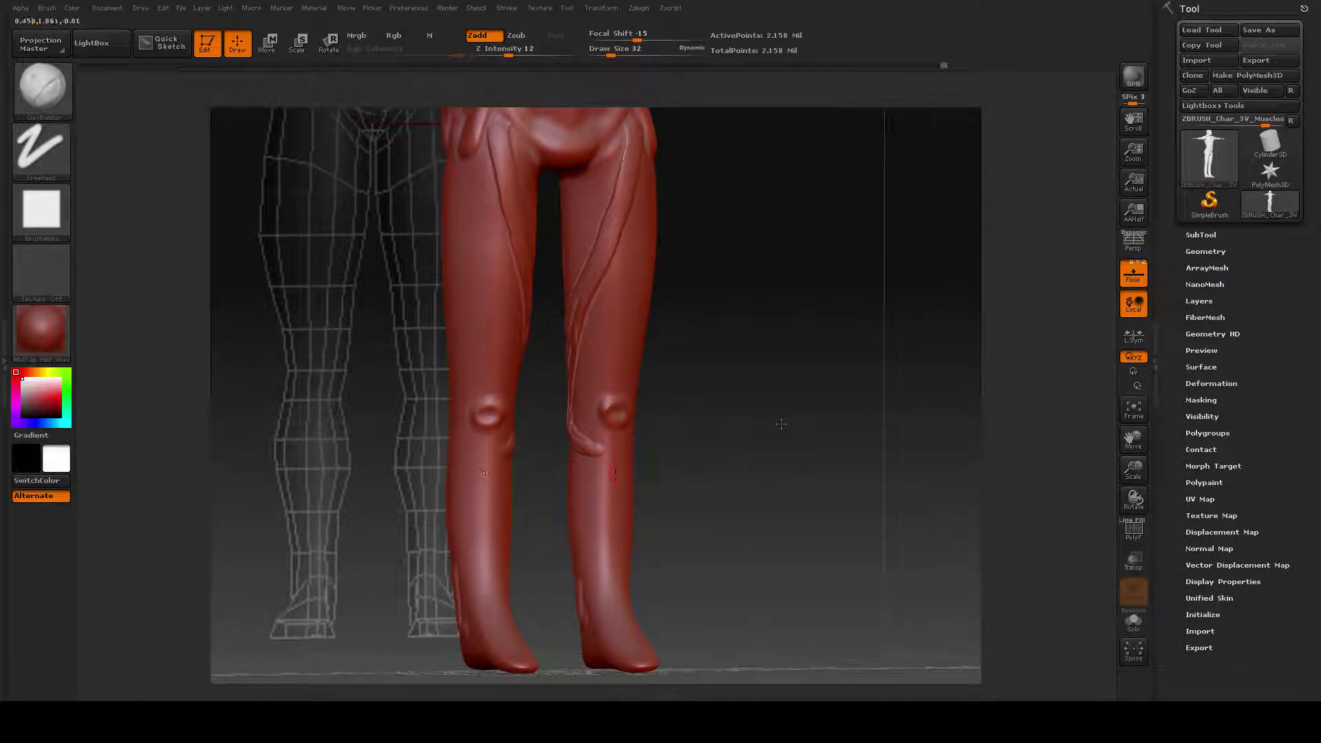
pyautogui.moveTo(764, 417)
pyautogui.mouseDown()
pyautogui.moveTo(850, 420)
pyautogui.moveTo(716, 247)
pyautogui.moveTo(728, 303)
pyautogui.moveTo(591, 242)
pyautogui.mouseUp()
pyautogui.press('shift')
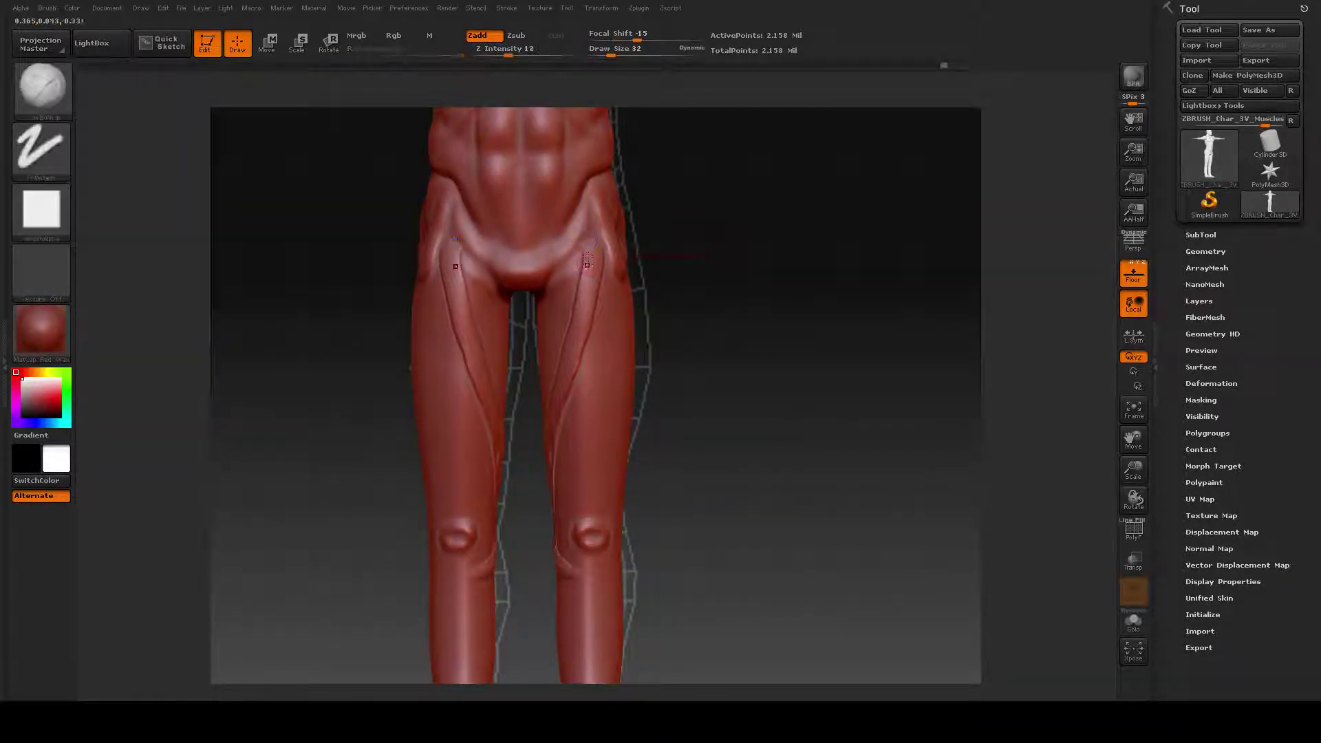
# Step: Switch to the round Alpha 06, build up the strip's upper end at the front of the hip, and smooth it at draw size 53
pyautogui.click(41, 209)
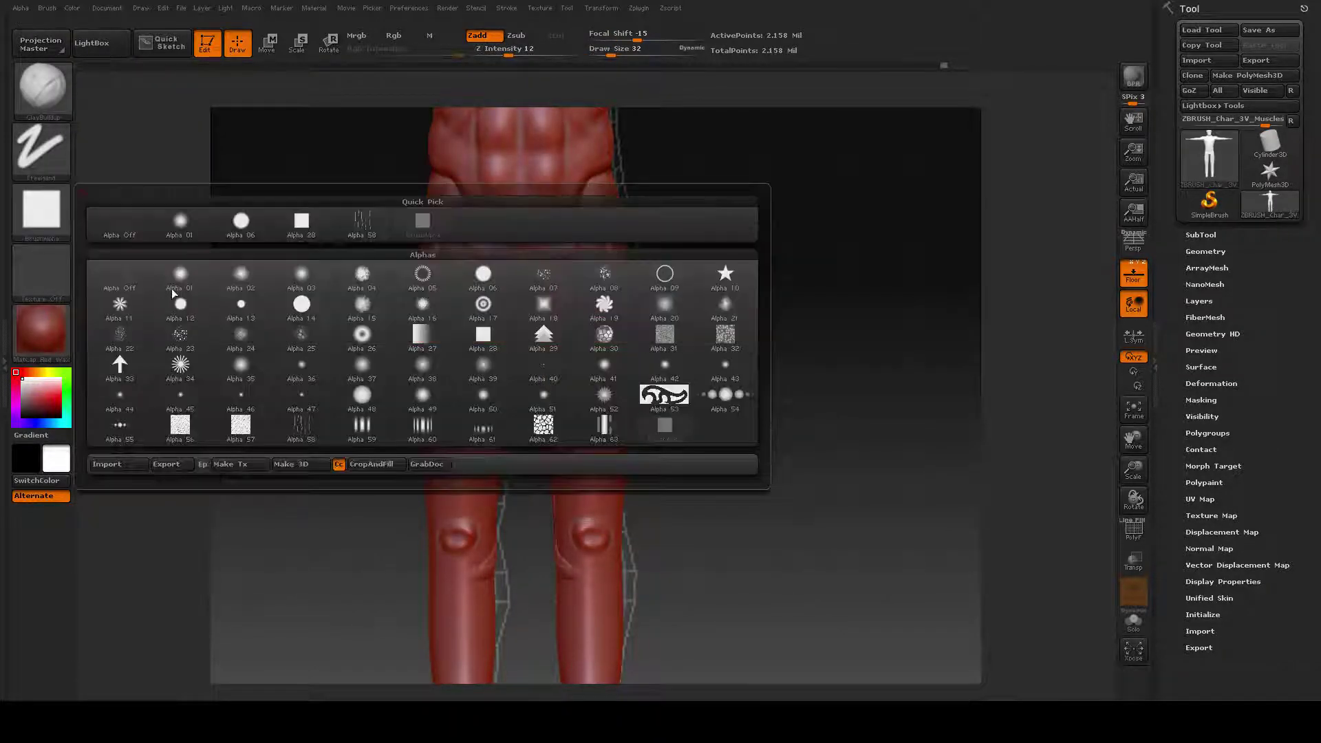
pyautogui.click(241, 221)
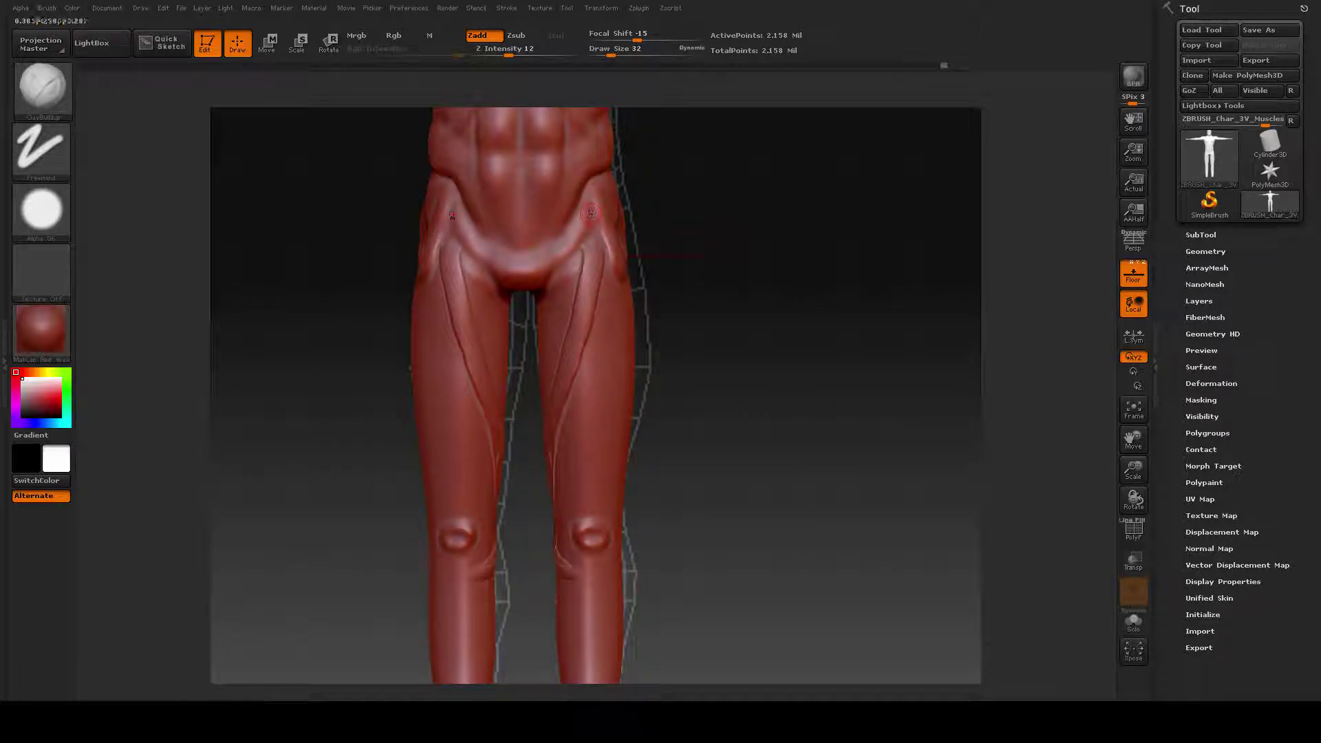
pyautogui.moveTo(590, 212); pyautogui.dragTo(582, 282)
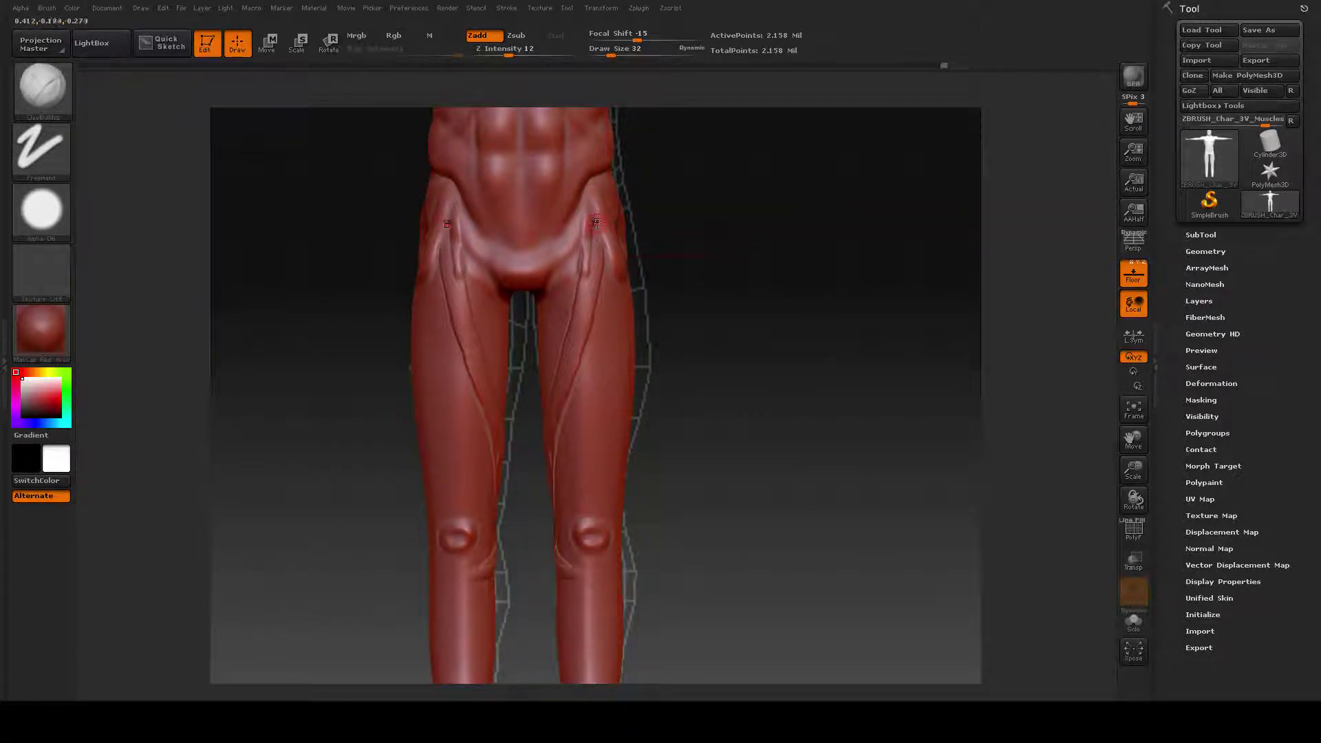
pyautogui.moveTo(586, 237)
pyautogui.mouseDown()
pyautogui.moveTo(590, 217)
pyautogui.moveTo(582, 309)
pyautogui.mouseUp()
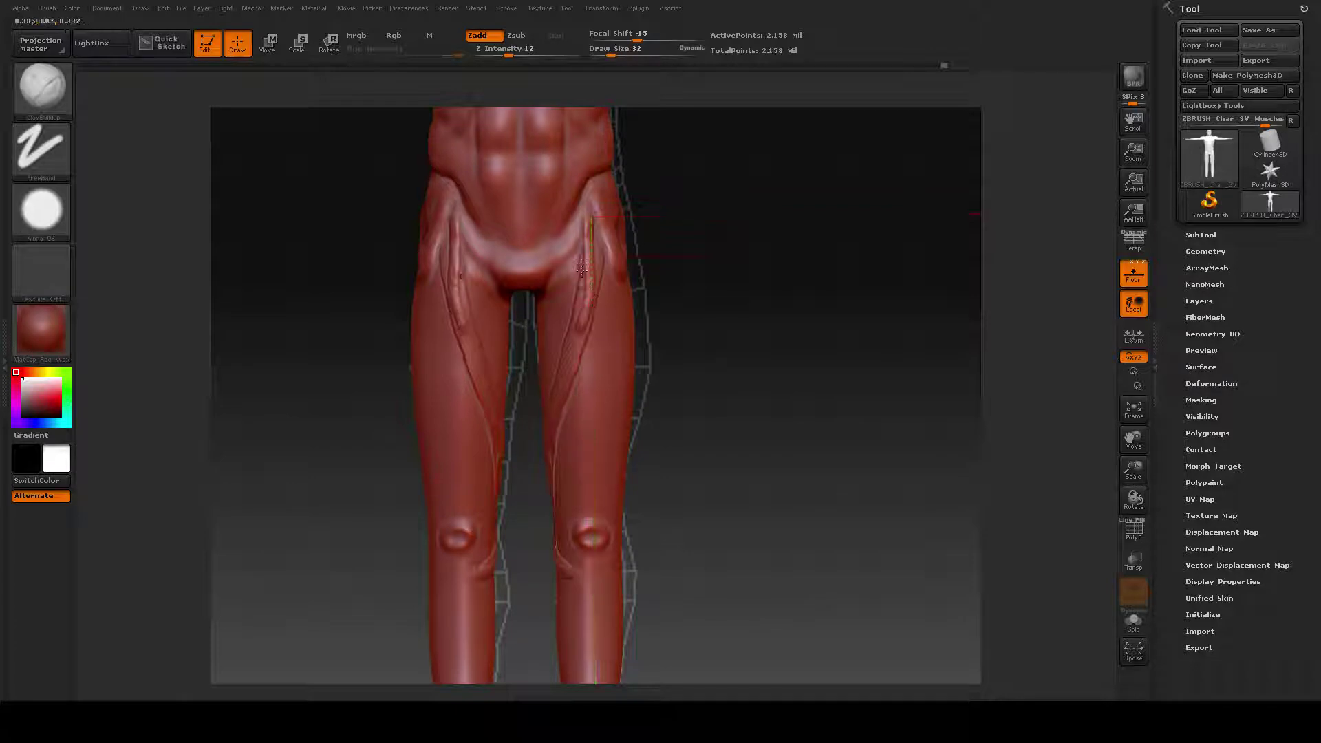
pyautogui.hotkey('ctrl', 'z')
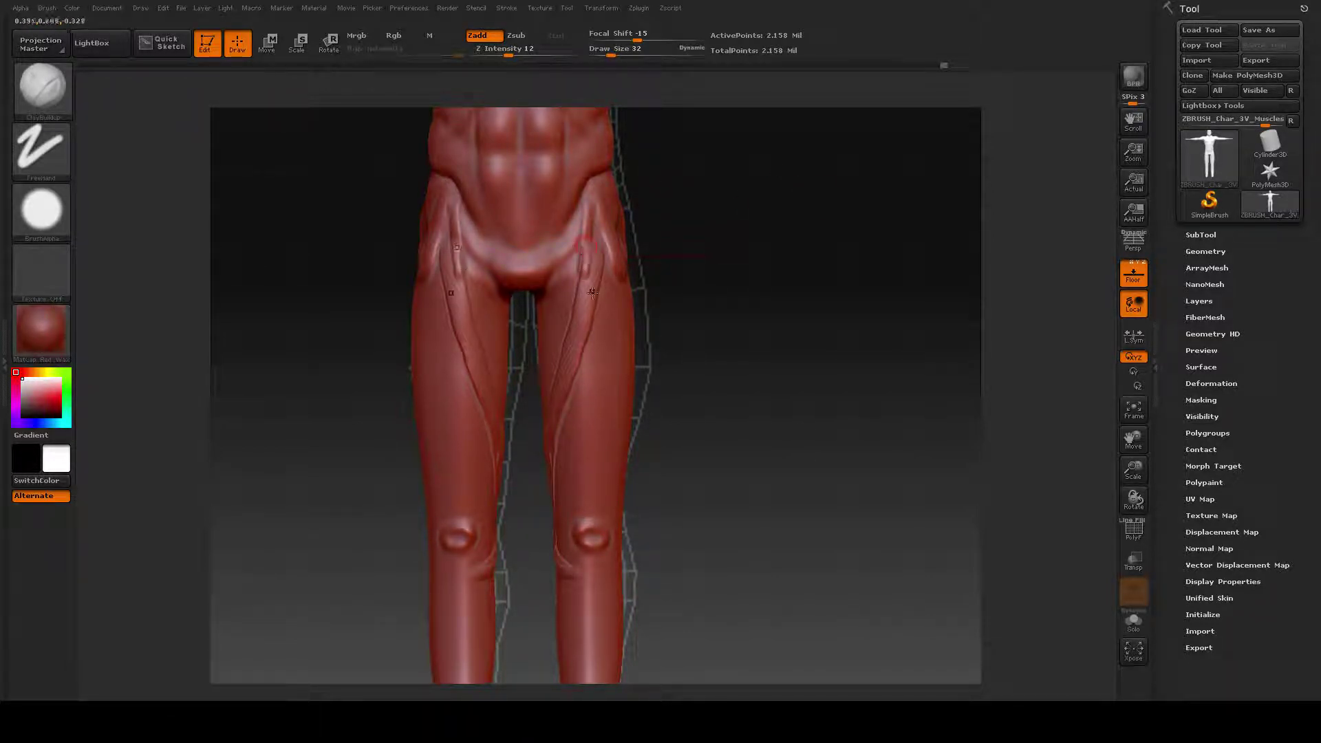
pyautogui.press('space')
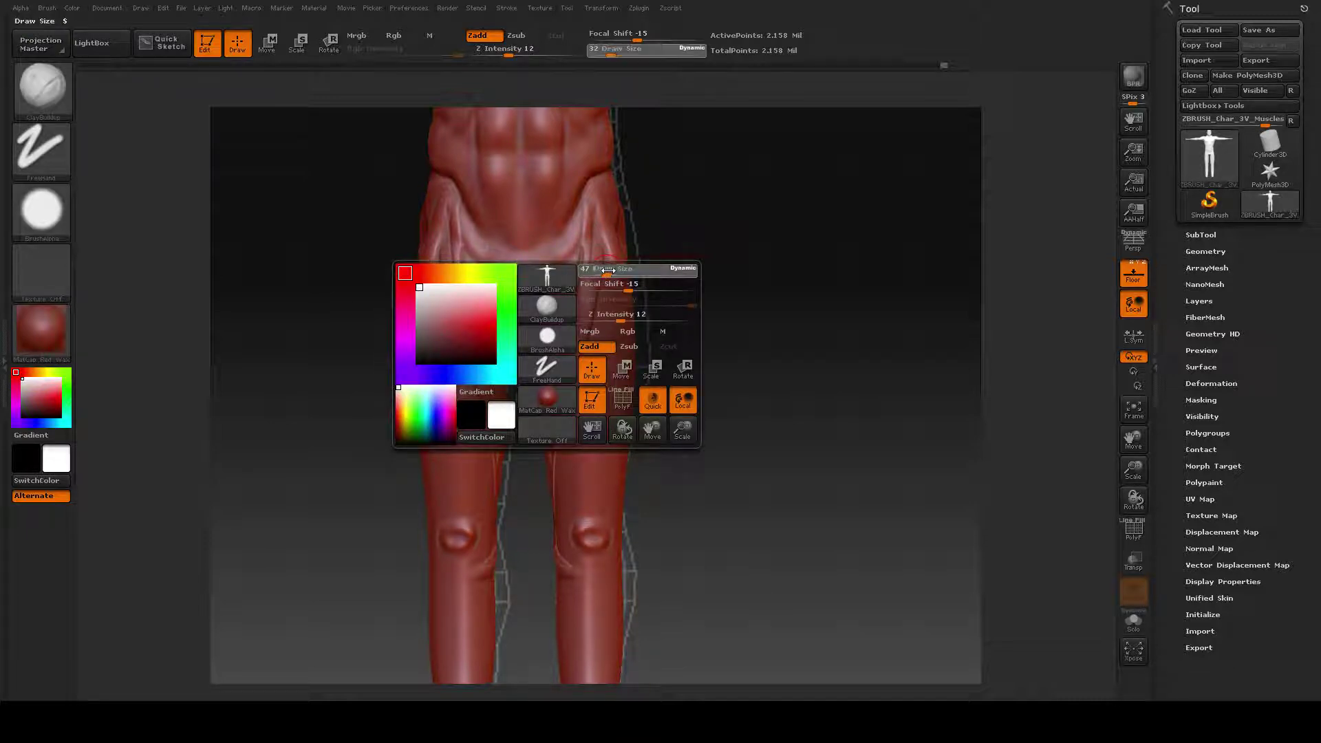
pyautogui.press('shift')
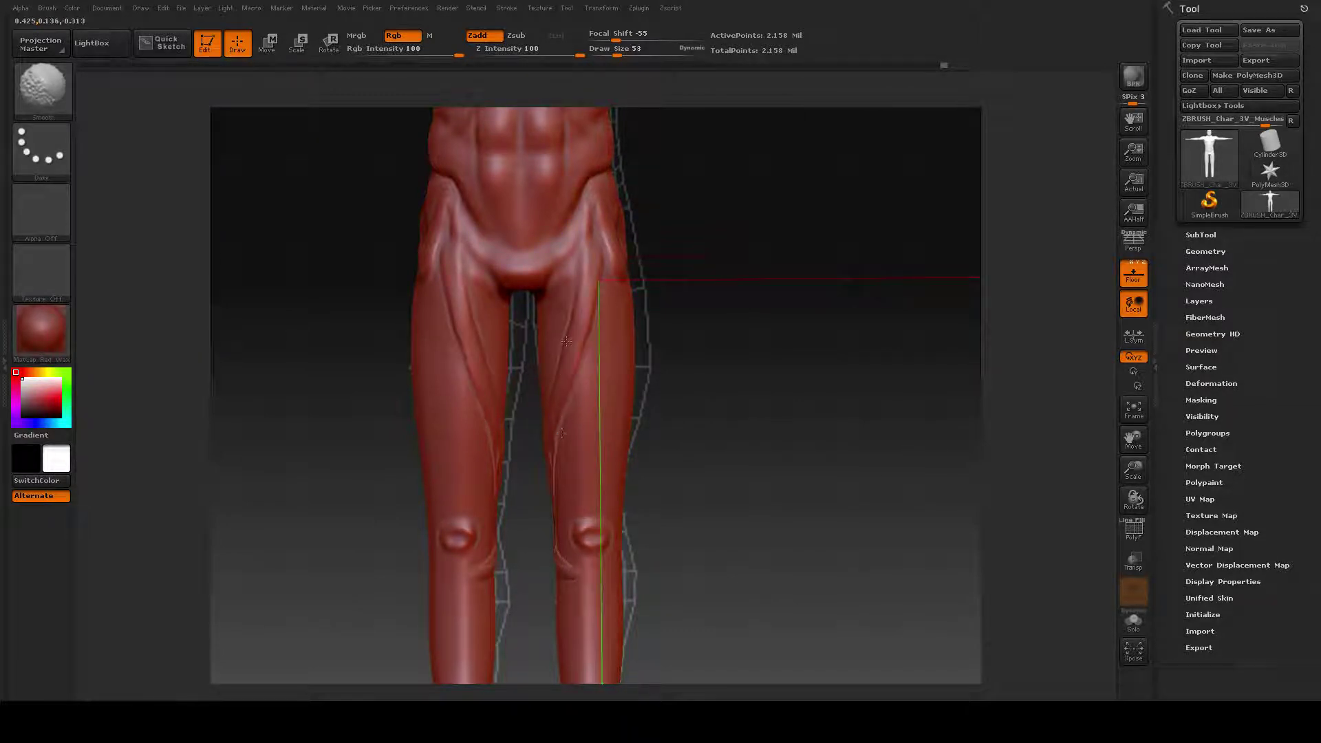
# Step: Smooth the muscle strip where it hooks below the inner knee and along its path over the front of the inner thigh
pyautogui.moveTo(763, 366); pyautogui.dragTo(812, 371)
pyautogui.press('shift')
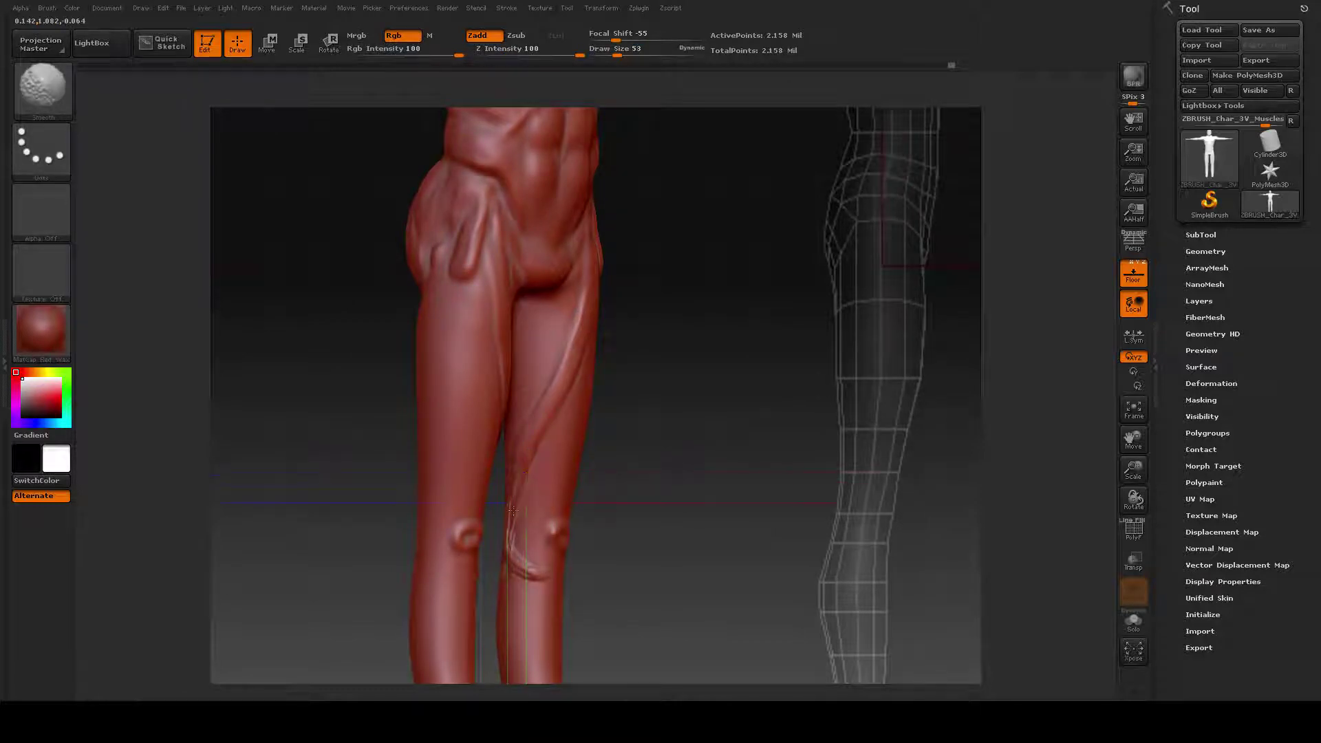
pyautogui.keyDown('shift'); pyautogui.moveTo(523, 571); pyautogui.dragTo(539, 576); pyautogui.keyUp('shift')
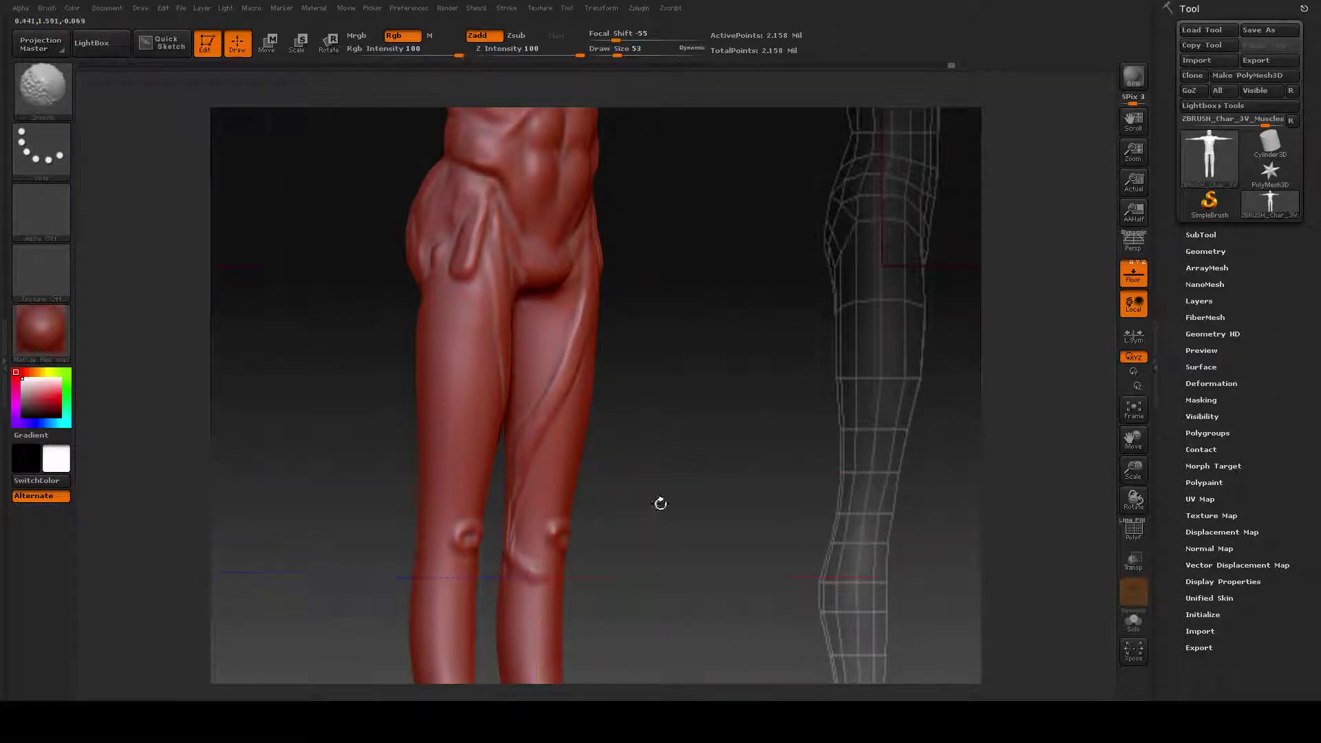
pyautogui.moveTo(660, 503)
pyautogui.mouseDown()
pyautogui.moveTo(510, 496)
pyautogui.moveTo(516, 457)
pyautogui.mouseUp()
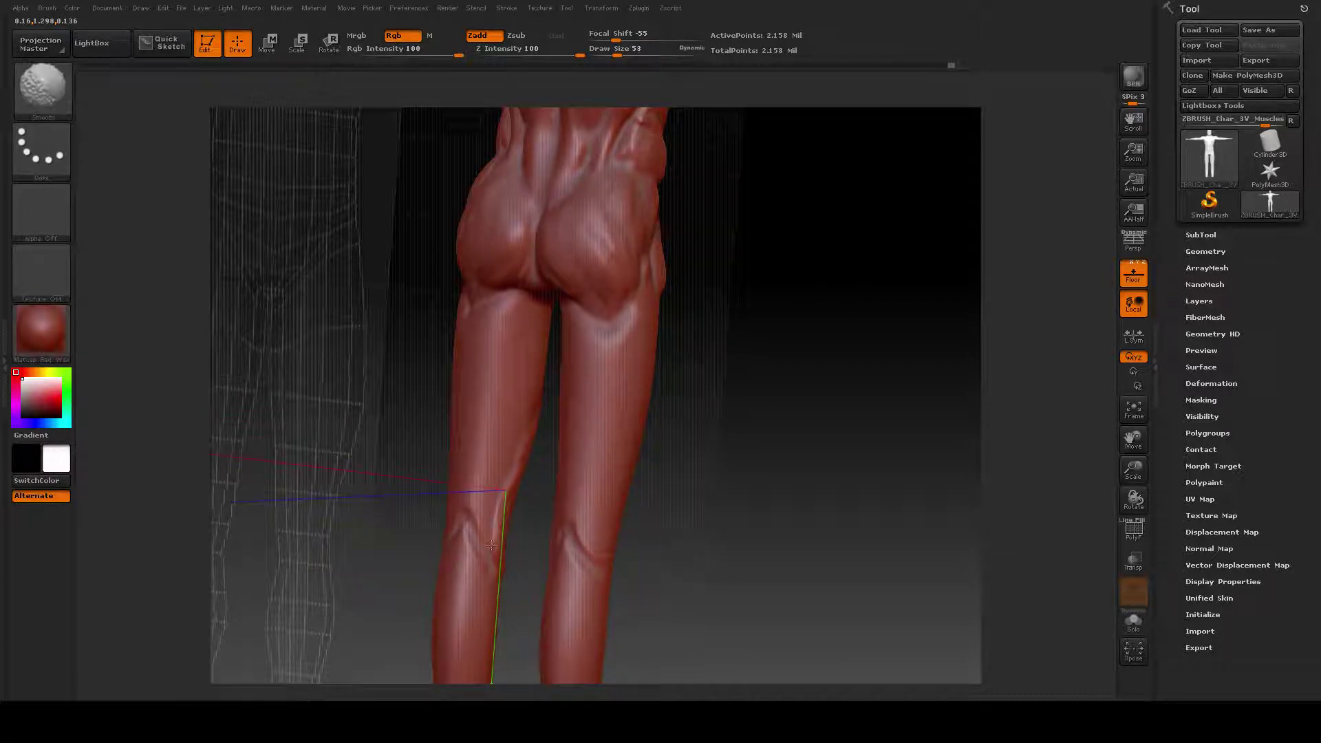
pyautogui.moveTo(695, 537); pyautogui.dragTo(581, 518)
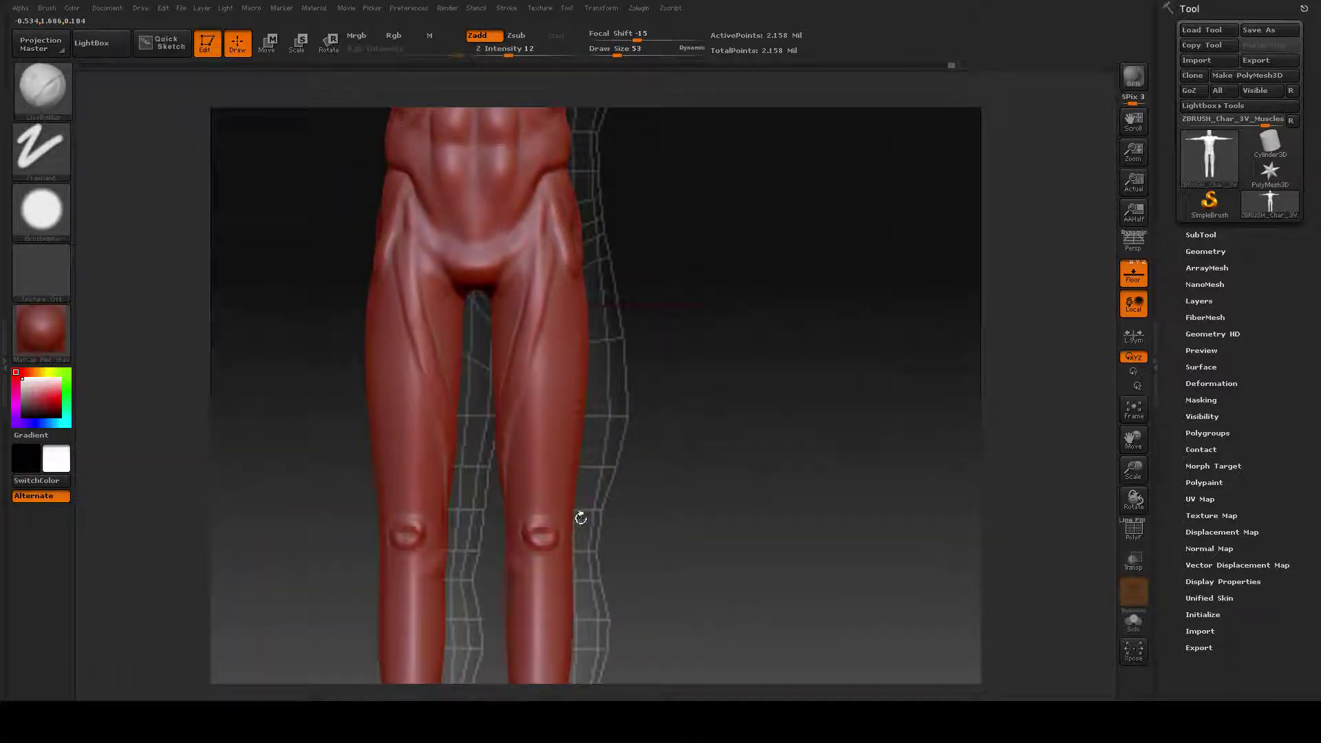
pyautogui.press('shift')
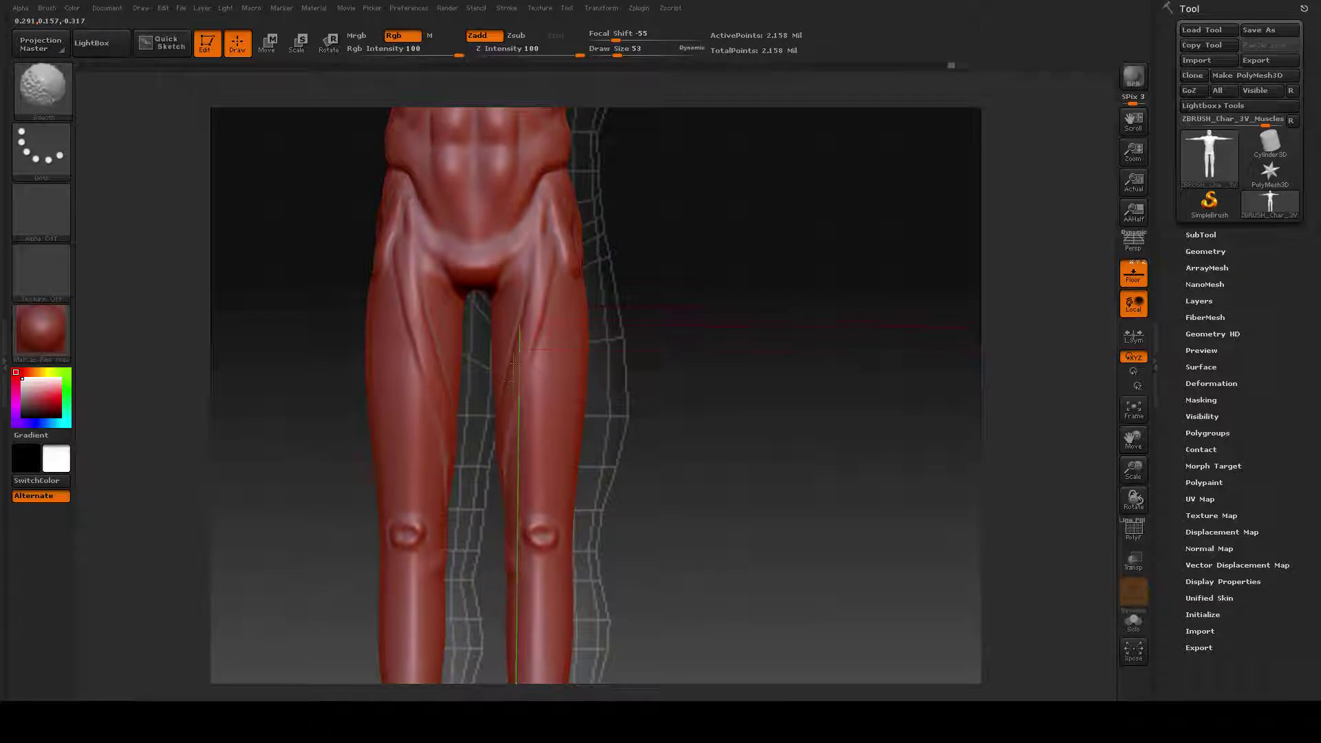
pyautogui.moveTo(517, 362)
pyautogui.keyDown('shift'); pyautogui.mouseDown()
pyautogui.moveTo(817, 356)
pyautogui.moveTo(814, 382)
pyautogui.mouseUp(); pyautogui.keyUp('shift')
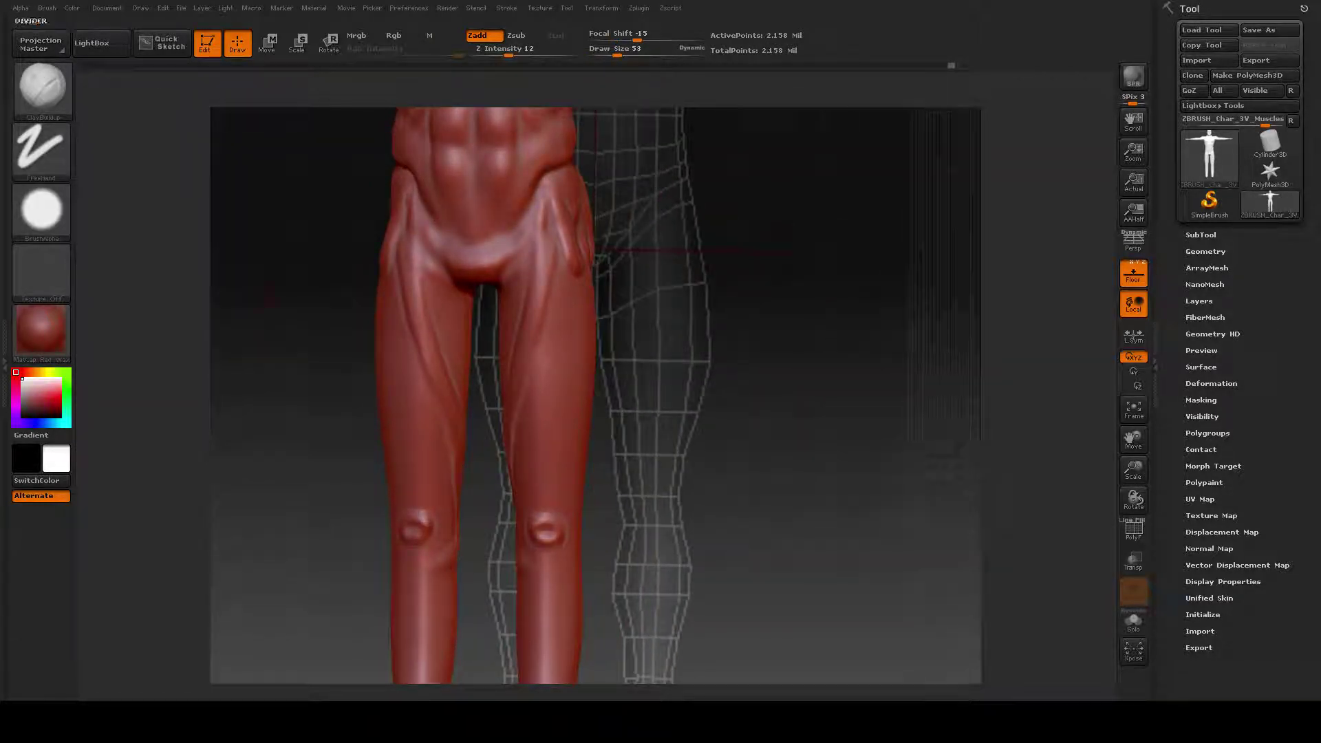
# Step: Carve creases along the strip's upper end at the hip with the Dam_Standard brush and smooth them
pyautogui.click(31, 90)
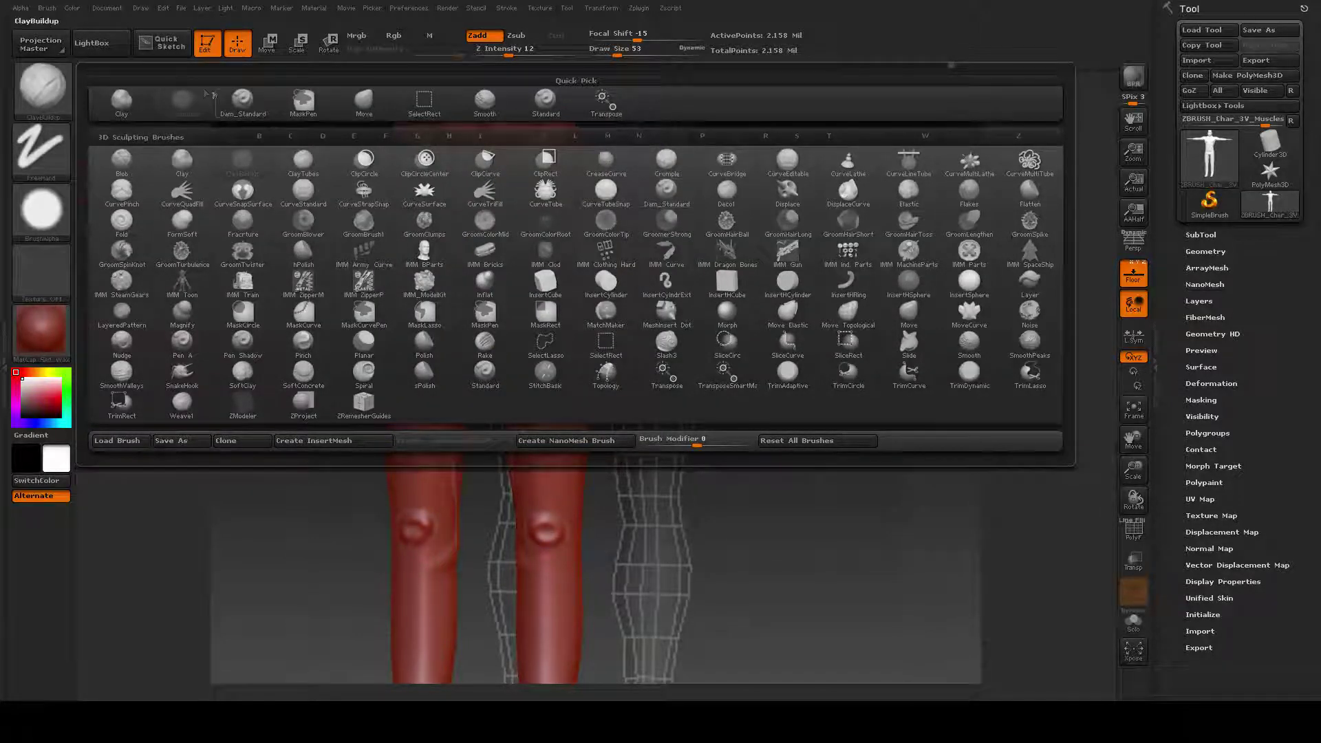
pyautogui.moveTo(246, 110)
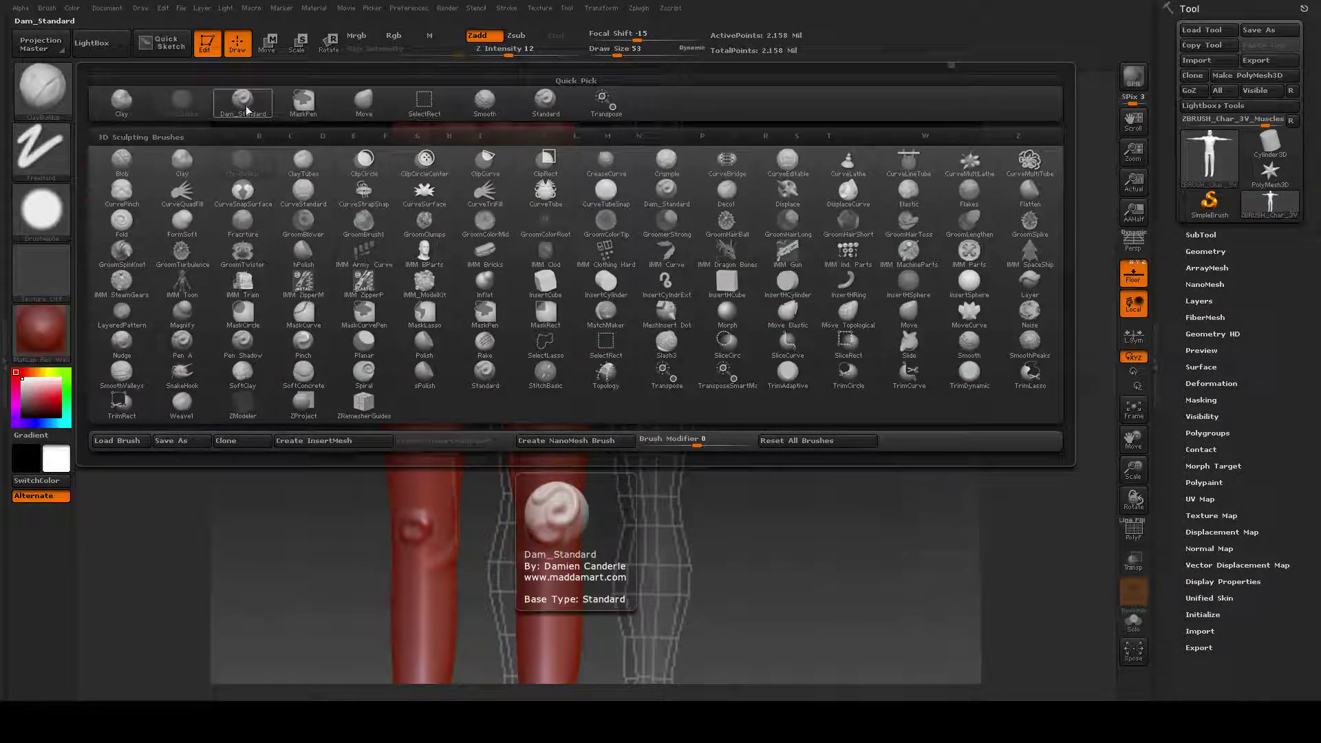
pyautogui.moveTo(539, 270)
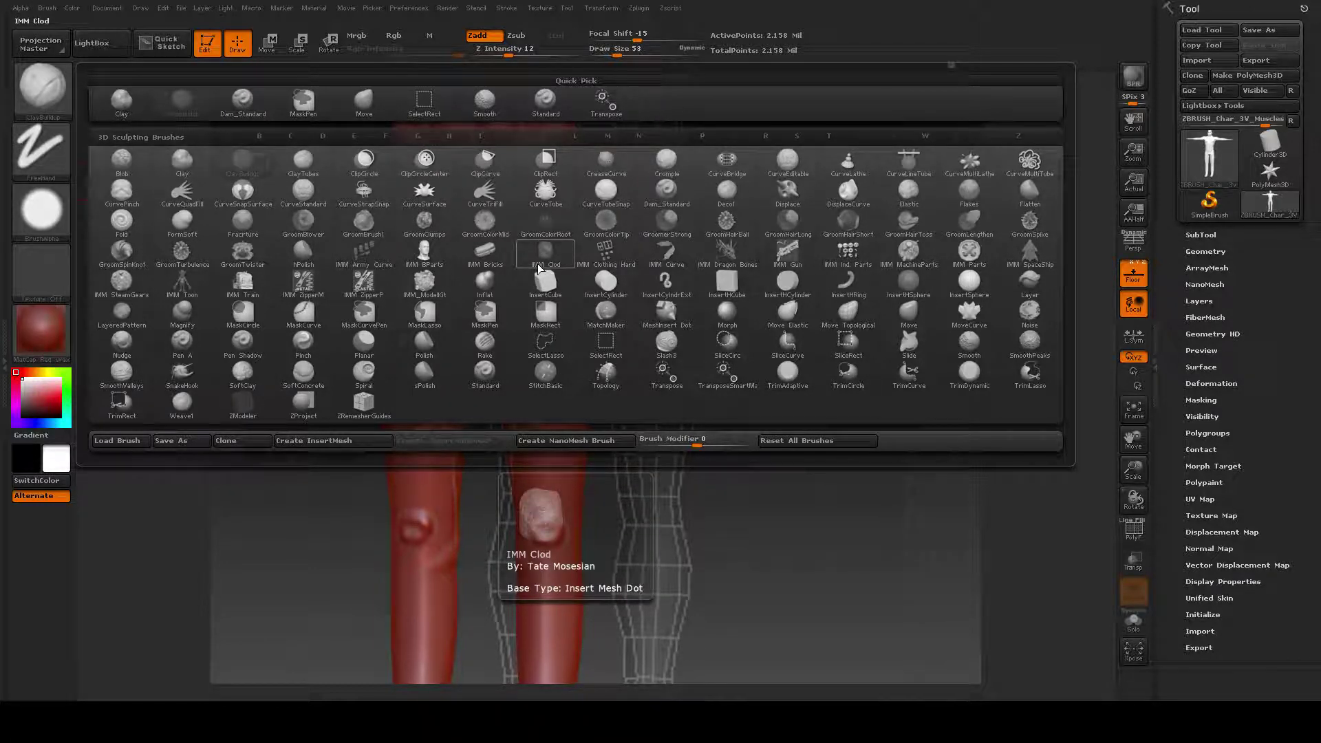
pyautogui.click(247, 102)
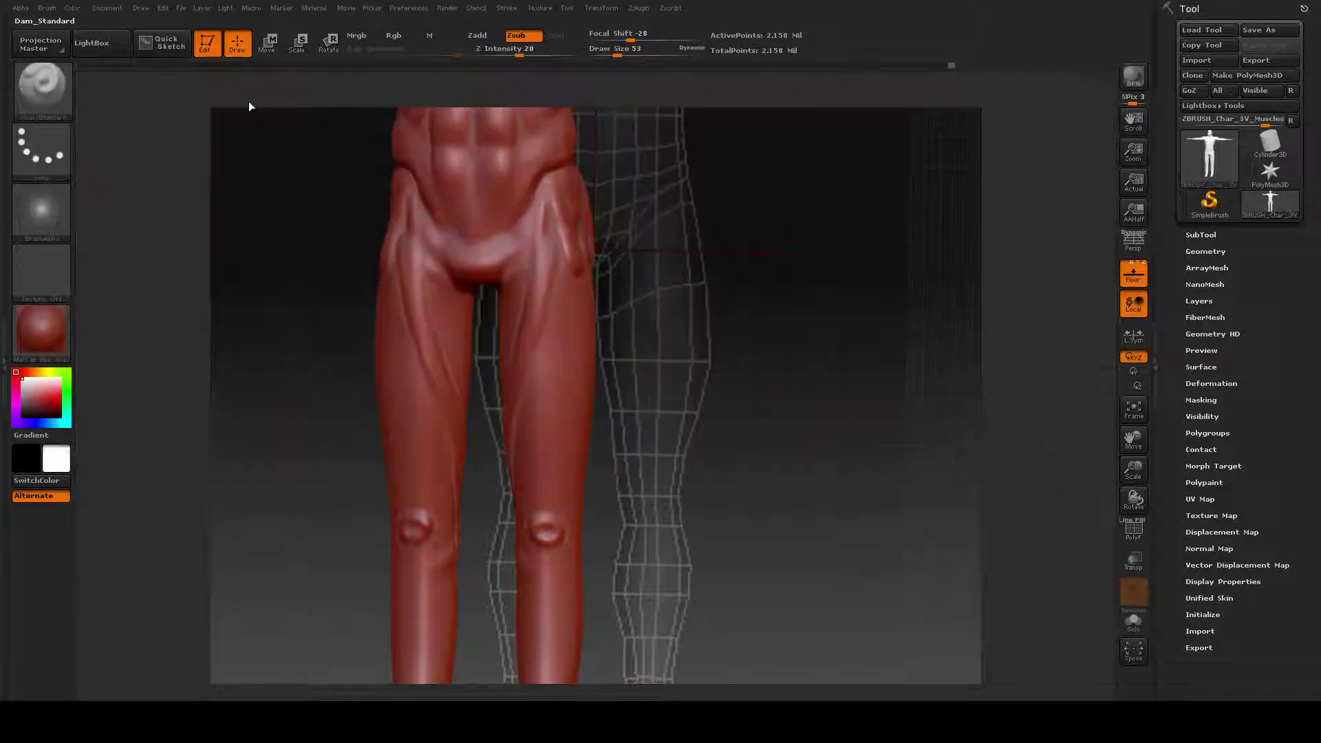
pyautogui.click(40, 96)
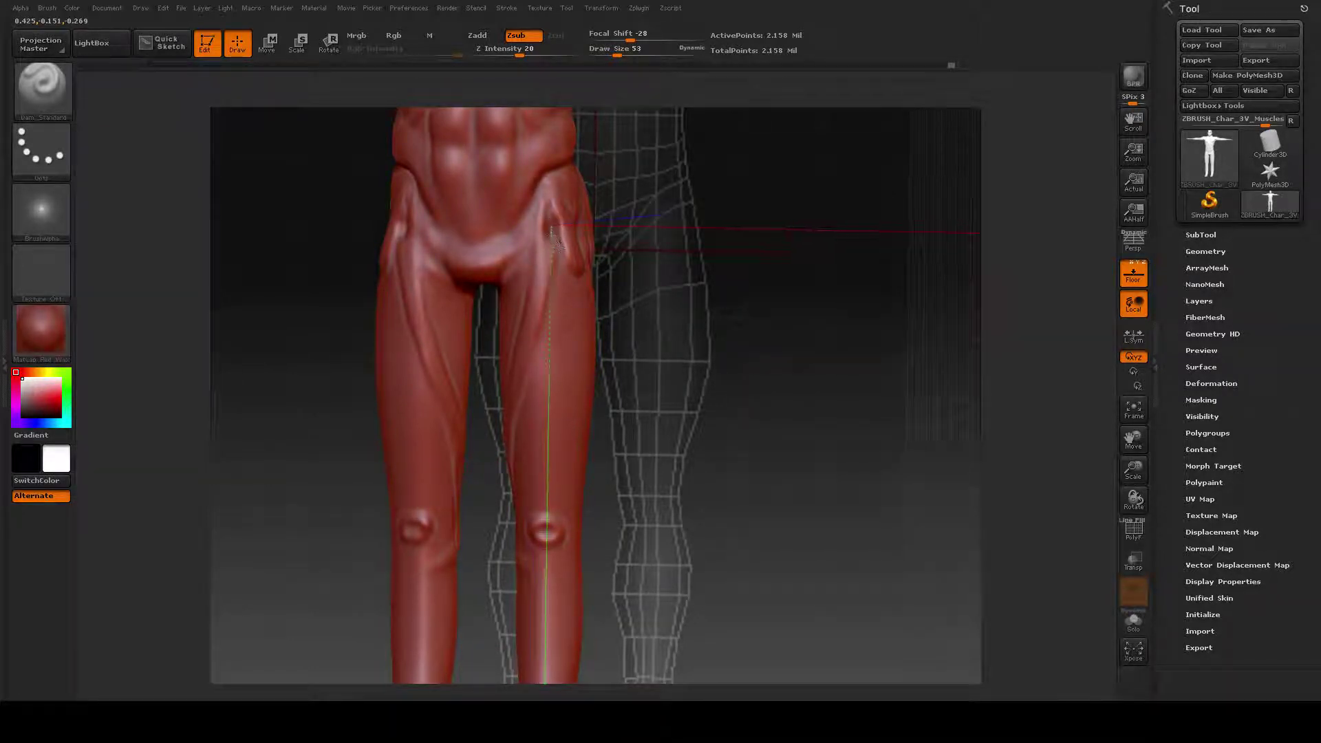
pyautogui.moveTo(551, 257); pyautogui.dragTo(543, 328)
pyautogui.moveTo(541, 210)
pyautogui.keyDown('shift'); pyautogui.mouseDown()
pyautogui.moveTo(537, 319)
pyautogui.moveTo(548, 276)
pyautogui.mouseUp(); pyautogui.keyUp('shift')
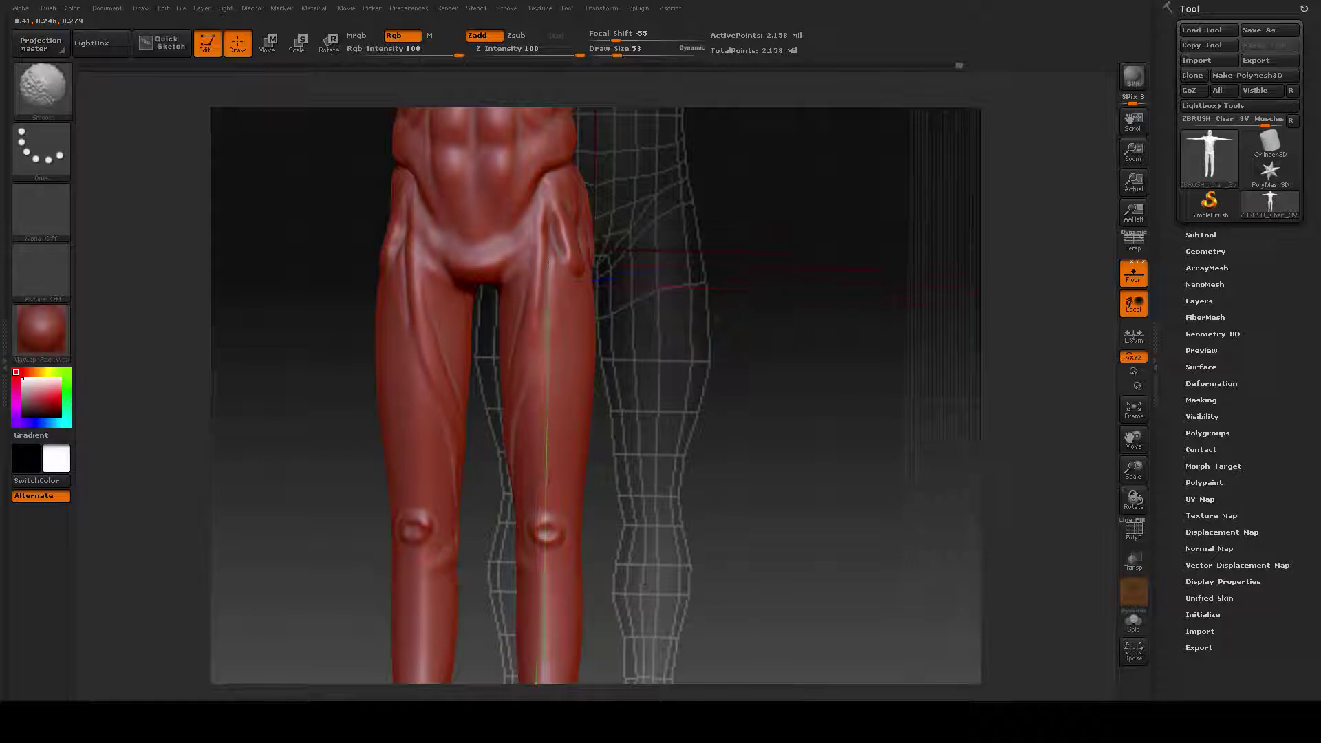
# Step: Carve the lower edge of the kneecap with the Dam_Standard brush and soften the result
pyautogui.press('b')
pyautogui.press('d')
pyautogui.press('s')
pyautogui.moveTo(743, 454)
pyautogui.mouseDown()
pyautogui.moveTo(754, 454)
pyautogui.moveTo(739, 463)
pyautogui.mouseUp()
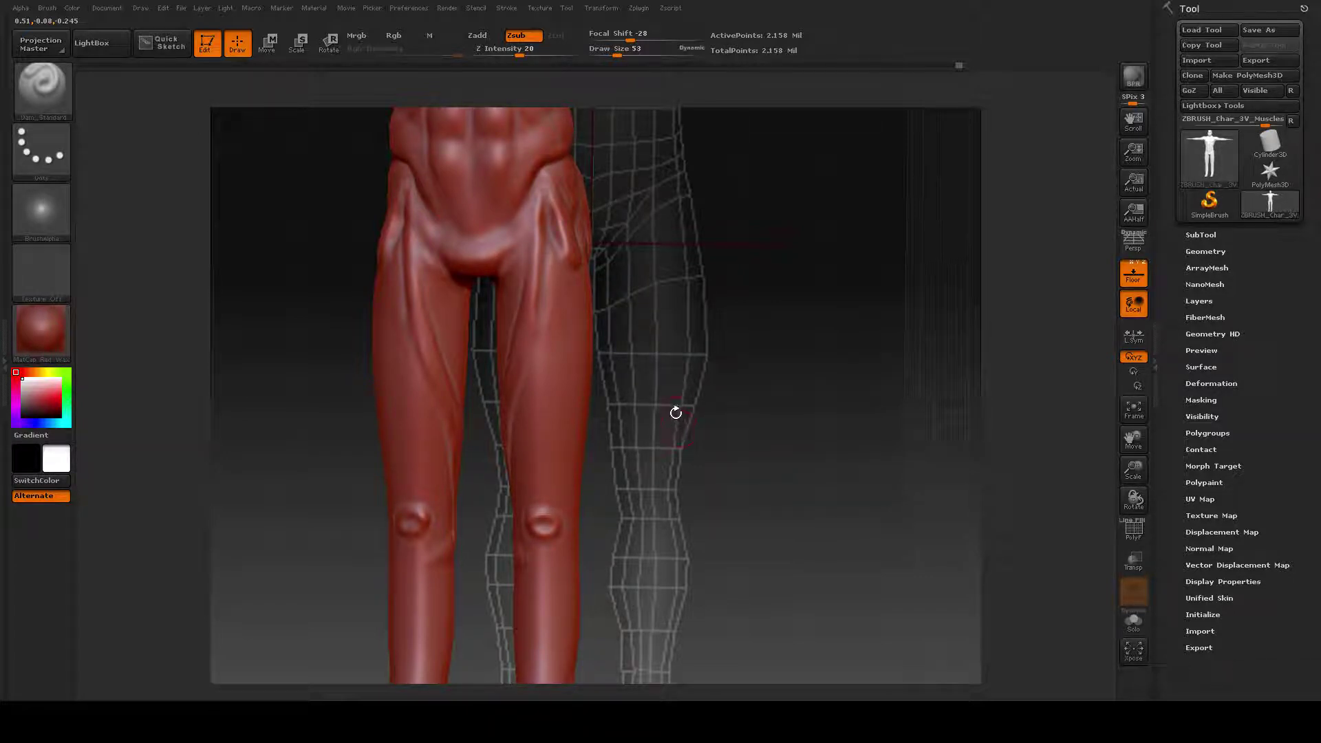
pyautogui.moveTo(676, 413); pyautogui.dragTo(663, 383)
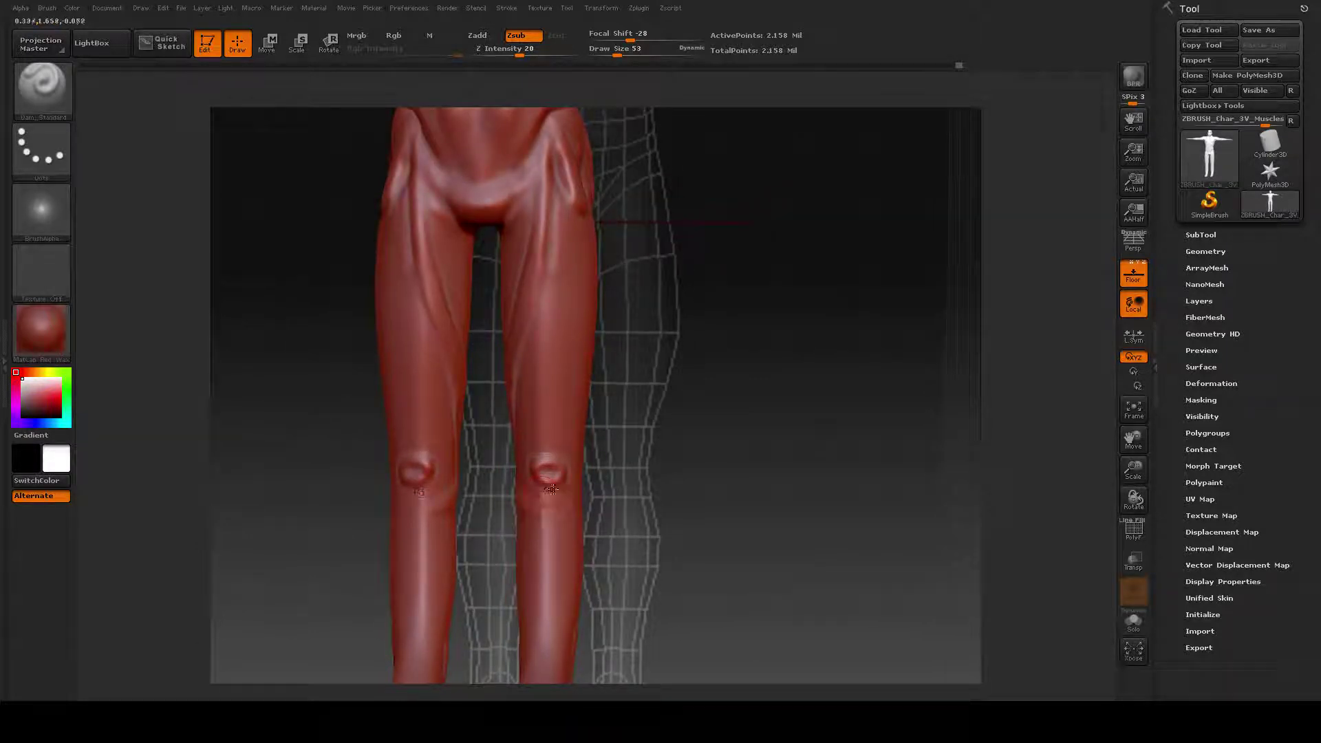
pyautogui.moveTo(643, 488)
pyautogui.mouseDown()
pyautogui.moveTo(475, 490)
pyautogui.moveTo(688, 504)
pyautogui.moveTo(730, 520)
pyautogui.mouseUp()
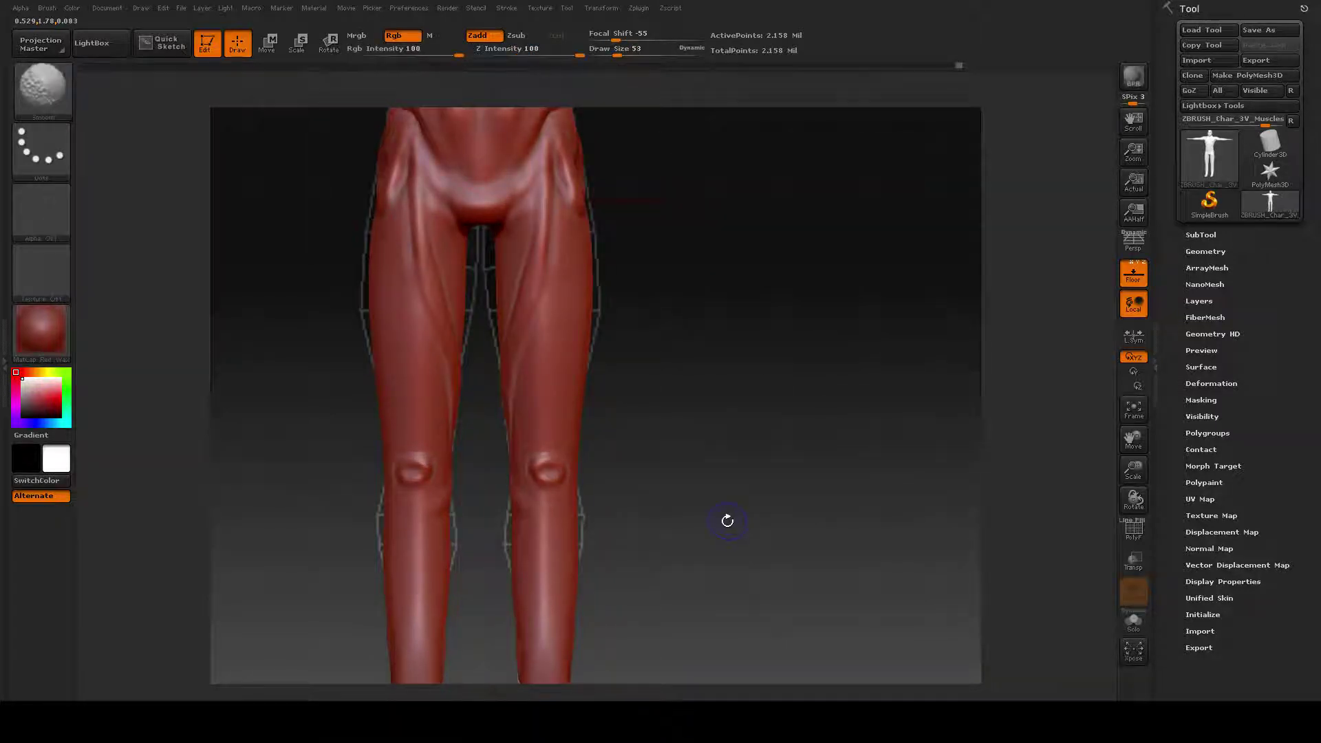
# Step: Reshape the kneecap into a taller, downward-tapered form with the Move brush at draw size 93
pyautogui.click(46, 88)
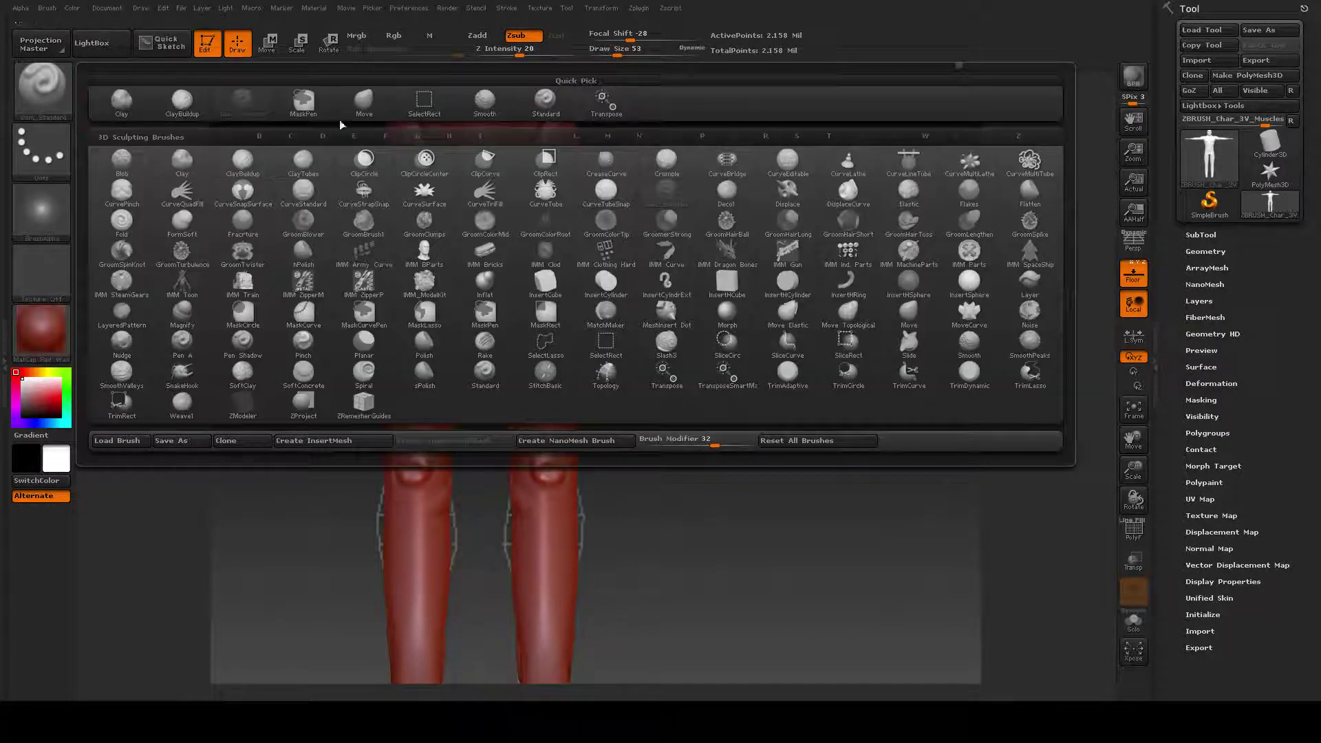
pyautogui.click(364, 101)
pyautogui.press('space')
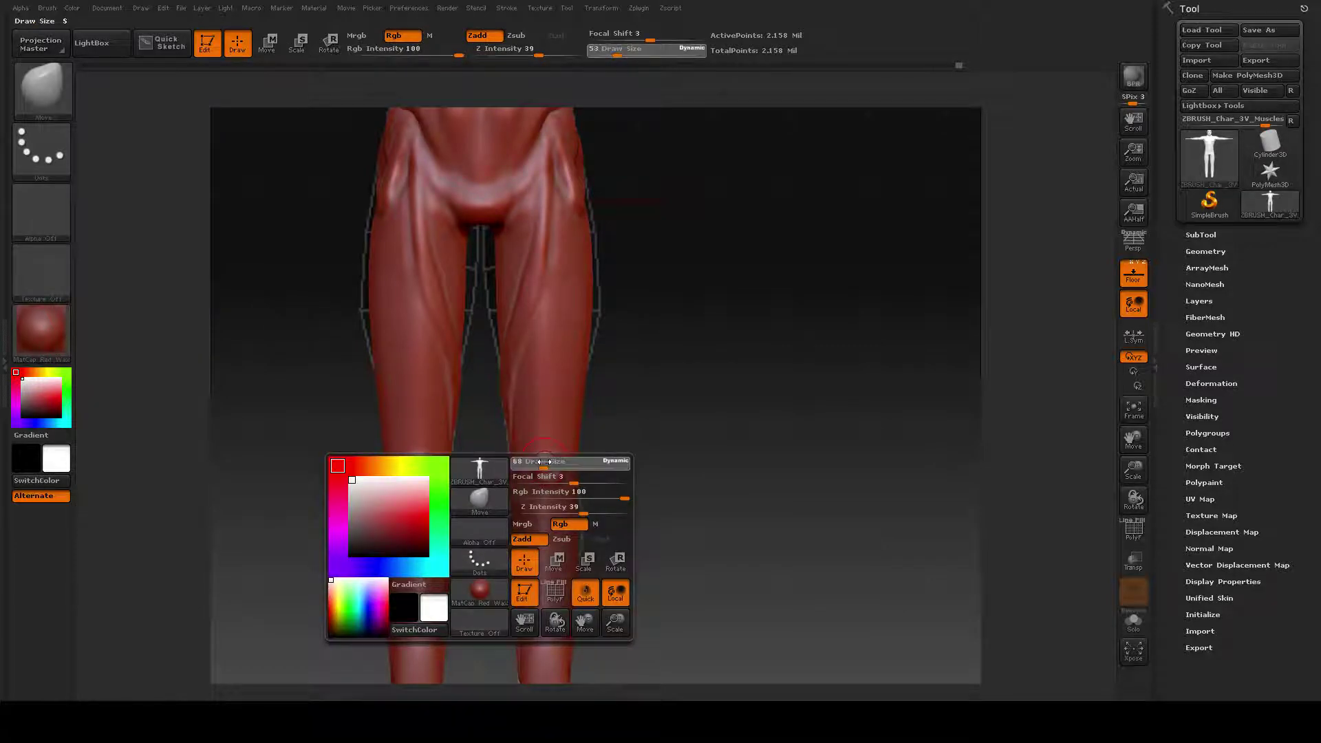
pyautogui.press('space')
pyautogui.moveTo(545, 461); pyautogui.dragTo(548, 516)
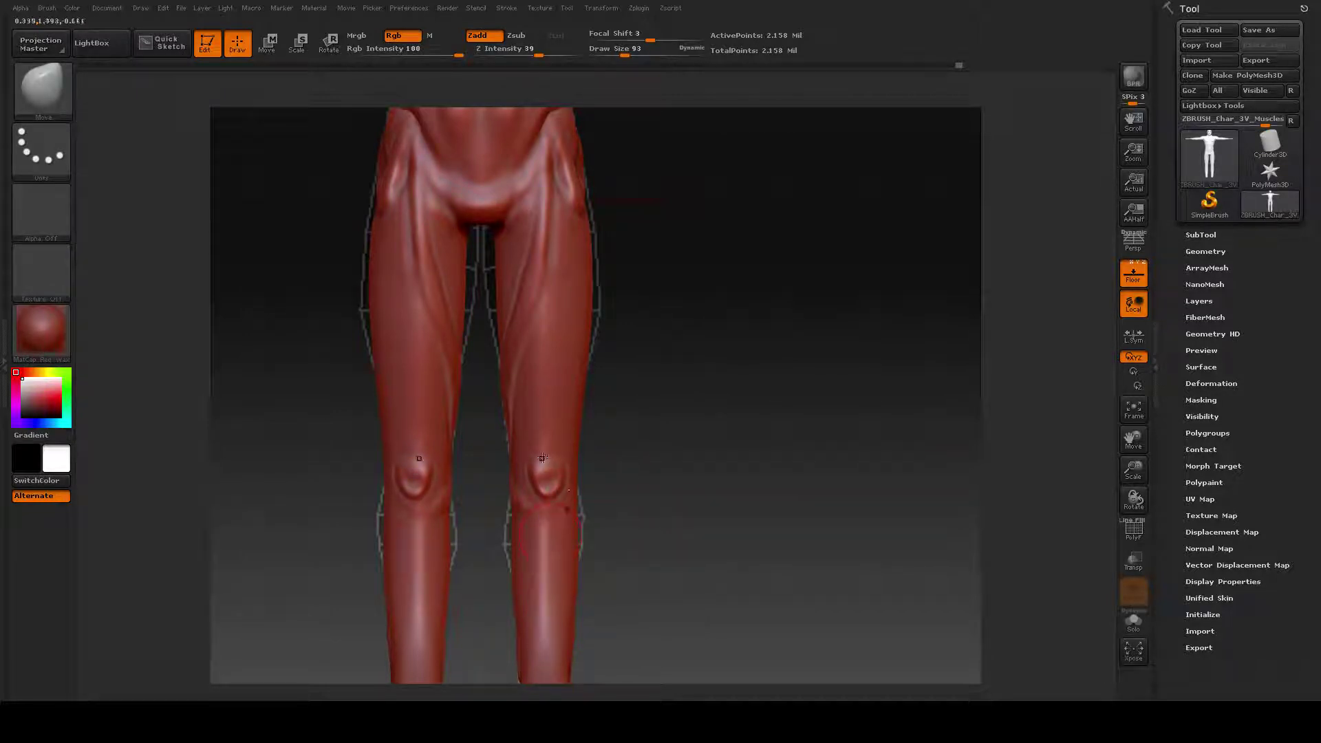
pyautogui.moveTo(539, 459)
pyautogui.mouseDown()
pyautogui.moveTo(541, 482)
pyautogui.moveTo(537, 454)
pyautogui.mouseUp()
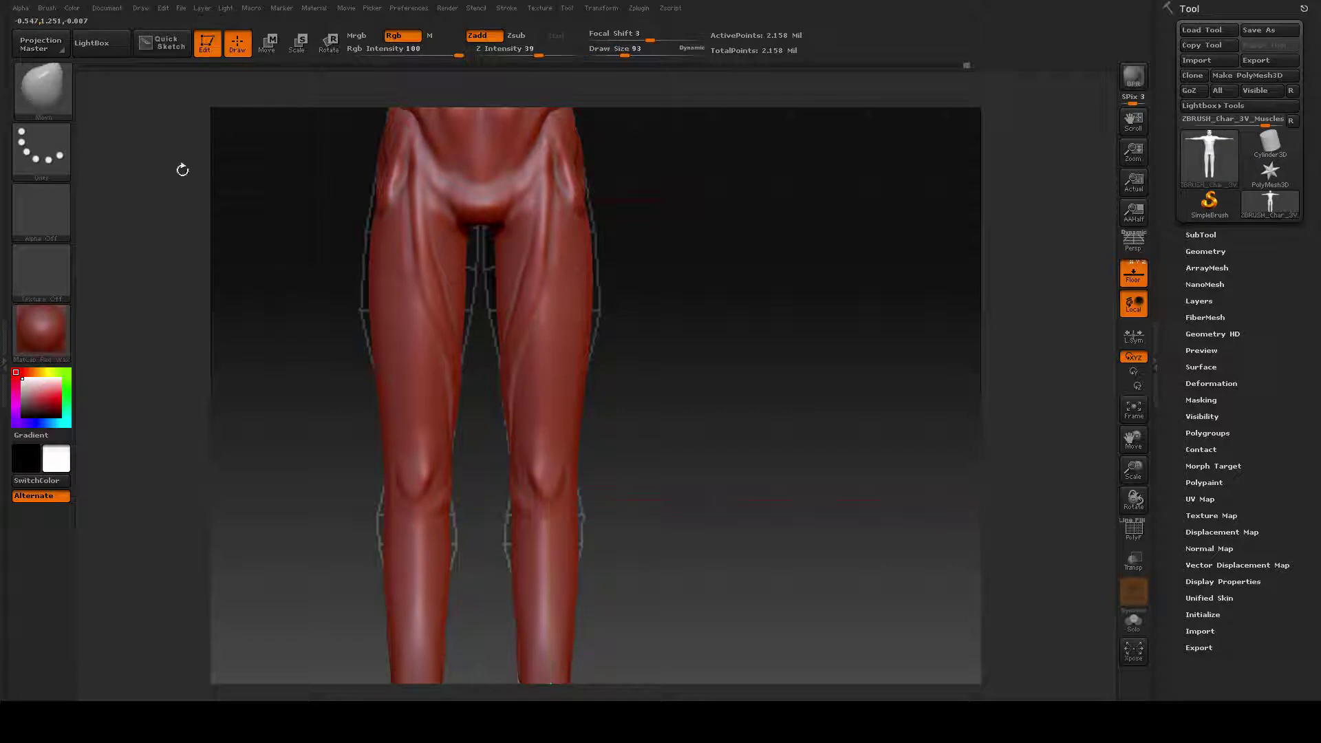
# Step: Switch back to Dam_Standard and try deeper edges along the strip from the hip to the inner thigh
pyautogui.click(45, 88)
pyautogui.click(242, 101)
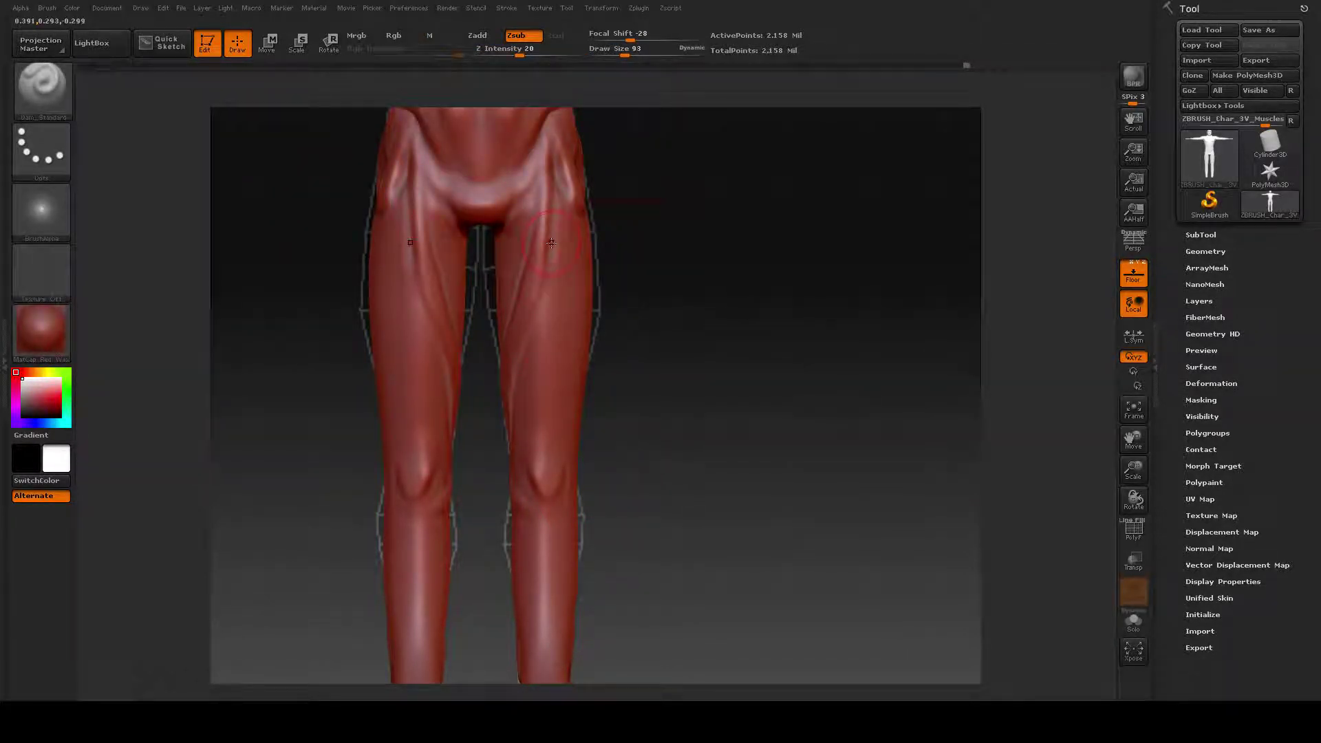
pyautogui.moveTo(553, 232); pyautogui.dragTo(527, 346)
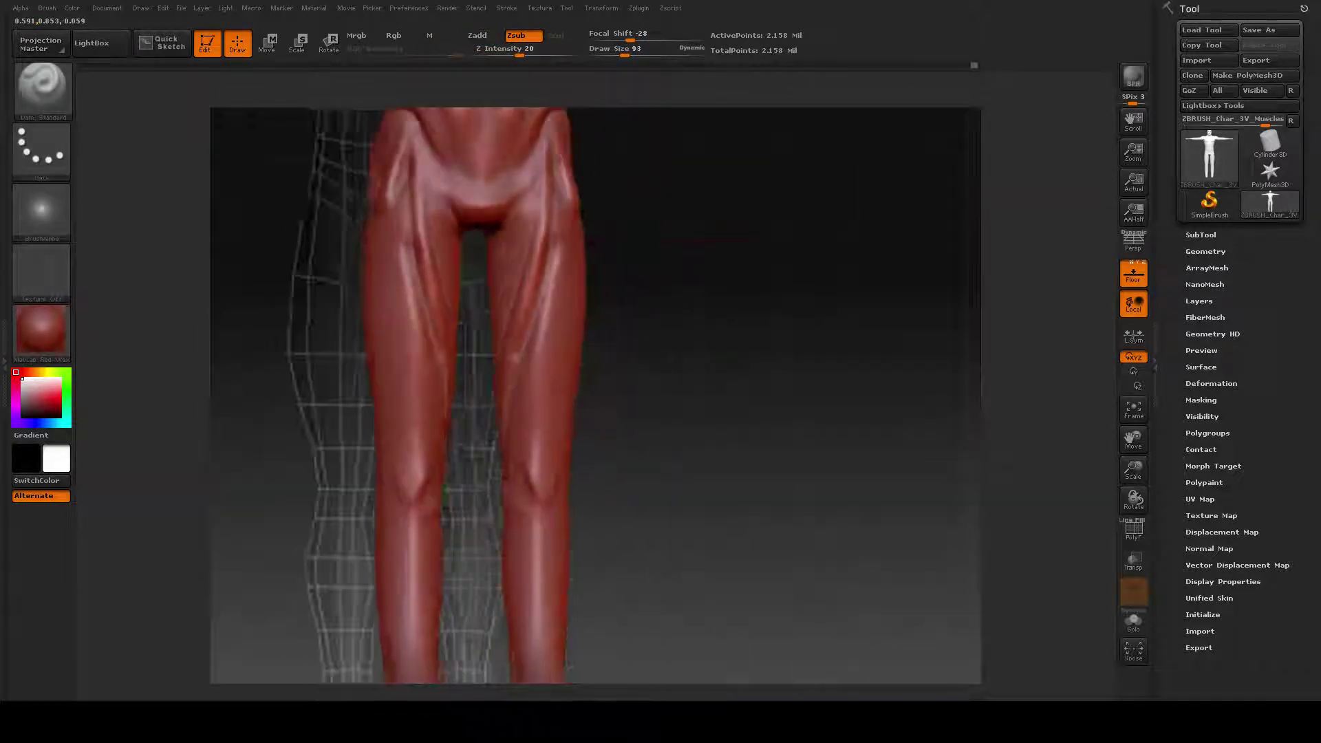
pyautogui.press('ctrl')
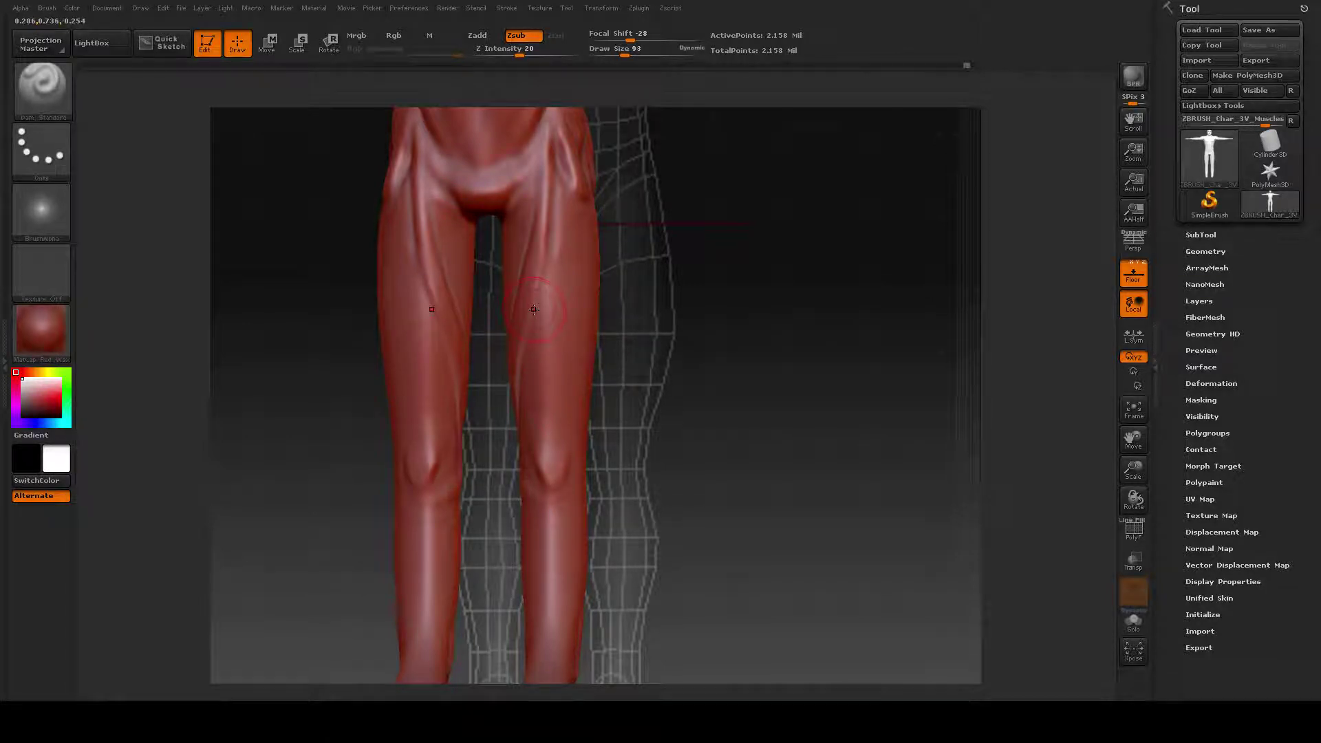
# Step: Carve the teardrop-shaped muscle from mid-thigh to just above the inner knee and smooth the surface beside it
pyautogui.moveTo(534, 309)
pyautogui.mouseDown()
pyautogui.moveTo(549, 402)
pyautogui.moveTo(521, 453)
pyautogui.mouseUp()
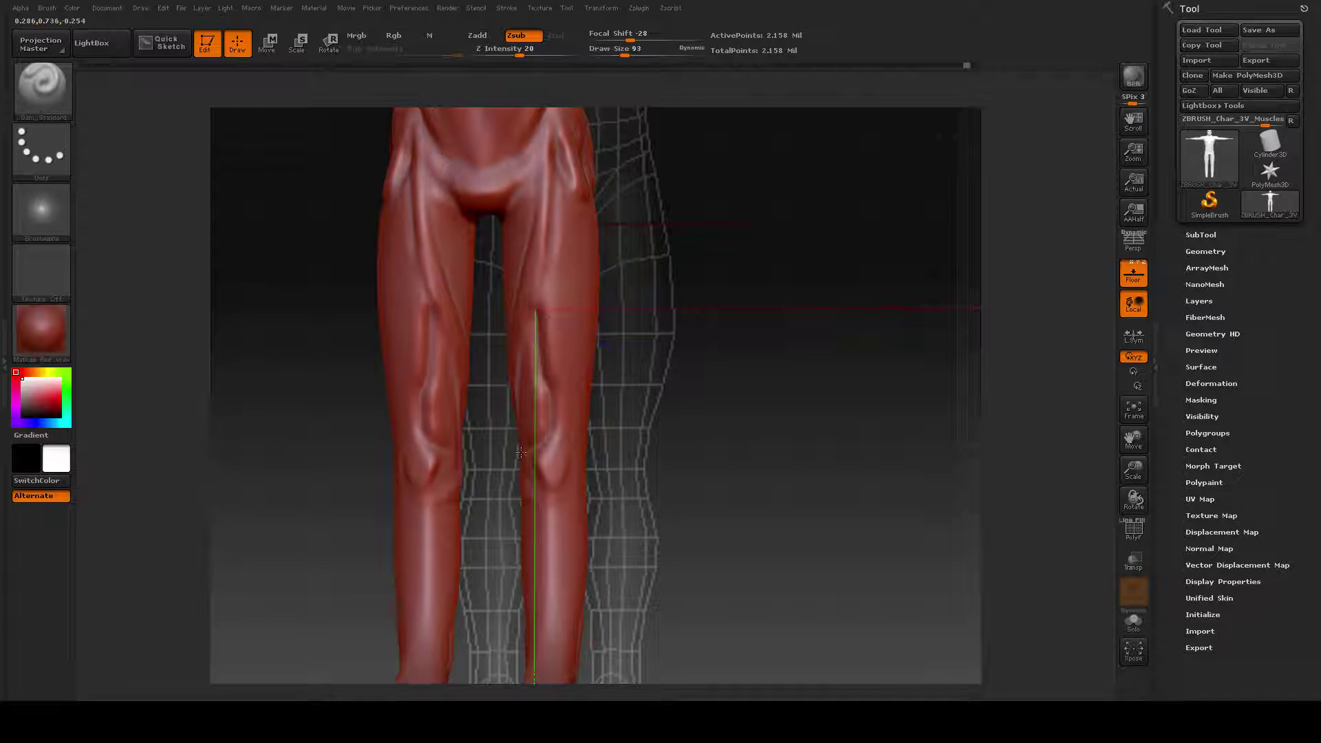
pyautogui.press('ctrl')
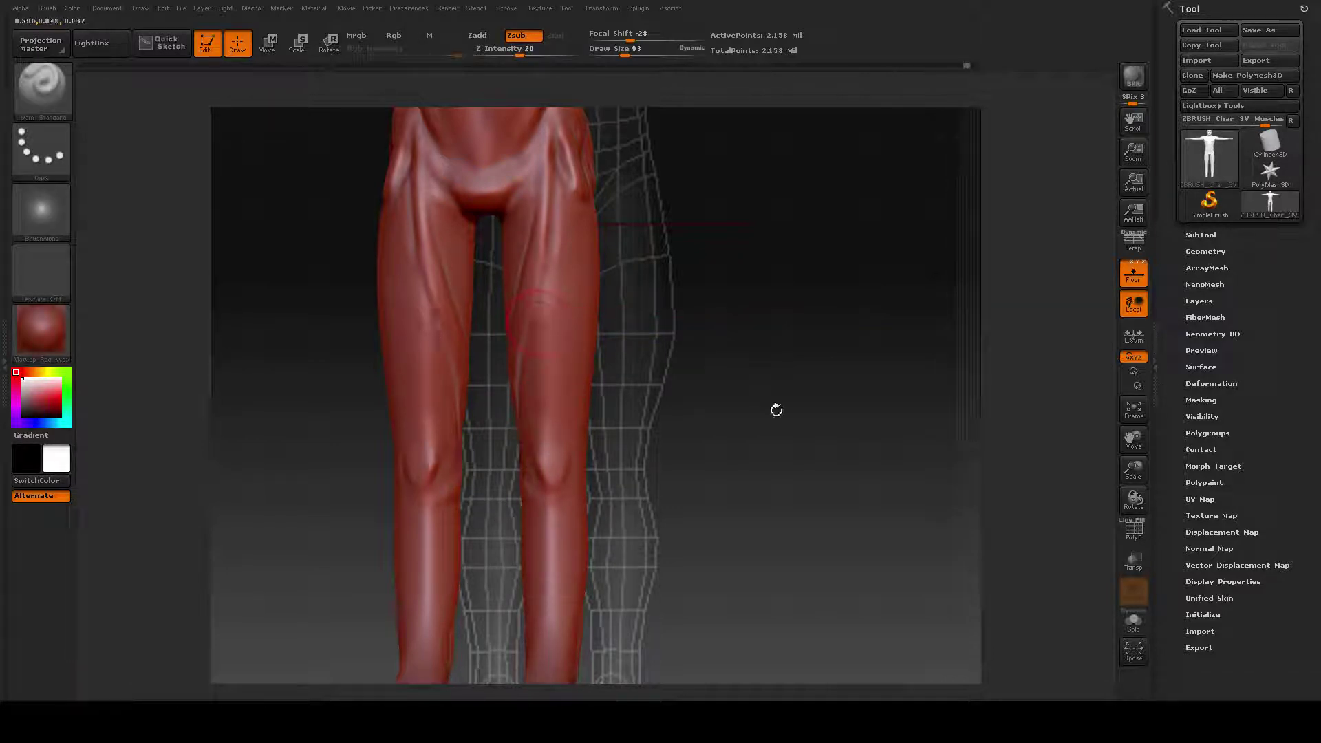
pyautogui.moveTo(775, 410); pyautogui.dragTo(783, 405)
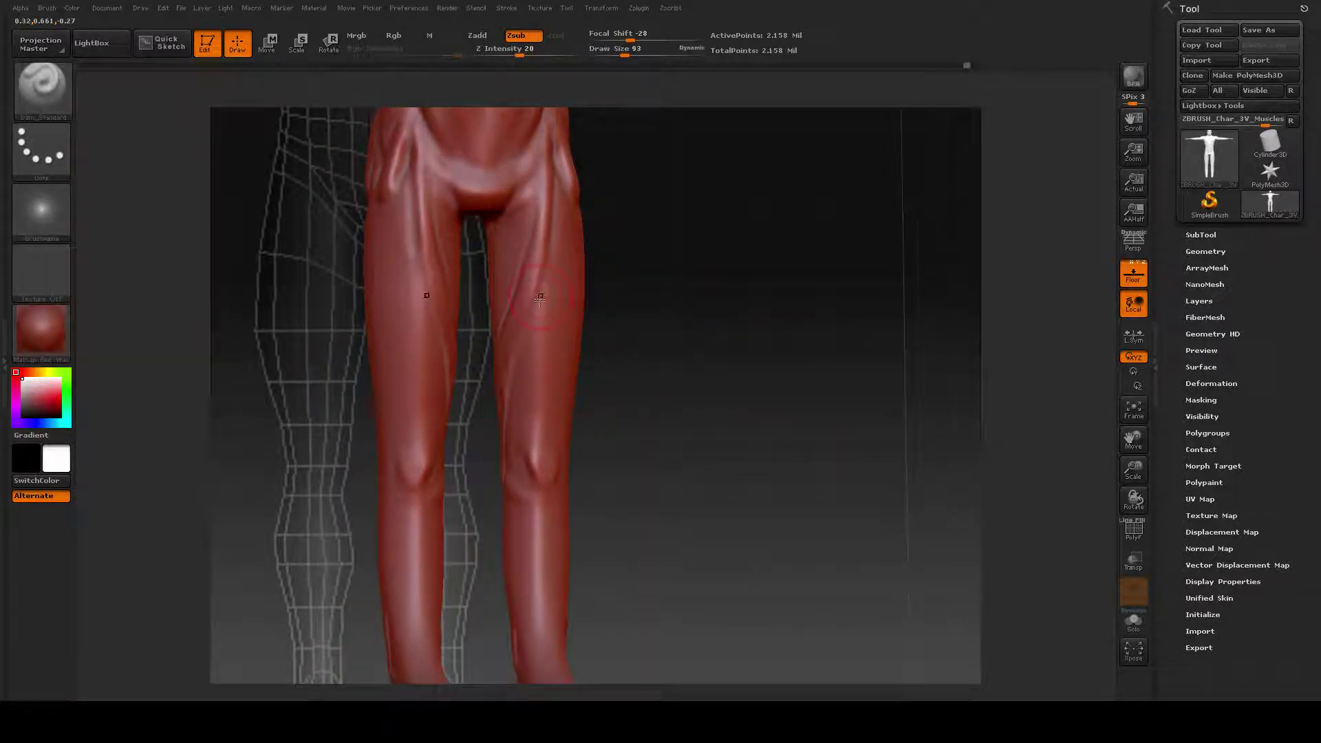
pyautogui.moveTo(540, 298)
pyautogui.keyDown('shift'); pyautogui.mouseDown()
pyautogui.moveTo(544, 427)
pyautogui.moveTo(533, 443)
pyautogui.moveTo(511, 424)
pyautogui.mouseUp(); pyautogui.keyUp('shift')
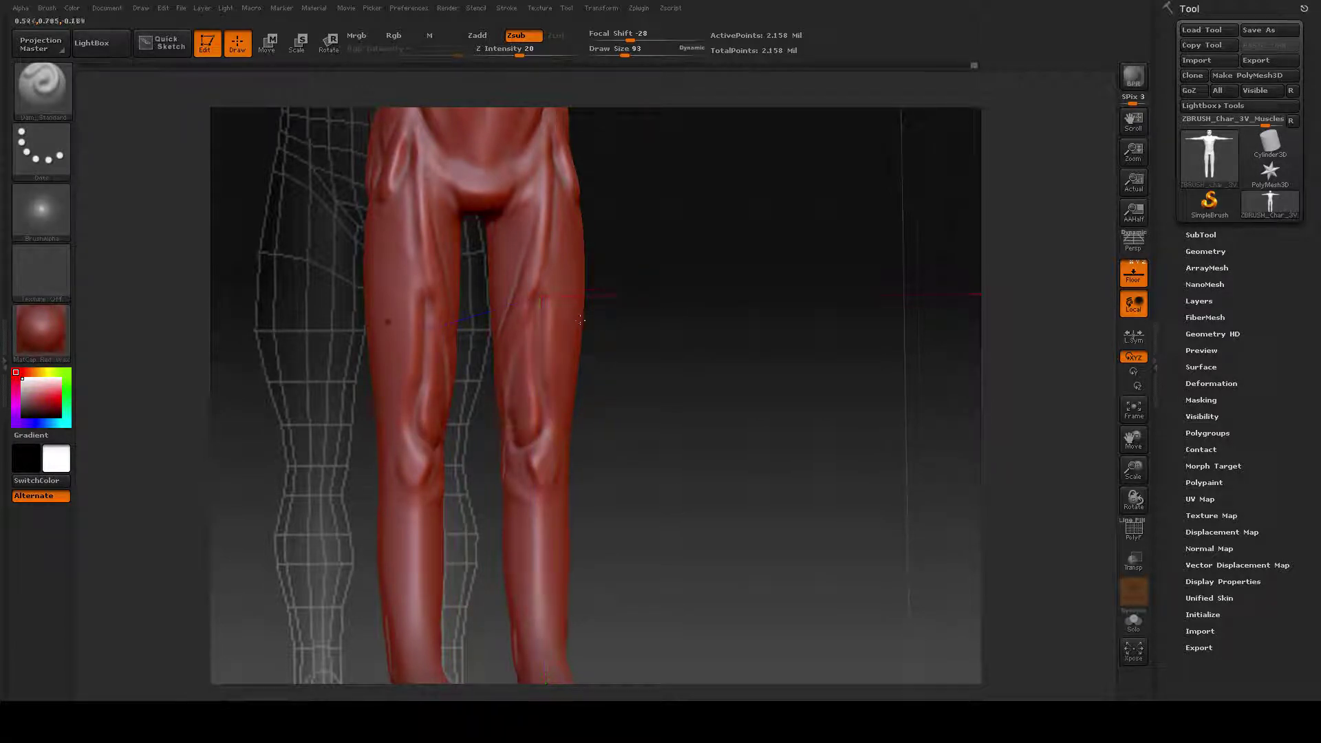
pyautogui.moveTo(737, 349); pyautogui.dragTo(717, 348)
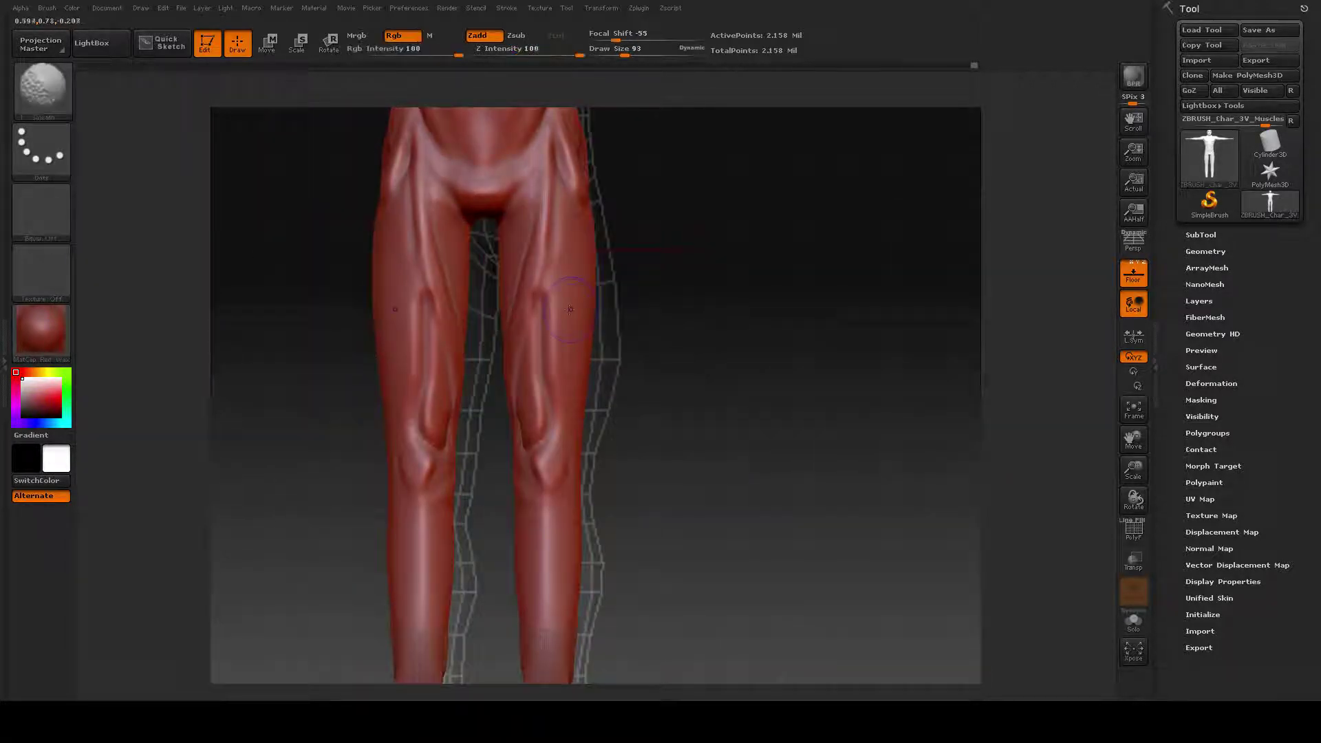
pyautogui.moveTo(570, 309)
pyautogui.keyDown('shift'); pyautogui.mouseDown()
pyautogui.moveTo(545, 296)
pyautogui.moveTo(541, 444)
pyautogui.mouseUp(); pyautogui.keyUp('shift')
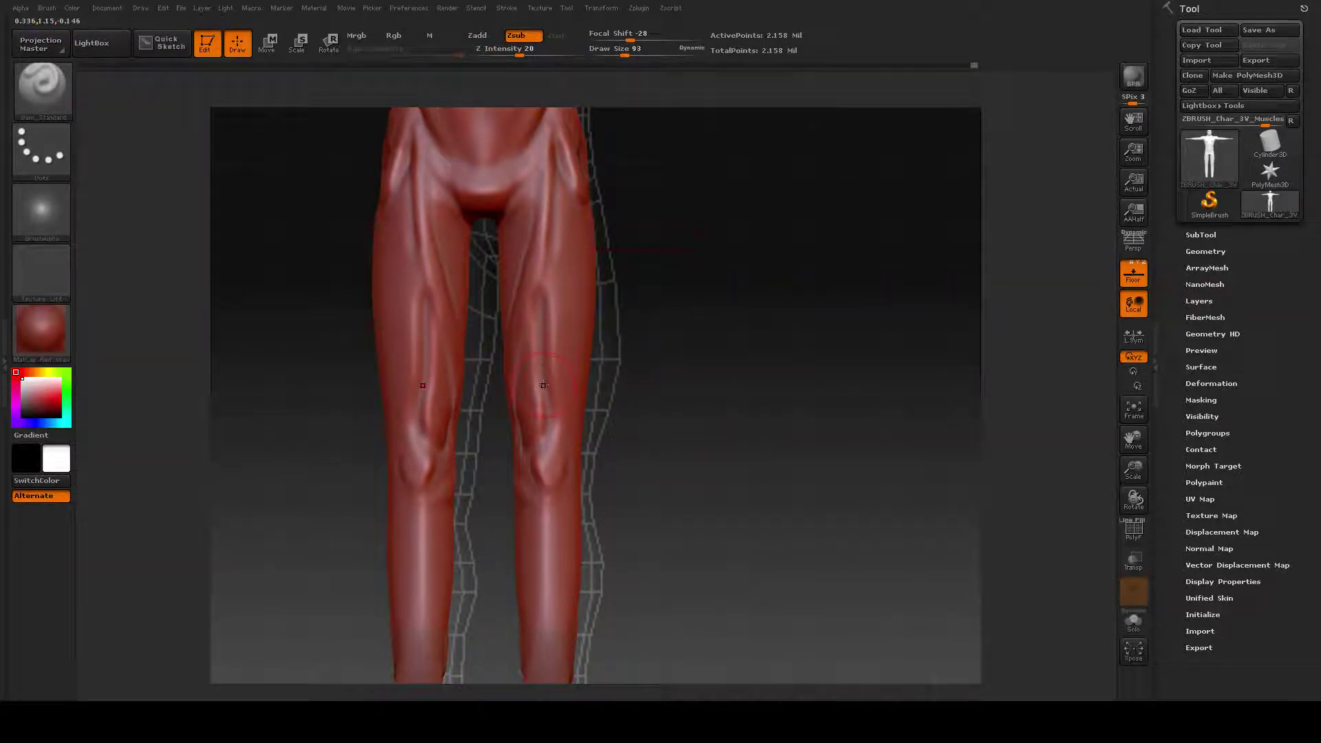
# Step: Build up the teardrop-shaped muscle above the inner knee with the Standard brush
pyautogui.click(49, 91)
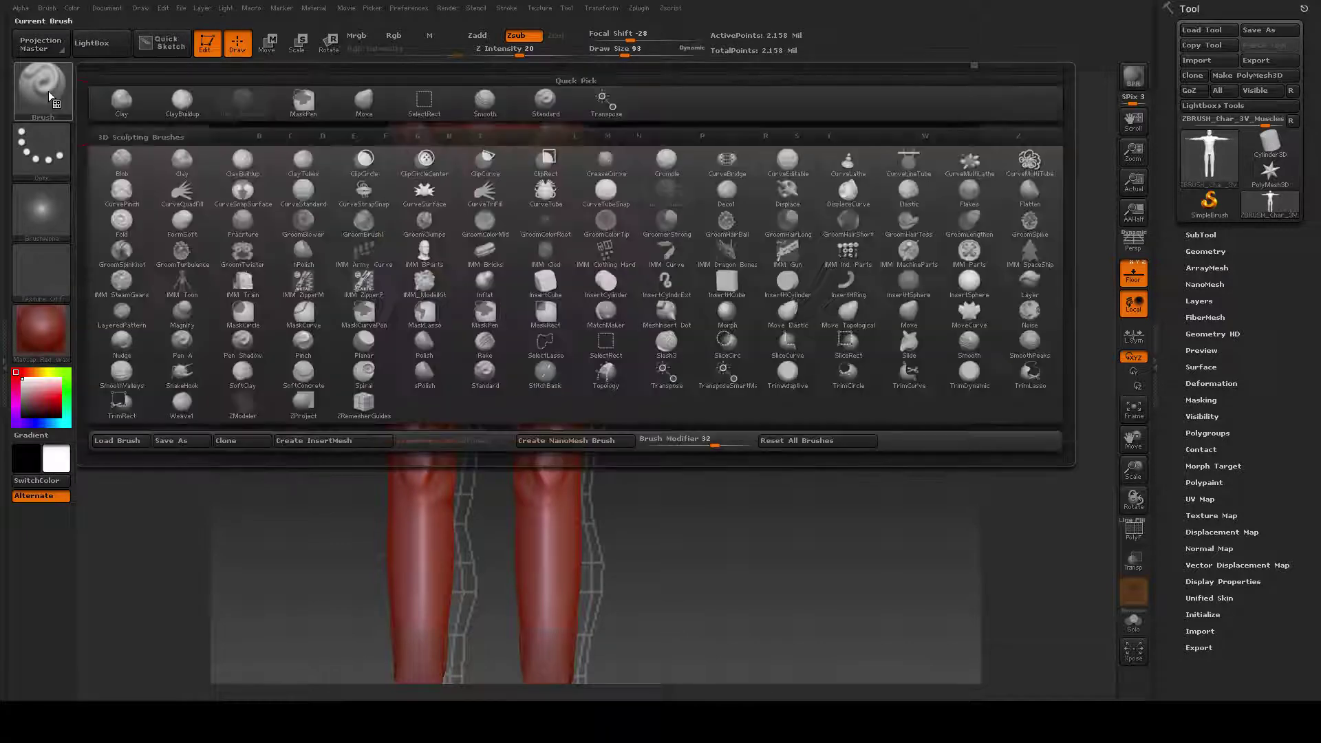
pyautogui.click(545, 103)
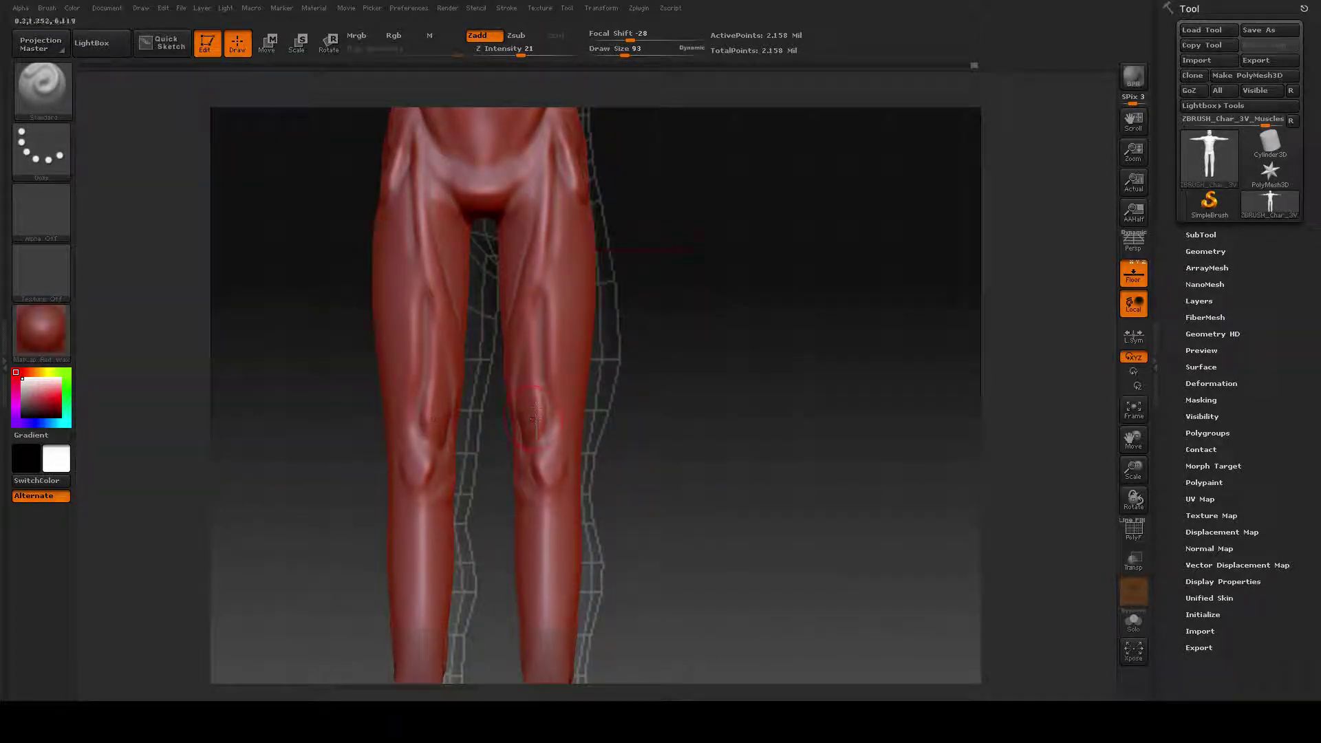
pyautogui.press('ctrl')
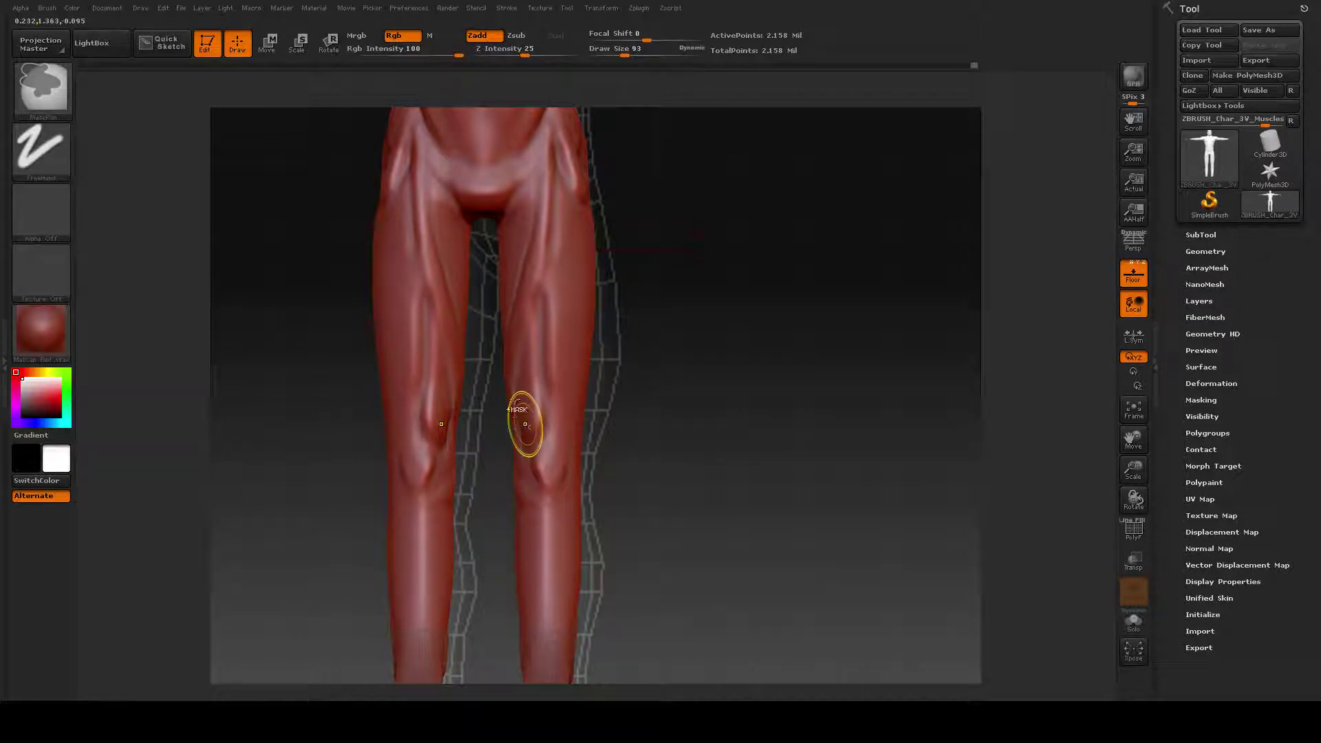
pyautogui.moveTo(527, 368)
pyautogui.mouseDown()
pyautogui.moveTo(528, 425)
pyautogui.moveTo(527, 410)
pyautogui.mouseUp()
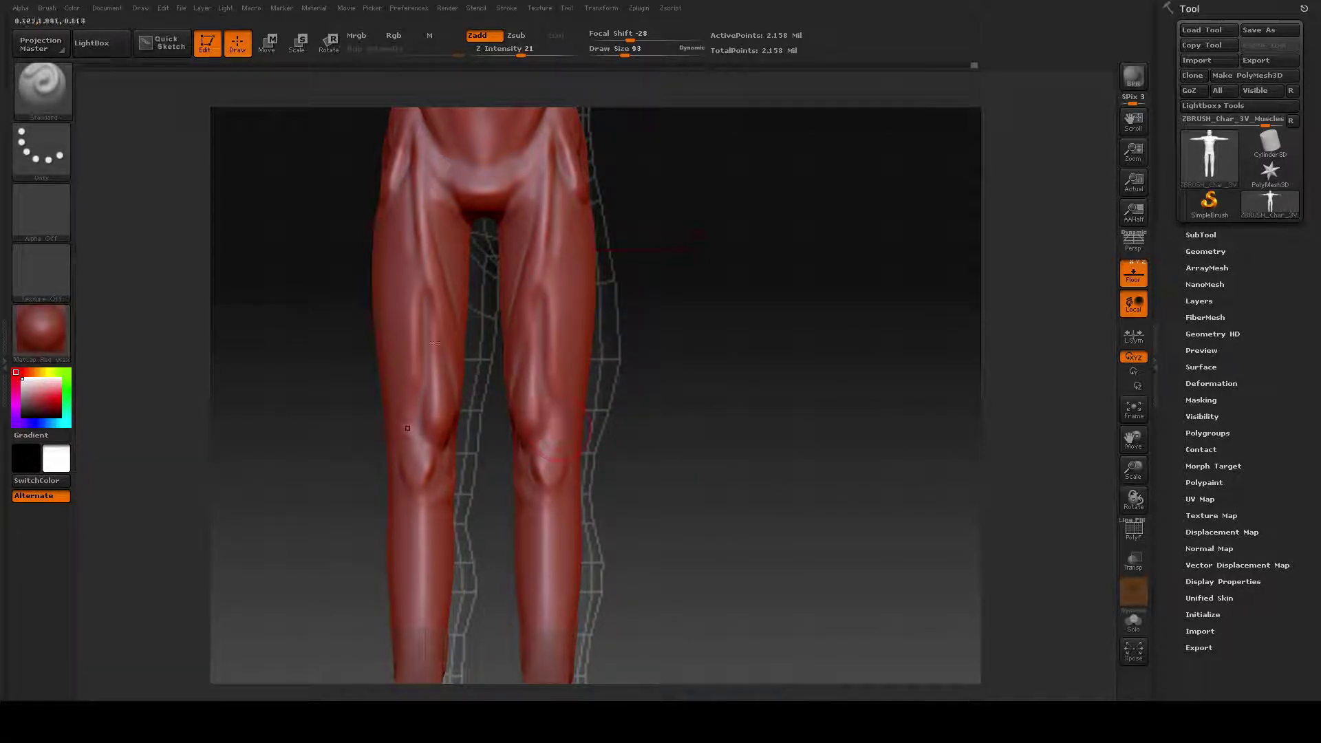
# Step: Carve soft muscle lines down the front of the thigh with the Dam_Standard brush at Z Intensity 8
pyautogui.click(23, 90)
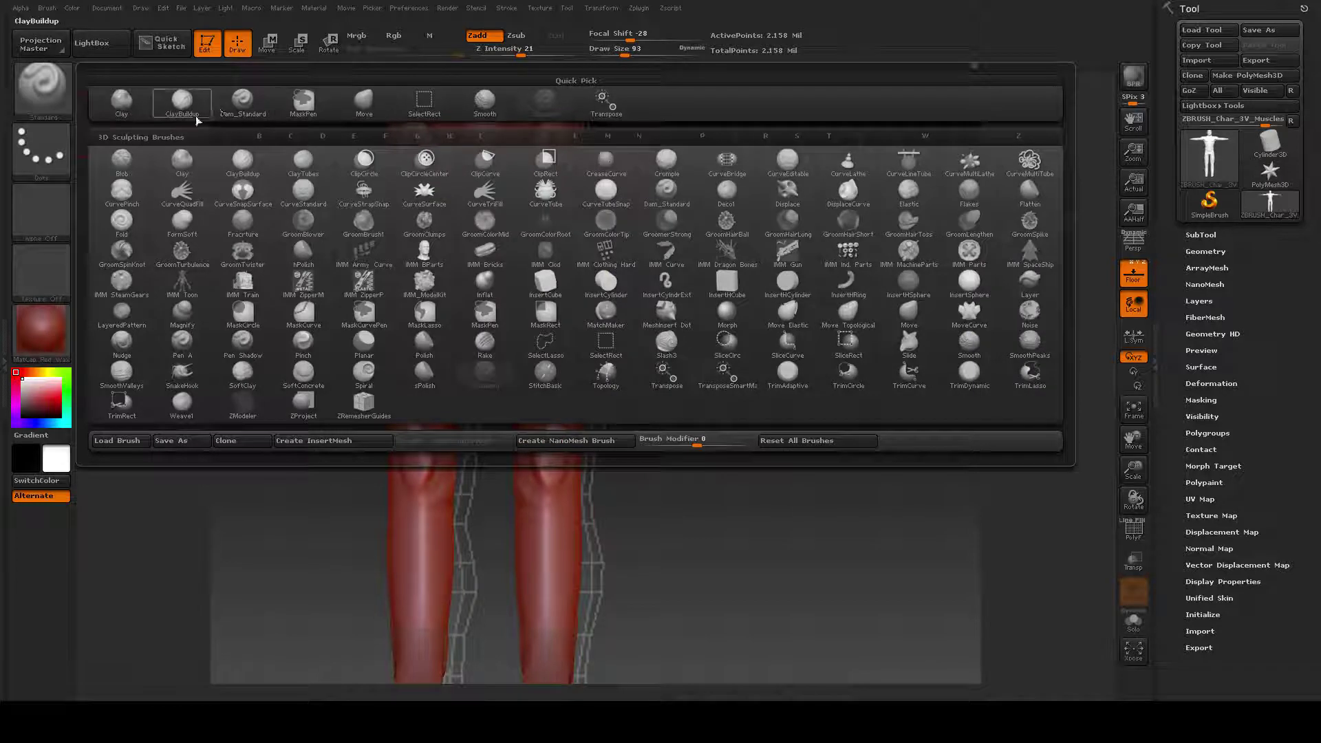
pyautogui.click(242, 104)
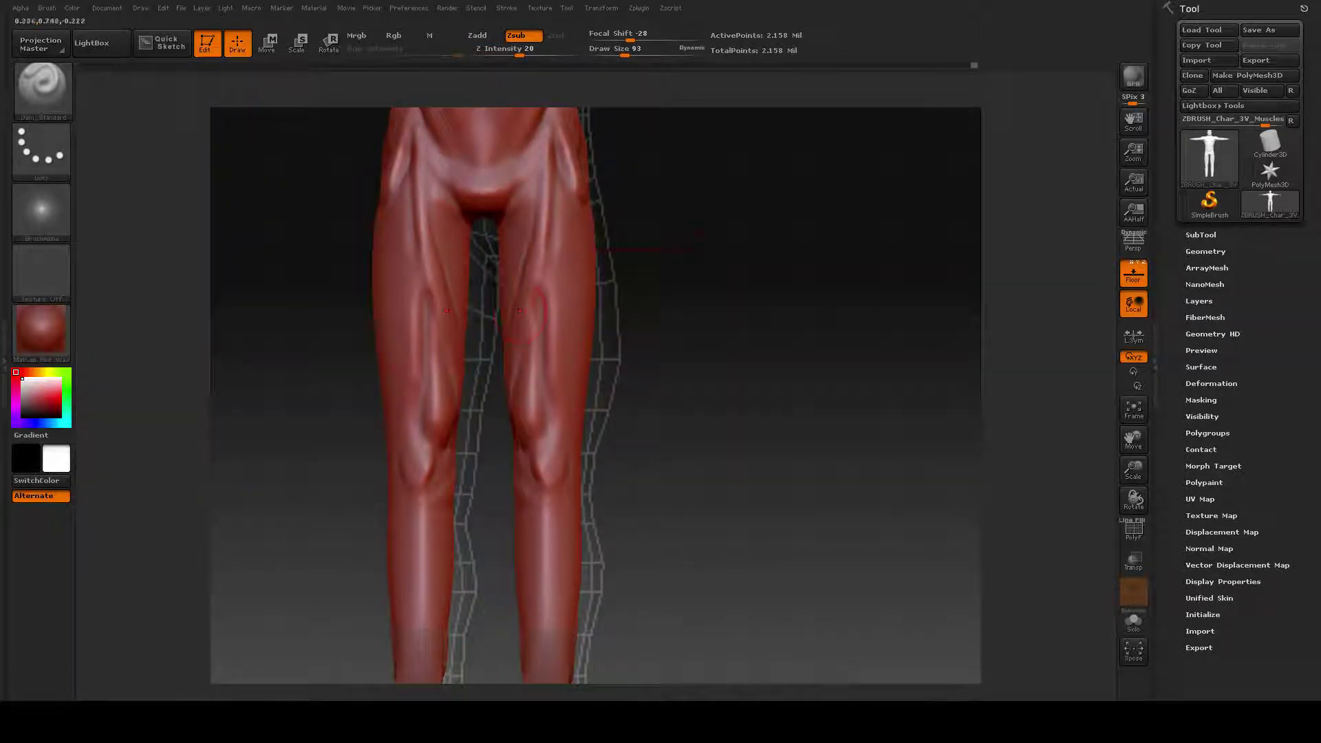
pyautogui.press('space')
pyautogui.moveTo(558, 311); pyautogui.dragTo(526, 311)
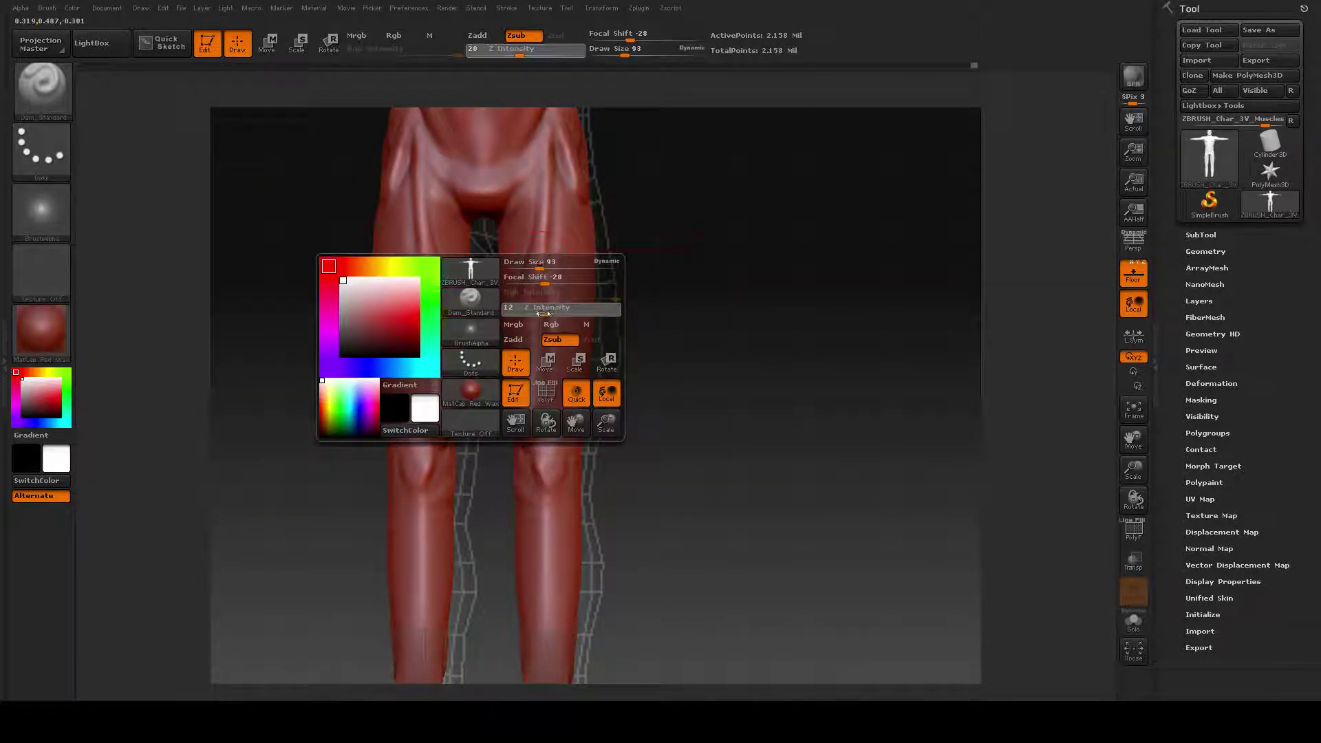
pyautogui.moveTo(552, 235); pyautogui.dragTo(541, 284)
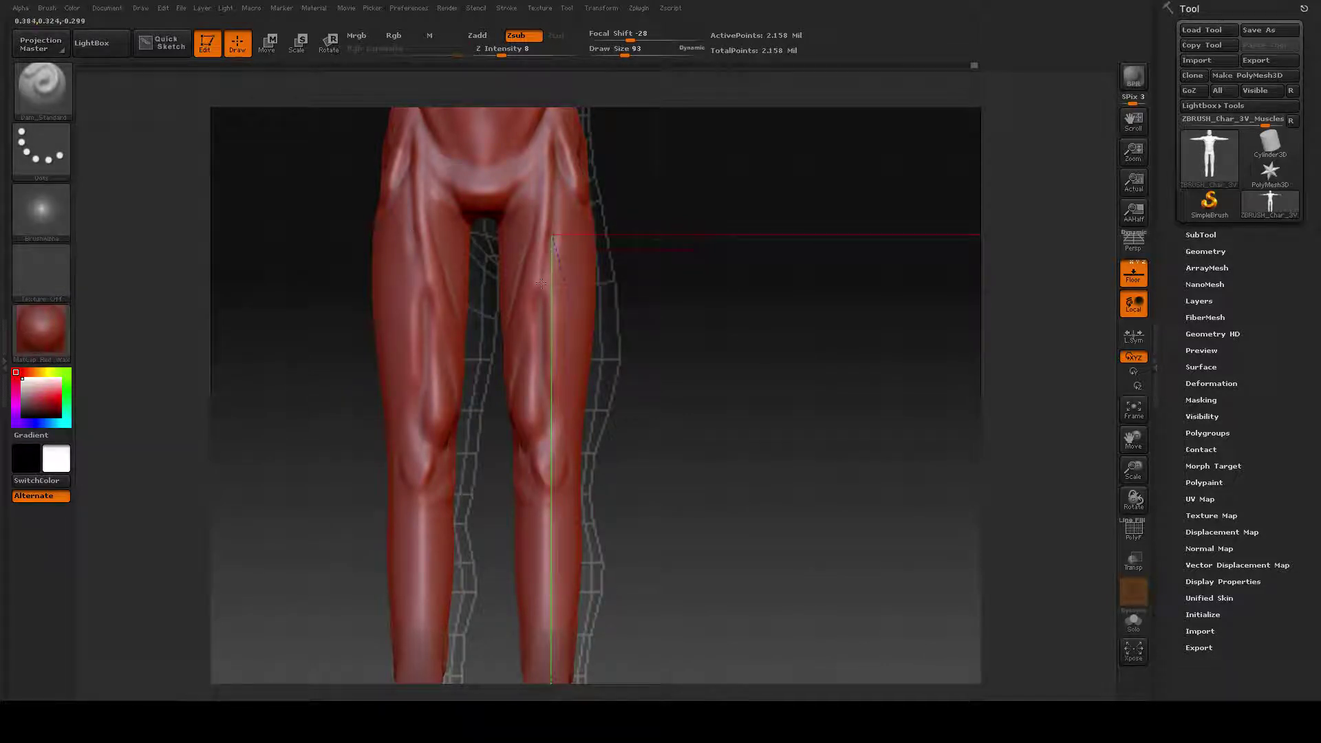
pyautogui.moveTo(514, 366); pyautogui.dragTo(511, 377)
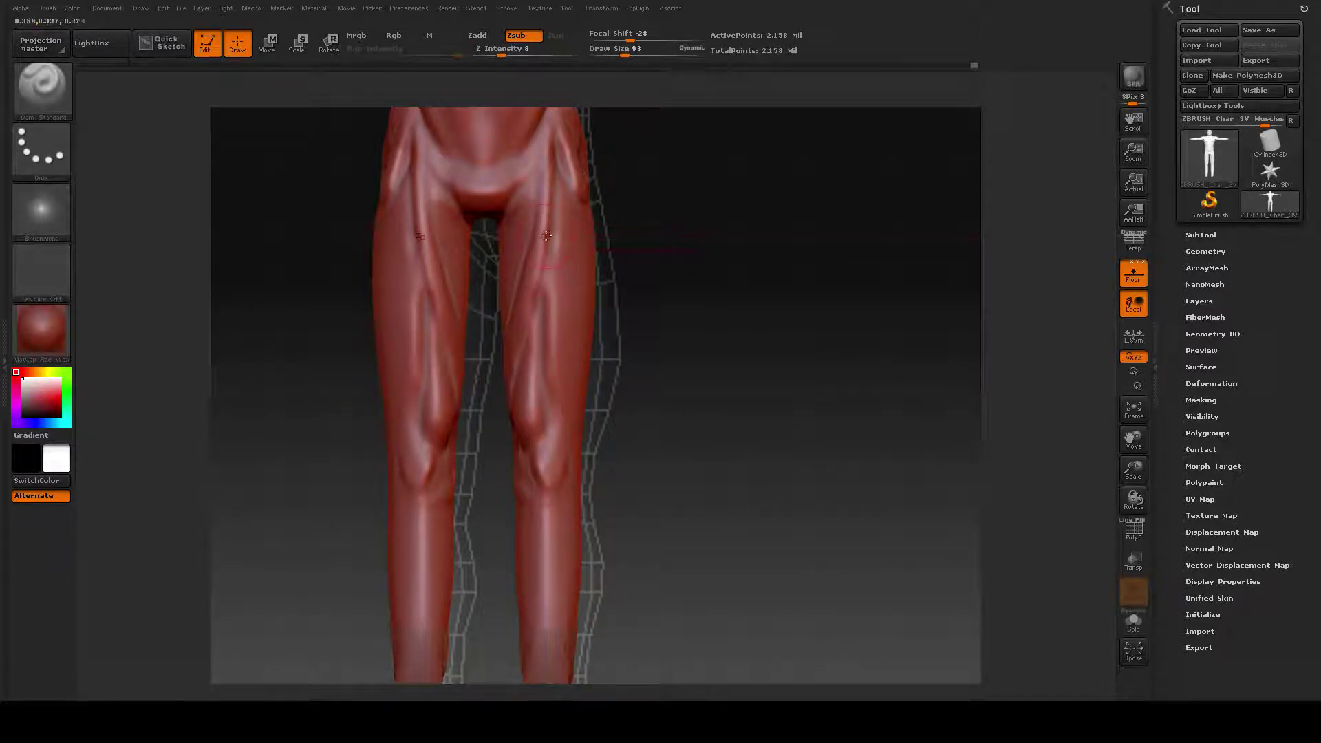
pyautogui.moveTo(549, 239); pyautogui.dragTo(531, 342)
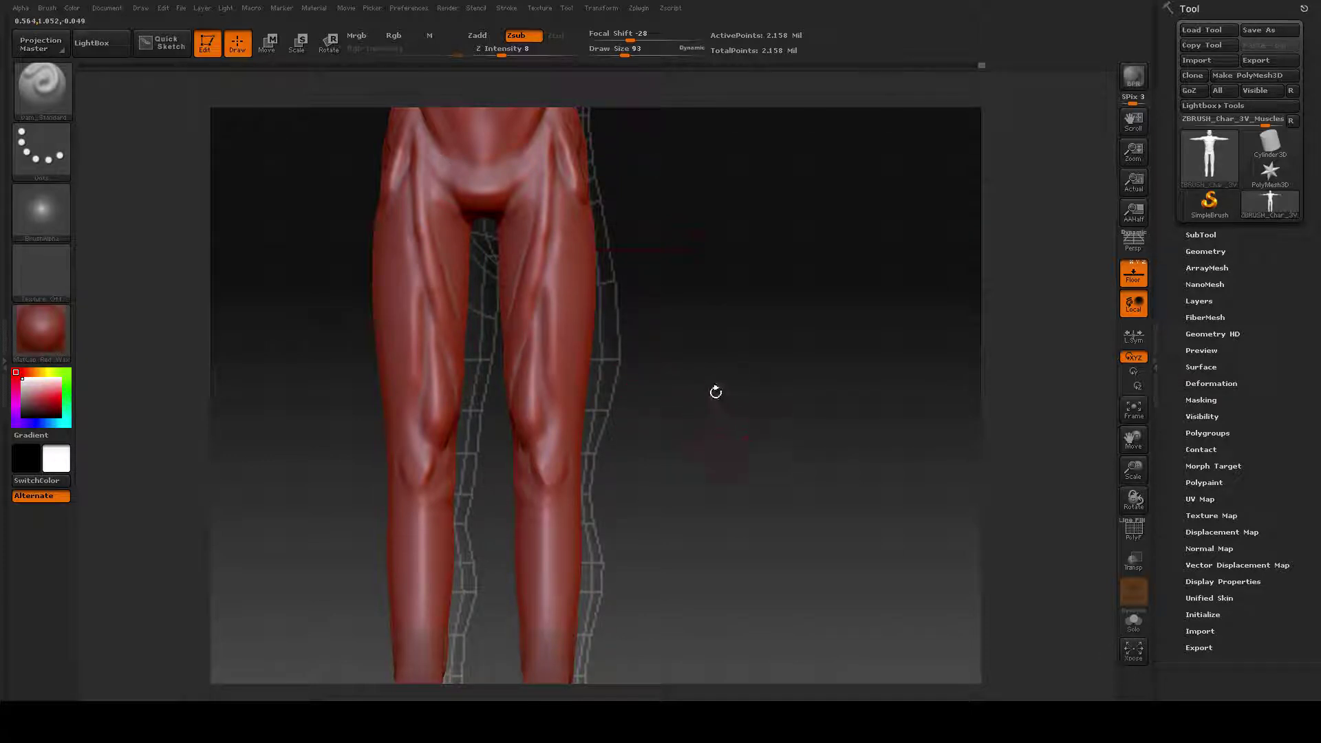
# Step: Carve the outer thigh muscle's edge from the hip to the knee, raising Z Intensity to 11 to deepen it
pyautogui.moveTo(714, 354); pyautogui.dragTo(712, 359)
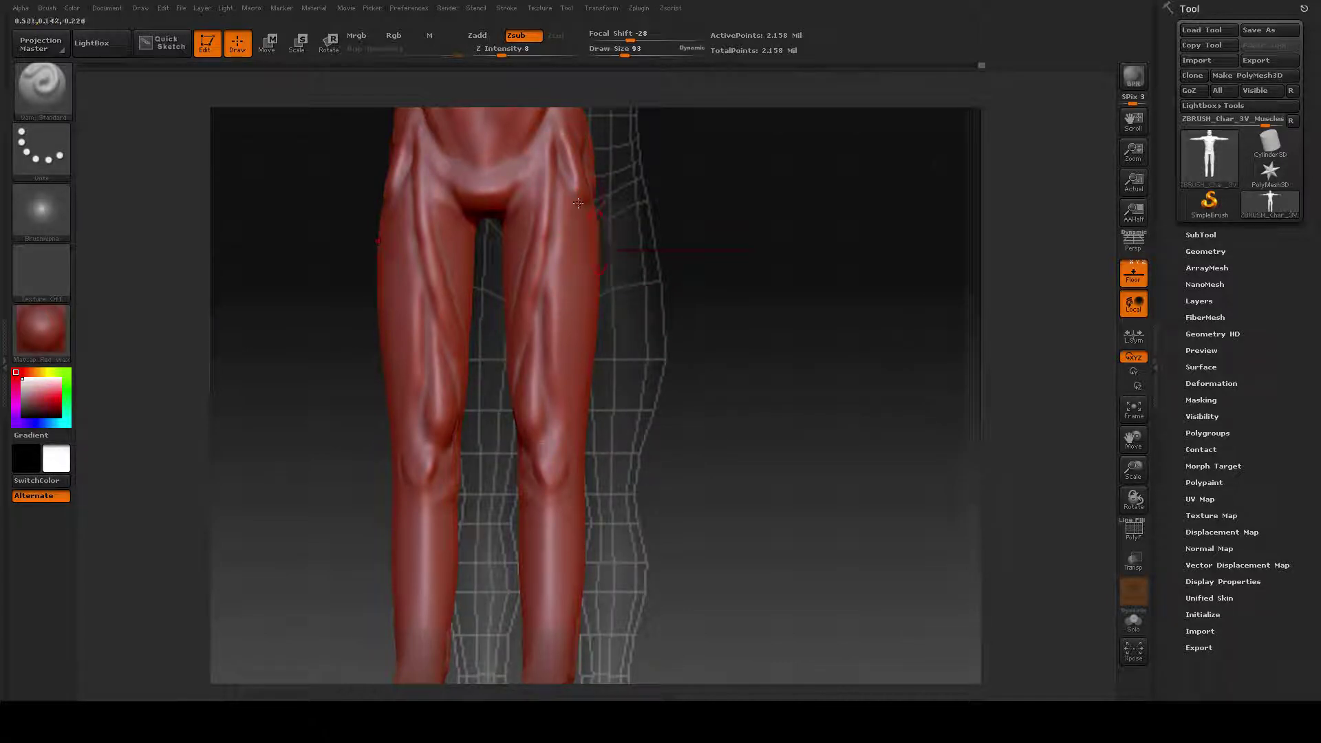
pyautogui.moveTo(583, 200); pyautogui.dragTo(583, 207)
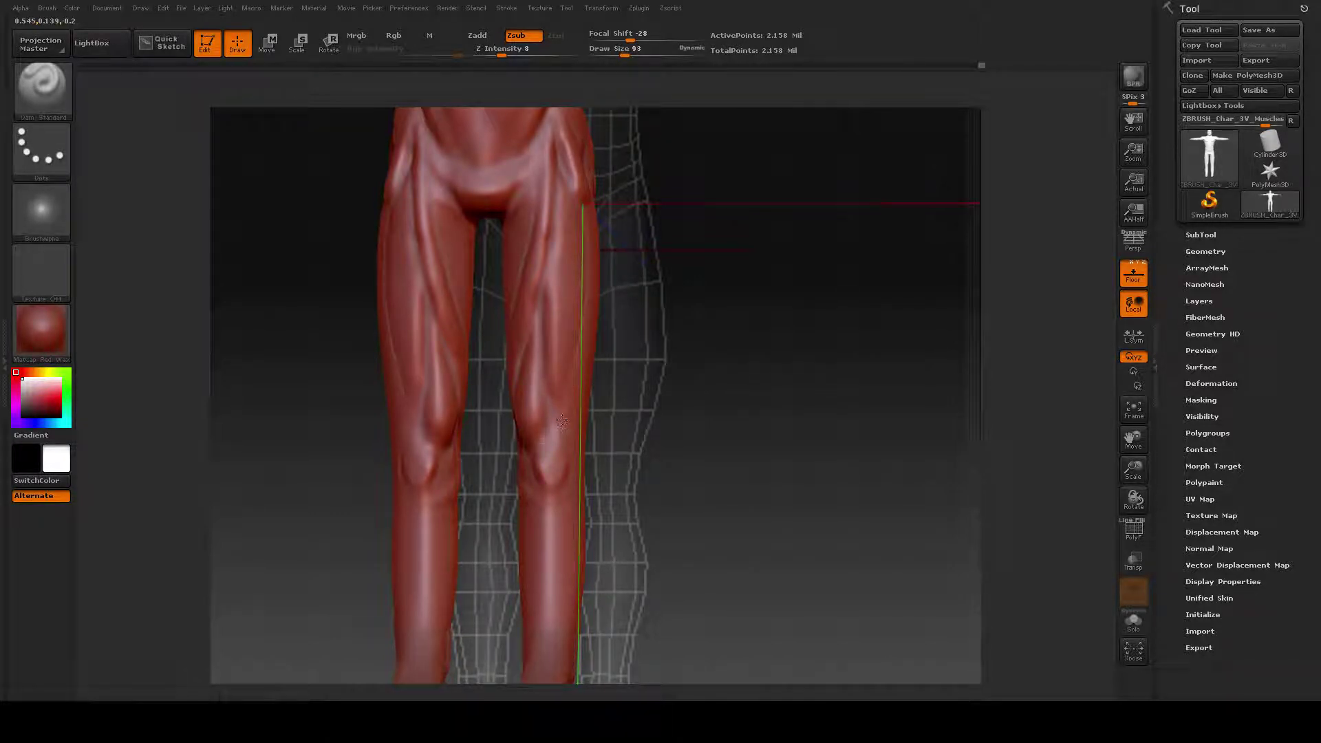
pyautogui.moveTo(714, 303); pyautogui.dragTo(565, 418)
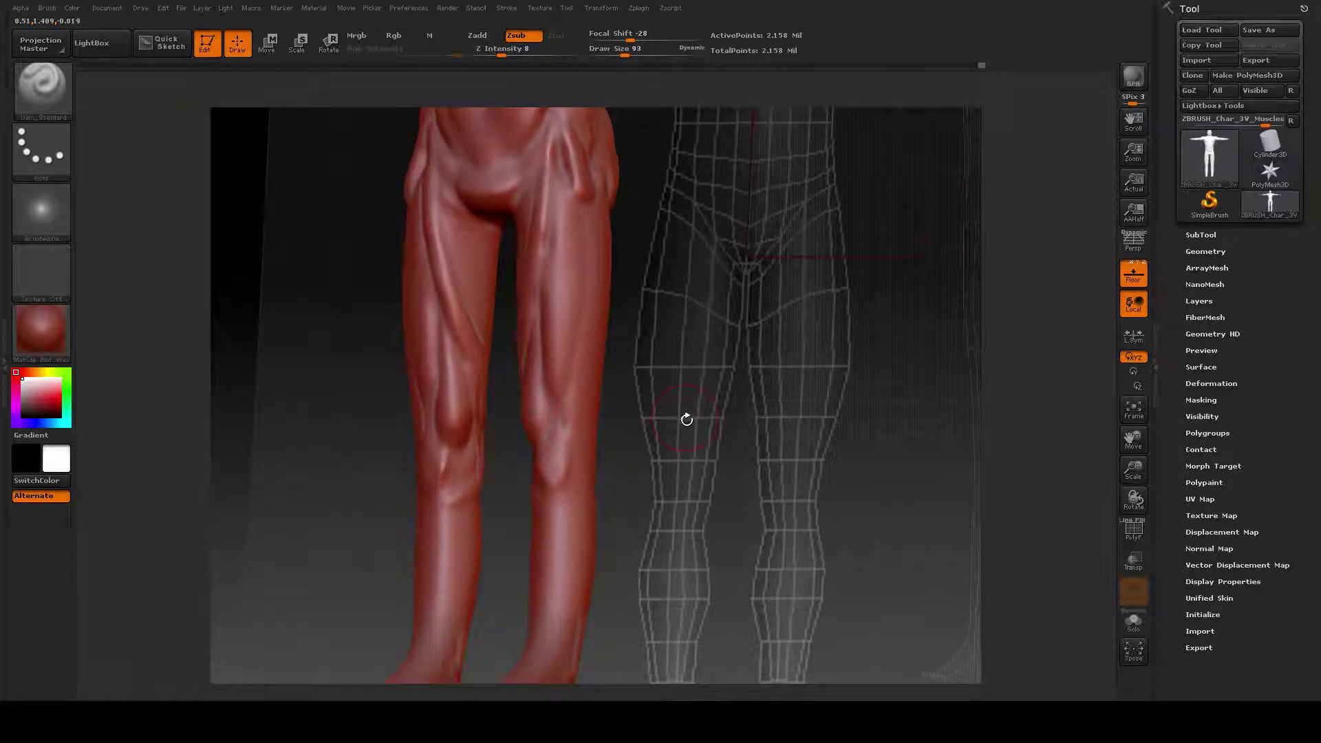
pyautogui.press('space')
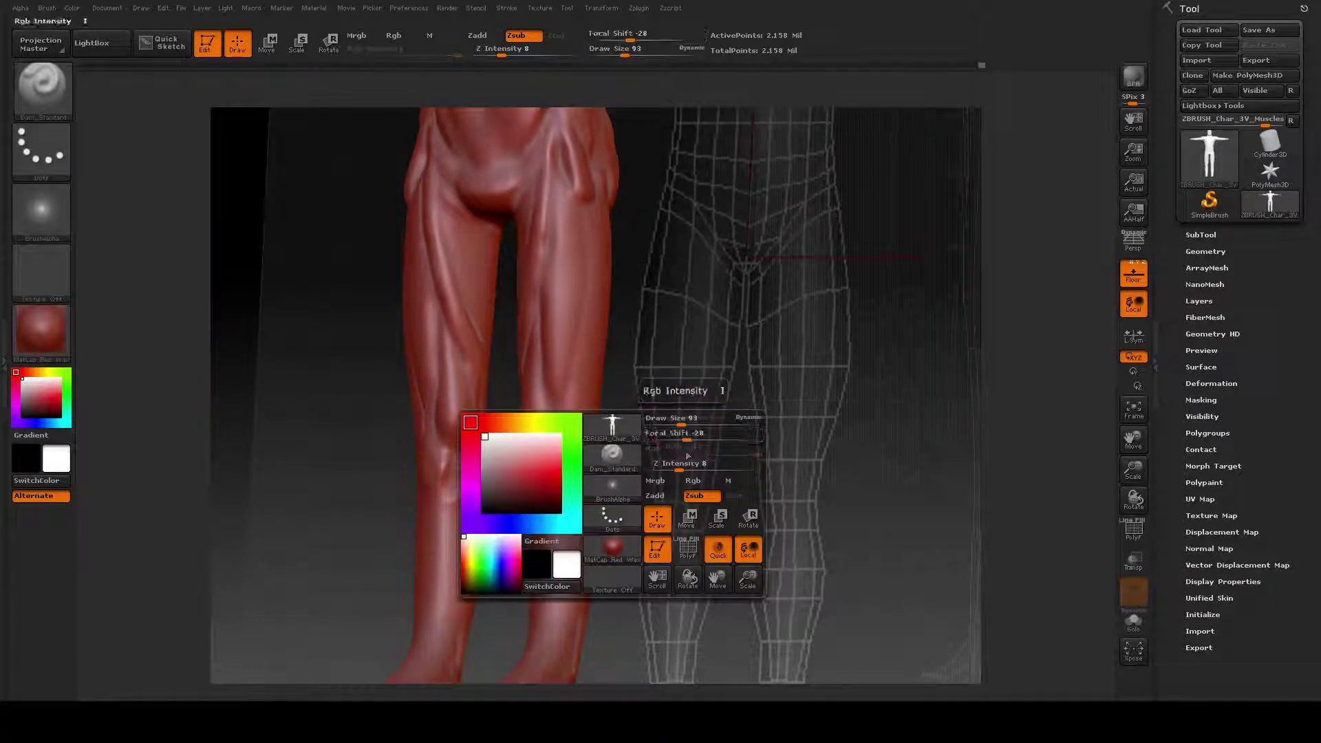
pyautogui.moveTo(680, 466); pyautogui.dragTo(686, 467)
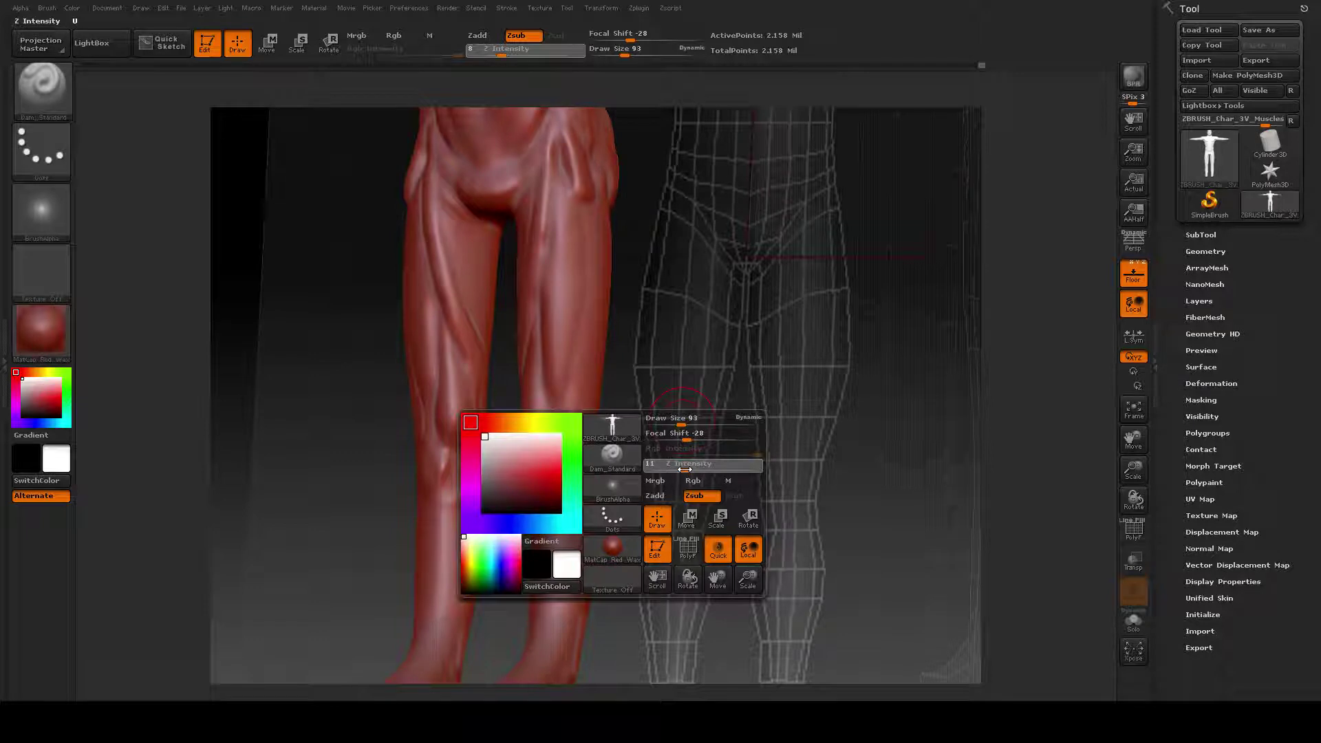
pyautogui.moveTo(684, 469); pyautogui.dragTo(678, 457)
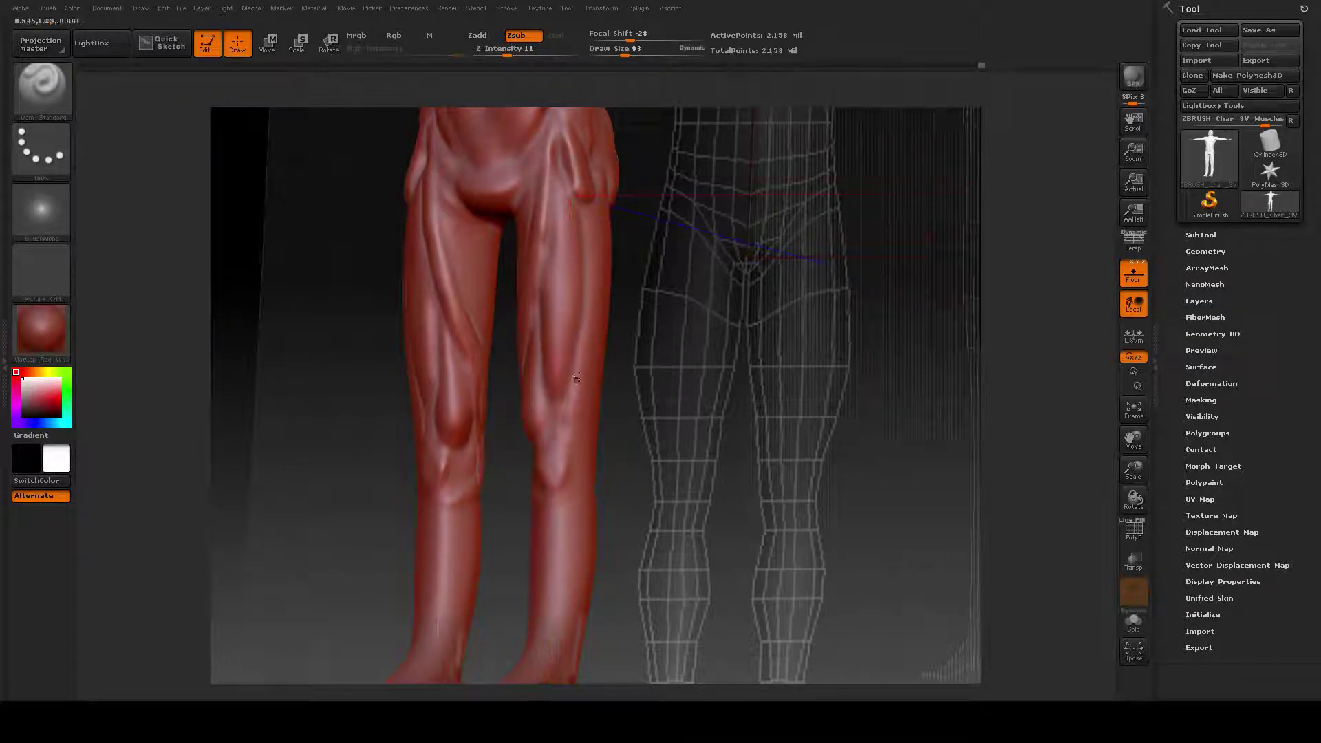
pyautogui.moveTo(651, 339)
pyautogui.mouseDown()
pyautogui.moveTo(670, 337)
pyautogui.moveTo(644, 362)
pyautogui.mouseUp()
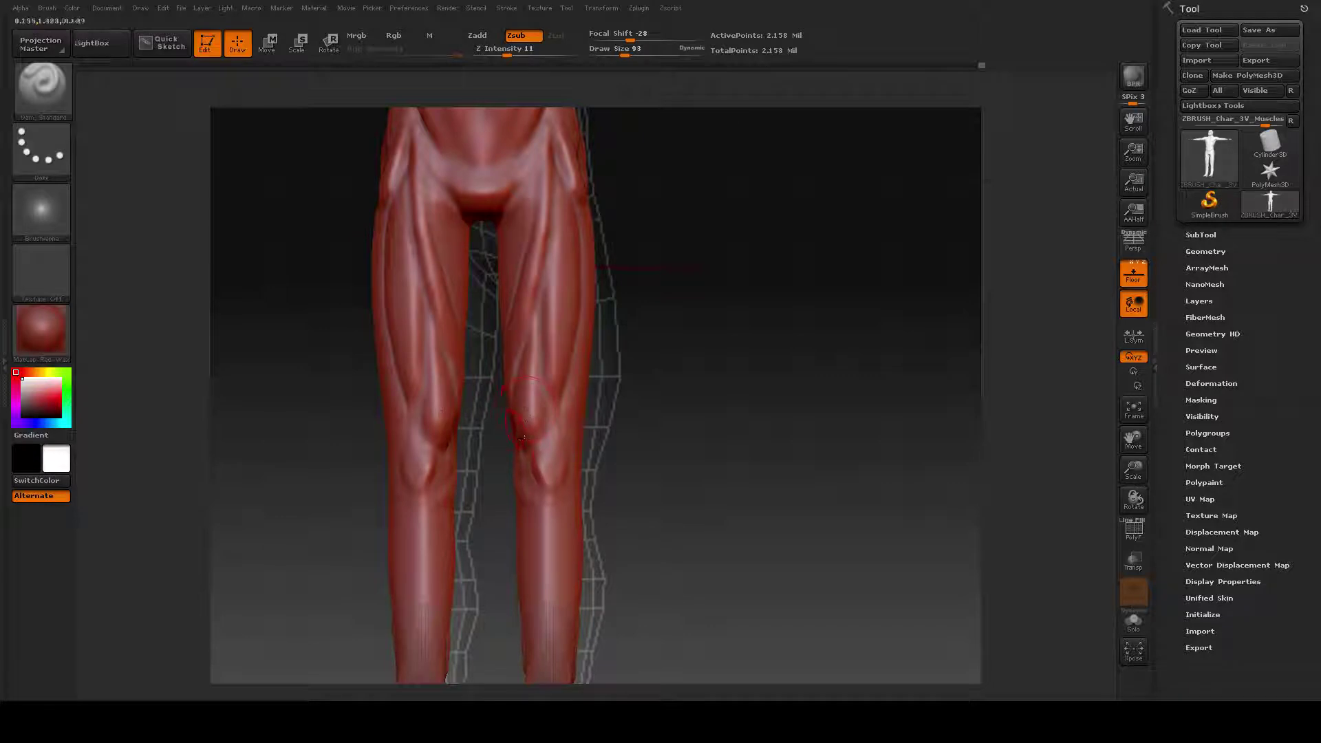
# Step: Build up the front thigh muscles from the upper thigh to the knee with the Standard brush at draw size 72
pyautogui.moveTo(649, 266)
pyautogui.mouseDown()
pyautogui.moveTo(743, 270)
pyautogui.moveTo(681, 269)
pyautogui.mouseUp()
pyautogui.click(43, 88)
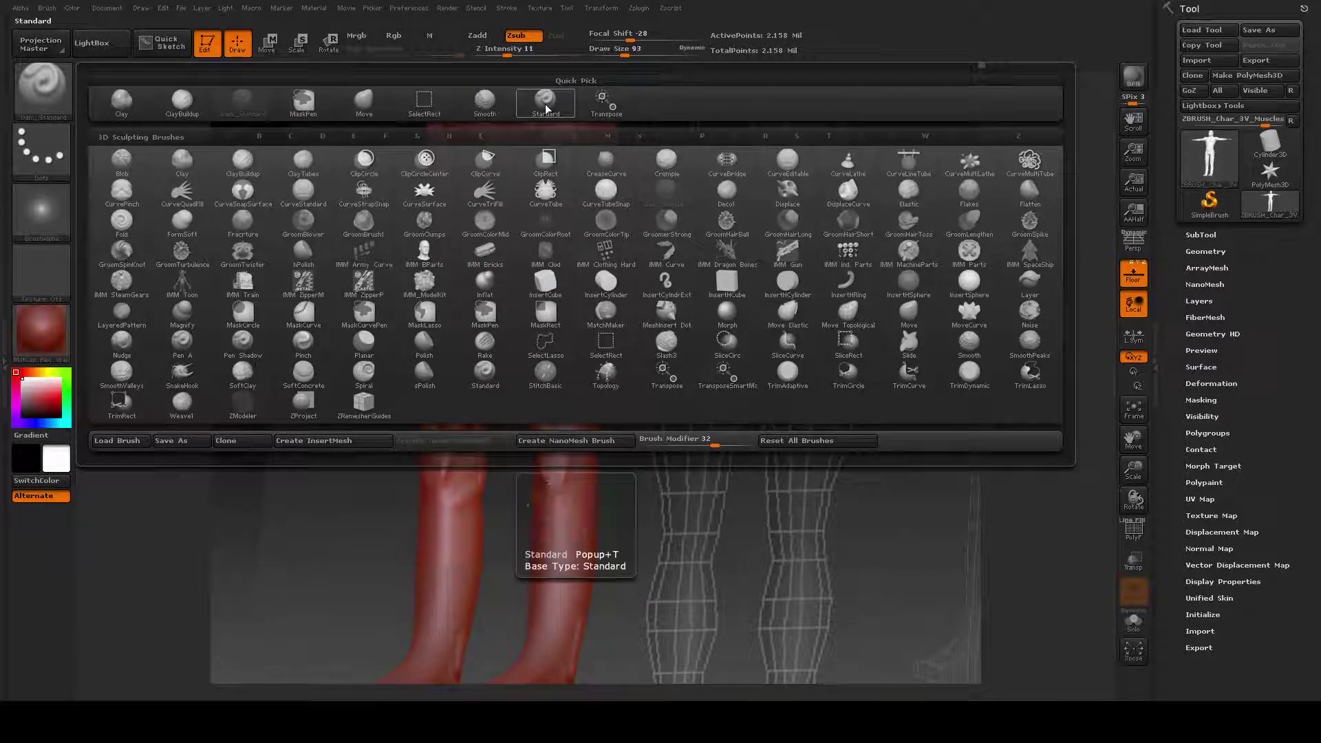
pyautogui.click(485, 372)
pyautogui.moveTo(627, 294); pyautogui.dragTo(695, 297)
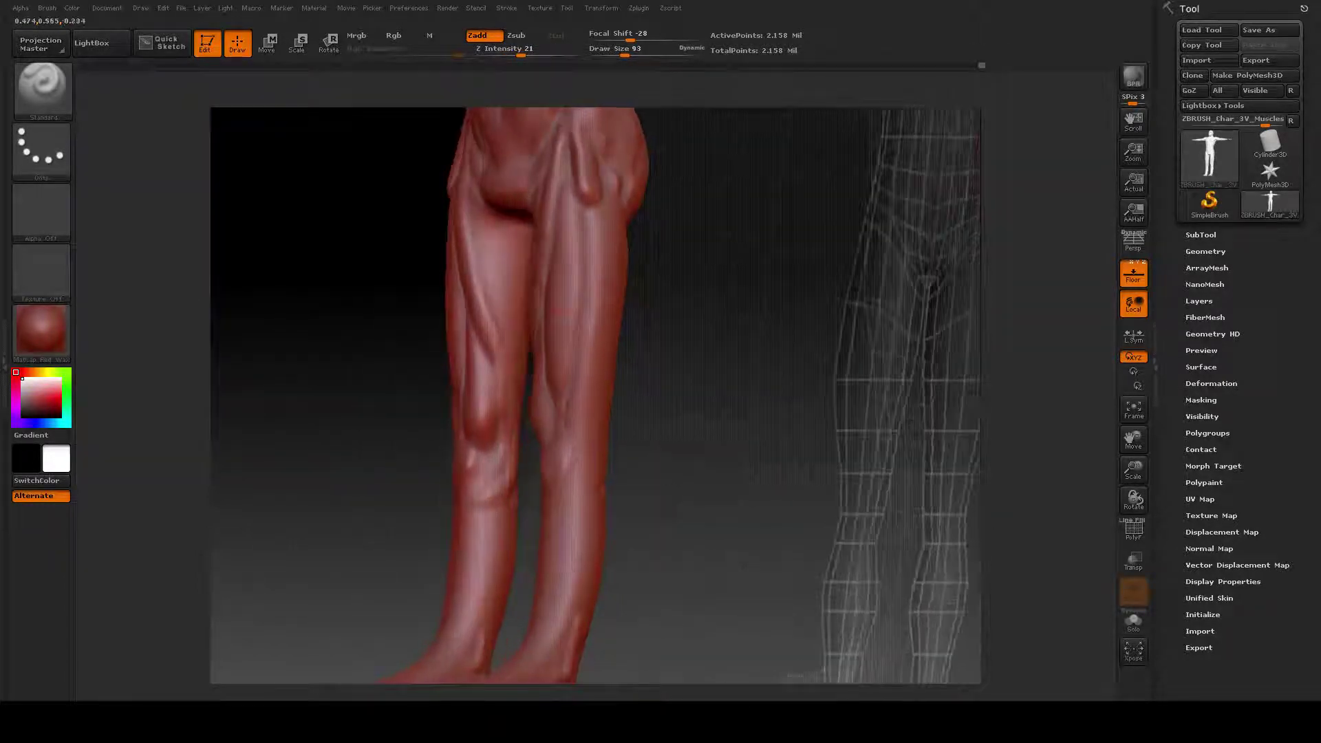
pyautogui.press('space')
pyautogui.moveTo(561, 305); pyautogui.dragTo(543, 305)
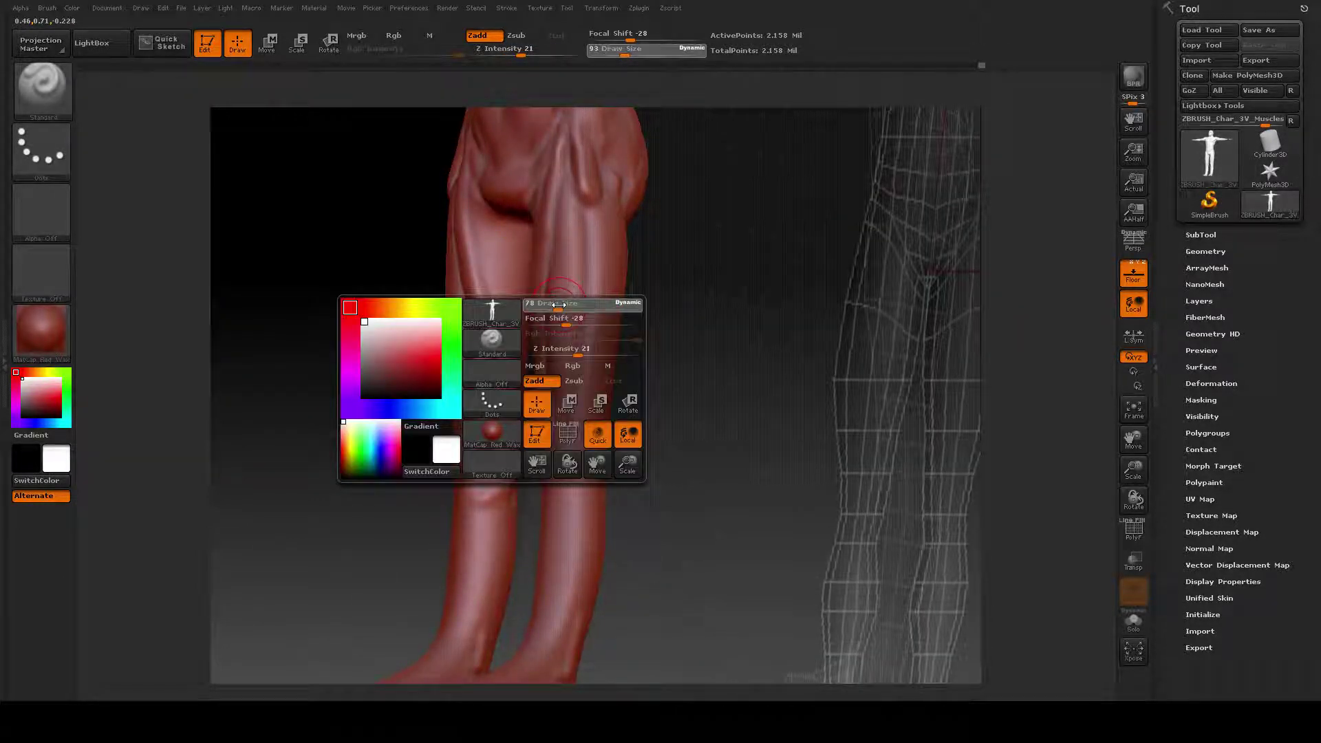
pyautogui.moveTo(565, 256); pyautogui.dragTo(546, 409)
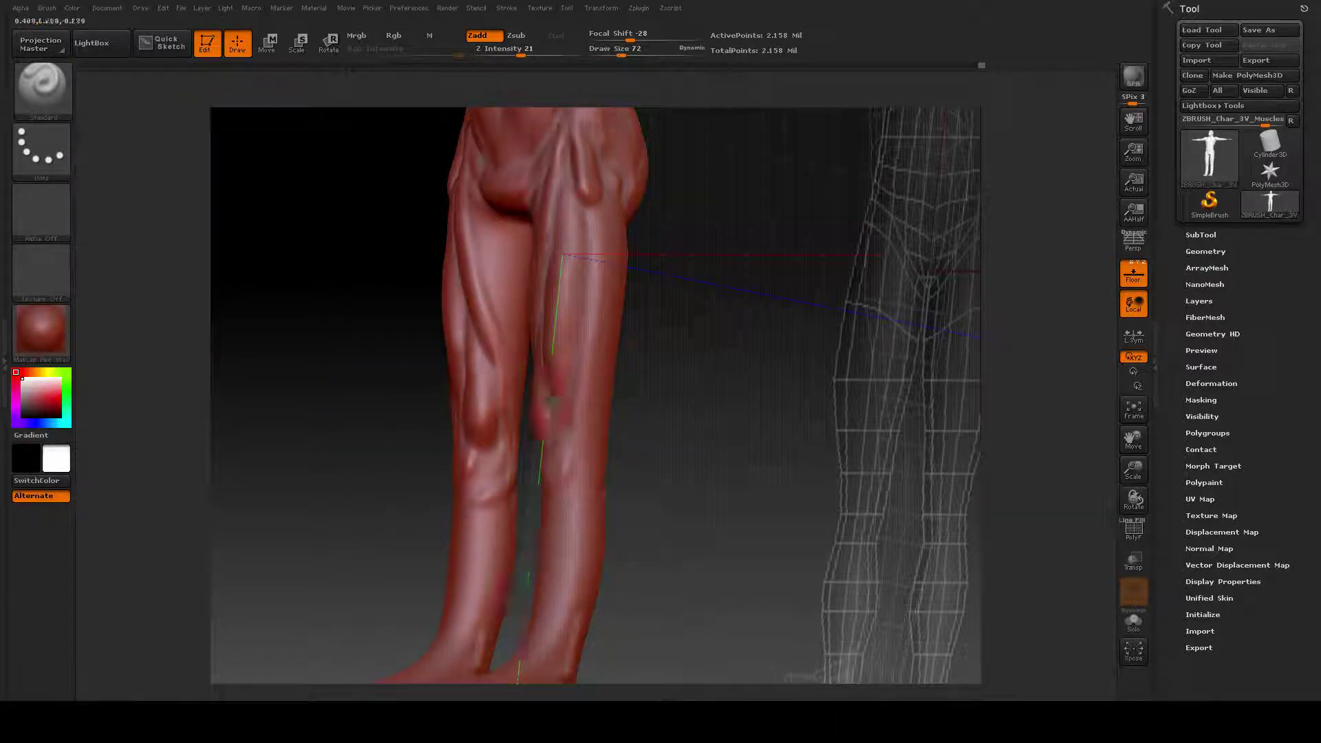
pyautogui.moveTo(836, 297)
pyautogui.mouseDown()
pyautogui.moveTo(743, 295)
pyautogui.moveTo(744, 314)
pyautogui.mouseUp()
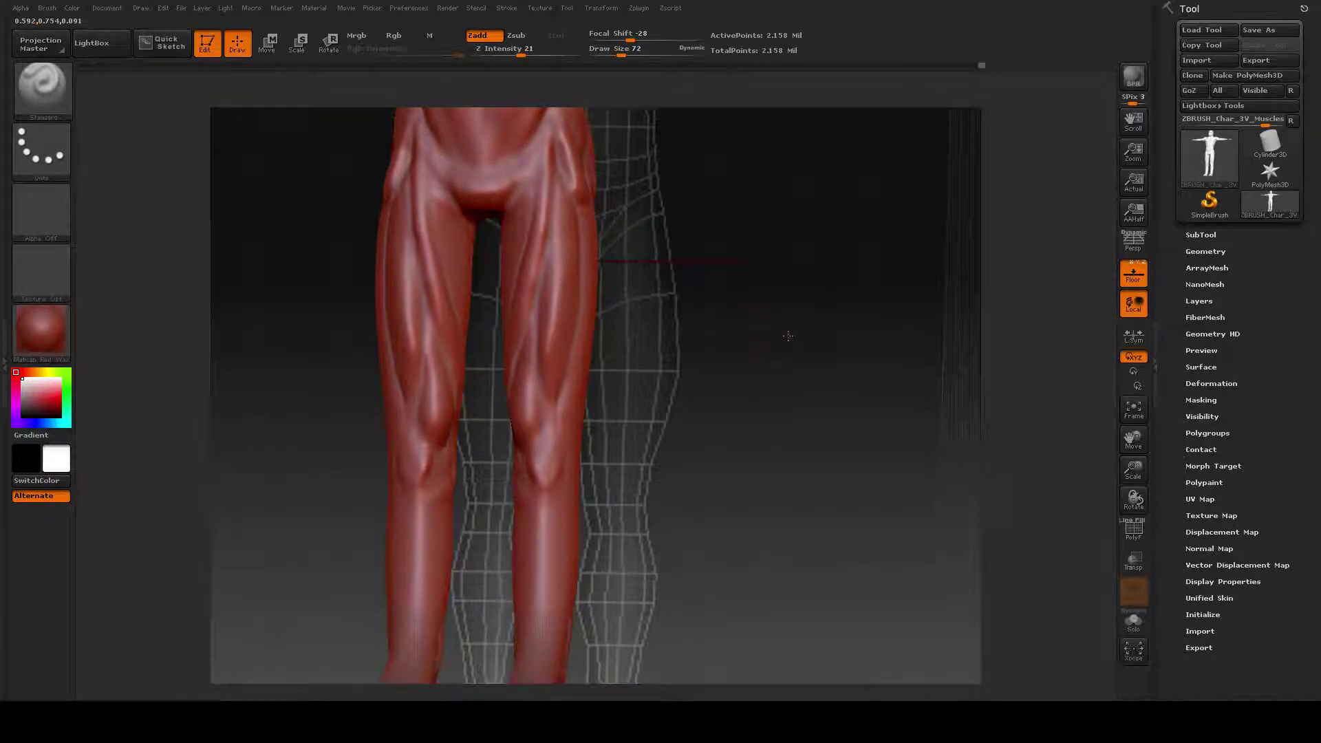
pyautogui.moveTo(788, 336)
pyautogui.mouseDown()
pyautogui.moveTo(733, 339)
pyautogui.moveTo(771, 333)
pyautogui.moveTo(592, 246)
pyautogui.moveTo(566, 267)
pyautogui.moveTo(552, 406)
pyautogui.mouseUp()
pyautogui.moveTo(623, 375)
pyautogui.mouseDown()
pyautogui.moveTo(706, 357)
pyautogui.moveTo(758, 386)
pyautogui.moveTo(683, 396)
pyautogui.moveTo(750, 393)
pyautogui.mouseUp()
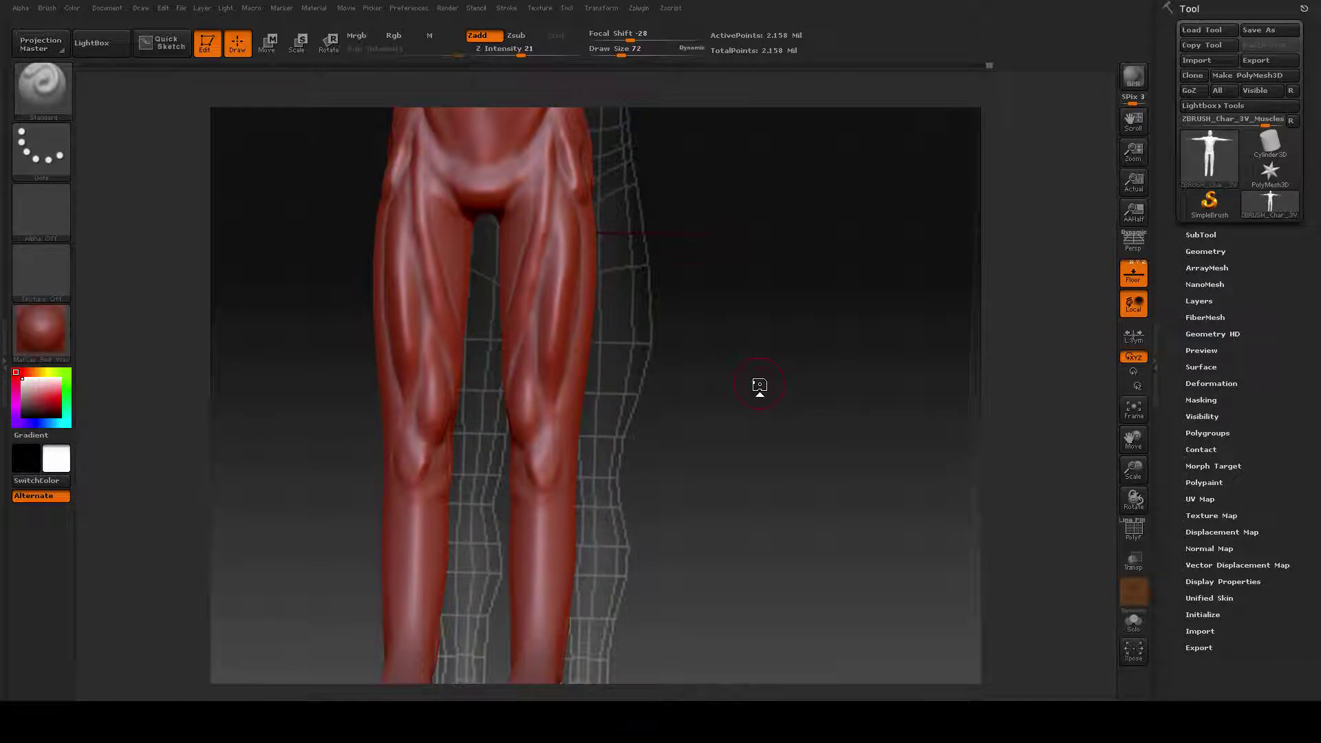
# Step: Hide the floor grid in the side view of the leg and set the Dam_Standard brush to Z Intensity 21
pyautogui.moveTo(748, 454); pyautogui.dragTo(730, 440)
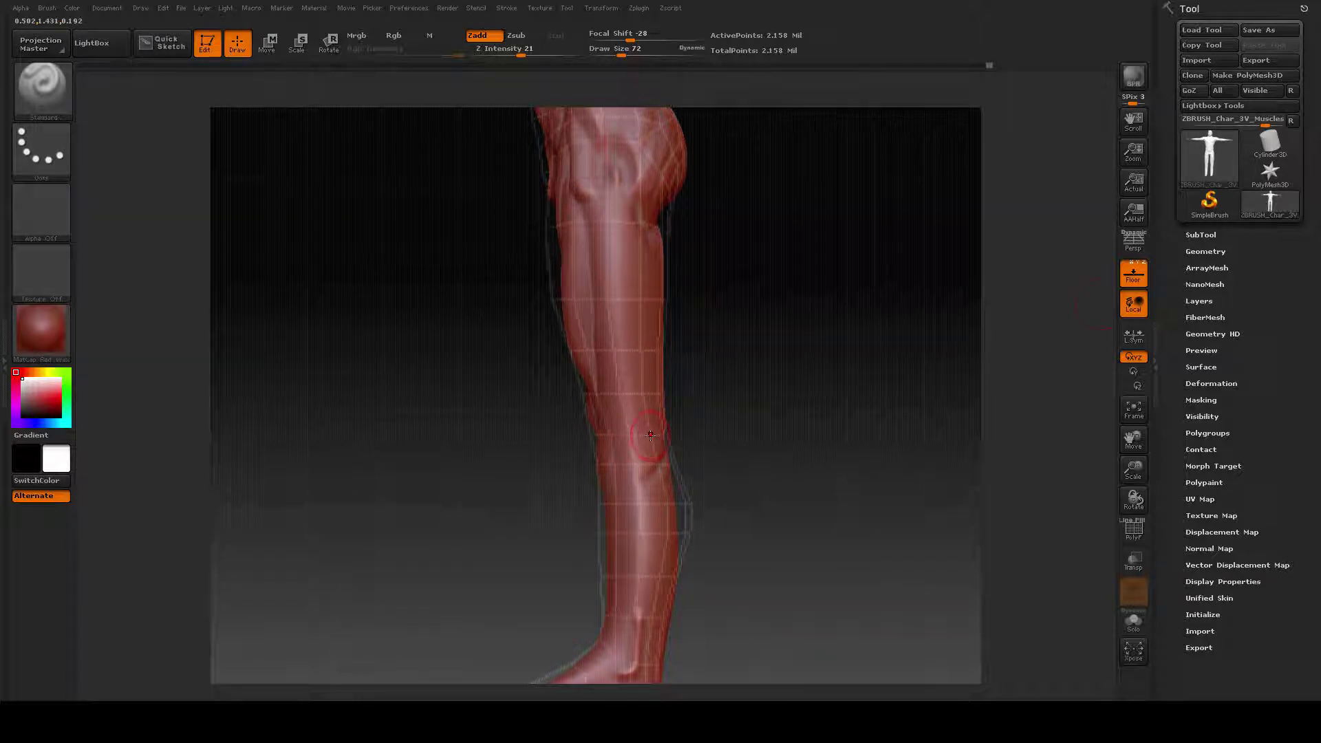
pyautogui.click(1134, 273)
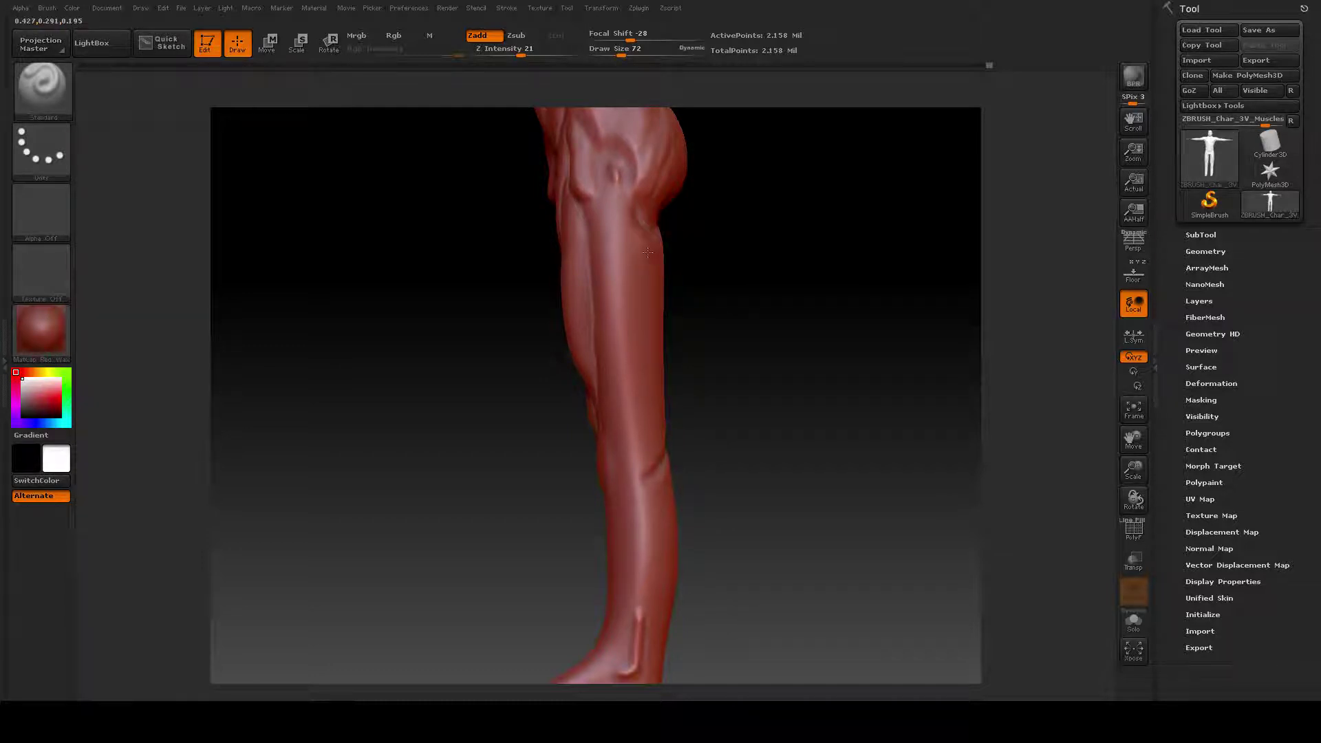
pyautogui.click(48, 86)
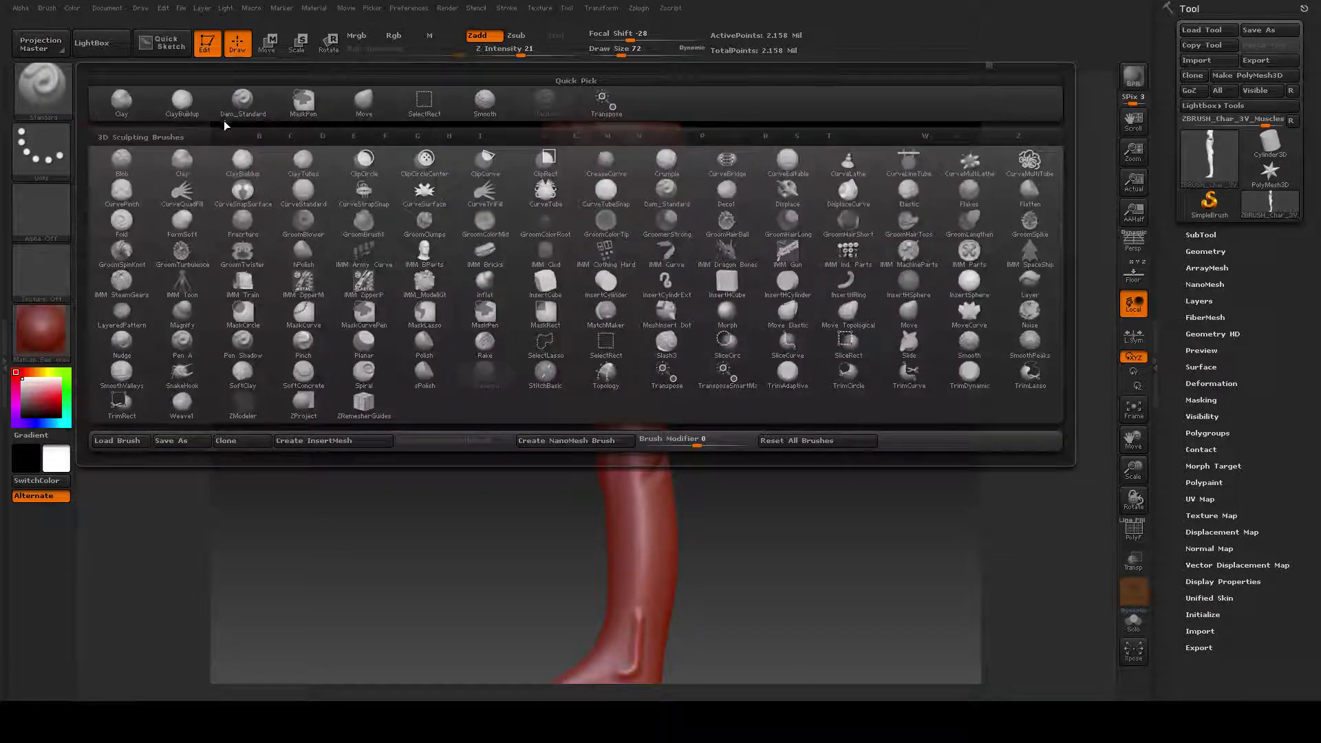
pyautogui.click(241, 105)
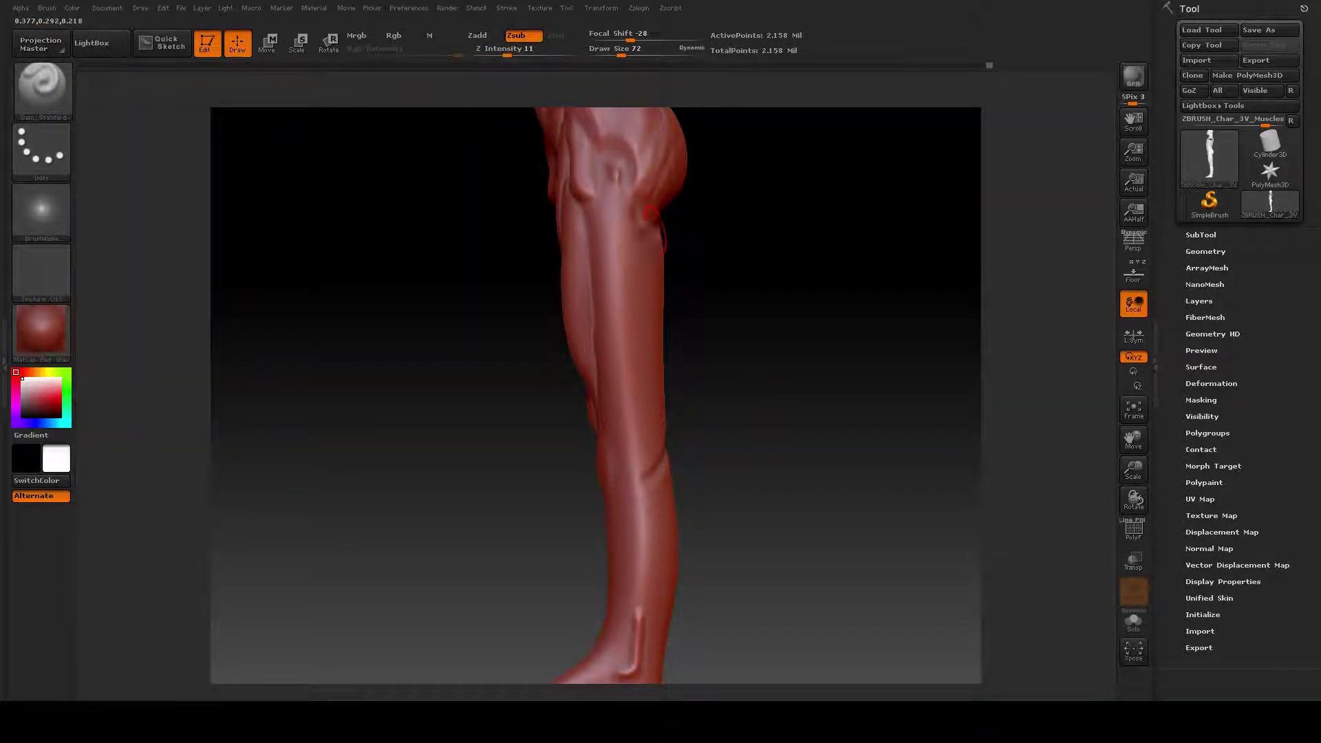
pyautogui.moveTo(649, 211); pyautogui.dragTo(649, 260)
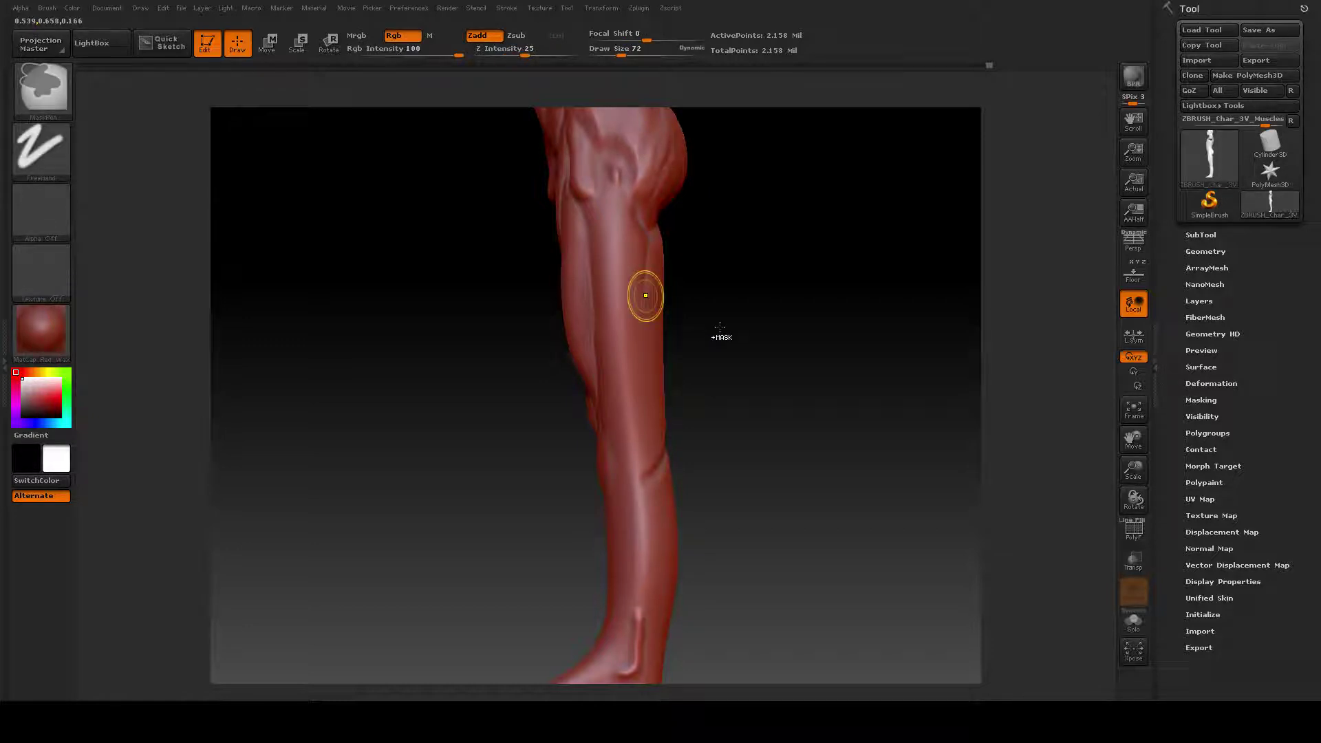
pyautogui.press('space')
pyautogui.moveTo(748, 403); pyautogui.dragTo(752, 411)
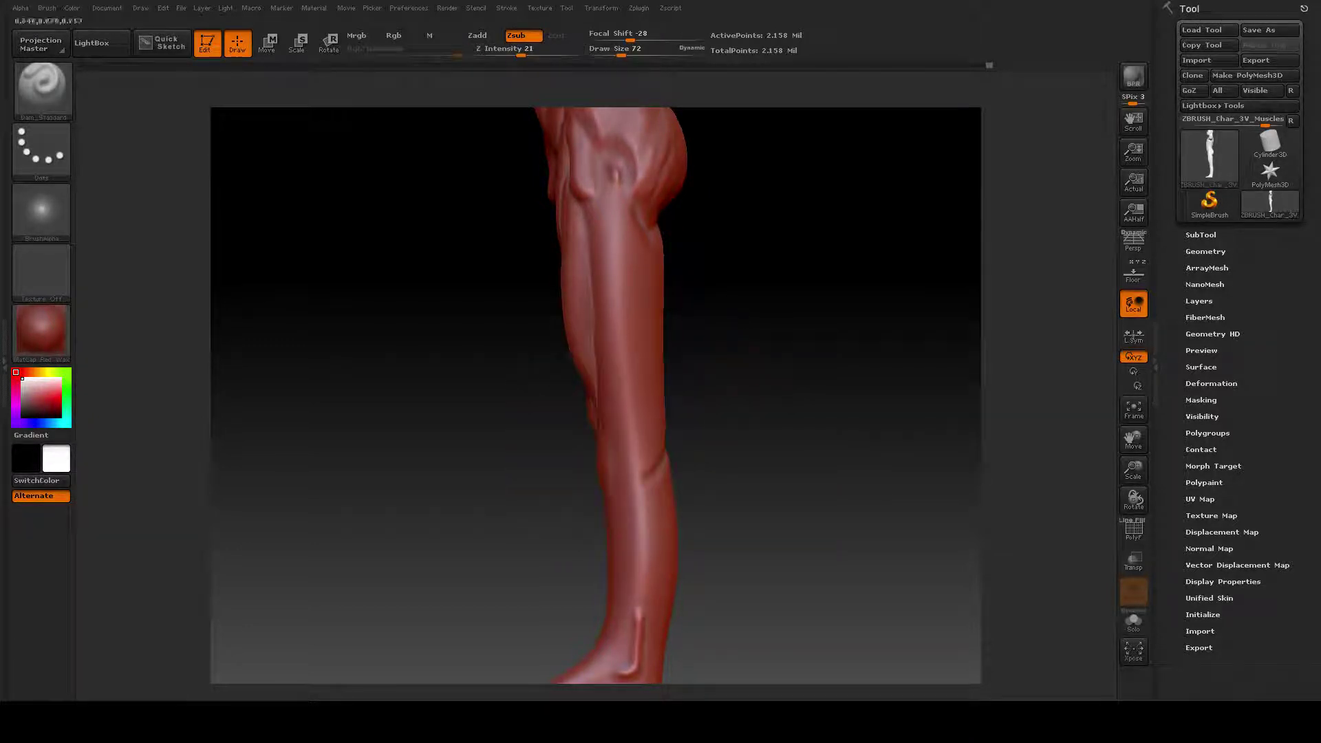
# Step: Try to carve the groove along the rear outer thigh, both down from the buttock and up from the knee
pyautogui.moveTo(647, 224); pyautogui.dragTo(641, 363)
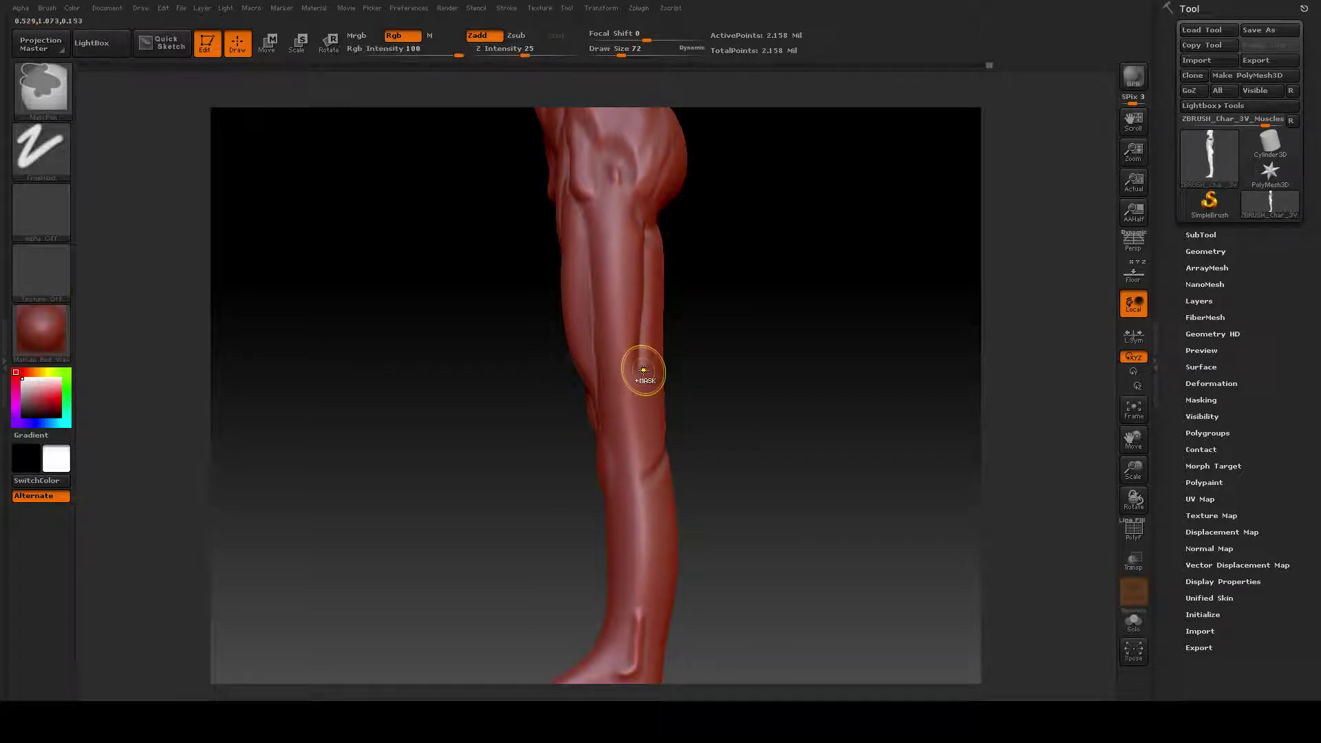
pyautogui.hotkey('ctrl', 'z')
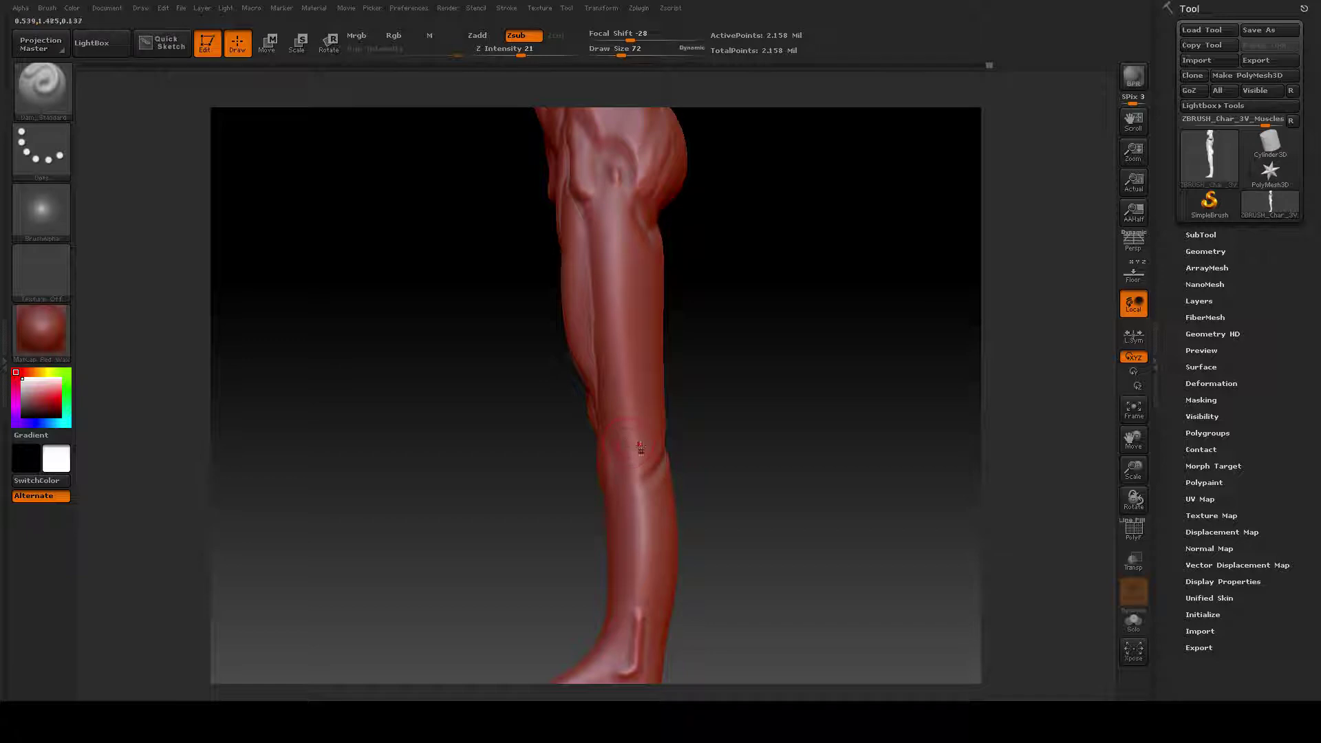
pyautogui.moveTo(645, 432); pyautogui.dragTo(651, 305)
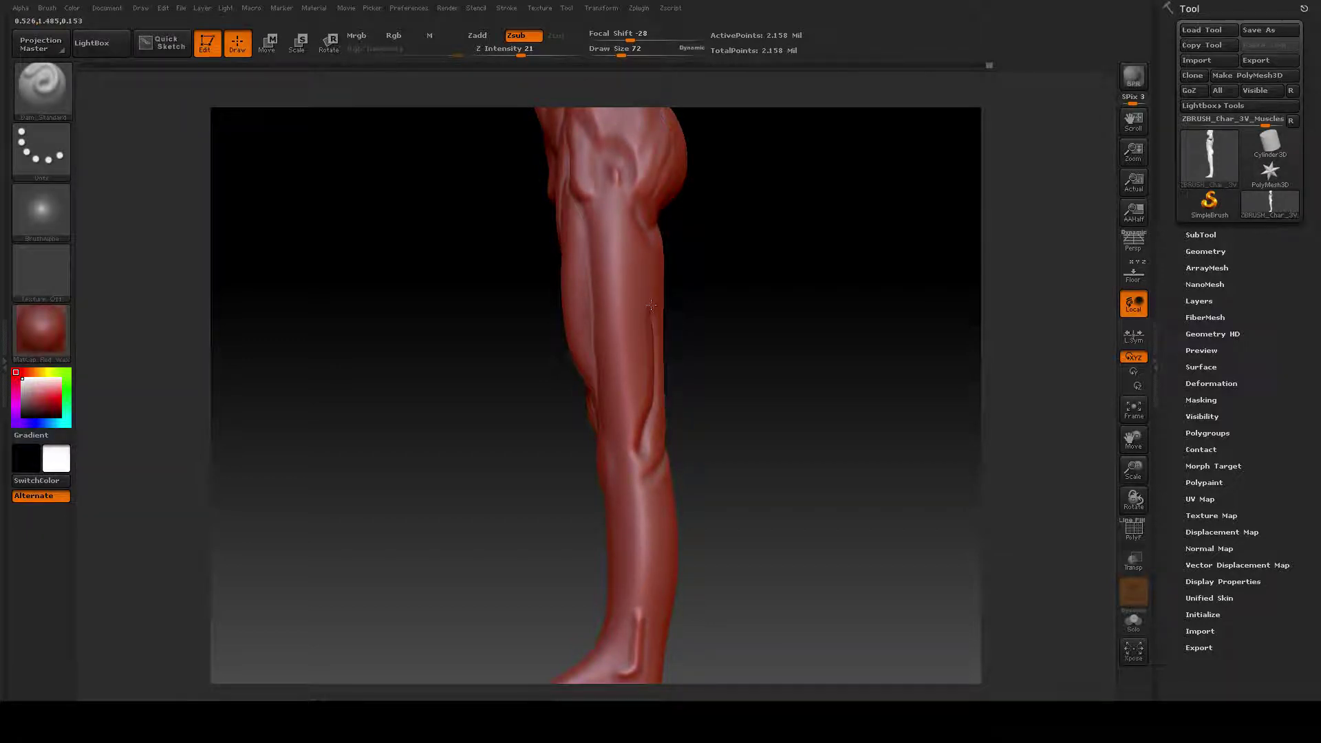
pyautogui.moveTo(644, 260); pyautogui.dragTo(639, 234)
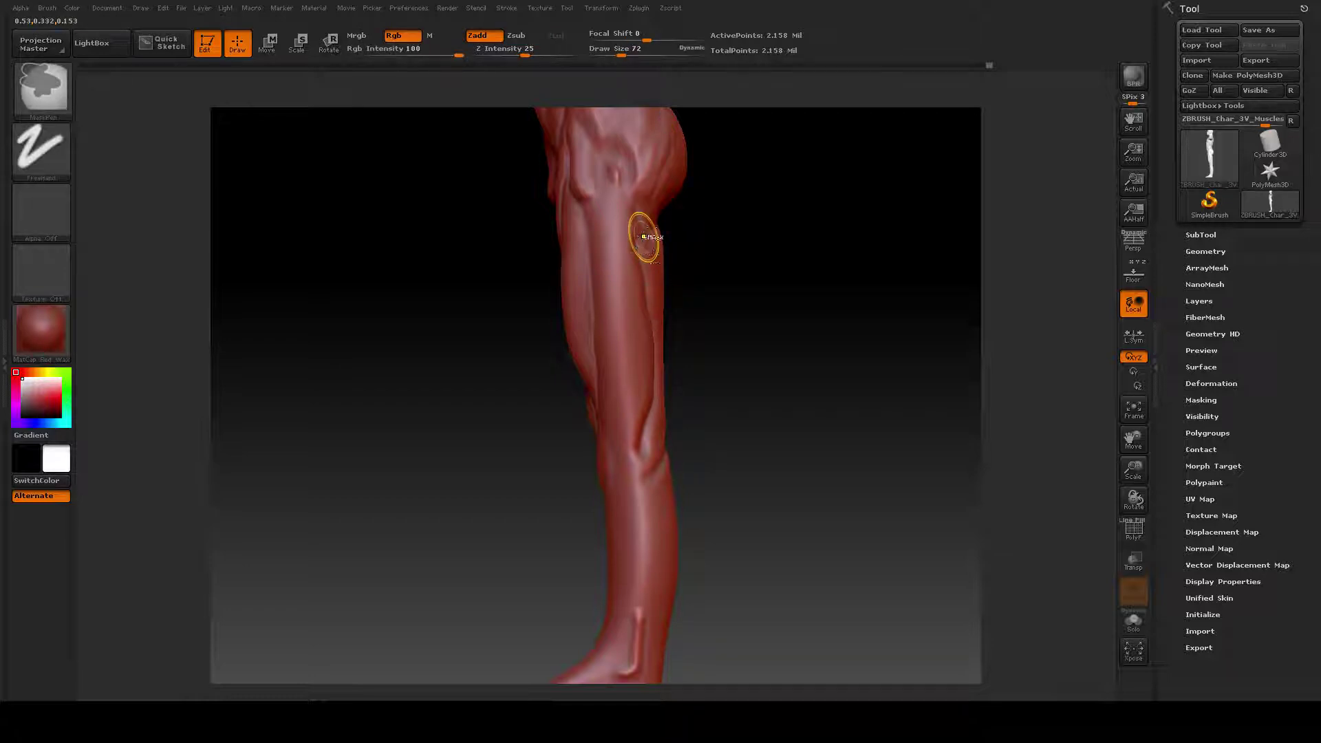
pyautogui.hotkey('ctrl', 'z')
# Step: Carve the groove separating the outer thigh from the hamstring, from below the buttock down to the outer knee
pyautogui.moveTo(732, 316); pyautogui.dragTo(720, 316)
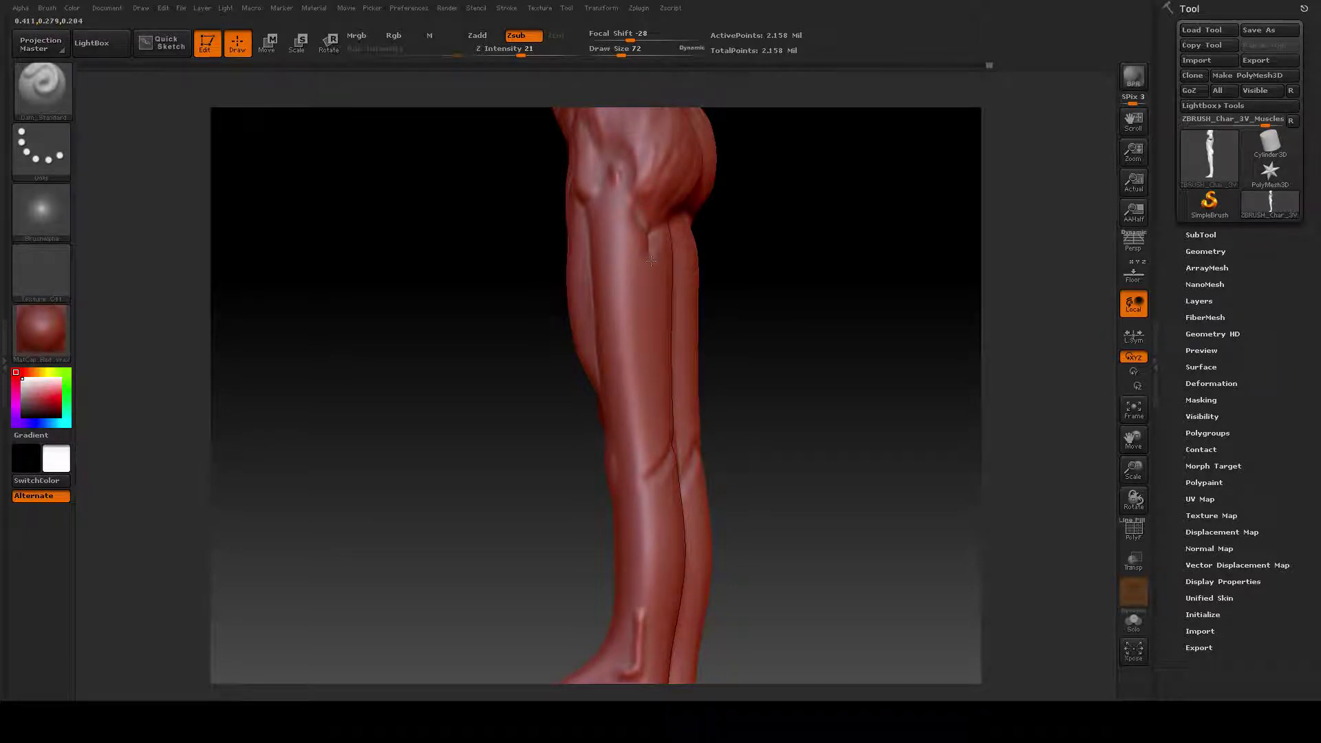
pyautogui.moveTo(651, 261); pyautogui.dragTo(631, 470)
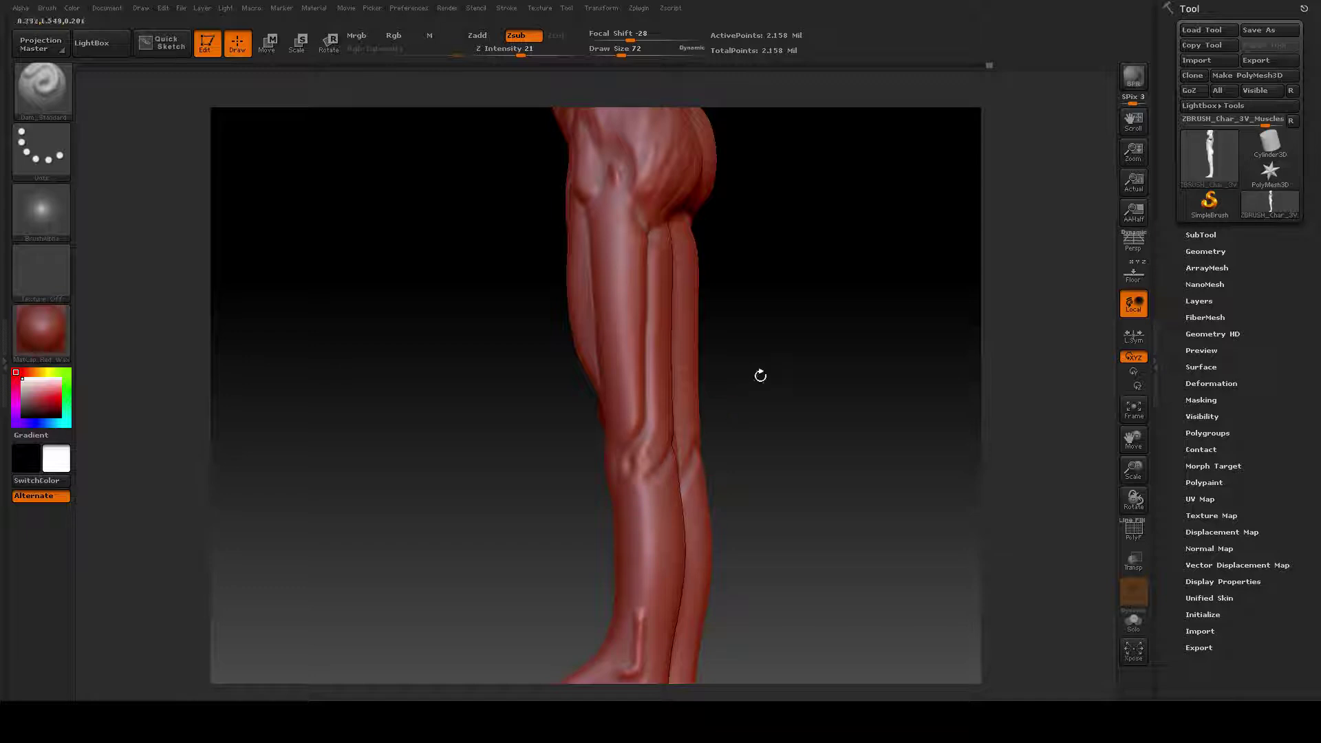
# Step: Remove the rear outer-thigh groove and try recarving it from below the buttock toward the outer knee
pyautogui.moveTo(760, 375); pyautogui.dragTo(778, 386)
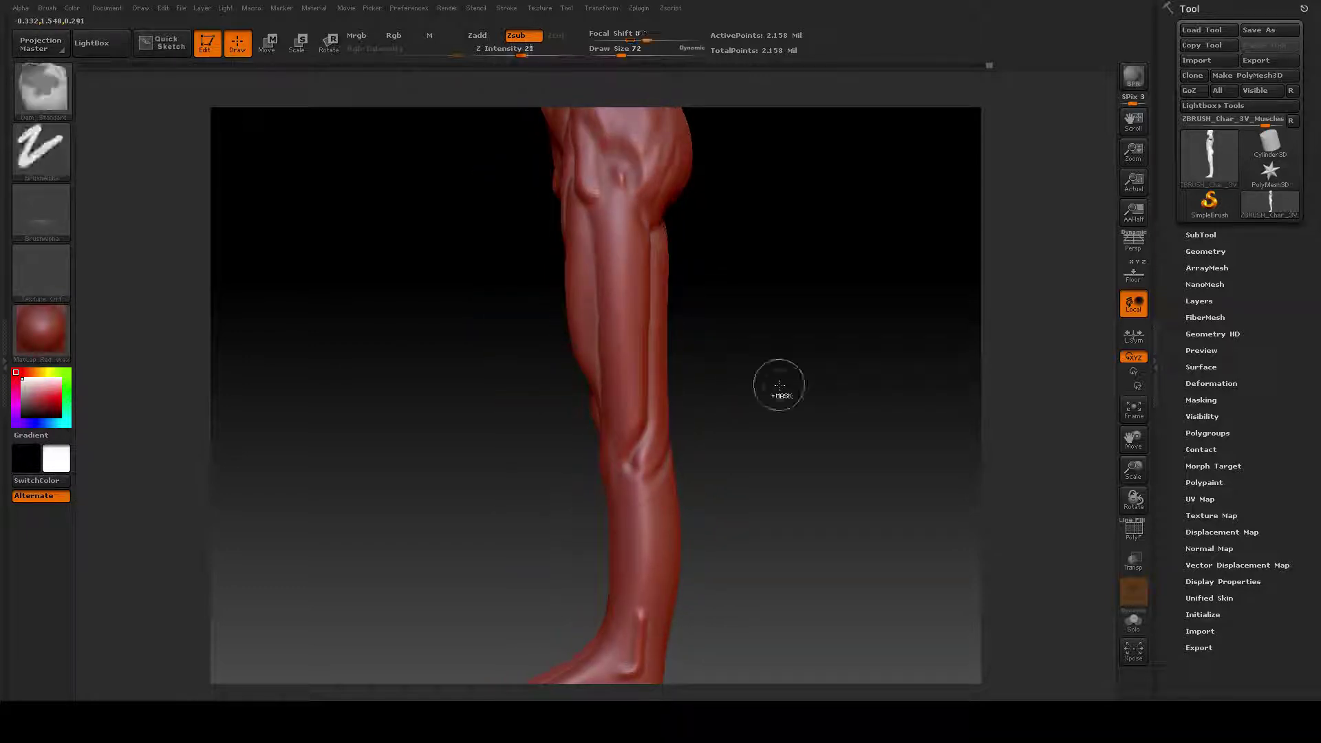
pyautogui.moveTo(861, 354)
pyautogui.keyDown('shift'); pyautogui.mouseDown()
pyautogui.moveTo(838, 358)
pyautogui.moveTo(812, 328)
pyautogui.mouseUp(); pyautogui.keyUp('shift')
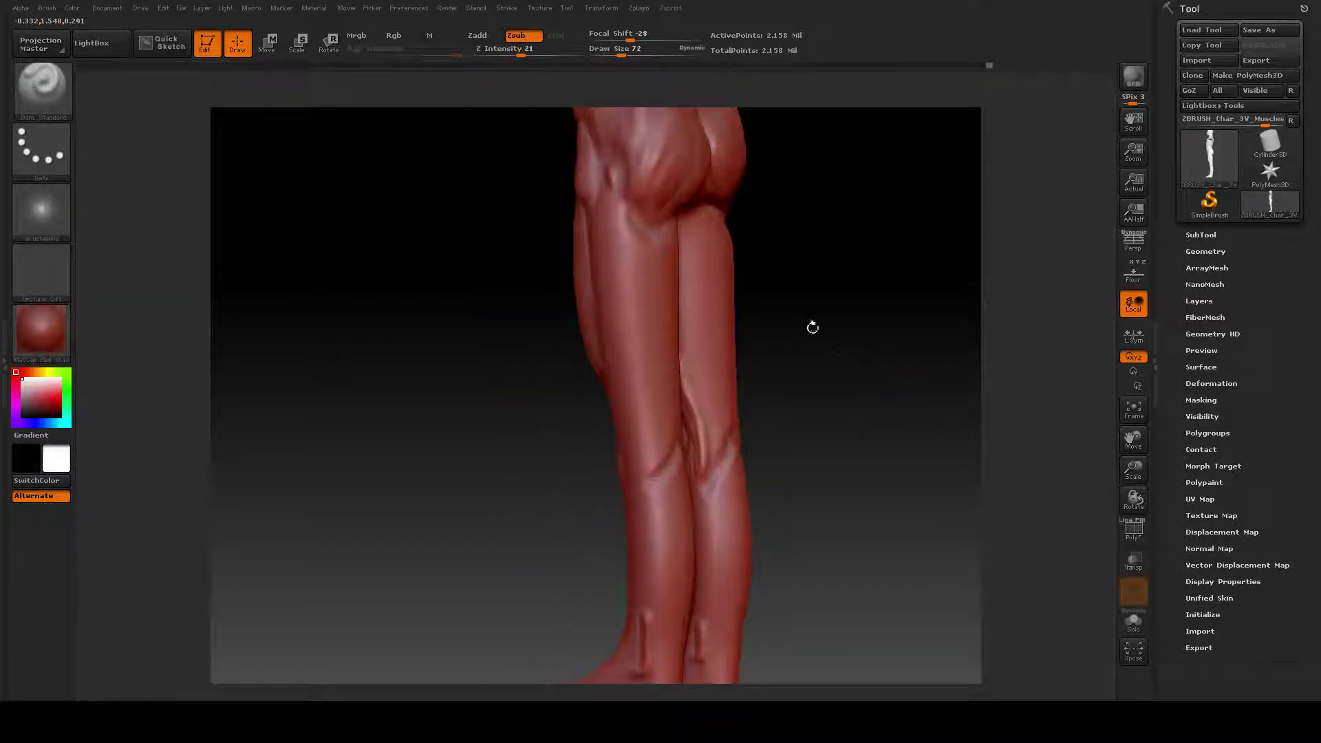
pyautogui.moveTo(650, 246)
pyautogui.mouseDown()
pyautogui.moveTo(657, 372)
pyautogui.moveTo(638, 448)
pyautogui.mouseUp()
pyautogui.moveTo(753, 413)
pyautogui.mouseDown()
pyautogui.moveTo(871, 372)
pyautogui.moveTo(853, 373)
pyautogui.mouseUp()
pyautogui.hotkey('ctrl', 'z')
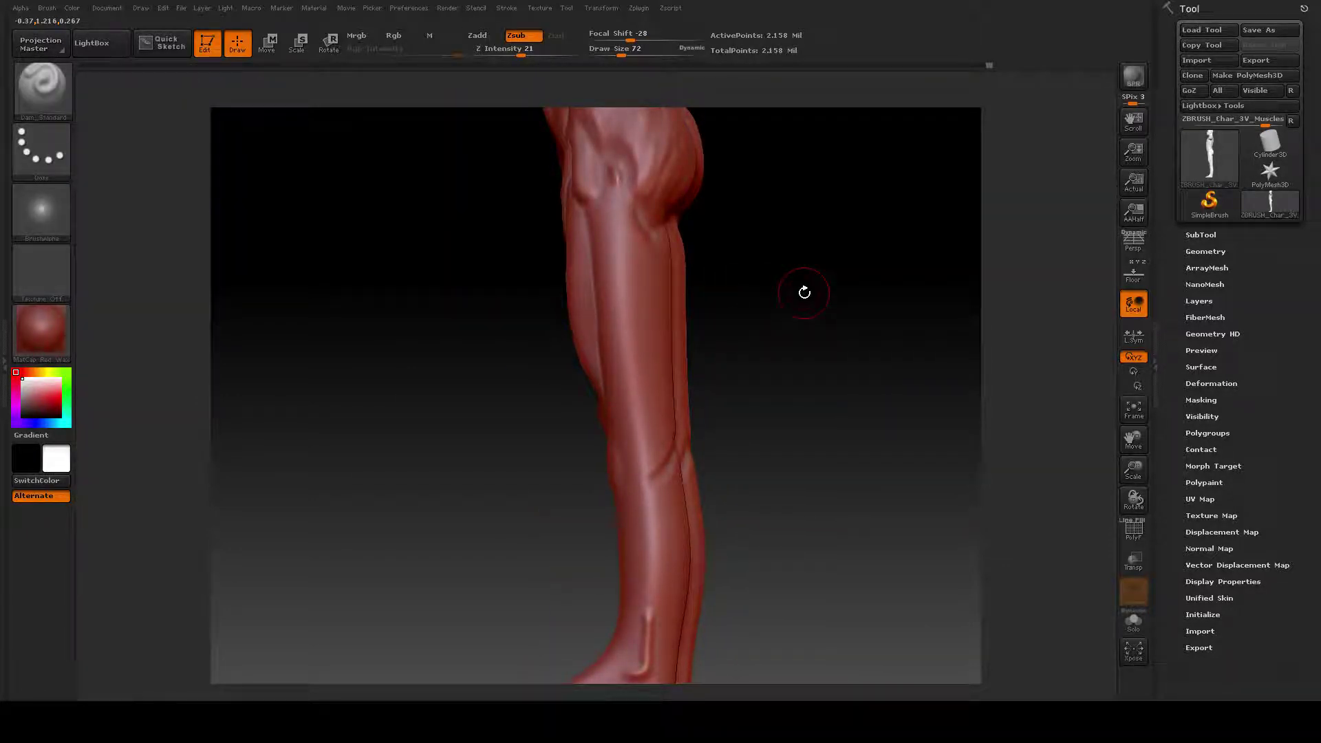
# Step: Carve the groove between the outer thigh and hamstring with the Dam_Standard brush, from under the buttock to the outer knee
pyautogui.moveTo(766, 257); pyautogui.dragTo(764, 289)
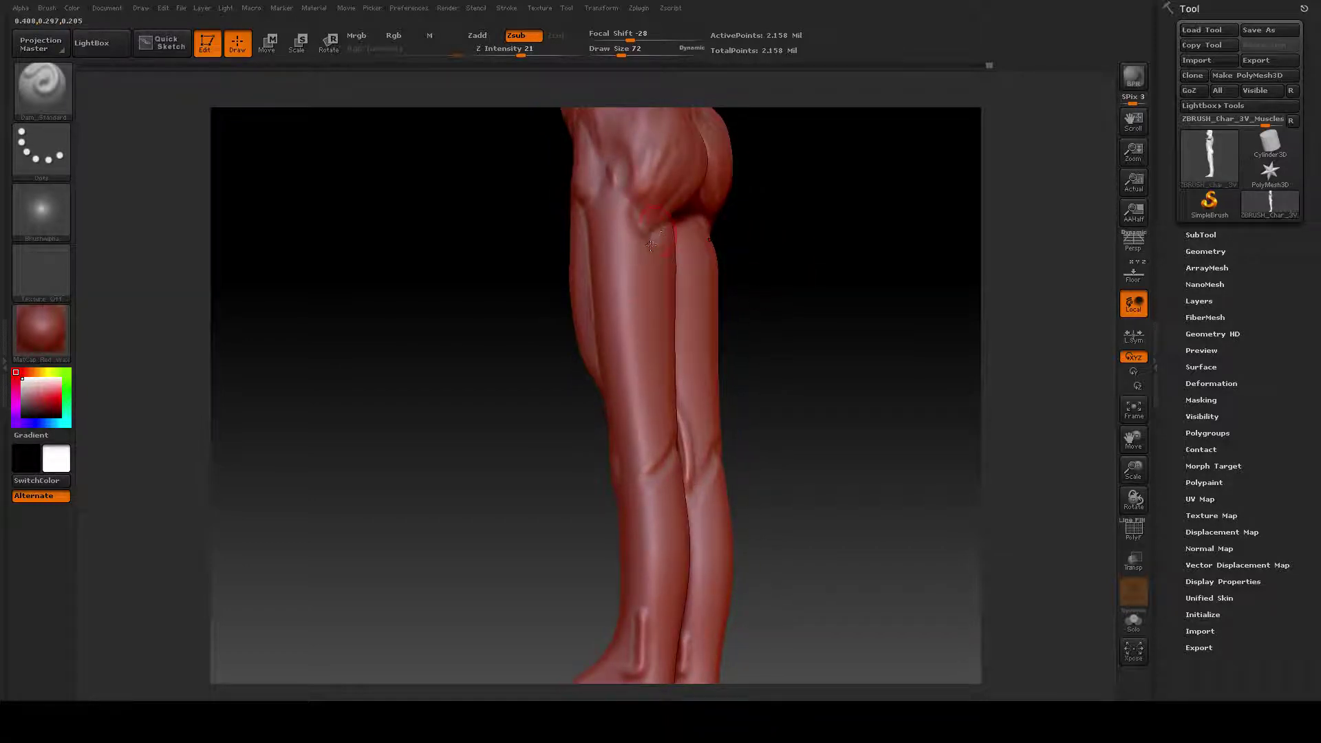
pyautogui.moveTo(651, 245)
pyautogui.mouseDown()
pyautogui.moveTo(645, 421)
pyautogui.moveTo(623, 475)
pyautogui.mouseUp()
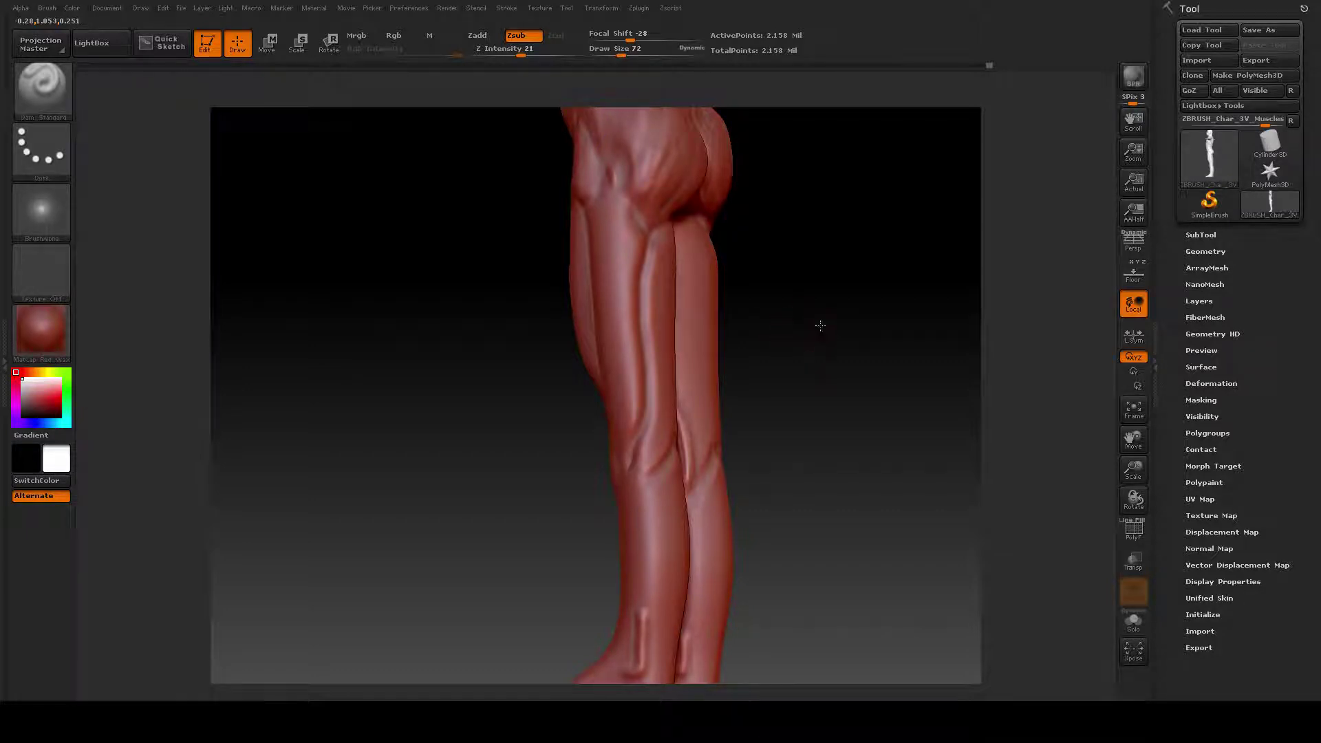
pyautogui.moveTo(820, 326); pyautogui.dragTo(823, 339)
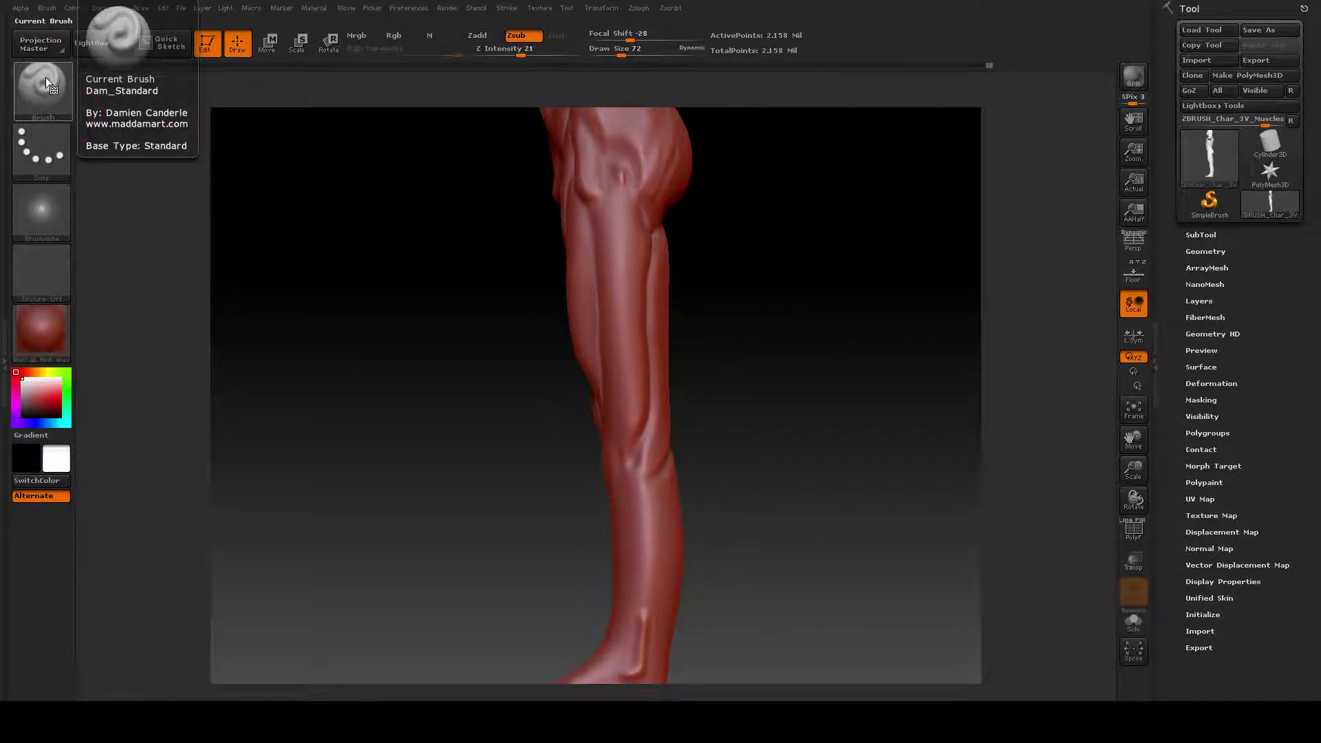
pyautogui.moveTo(761, 307); pyautogui.dragTo(823, 313)
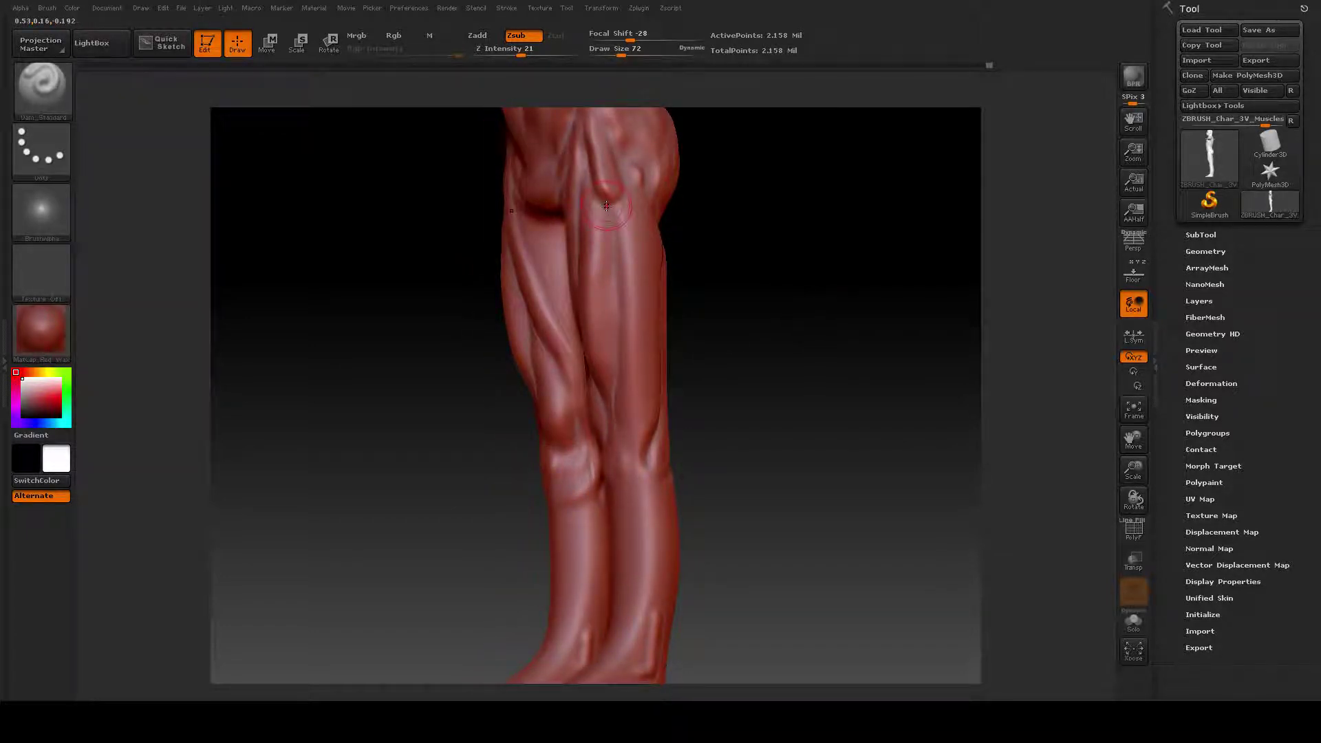
pyautogui.moveTo(730, 358); pyautogui.dragTo(756, 386)
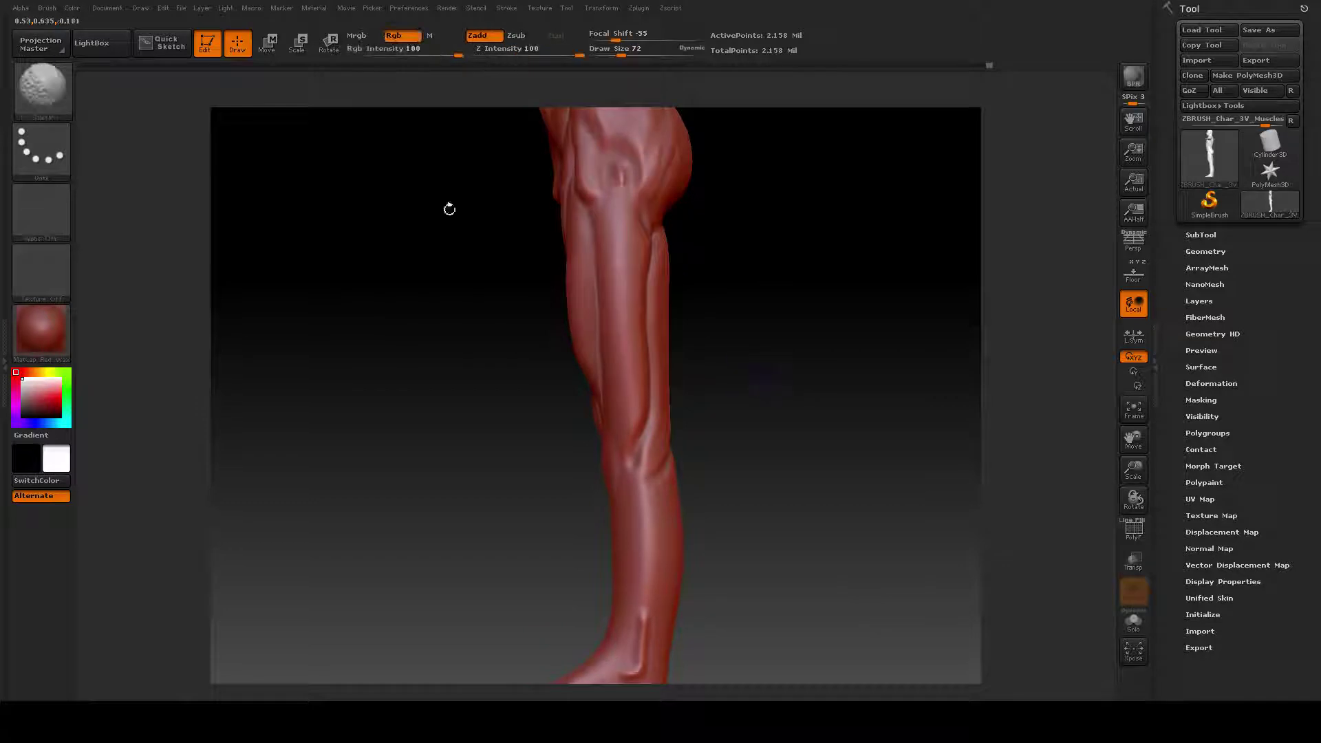
# Step: Push the front and outer thigh contours forward in side view with the Move brush, reducing its draw size to 220
pyautogui.click(50, 85)
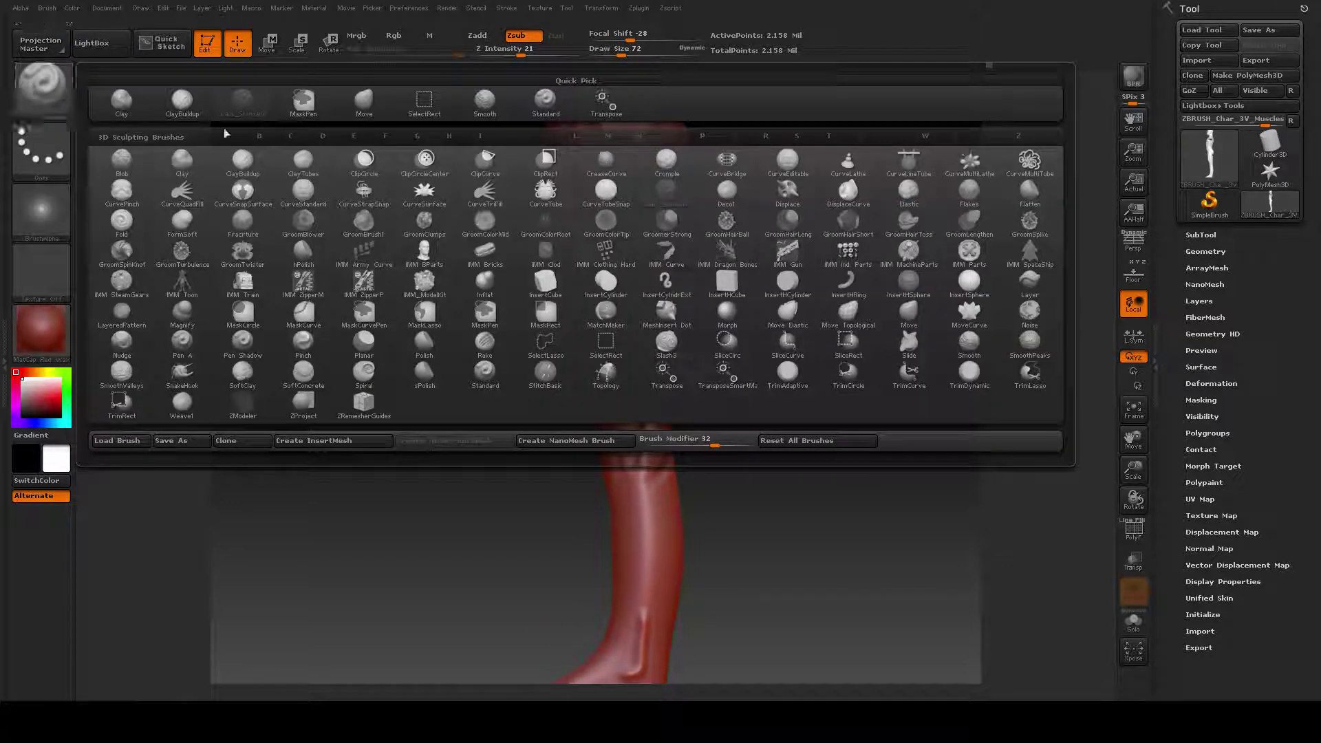
pyautogui.click(364, 100)
pyautogui.press('space')
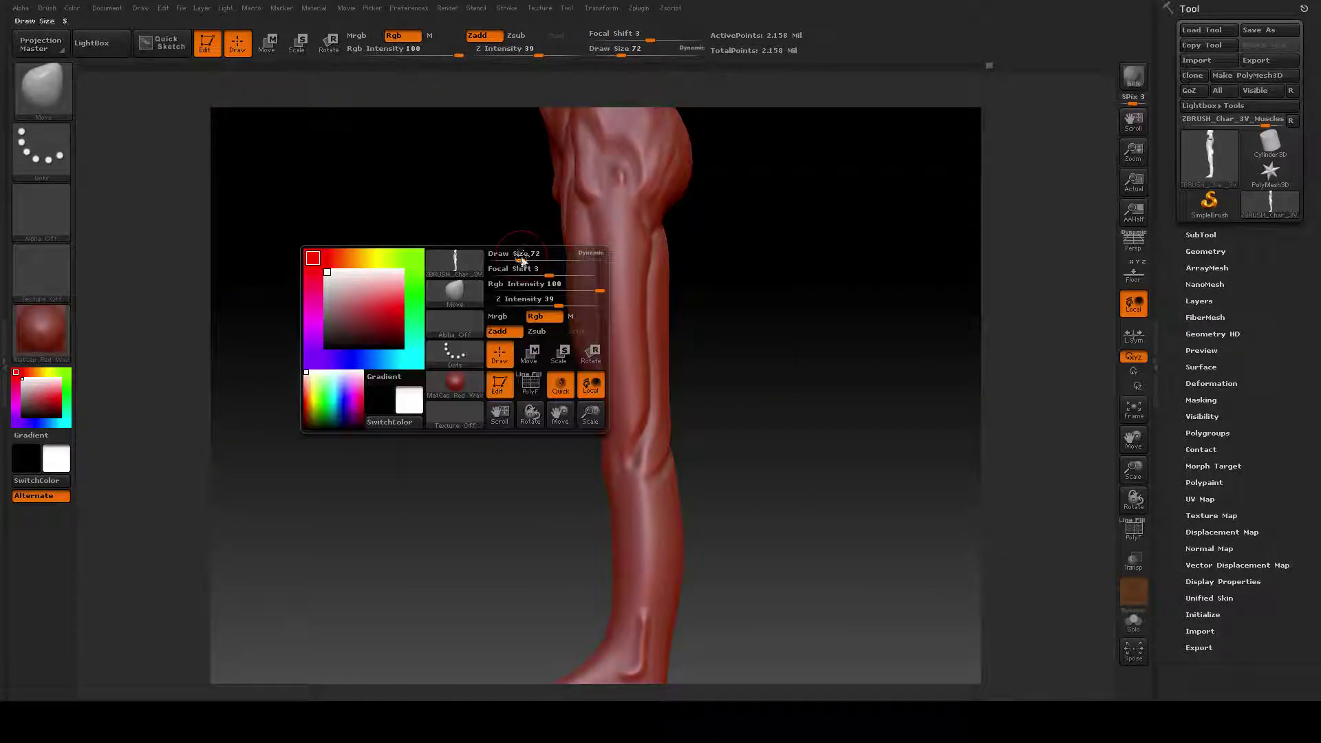
pyautogui.moveTo(524, 257); pyautogui.dragTo(560, 255)
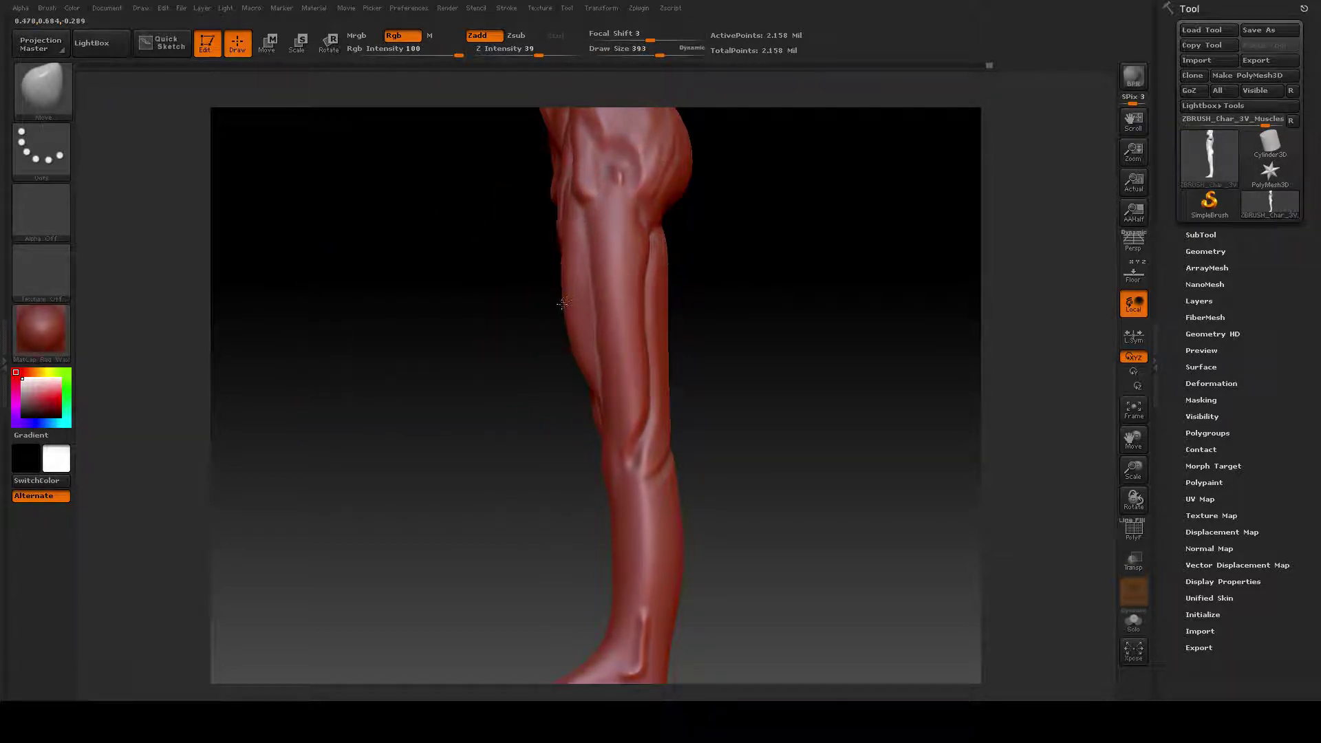
pyautogui.press('space')
pyautogui.moveTo(568, 301)
pyautogui.mouseDown()
pyautogui.moveTo(552, 302)
pyautogui.moveTo(590, 349)
pyautogui.mouseUp()
pyautogui.moveTo(629, 286); pyautogui.dragTo(655, 251)
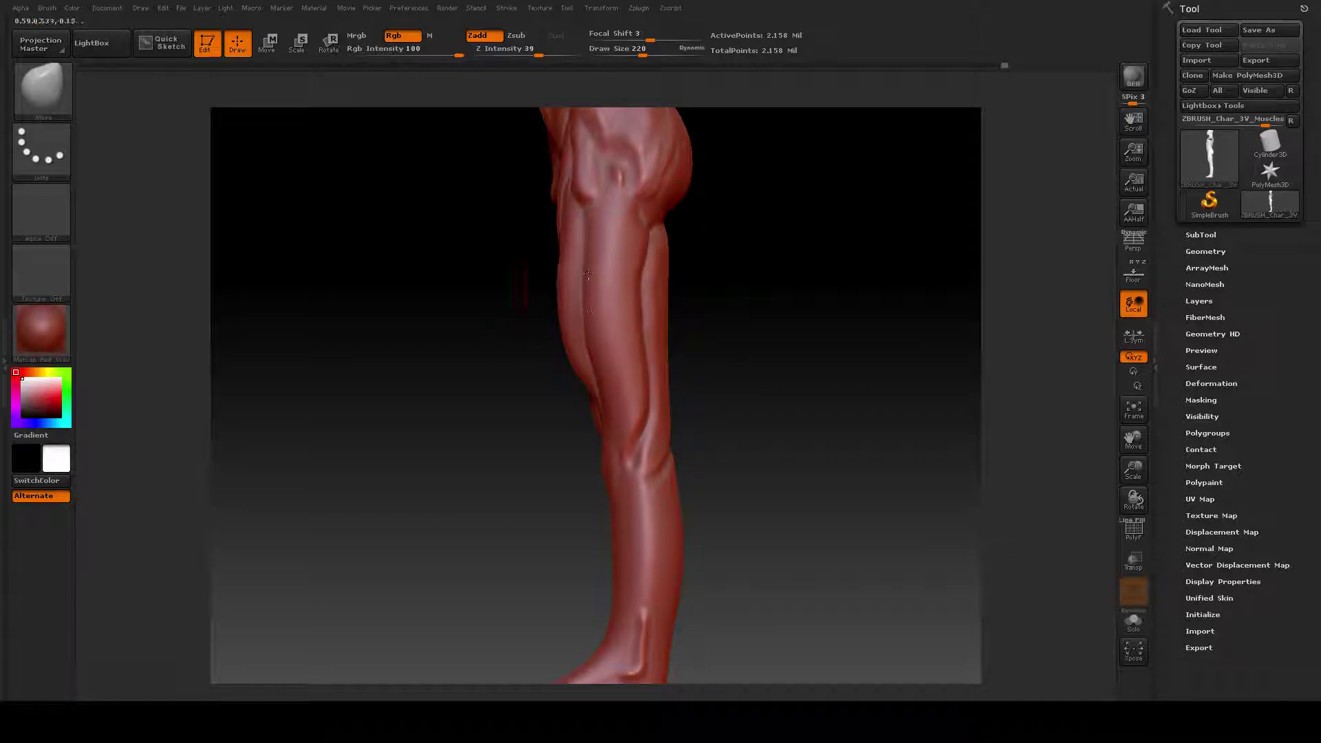
# Step: Shift the outer thigh muscle's front edge and lower end into a curved shape above the knee, smoothing the front thigh
pyautogui.moveTo(589, 274); pyautogui.dragTo(585, 249)
pyautogui.moveTo(626, 438); pyautogui.dragTo(636, 378)
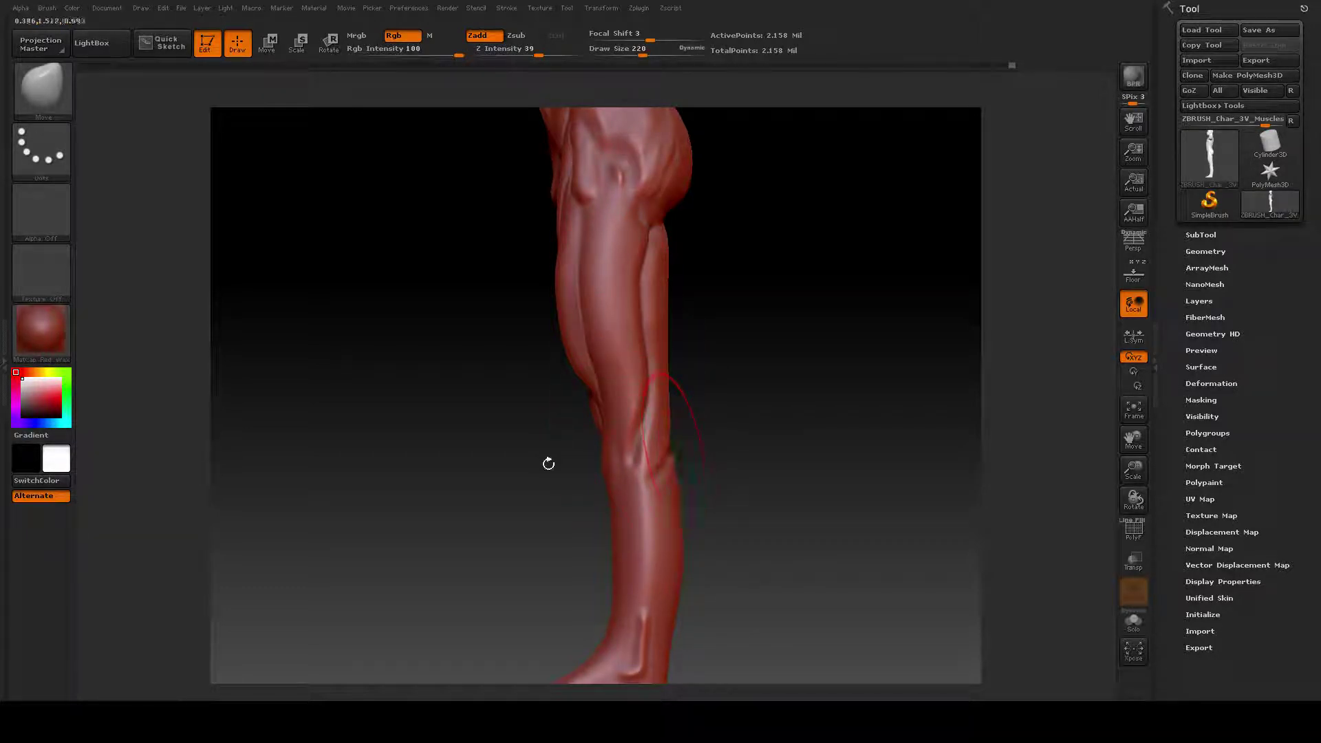
pyautogui.moveTo(791, 420)
pyautogui.mouseDown()
pyautogui.moveTo(875, 419)
pyautogui.moveTo(725, 377)
pyautogui.mouseUp()
pyautogui.press('shift')
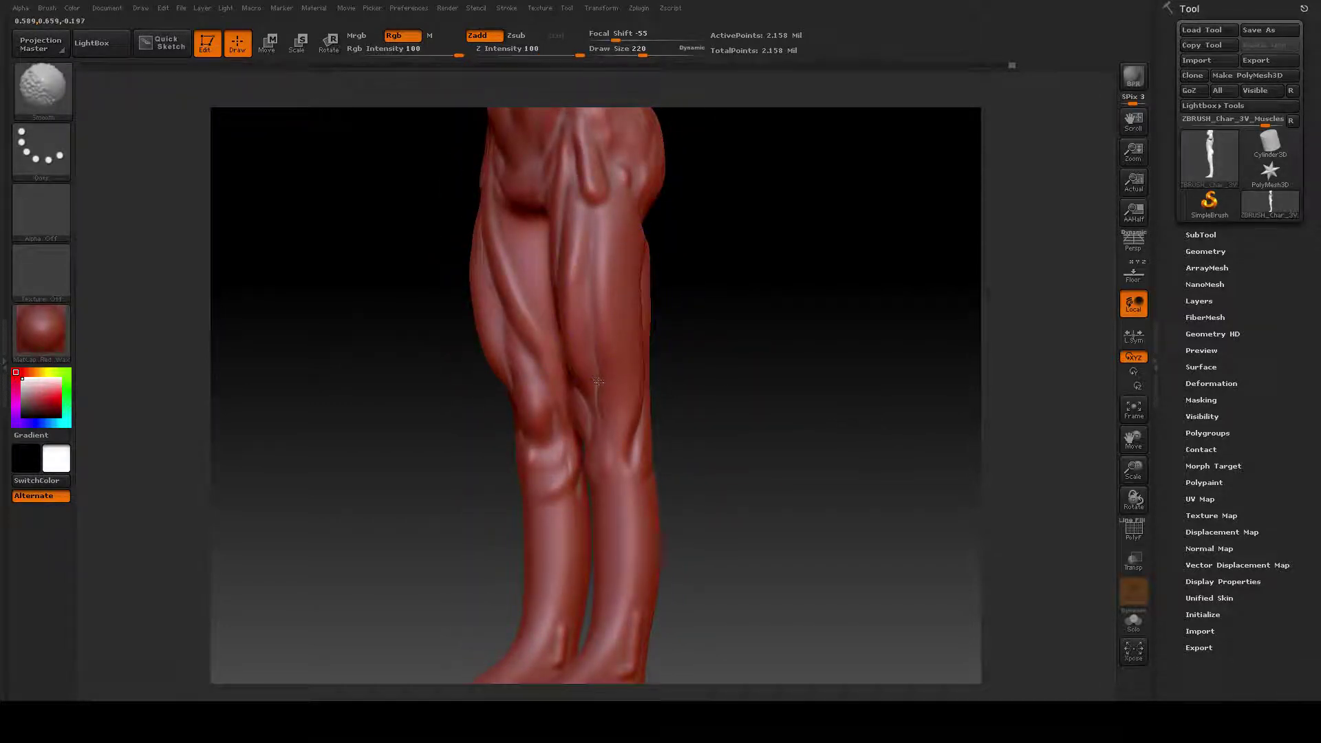
pyautogui.moveTo(761, 362); pyautogui.dragTo(773, 360)
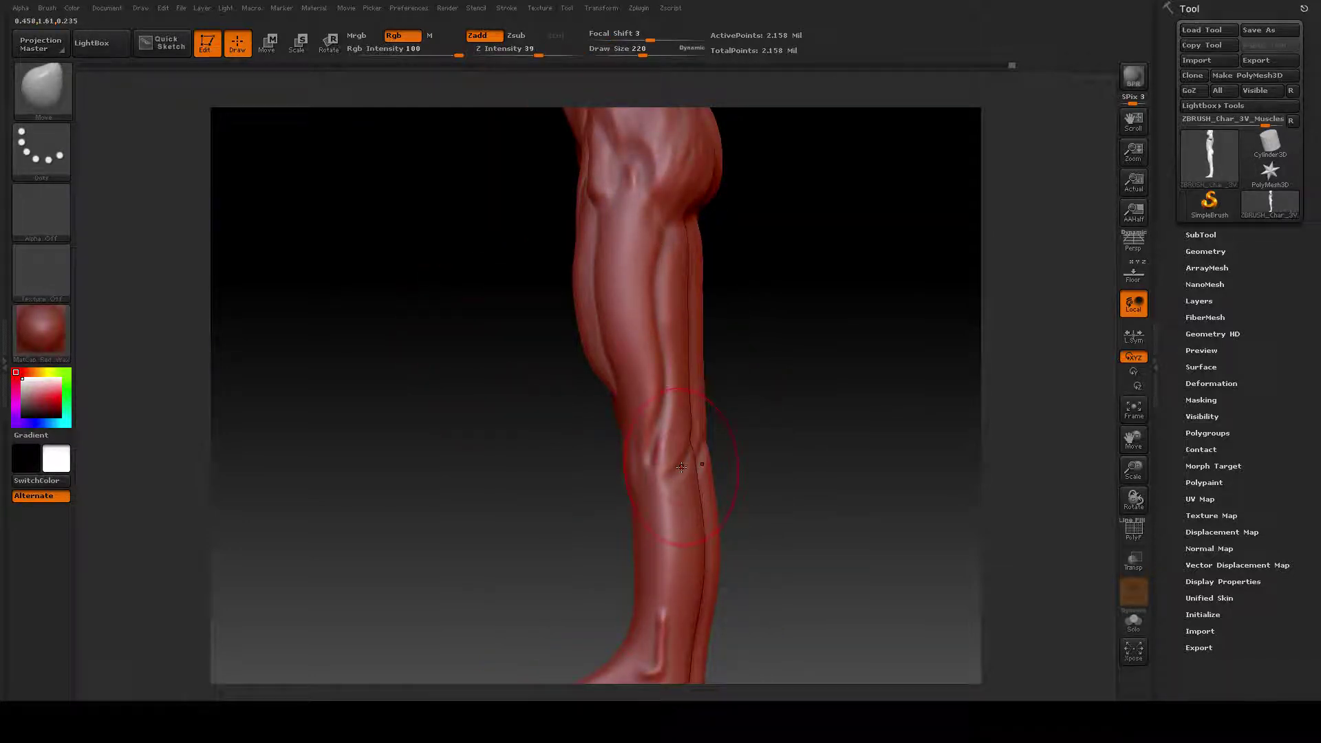
pyautogui.moveTo(444, 514); pyautogui.dragTo(454, 529)
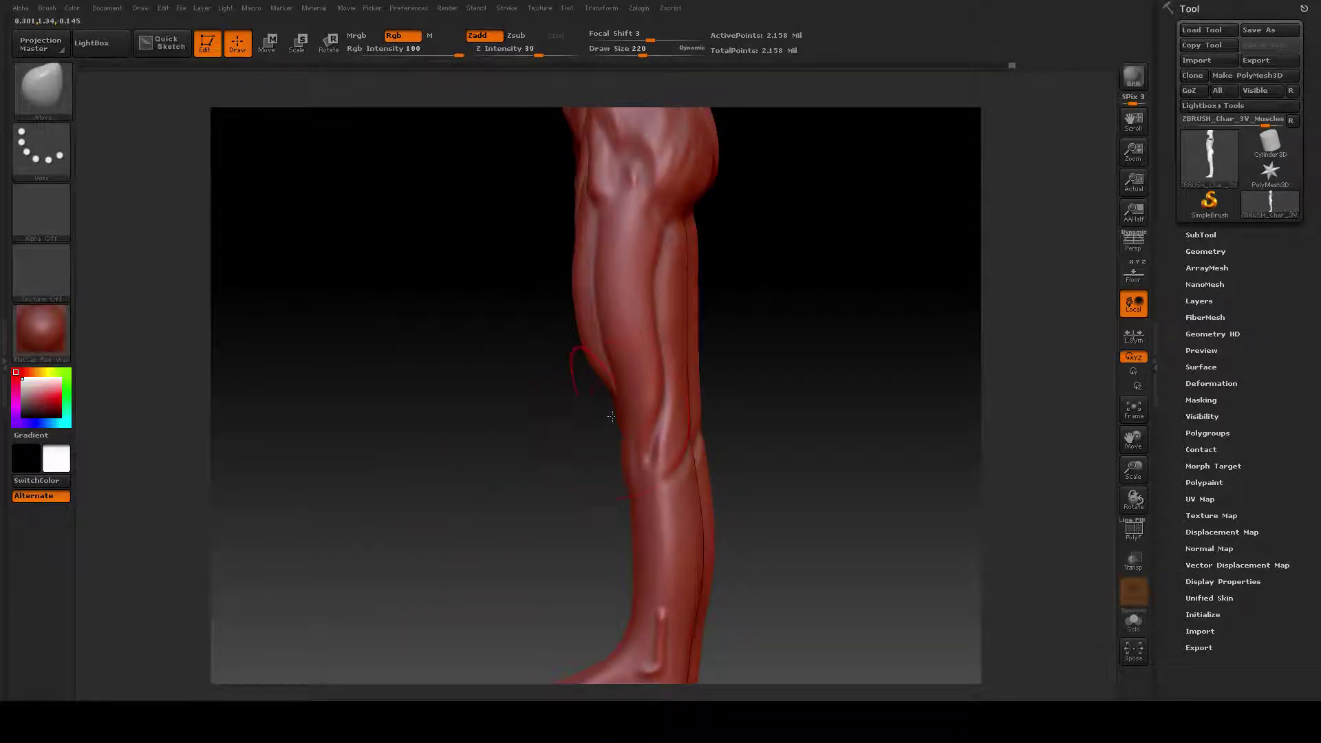
# Step: Refine the border between the front and outer thigh muscles using the Move brush with Focal Shift -36 and draw sizes 165 and 113
pyautogui.press('space')
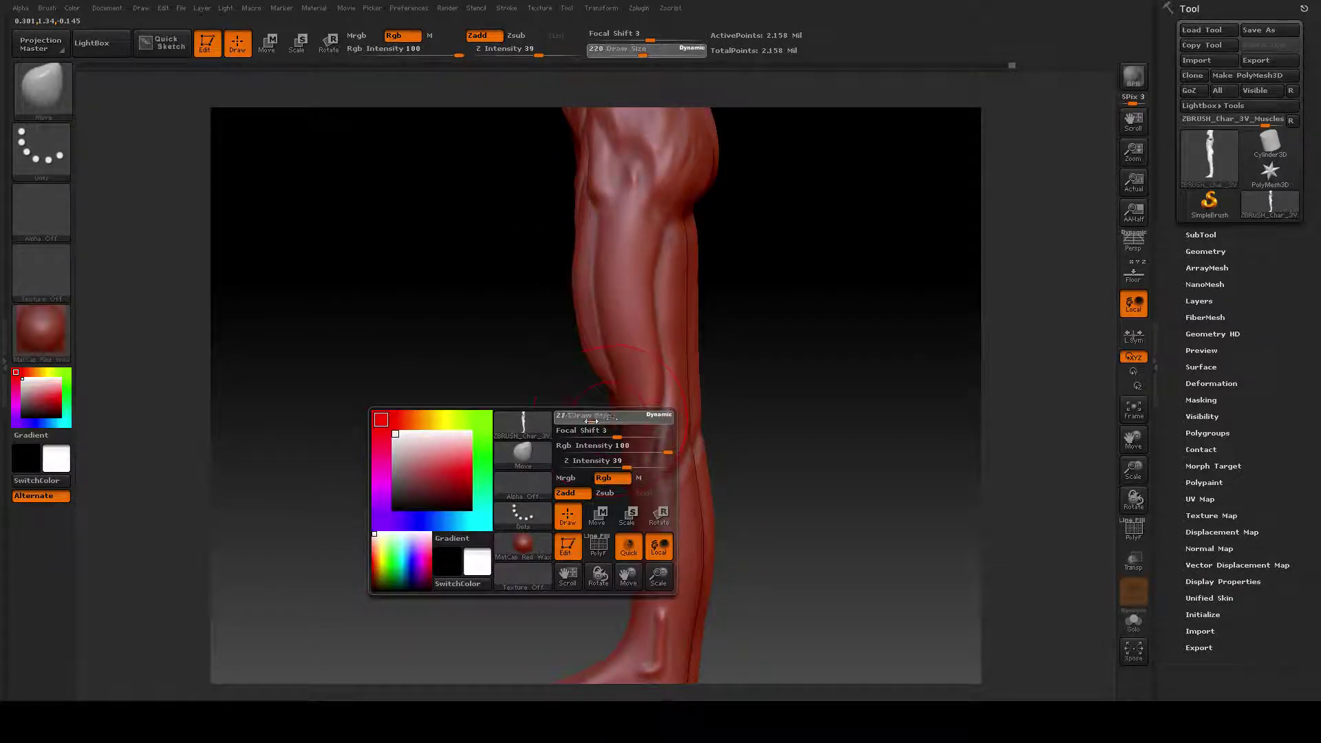
pyautogui.moveTo(602, 420); pyautogui.dragTo(592, 439)
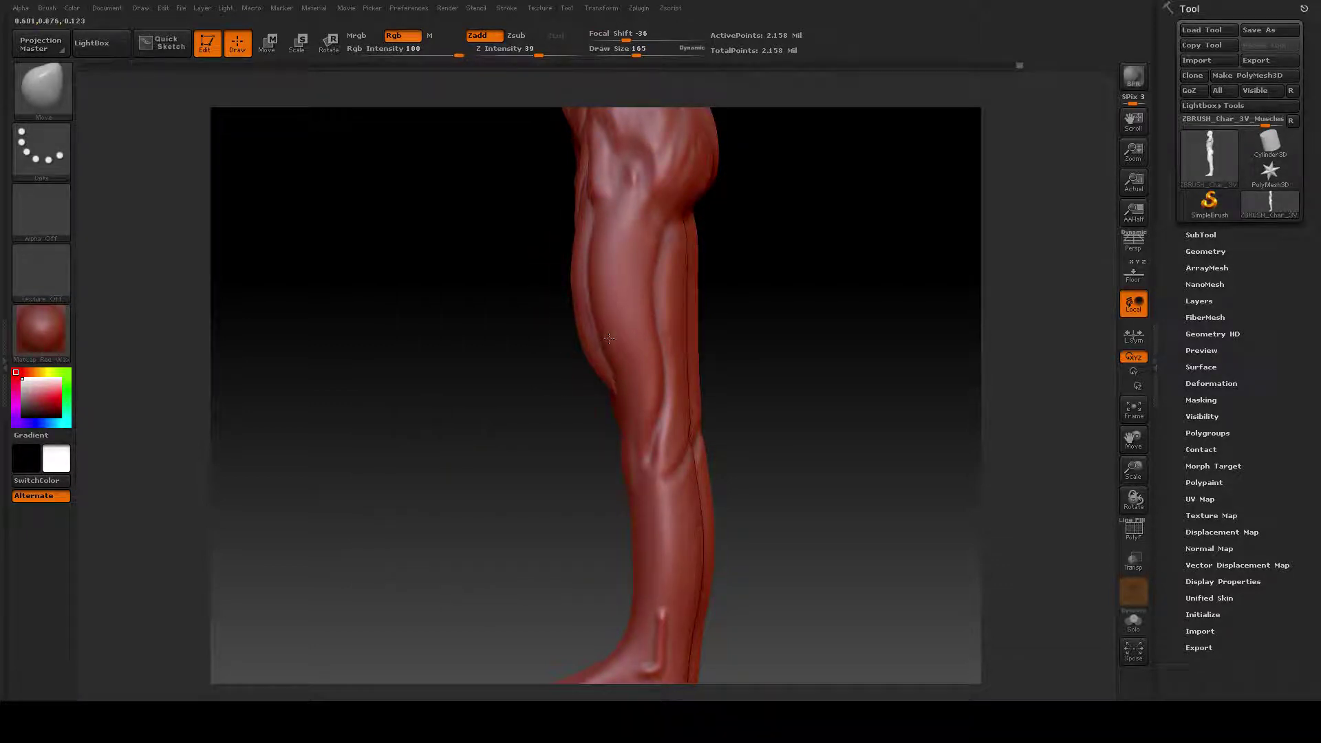
pyautogui.moveTo(527, 399); pyautogui.dragTo(519, 407)
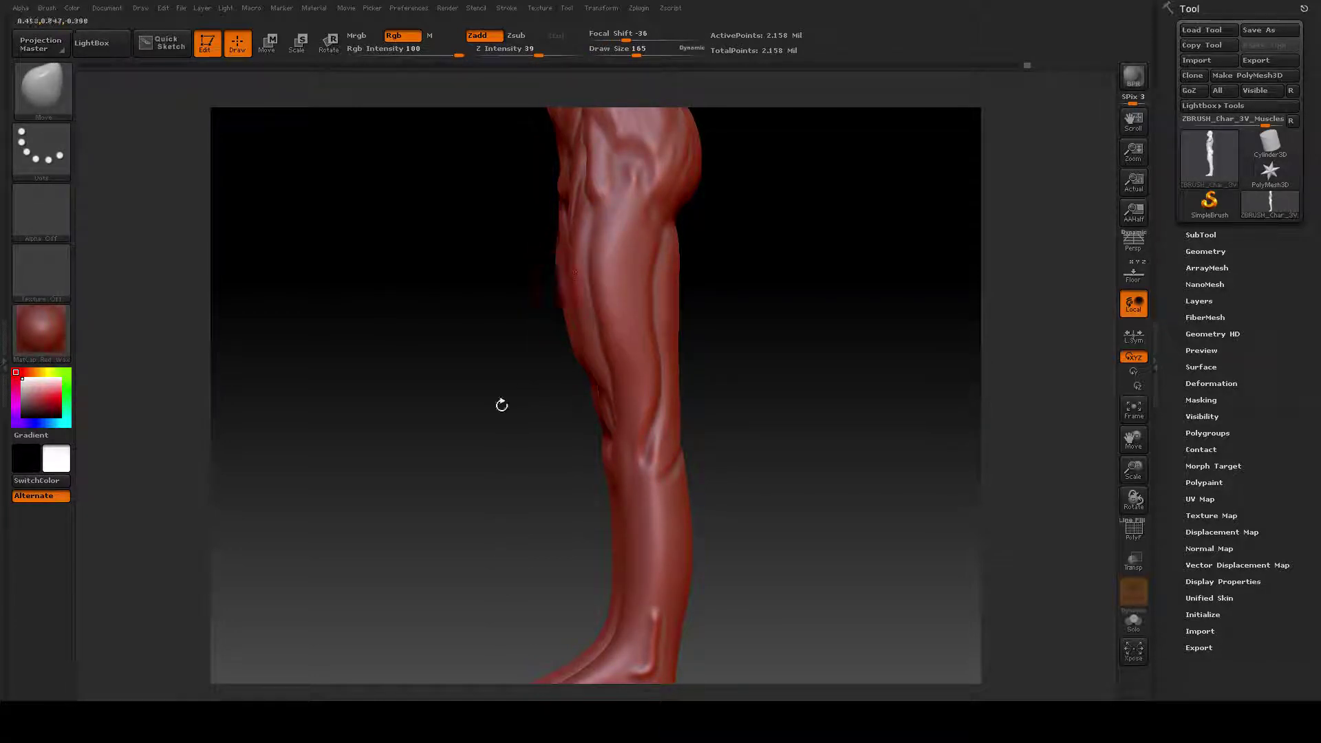
pyautogui.moveTo(502, 404)
pyautogui.mouseDown()
pyautogui.moveTo(460, 419)
pyautogui.moveTo(496, 416)
pyautogui.mouseUp()
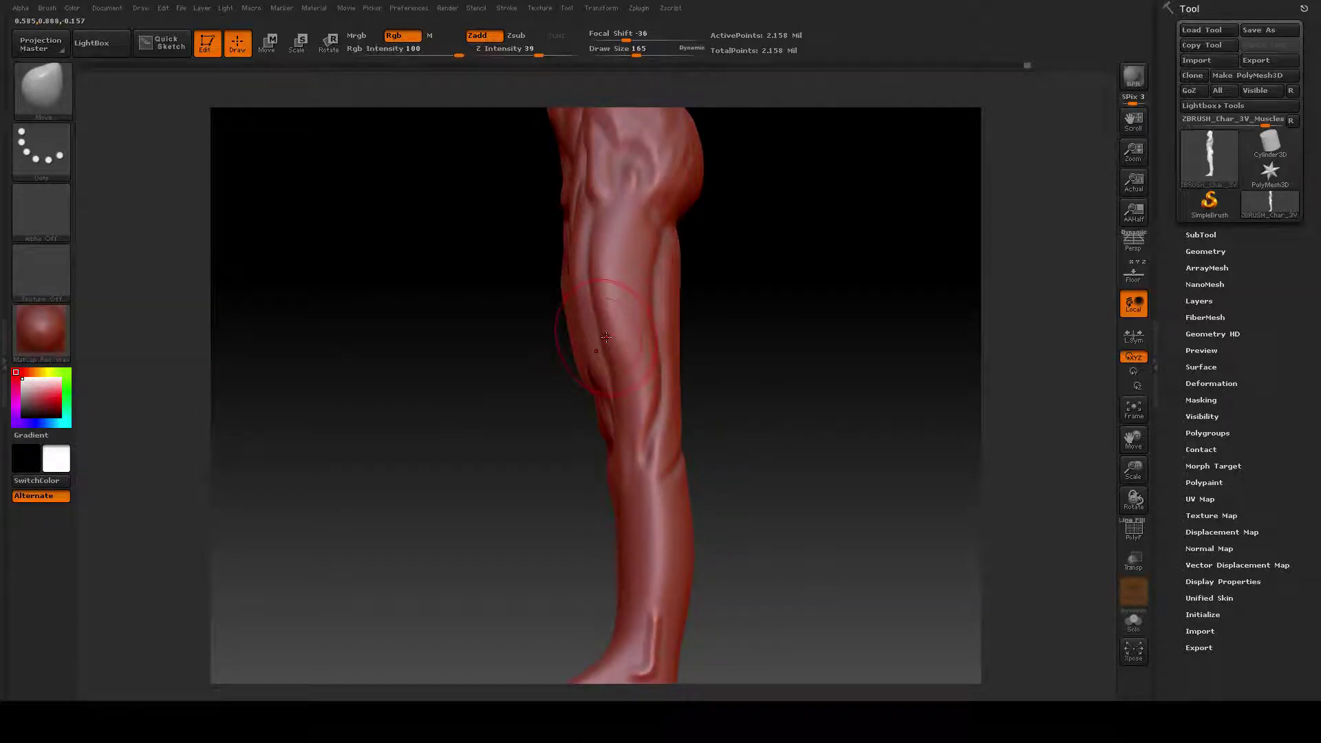
pyautogui.press('space')
pyautogui.moveTo(605, 336); pyautogui.dragTo(598, 337)
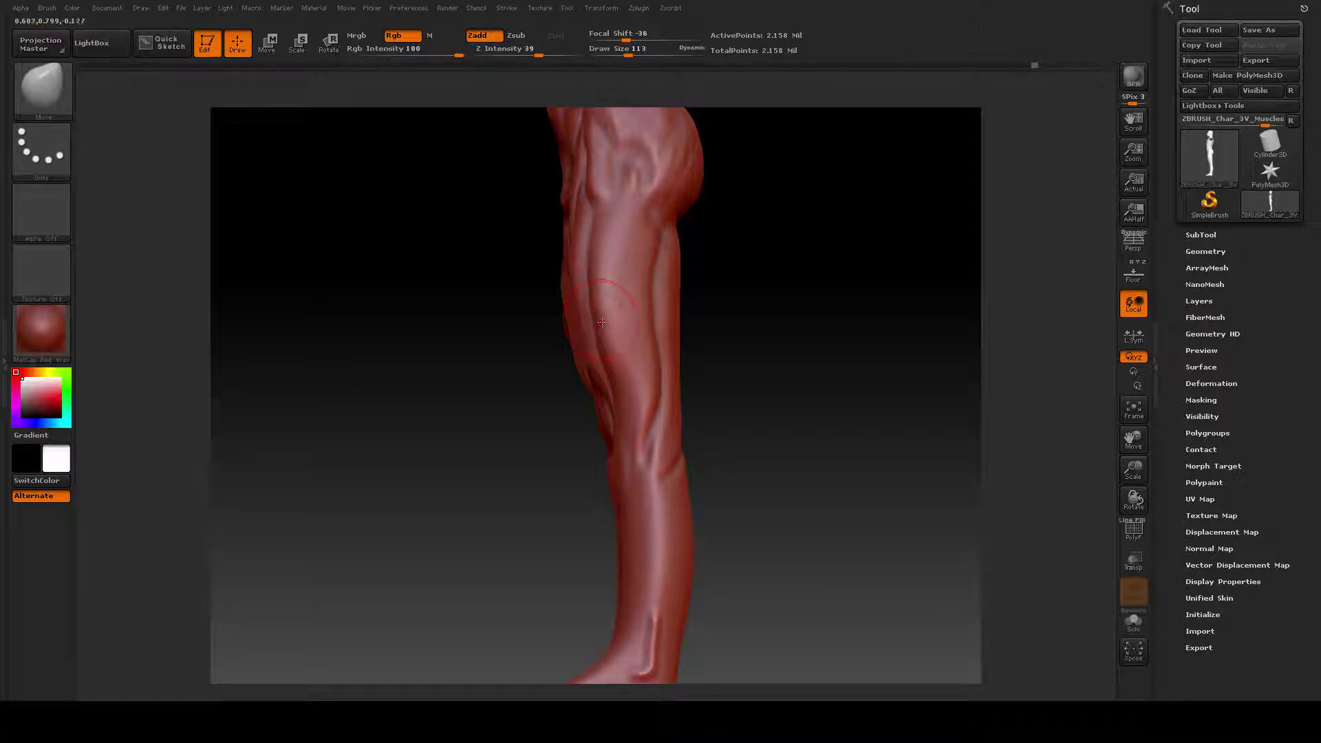
# Step: Pull the outer thigh silhouette outward in the front view with the Move brush at draw size 192
pyautogui.moveTo(554, 372)
pyautogui.mouseDown()
pyautogui.moveTo(610, 378)
pyautogui.moveTo(633, 404)
pyautogui.mouseUp()
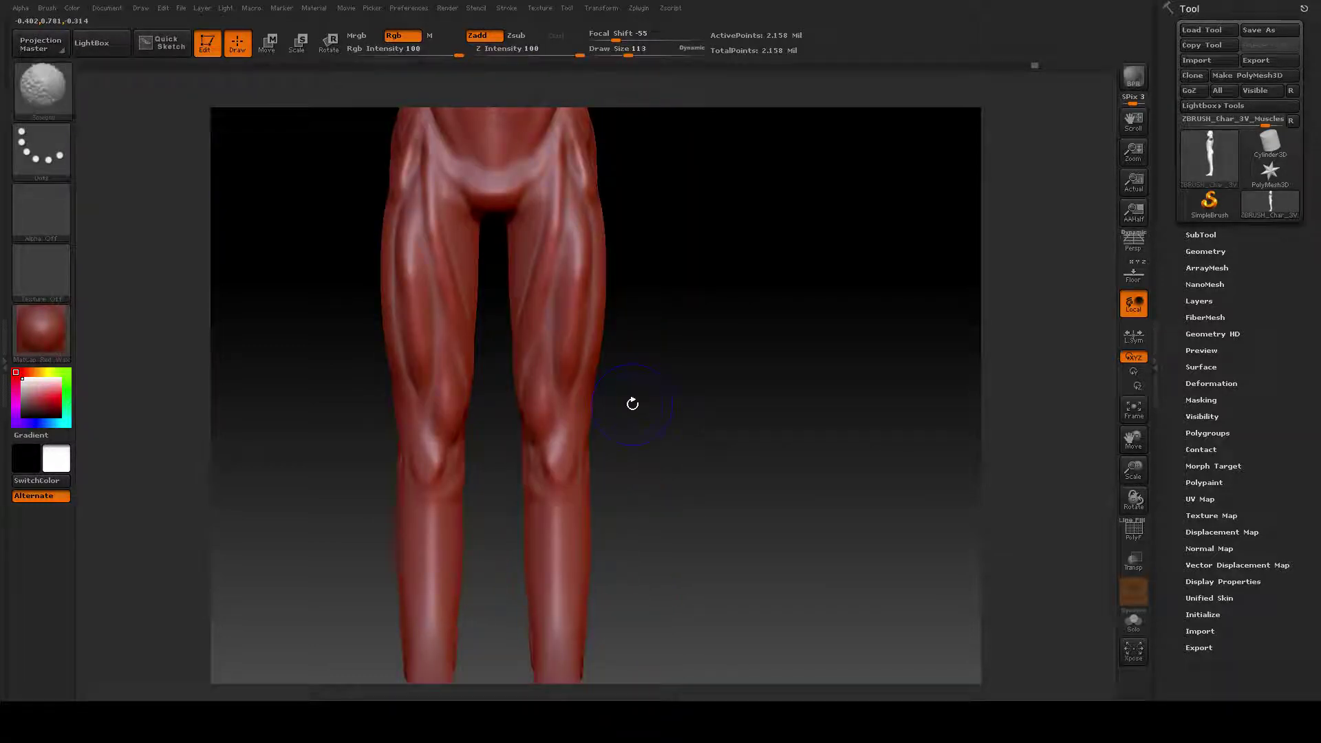
pyautogui.press('space')
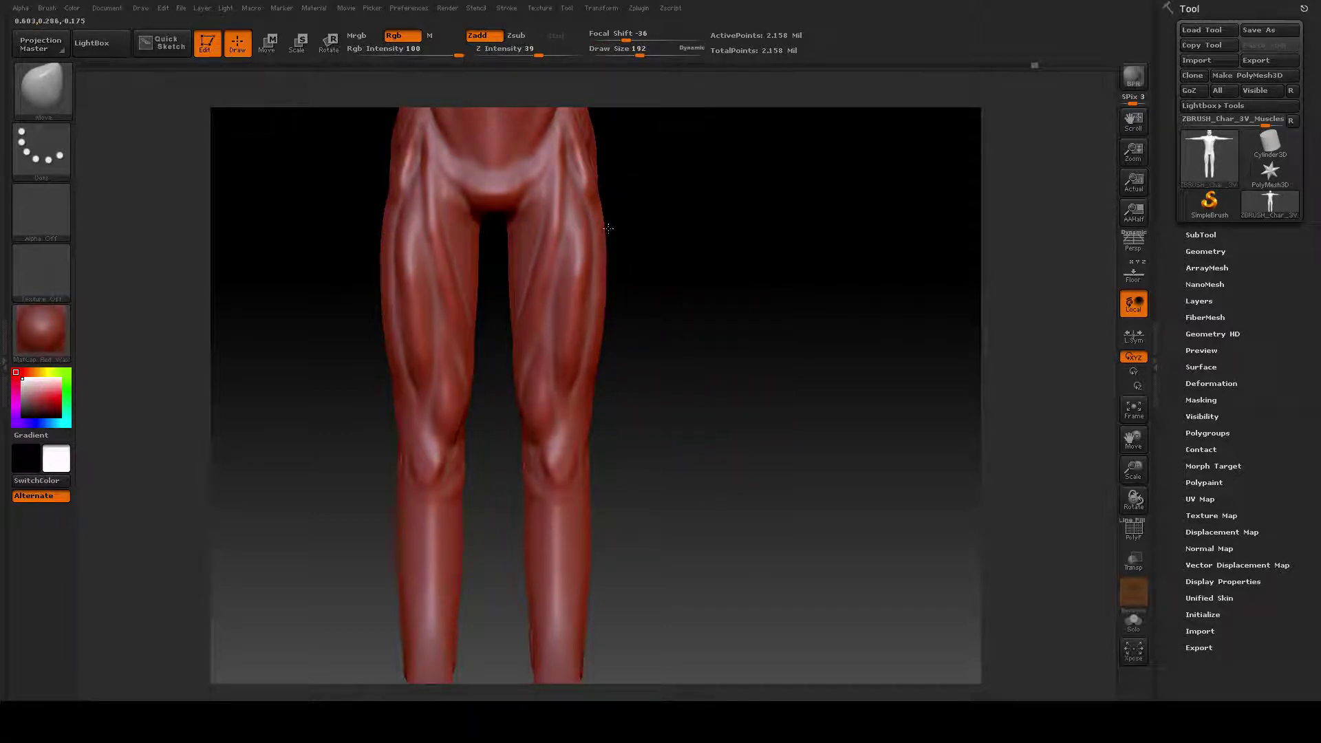
pyautogui.moveTo(606, 258); pyautogui.dragTo(614, 263)
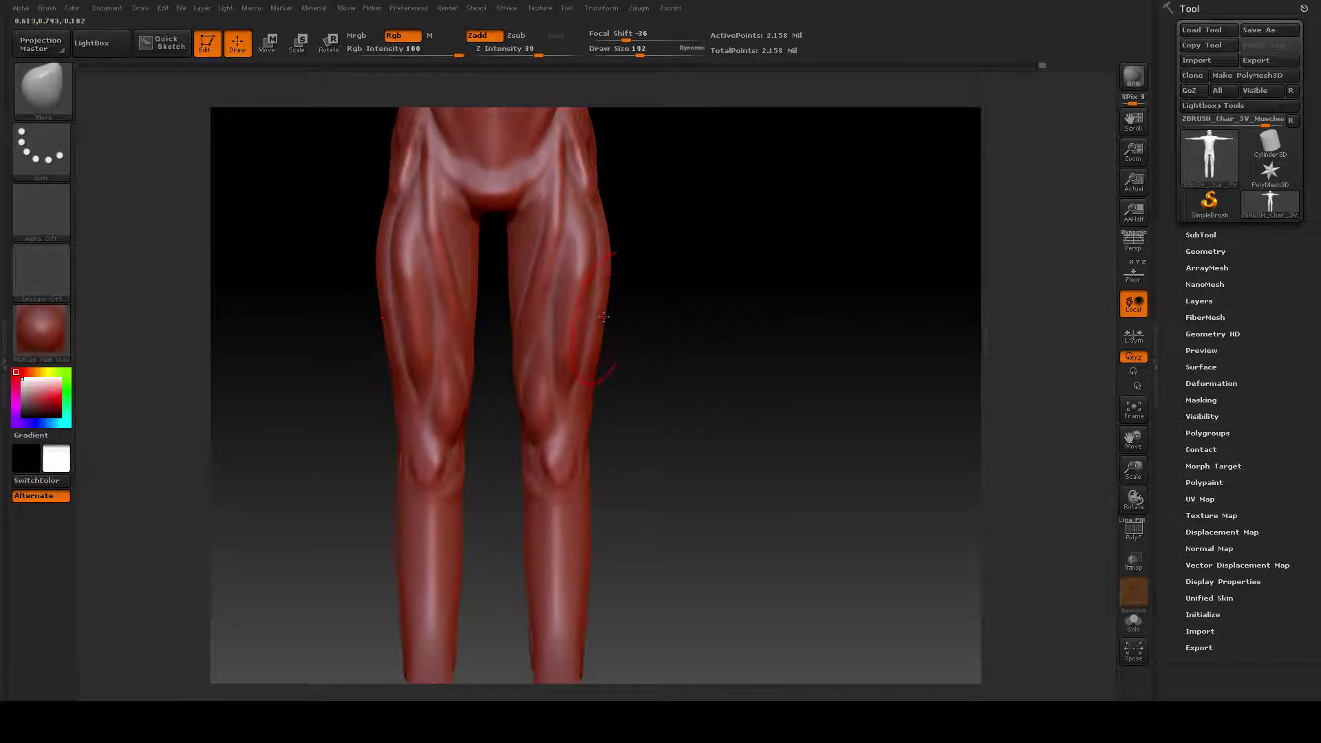
pyautogui.moveTo(604, 317); pyautogui.dragTo(612, 321)
pyautogui.moveTo(595, 371); pyautogui.dragTo(605, 350)
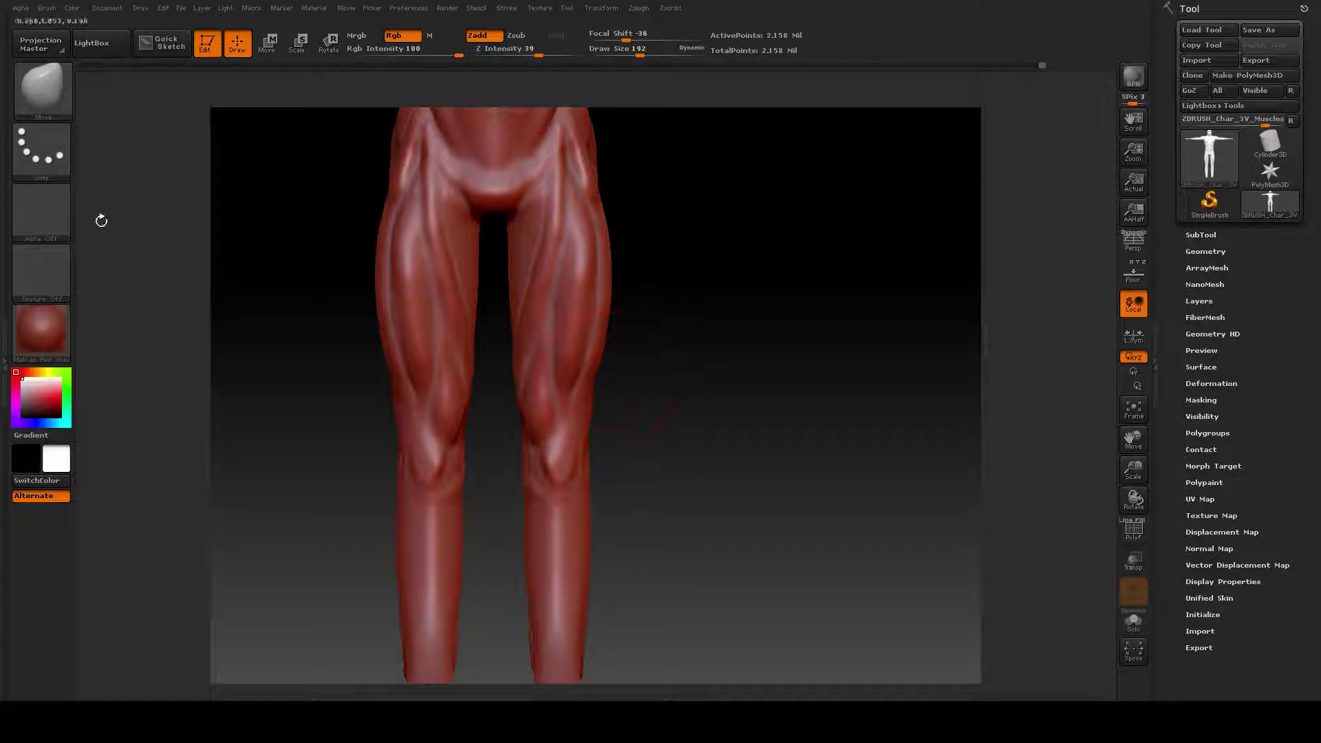
# Step: Build up the lower outer thigh muscle above the knee using the Standard brush at draw size 93 and Z Intensity 17
pyautogui.click(40, 74)
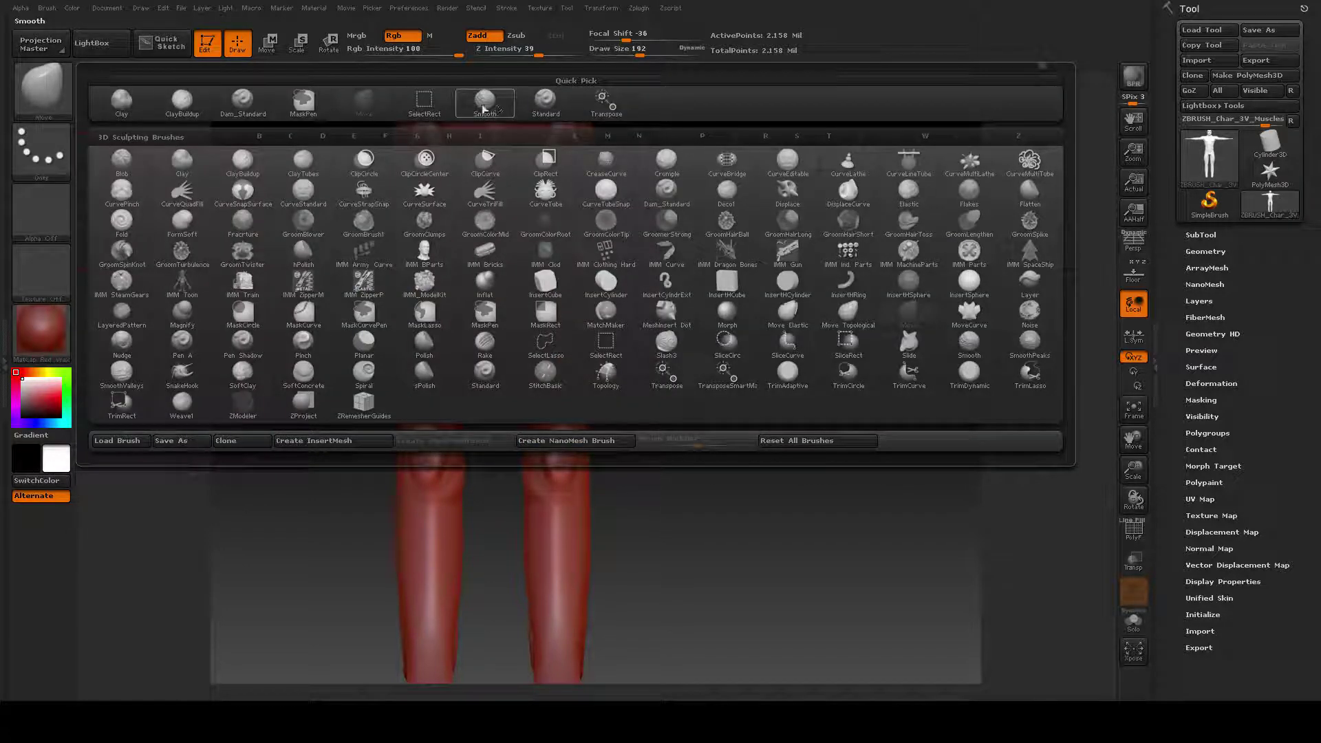
pyautogui.click(544, 103)
pyautogui.moveTo(648, 407)
pyautogui.mouseDown()
pyautogui.moveTo(608, 378)
pyautogui.moveTo(569, 372)
pyautogui.mouseUp()
pyautogui.press('space')
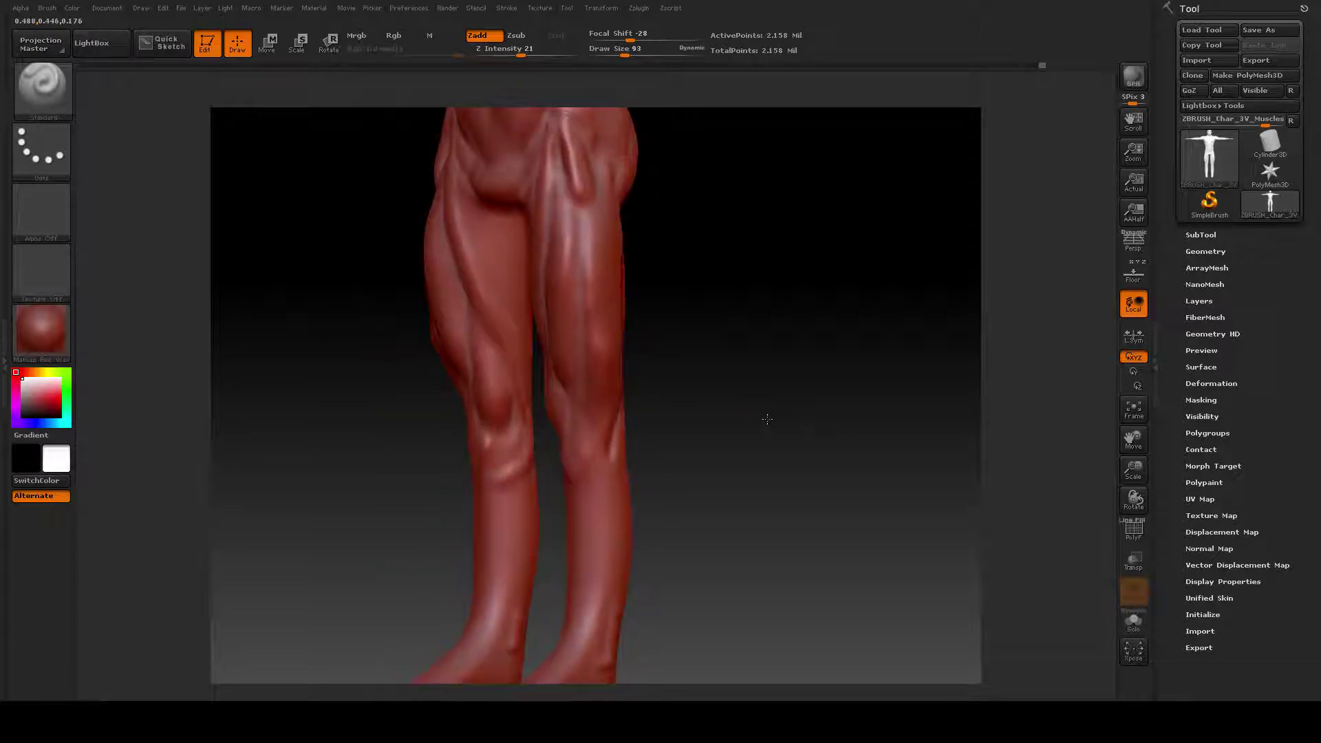
pyautogui.press('ctrl')
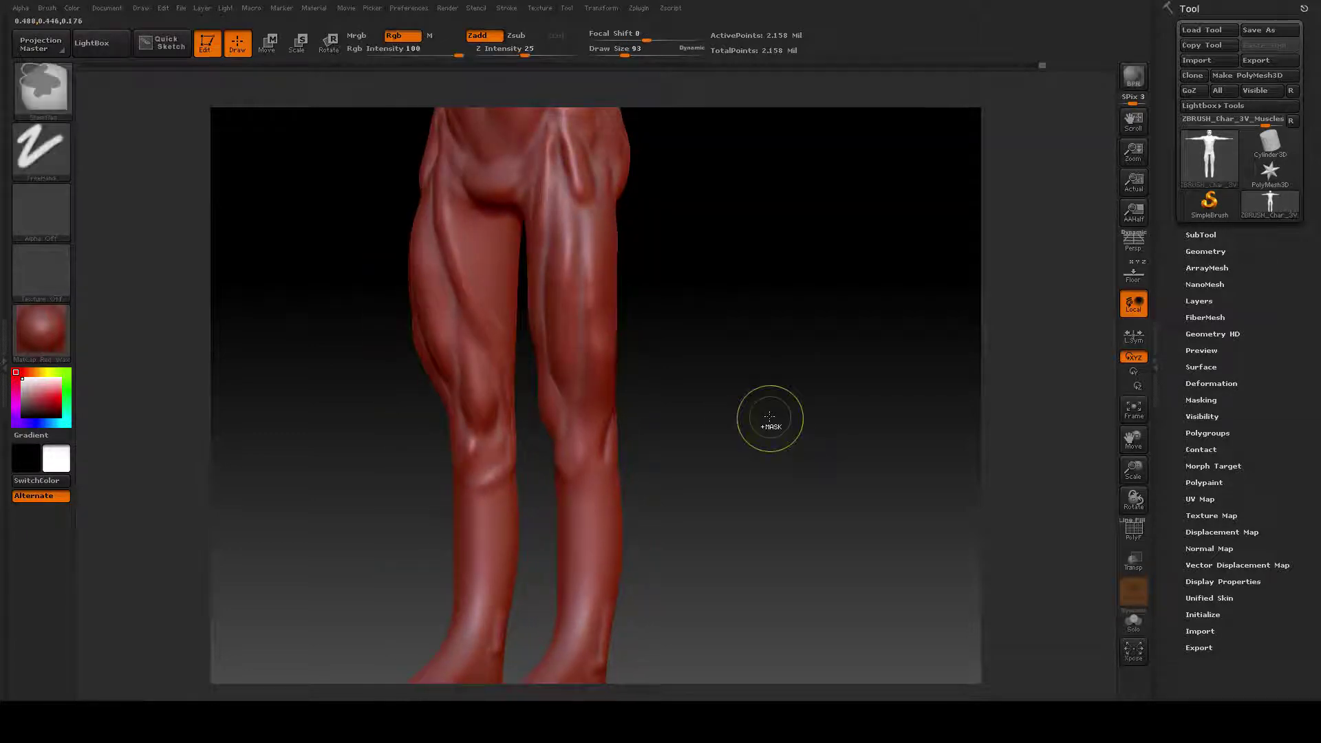
pyautogui.press('space')
pyautogui.moveTo(781, 438)
pyautogui.mouseDown()
pyautogui.moveTo(764, 440)
pyautogui.moveTo(717, 377)
pyautogui.moveTo(709, 383)
pyautogui.mouseUp()
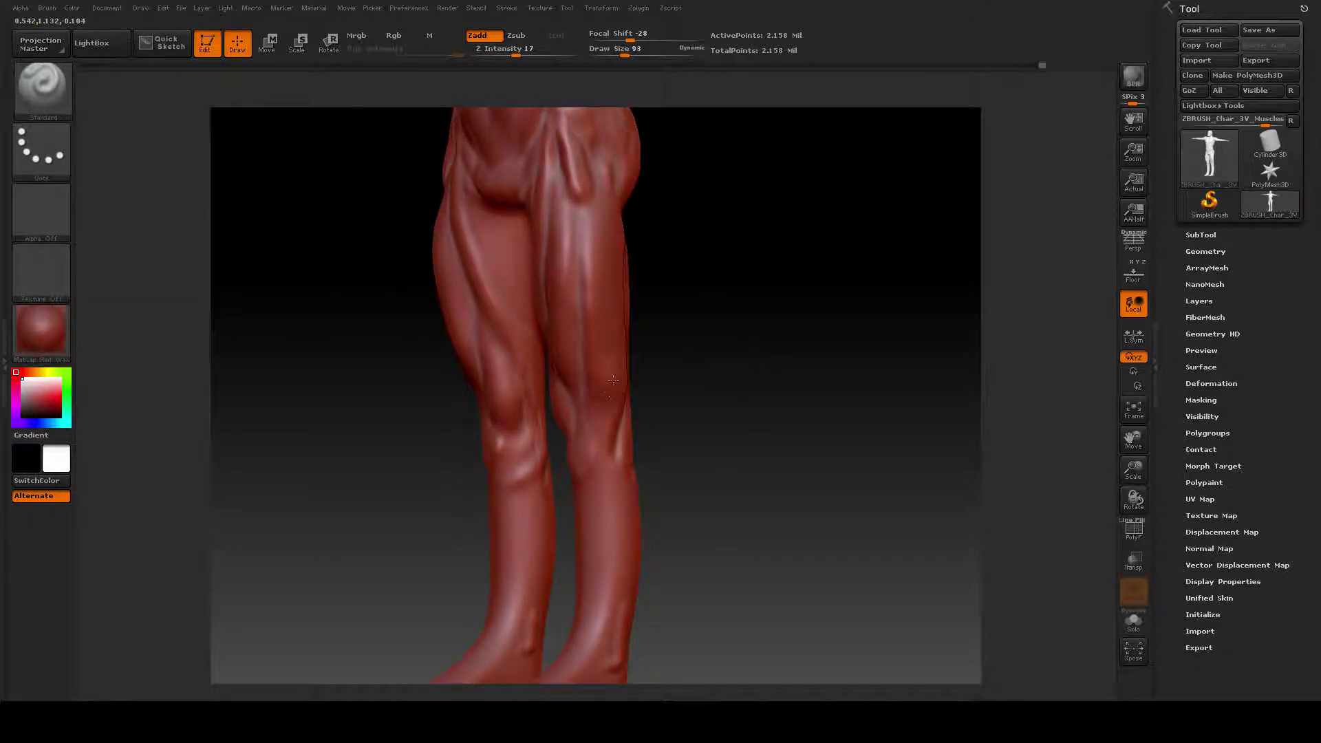
pyautogui.moveTo(741, 482); pyautogui.dragTo(781, 478)
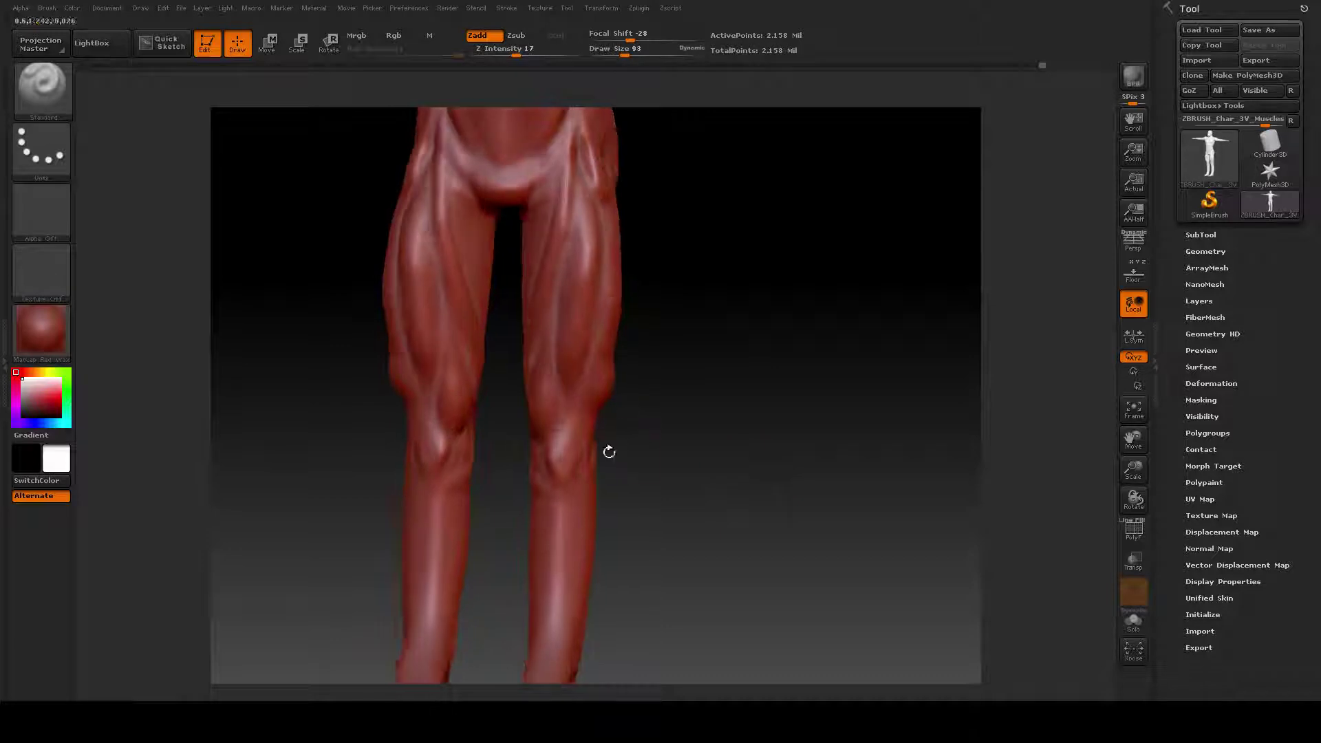
# Step: Add volume along the middle of the outer thigh muscle and smooth its surface into the surrounding muscles
pyautogui.moveTo(728, 438)
pyautogui.mouseDown()
pyautogui.moveTo(700, 437)
pyautogui.moveTo(722, 454)
pyautogui.moveTo(688, 392)
pyautogui.moveTo(599, 332)
pyautogui.mouseUp()
pyautogui.press('ctrl')
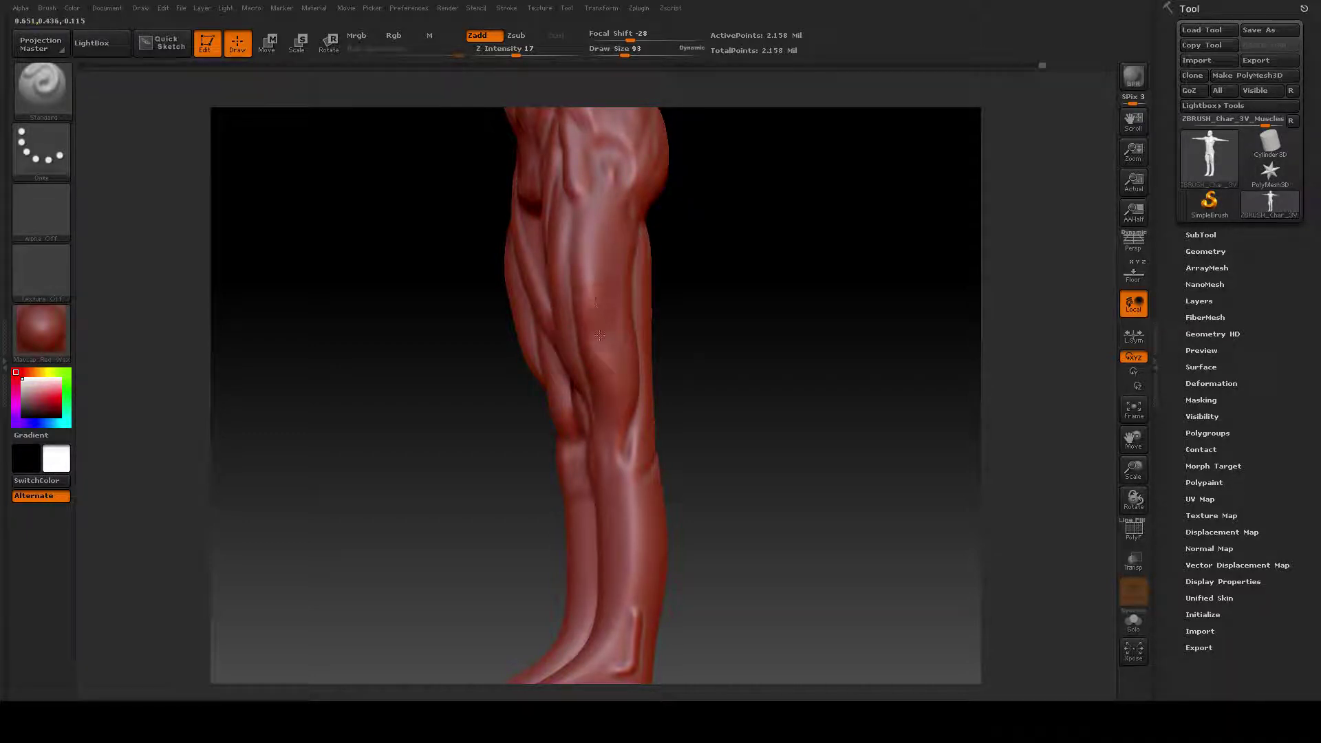
pyautogui.press('shift')
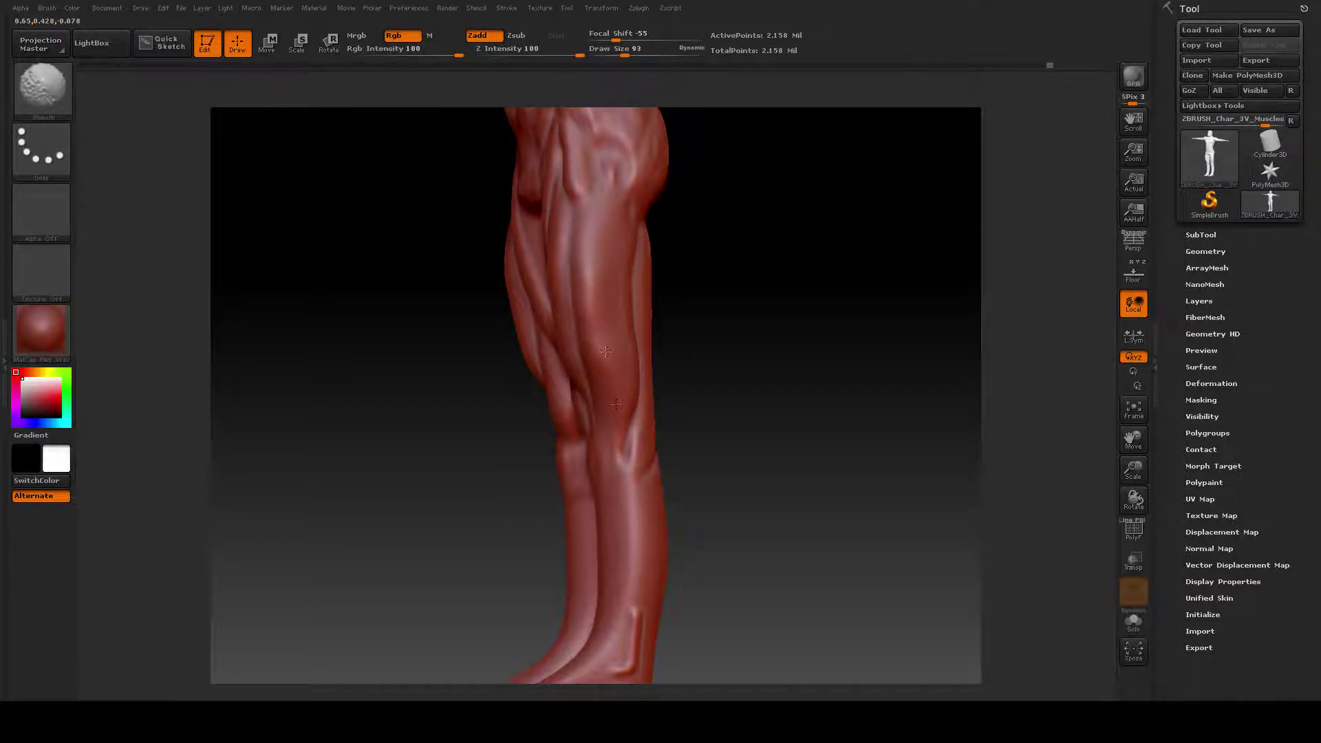
pyautogui.moveTo(794, 431)
pyautogui.mouseDown()
pyautogui.moveTo(835, 428)
pyautogui.moveTo(774, 434)
pyautogui.moveTo(757, 413)
pyautogui.mouseUp()
pyautogui.press('shift')
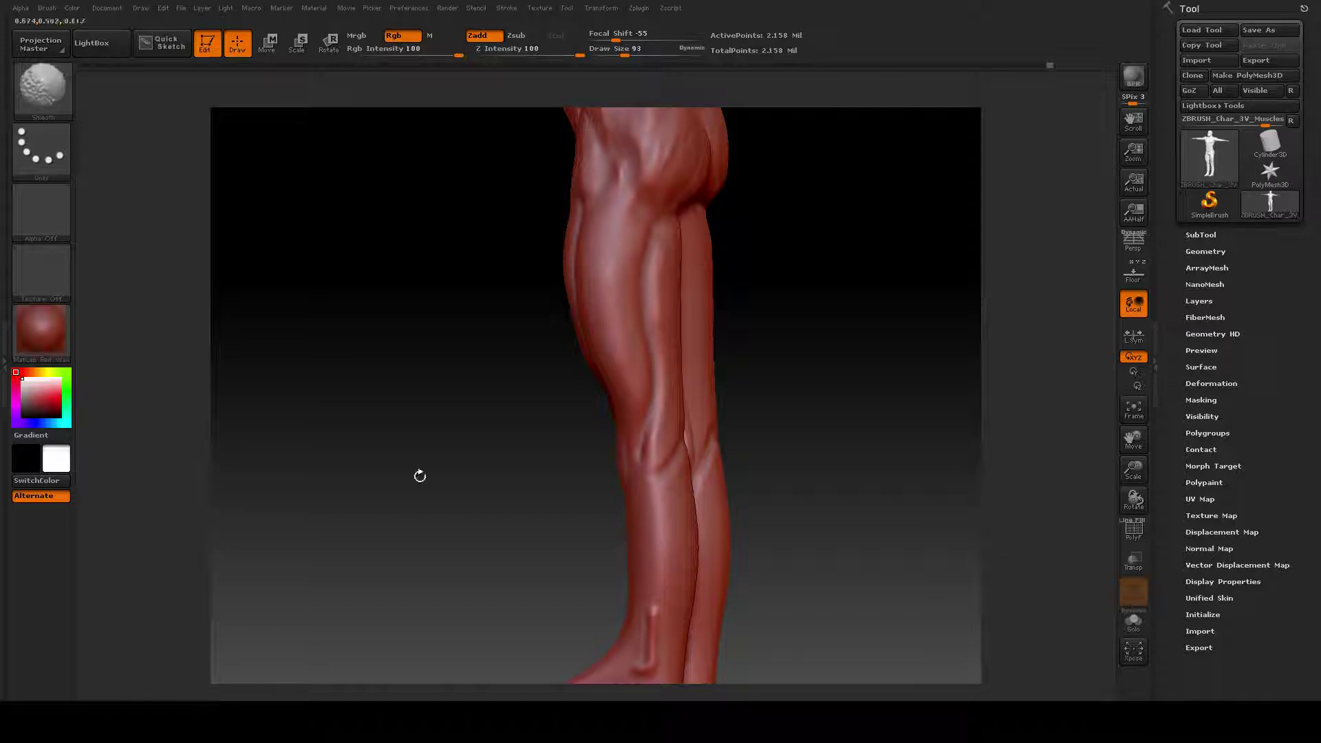
pyautogui.moveTo(421, 472)
pyautogui.mouseDown()
pyautogui.moveTo(457, 472)
pyautogui.moveTo(368, 463)
pyautogui.mouseUp()
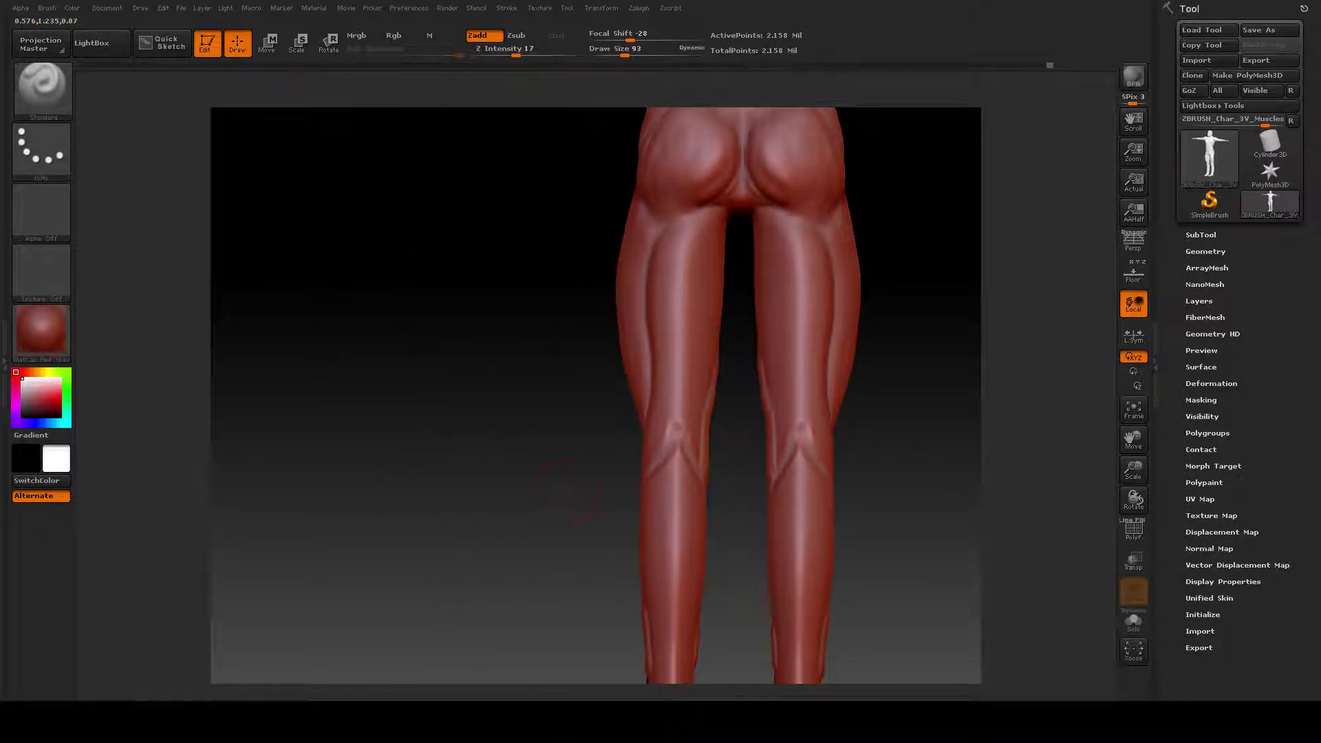
pyautogui.moveTo(565, 490); pyautogui.dragTo(547, 507)
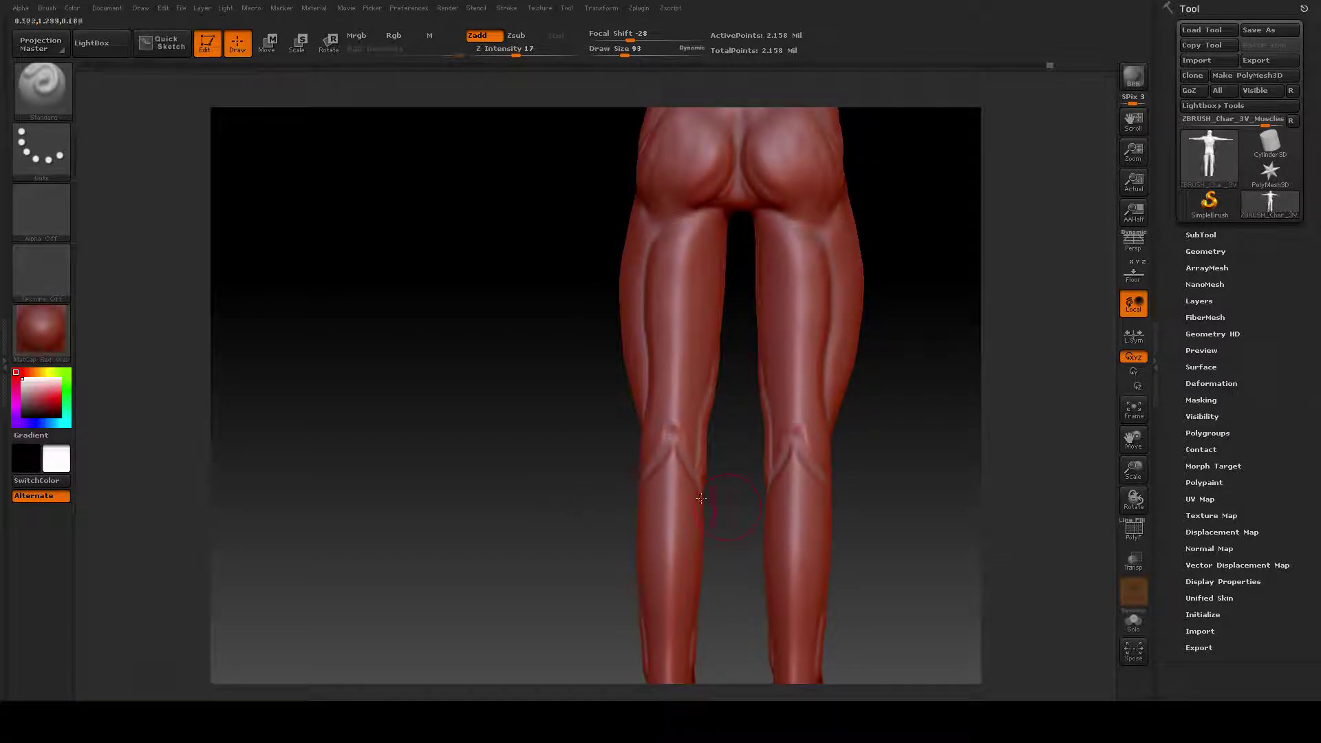
# Step: Reshape the border between the hamstring and outer thigh with the Move brush at draw size 118, then smooth it
pyautogui.rightClick(601, 381)
pyautogui.moveTo(602, 381); pyautogui.dragTo(606, 382)
pyautogui.click(55, 90)
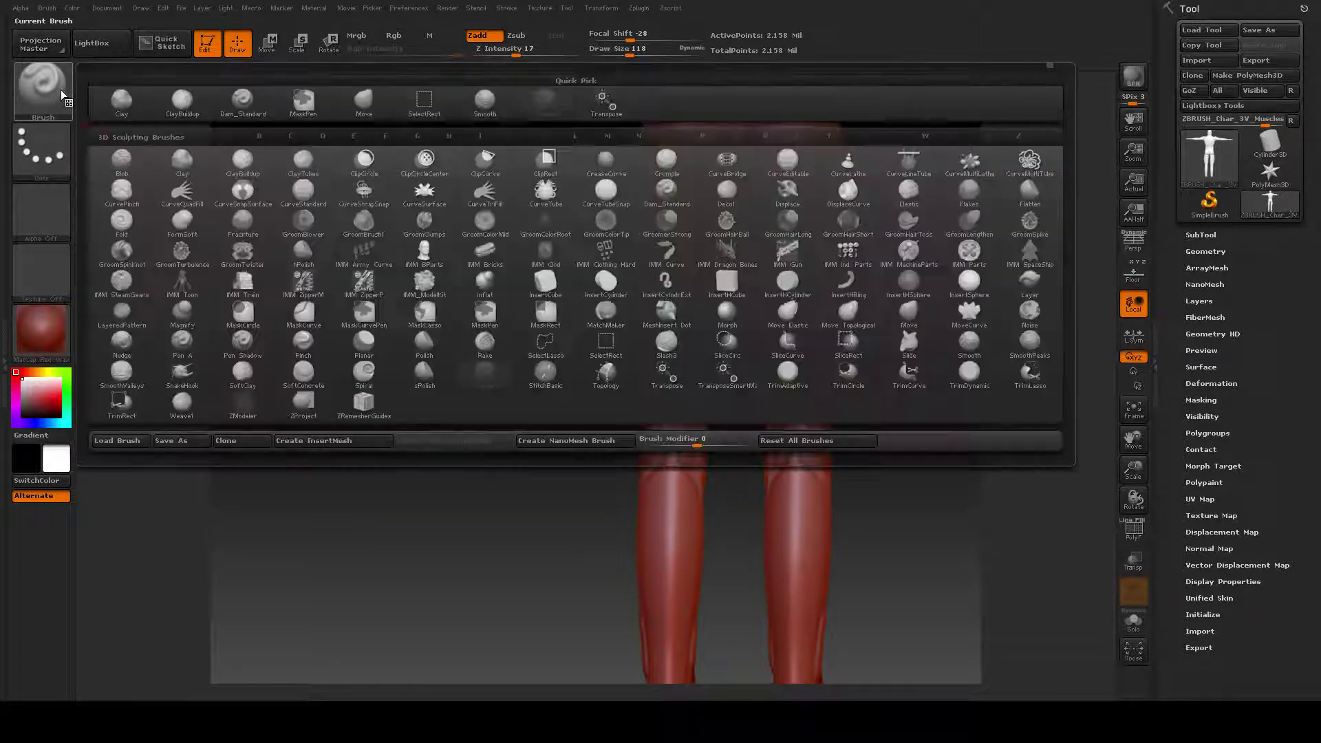
pyautogui.click(374, 104)
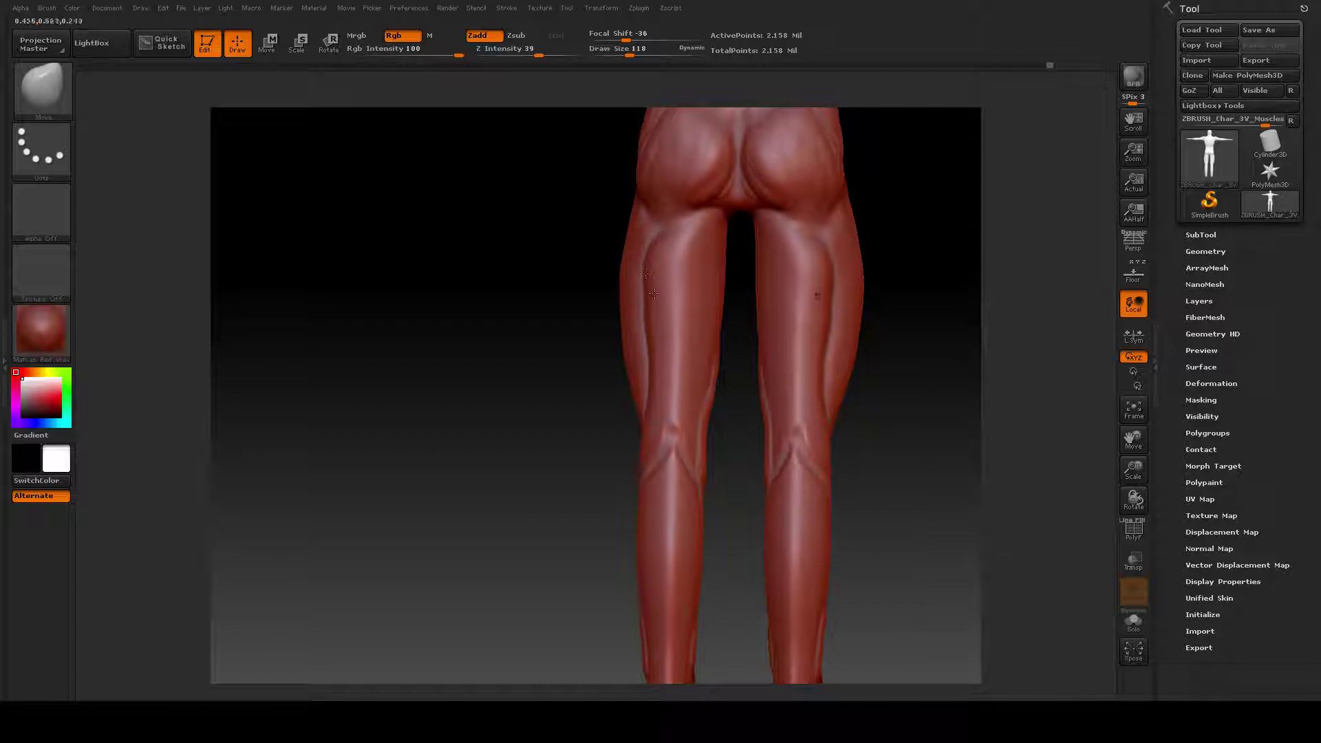
pyautogui.moveTo(650, 292); pyautogui.dragTo(651, 384)
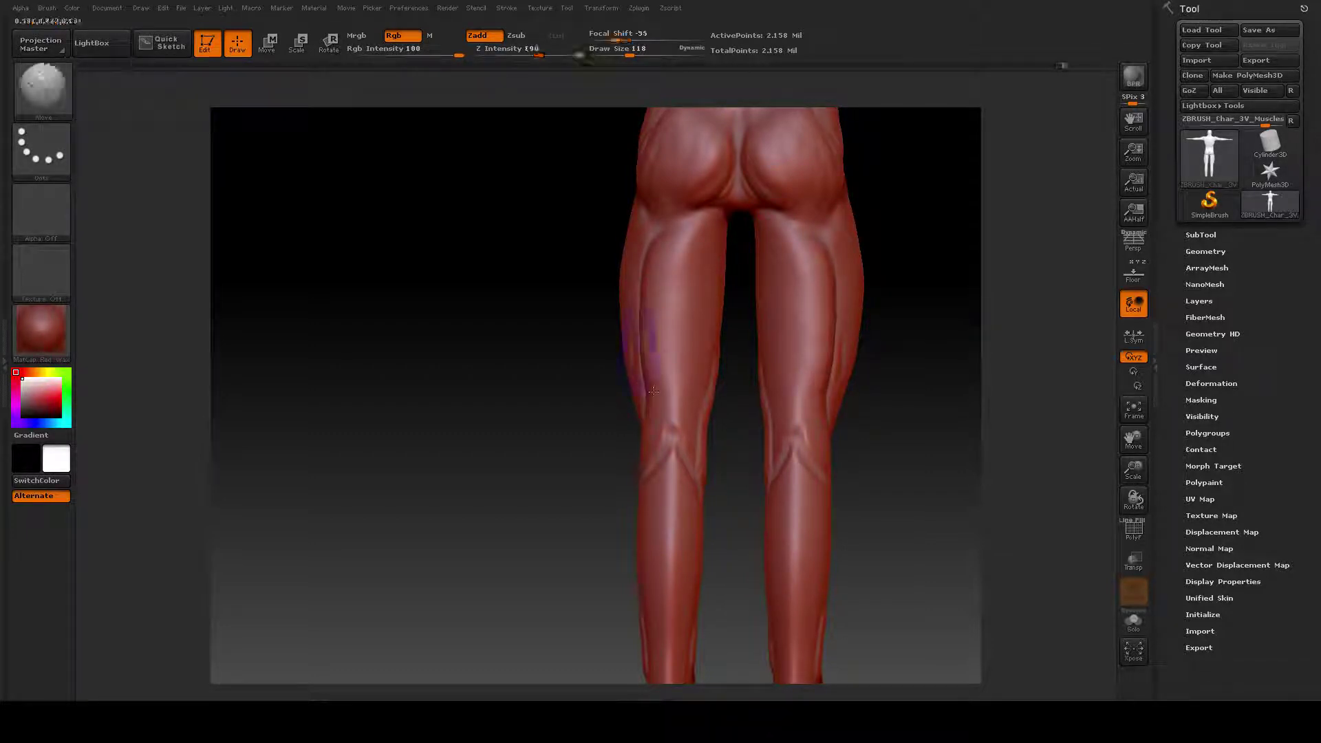
pyautogui.keyDown('shift'); pyautogui.moveTo(647, 333); pyautogui.dragTo(642, 361); pyautogui.keyUp('shift')
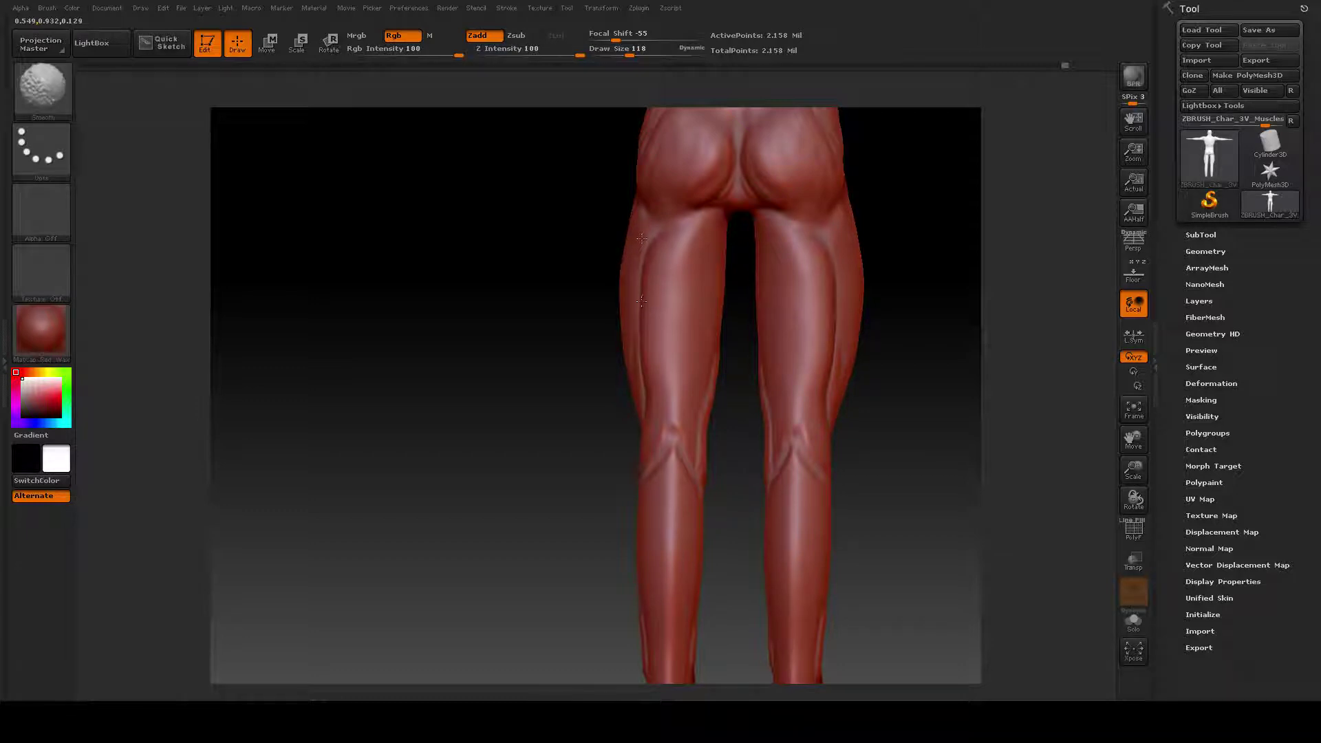
pyautogui.press('shift')
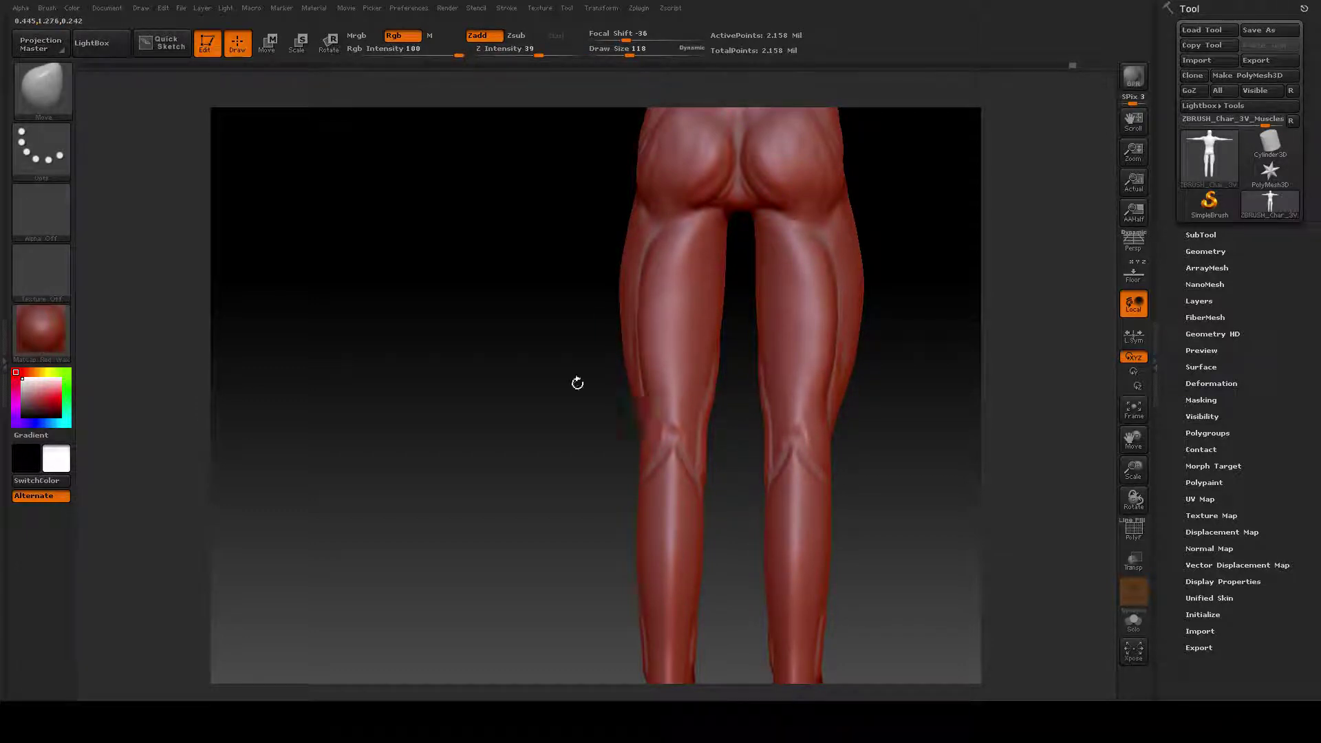
# Step: Refine and smooth the upper border between the hamstring and the outer thigh muscle below the buttock
pyautogui.moveTo(577, 383); pyautogui.dragTo(606, 372)
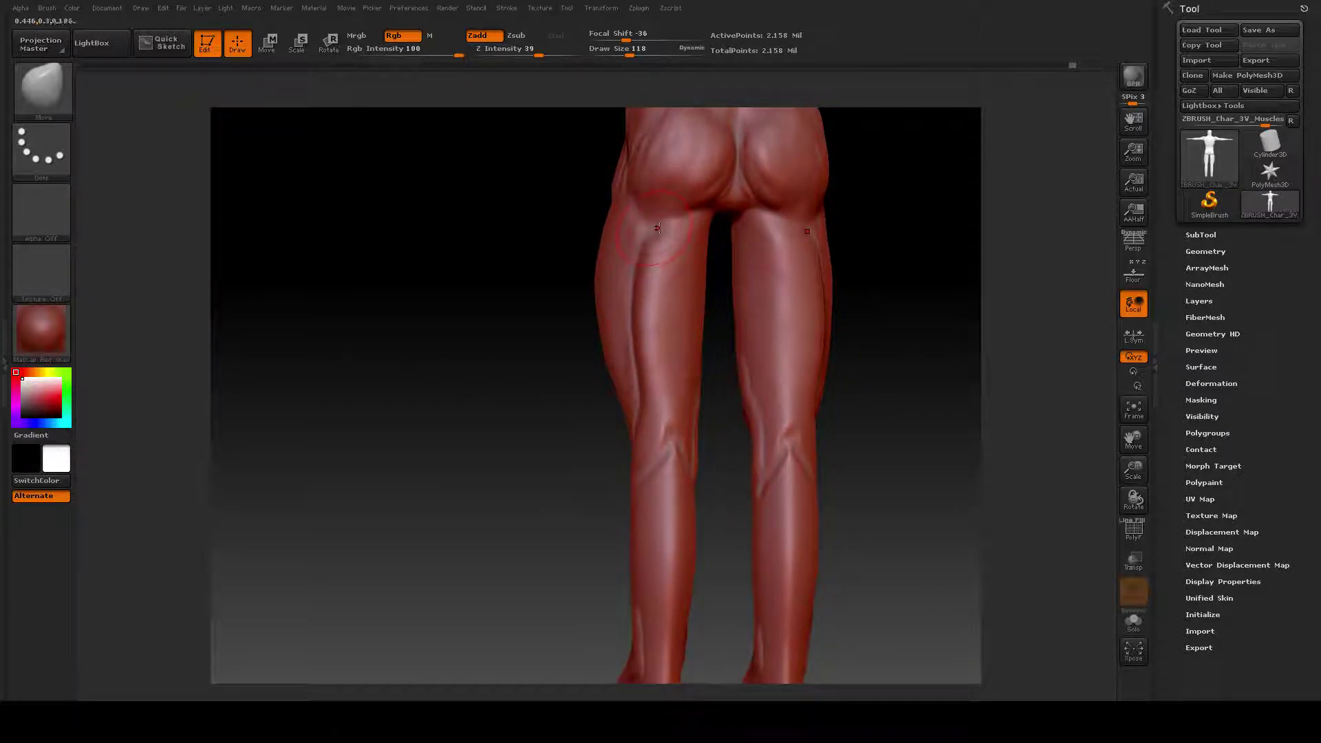
pyautogui.moveTo(525, 448); pyautogui.dragTo(487, 449)
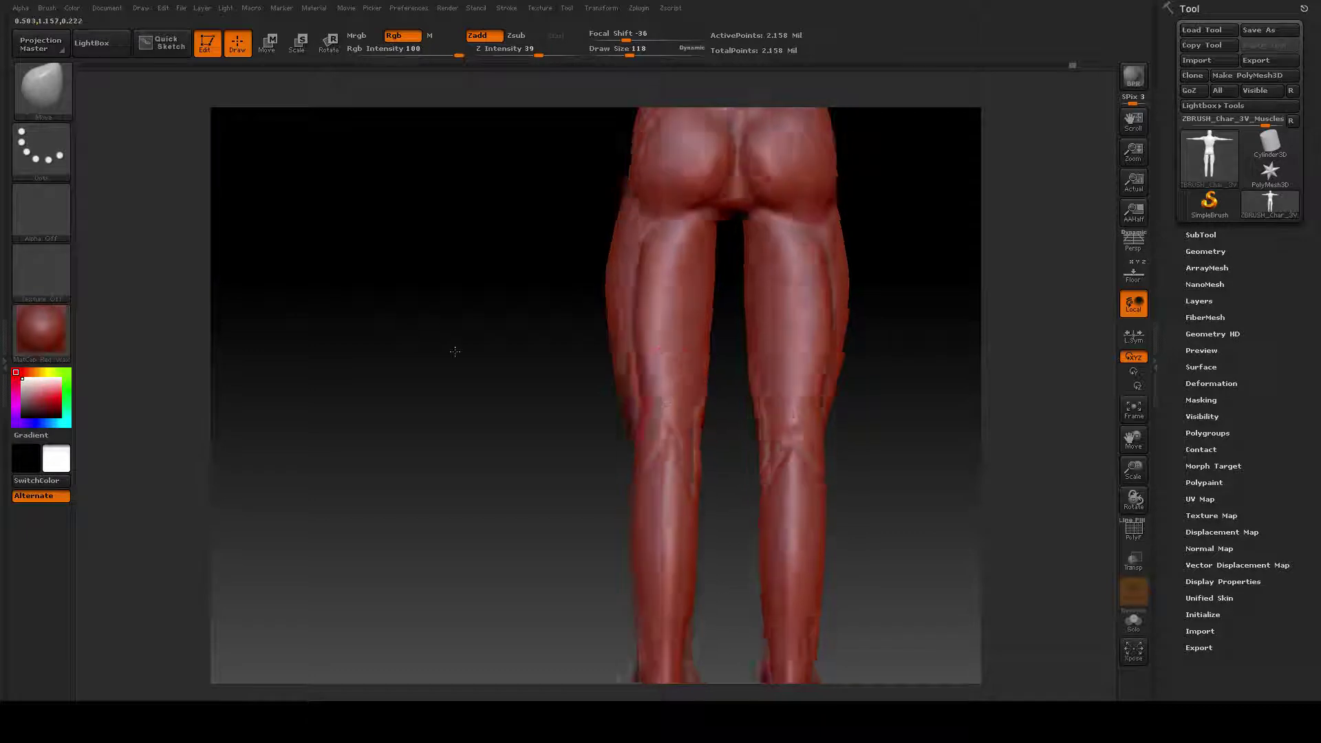
pyautogui.moveTo(451, 351); pyautogui.dragTo(585, 317)
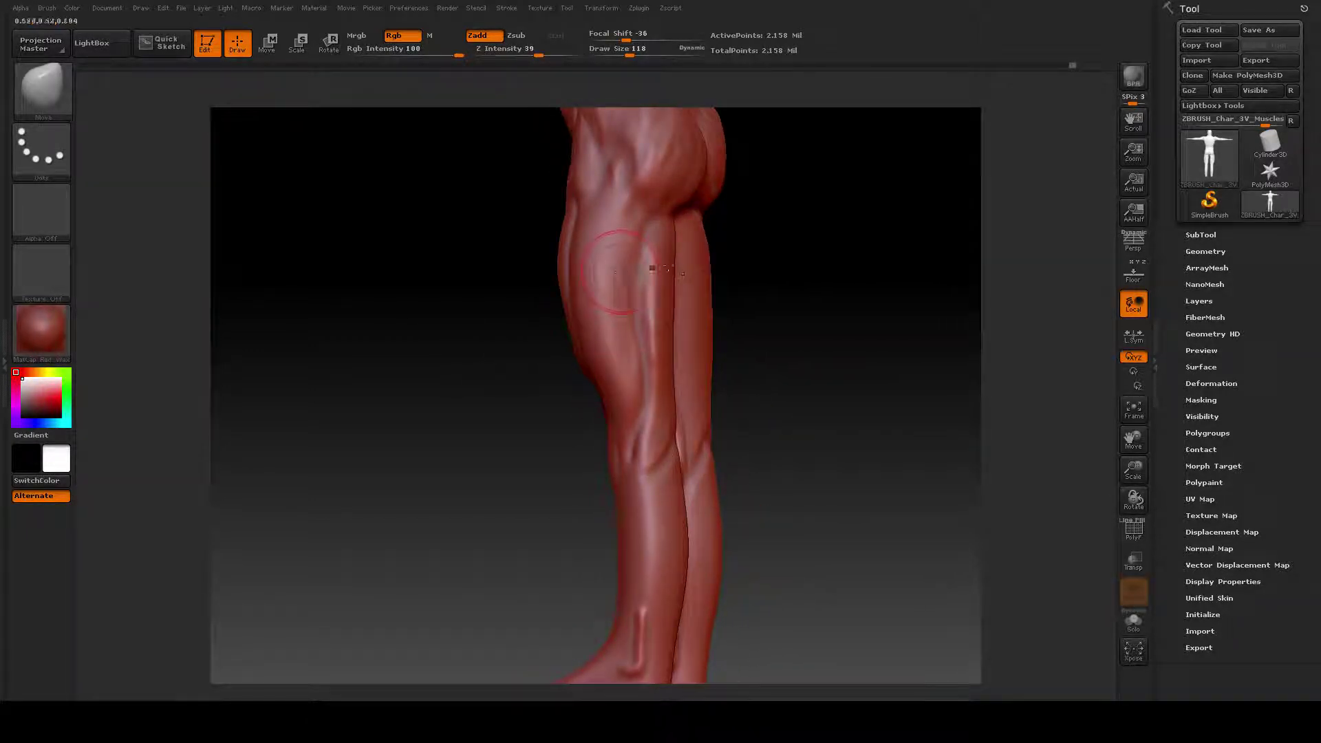
pyautogui.keyDown('shift'); pyautogui.moveTo(651, 267); pyautogui.dragTo(652, 243); pyautogui.keyUp('shift')
pyautogui.moveTo(740, 396); pyautogui.dragTo(708, 410)
pyautogui.moveTo(797, 376)
pyautogui.mouseDown()
pyautogui.moveTo(855, 359)
pyautogui.moveTo(720, 341)
pyautogui.mouseUp()
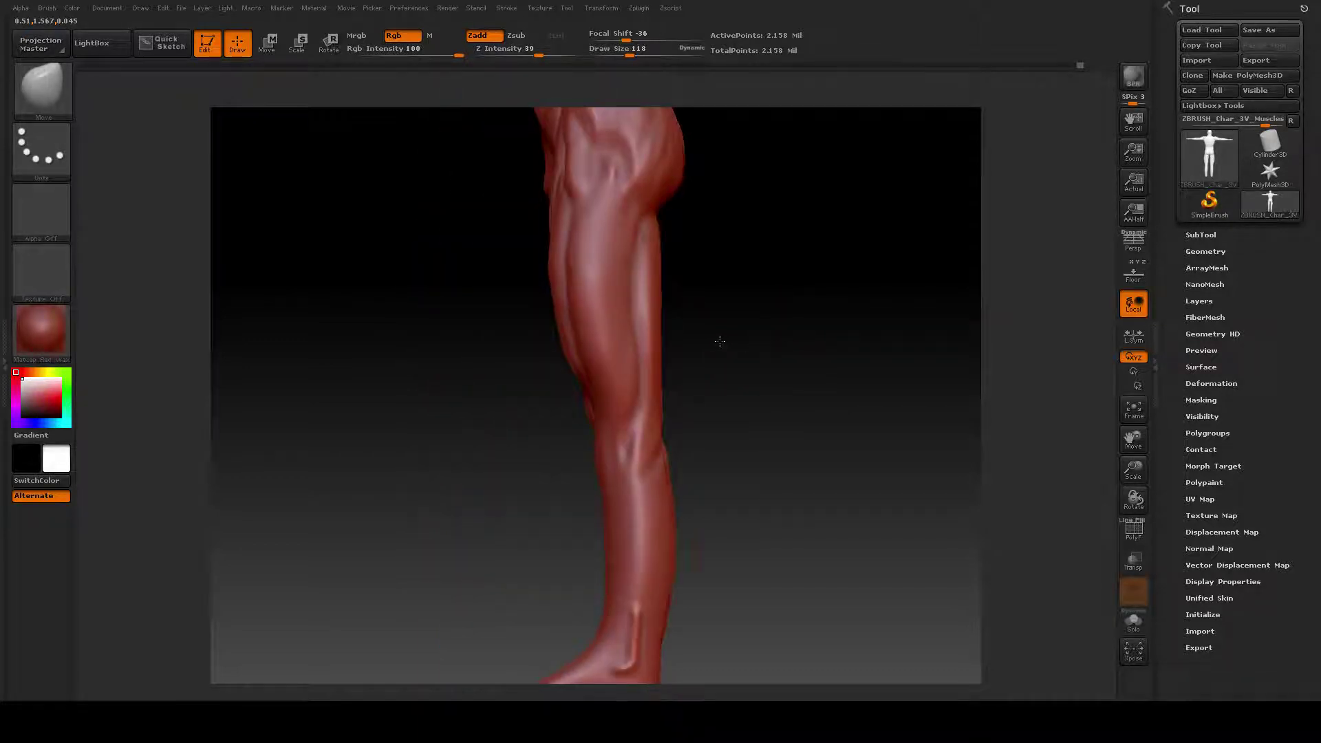
# Step: Turn on the floor reference, set the Move brush draw size to 145, and compare the leg contours with the reference wireframe
pyautogui.click(1134, 273)
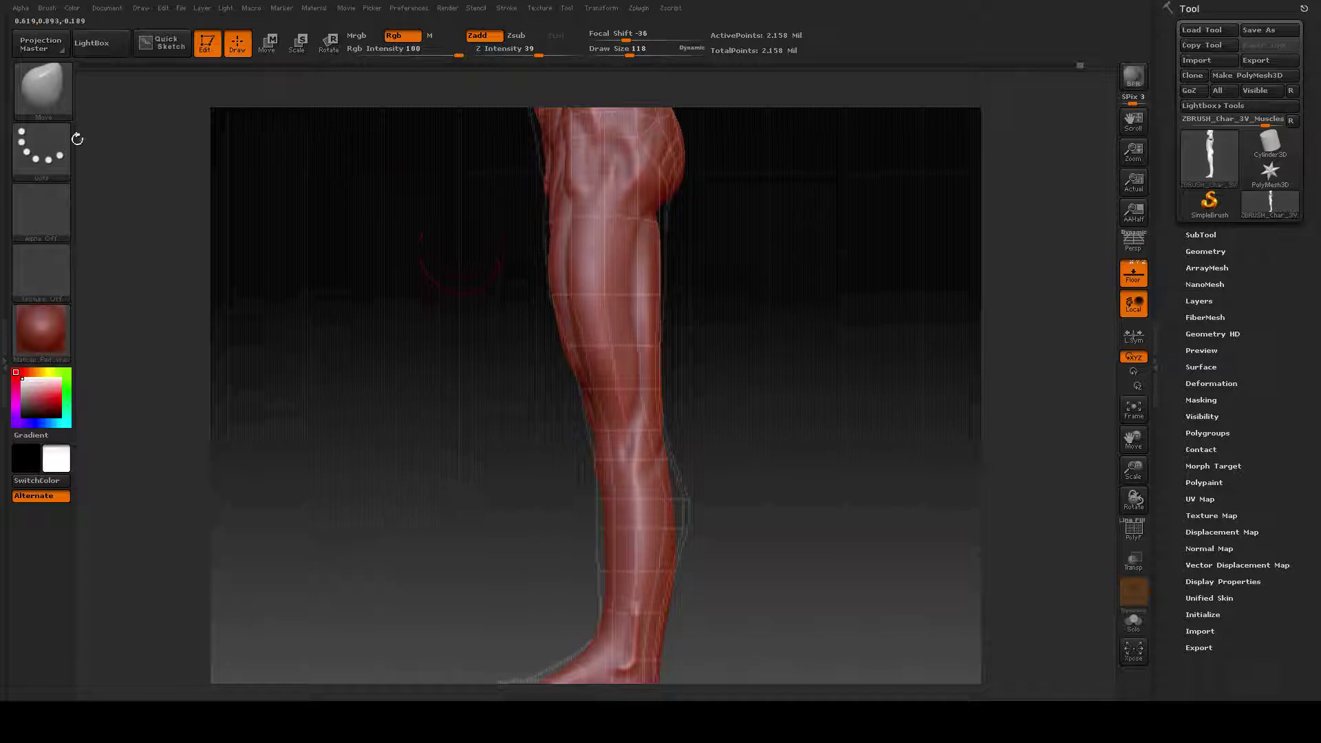
pyautogui.click(50, 88)
pyautogui.press('space')
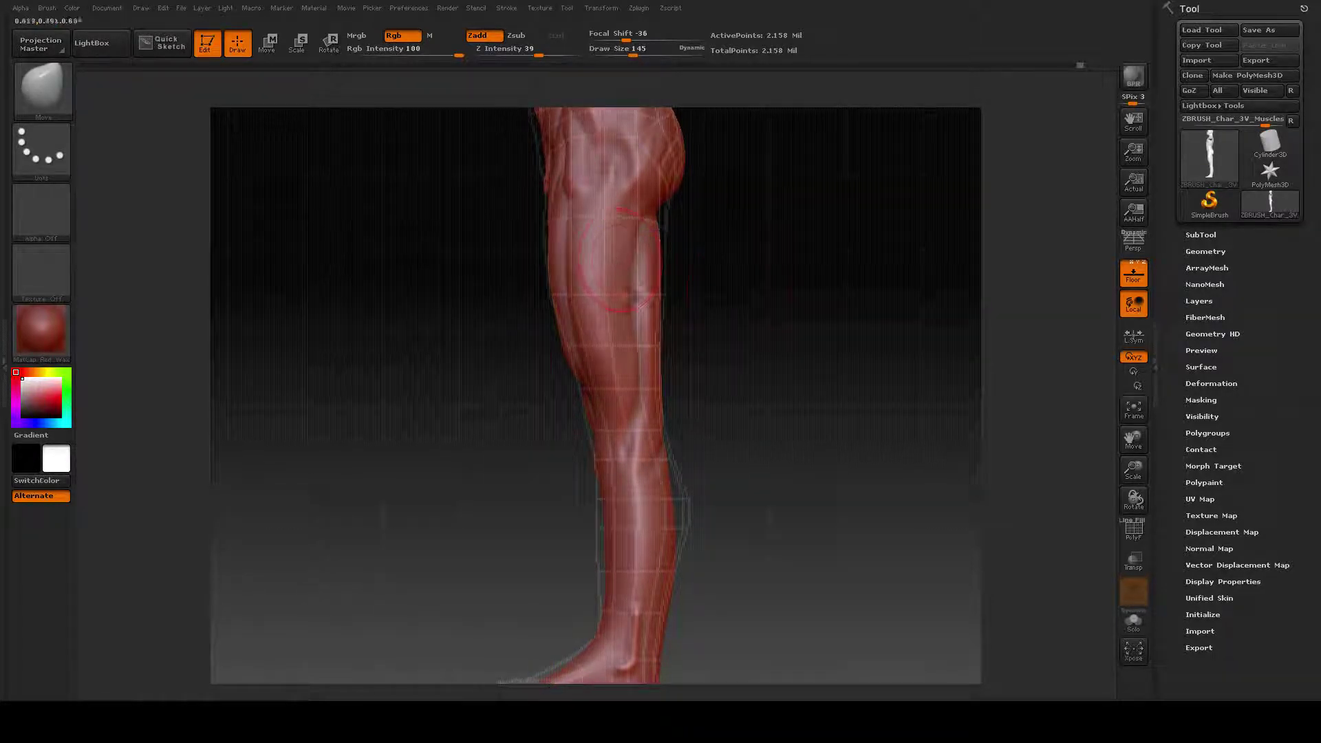
pyautogui.moveTo(725, 290); pyautogui.dragTo(791, 284)
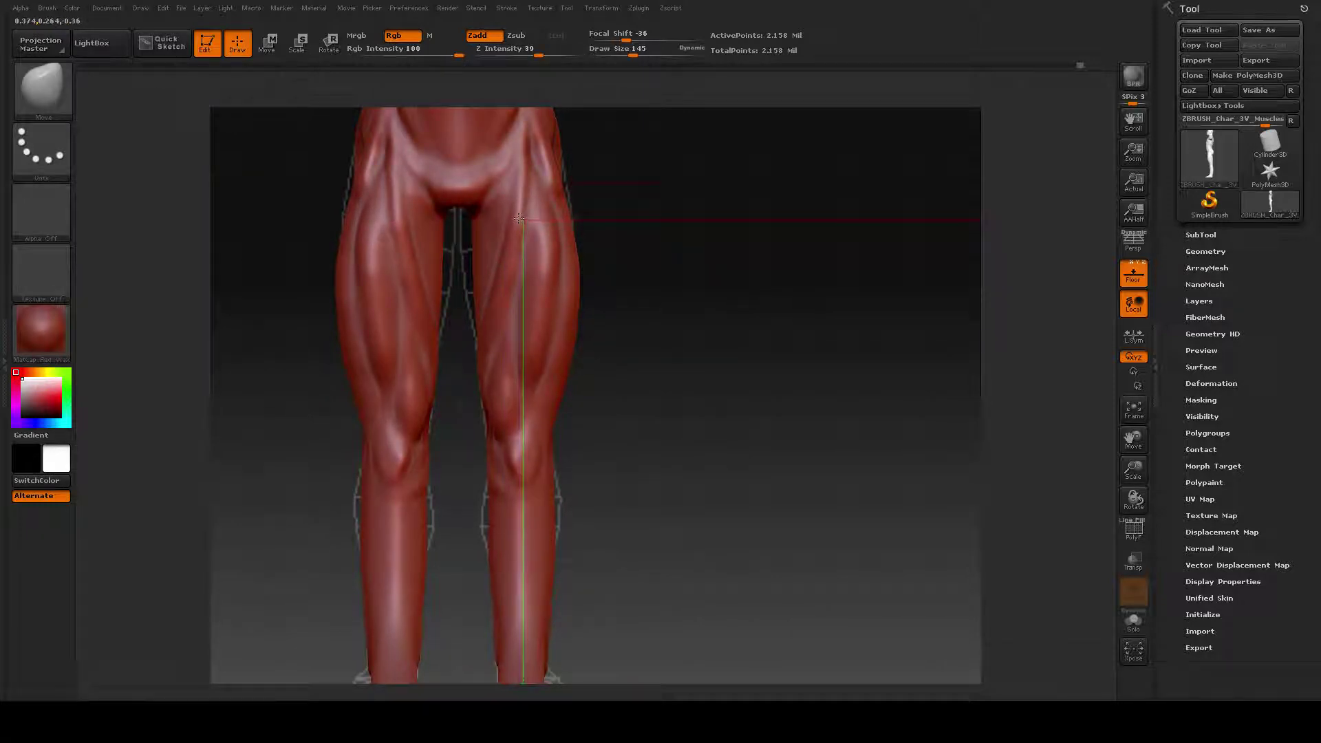
pyautogui.moveTo(726, 304); pyautogui.dragTo(741, 478)
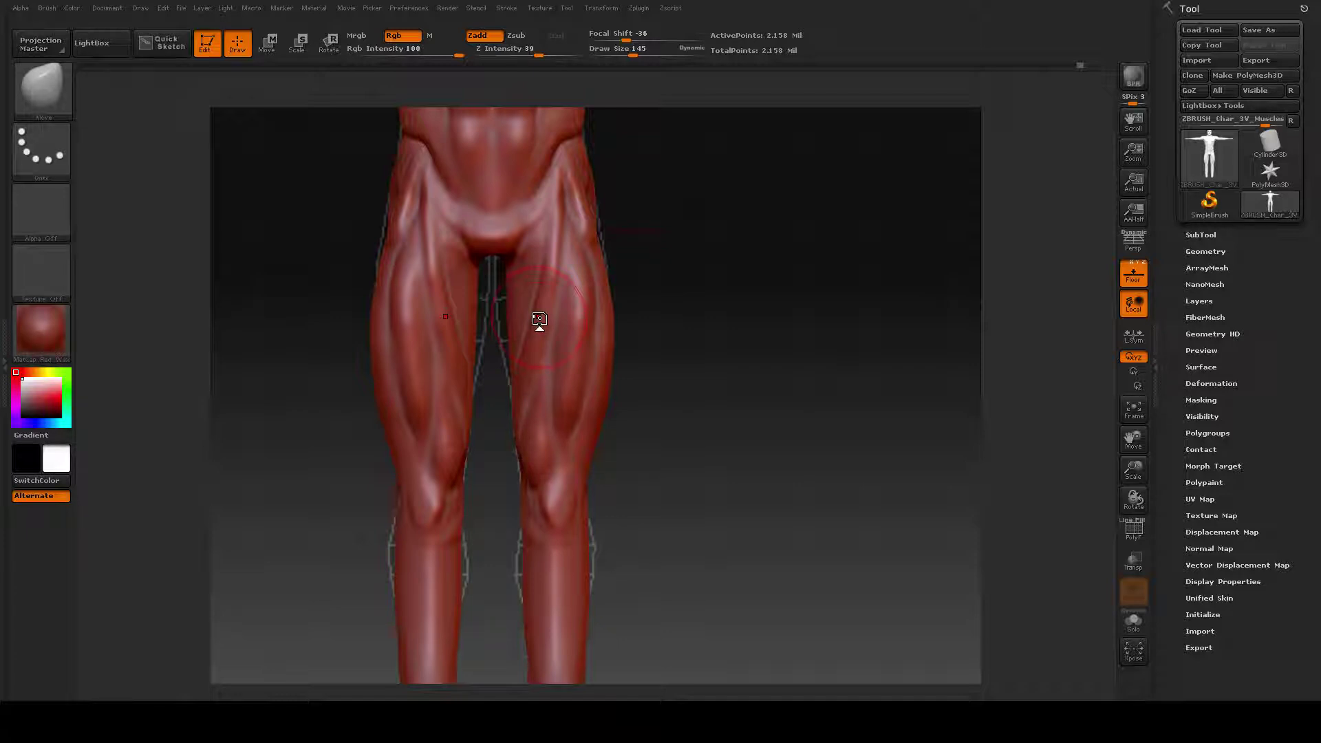
pyautogui.moveTo(725, 311)
pyautogui.mouseDown()
pyautogui.moveTo(843, 286)
pyautogui.moveTo(829, 301)
pyautogui.moveTo(660, 282)
pyautogui.mouseUp()
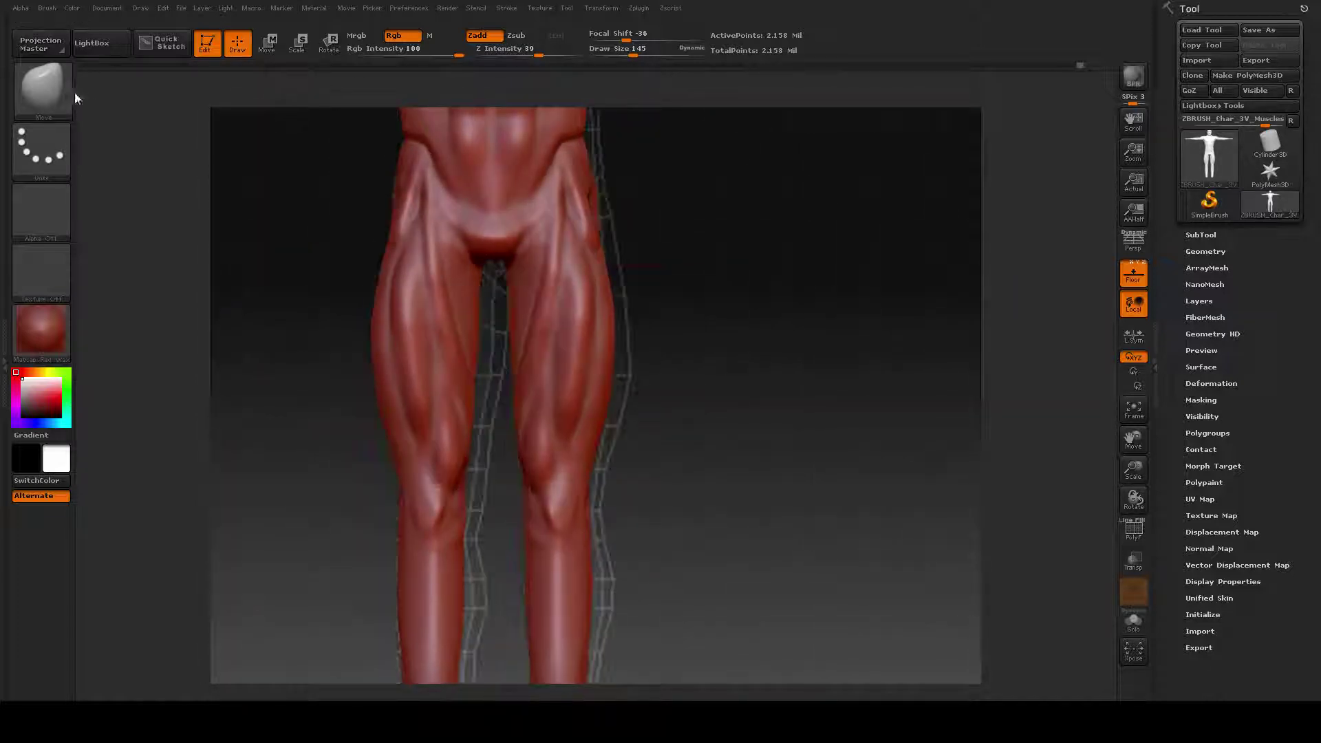
# Step: Build up the upper inner thigh muscle near the groin with ClayBuildup at Z Intensity 12 and draw size 78, then smooth it
pyautogui.click(50, 92)
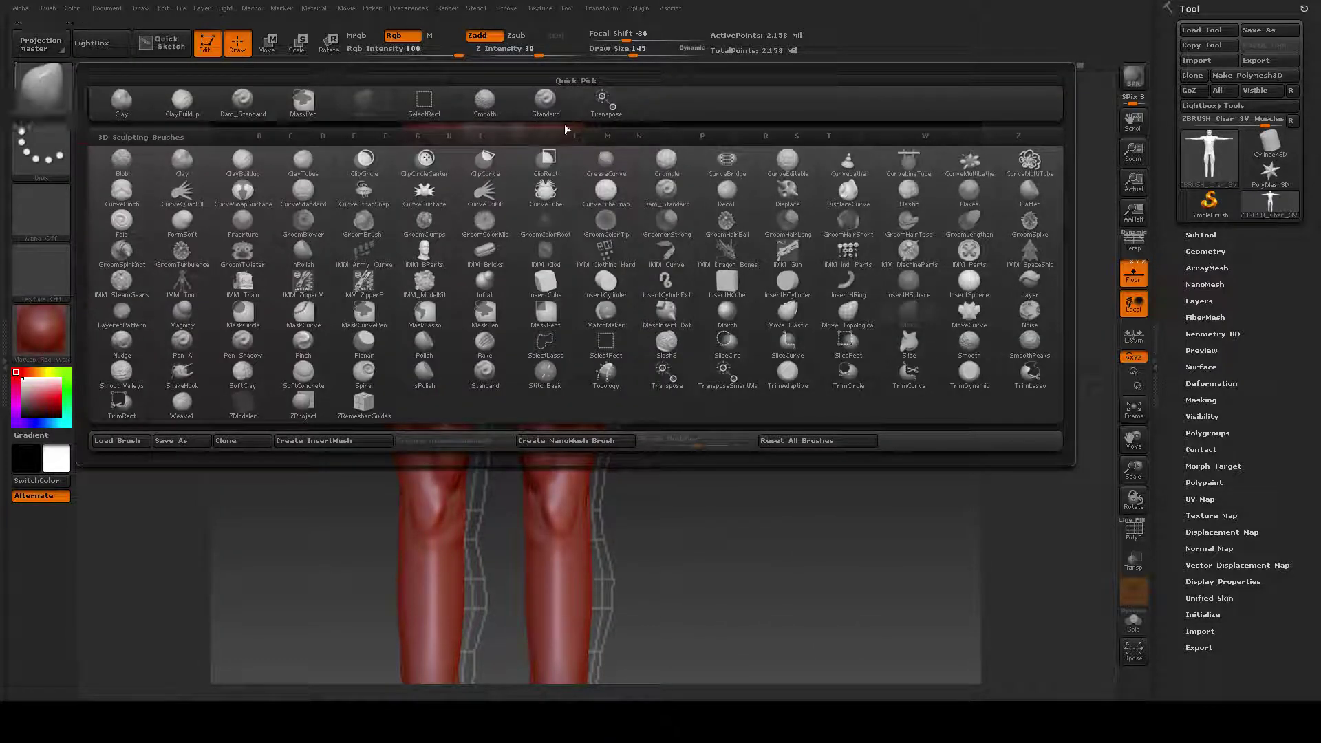
pyautogui.click(200, 115)
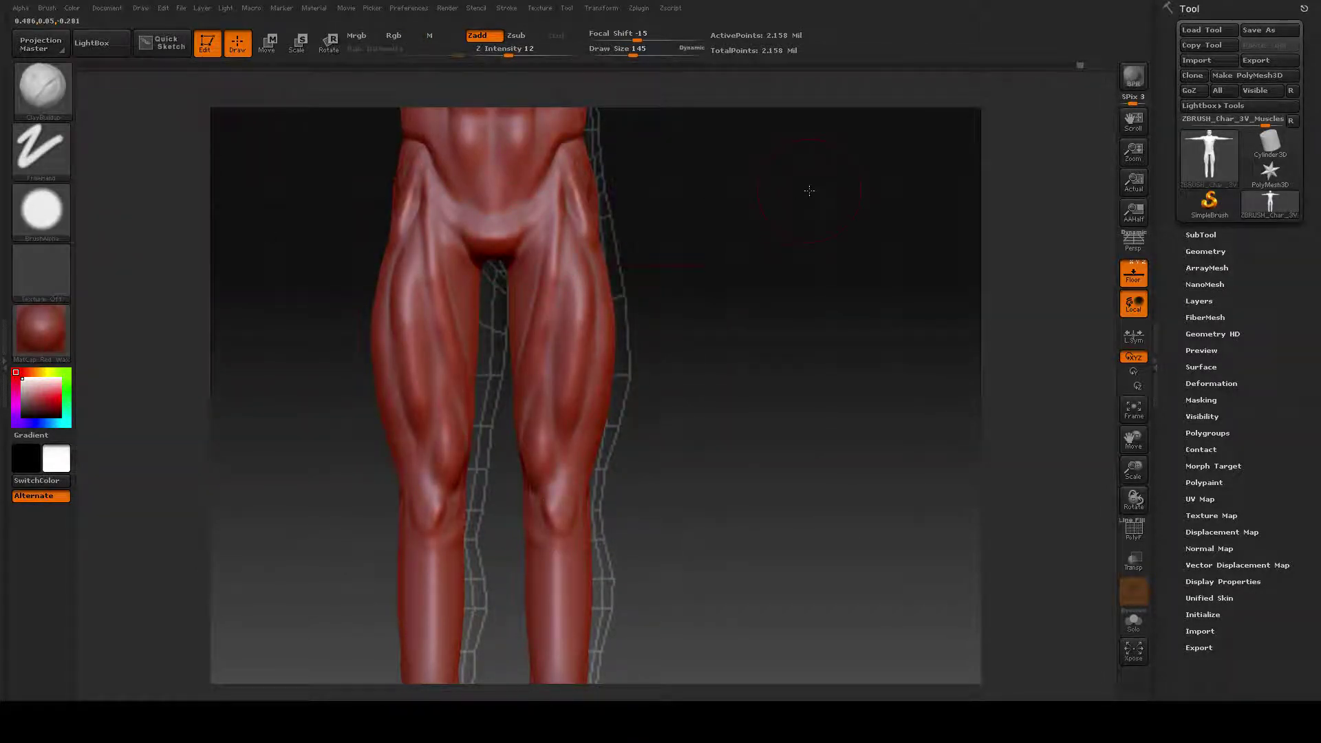
pyautogui.moveTo(805, 192); pyautogui.dragTo(622, 324)
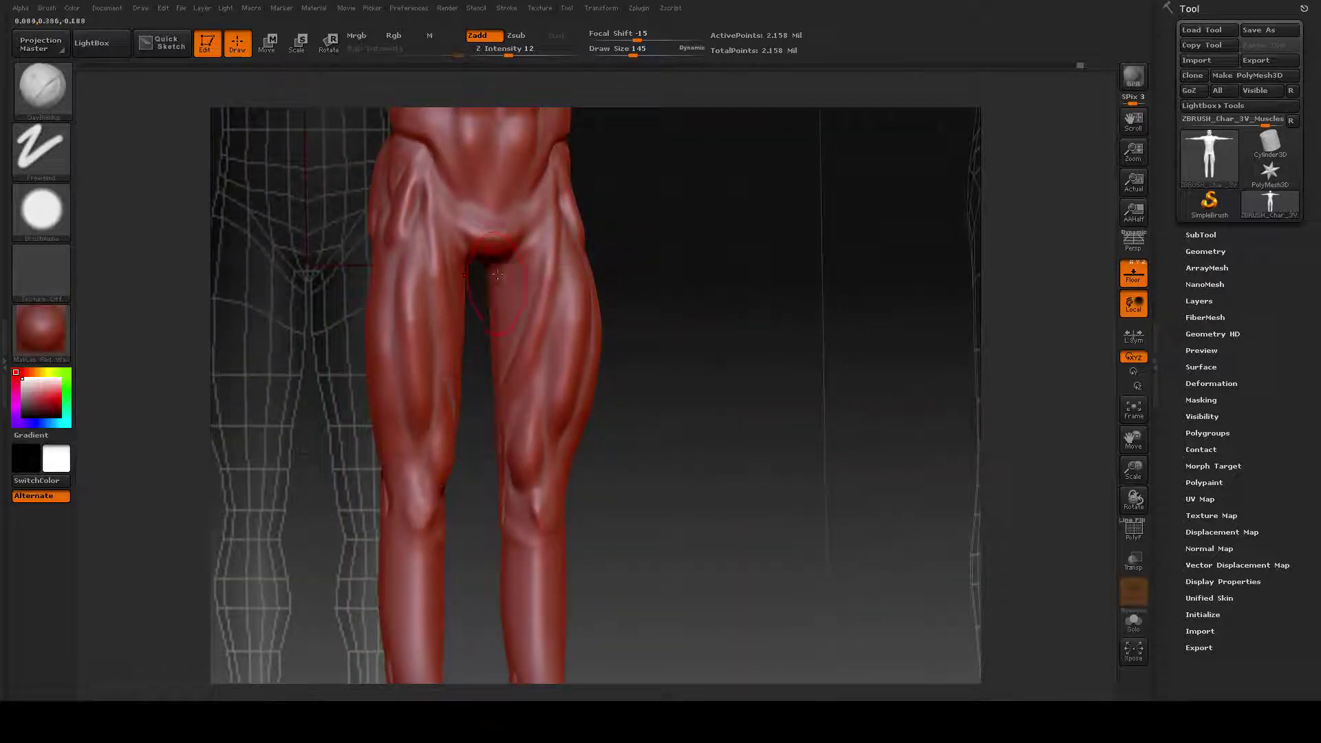
pyautogui.moveTo(491, 271); pyautogui.dragTo(528, 311)
pyautogui.moveTo(803, 323)
pyautogui.mouseDown()
pyautogui.moveTo(854, 324)
pyautogui.moveTo(792, 324)
pyautogui.mouseUp()
pyautogui.press('space')
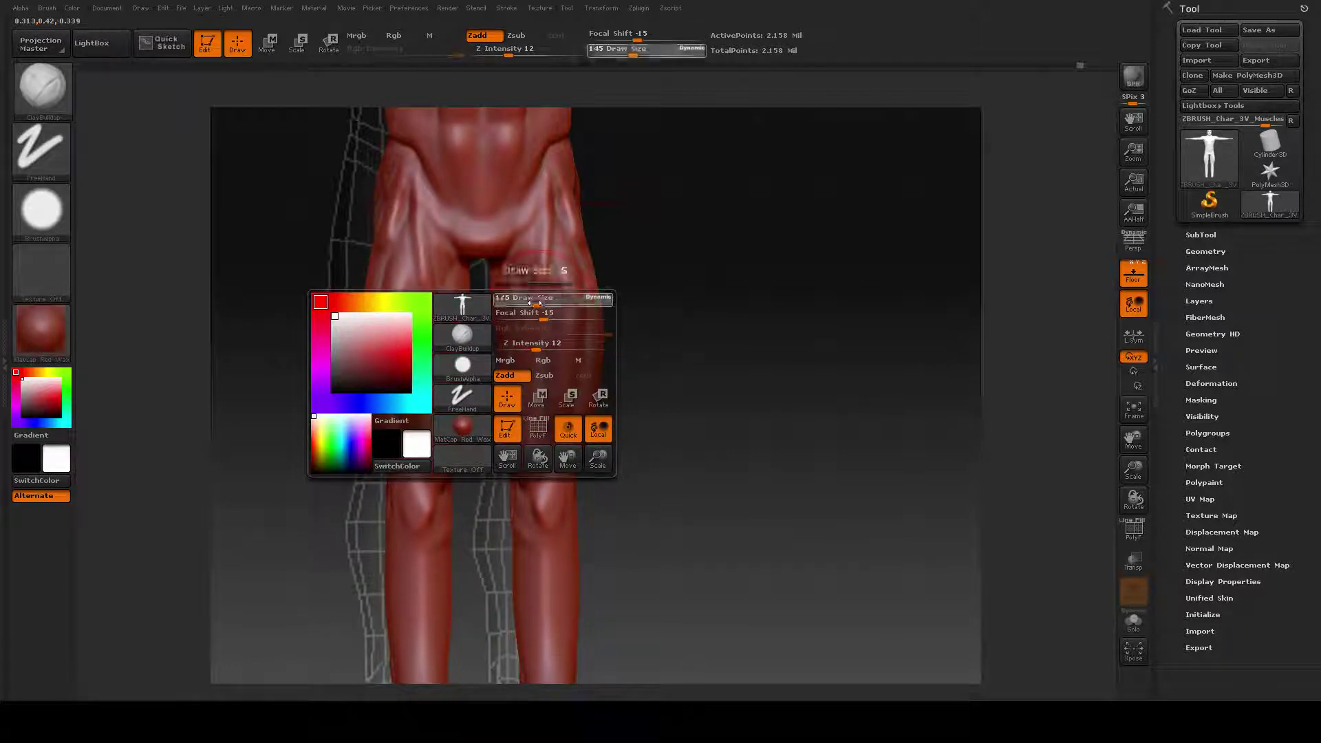
pyautogui.moveTo(540, 301); pyautogui.dragTo(529, 302)
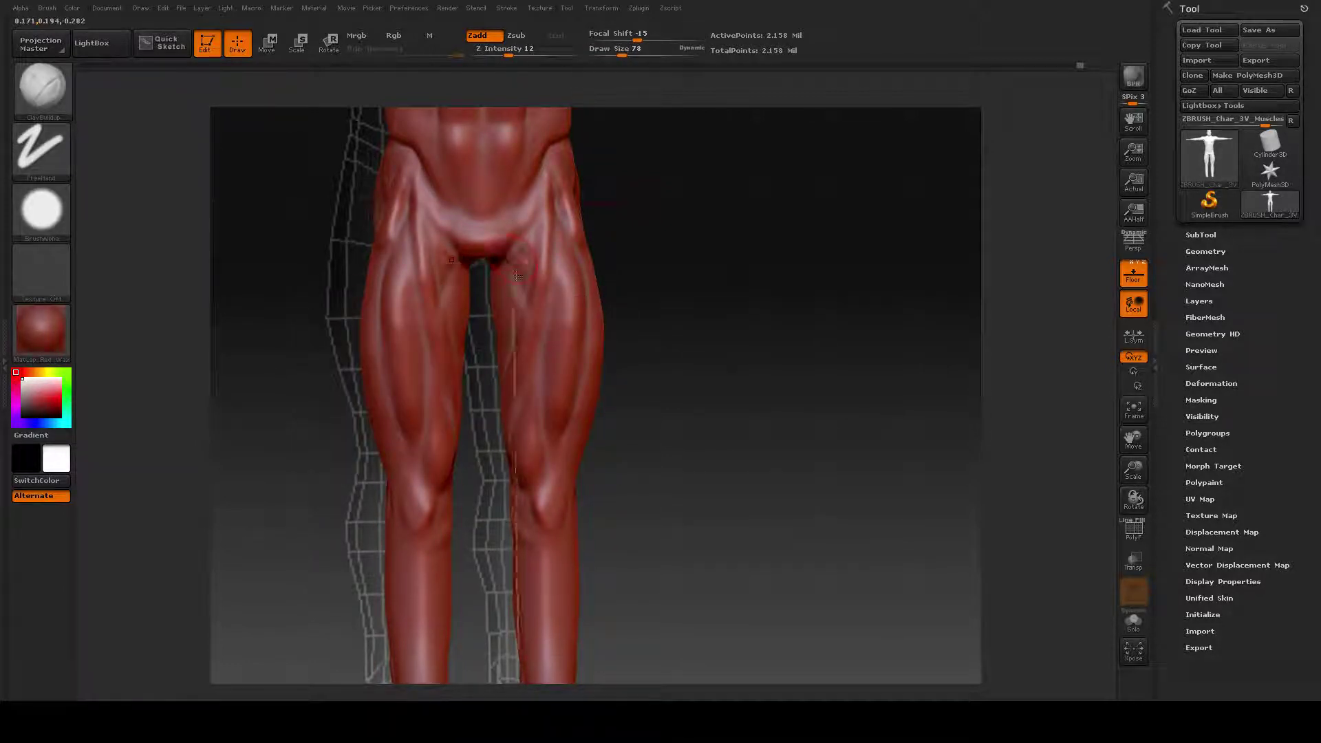
pyautogui.press('shift')
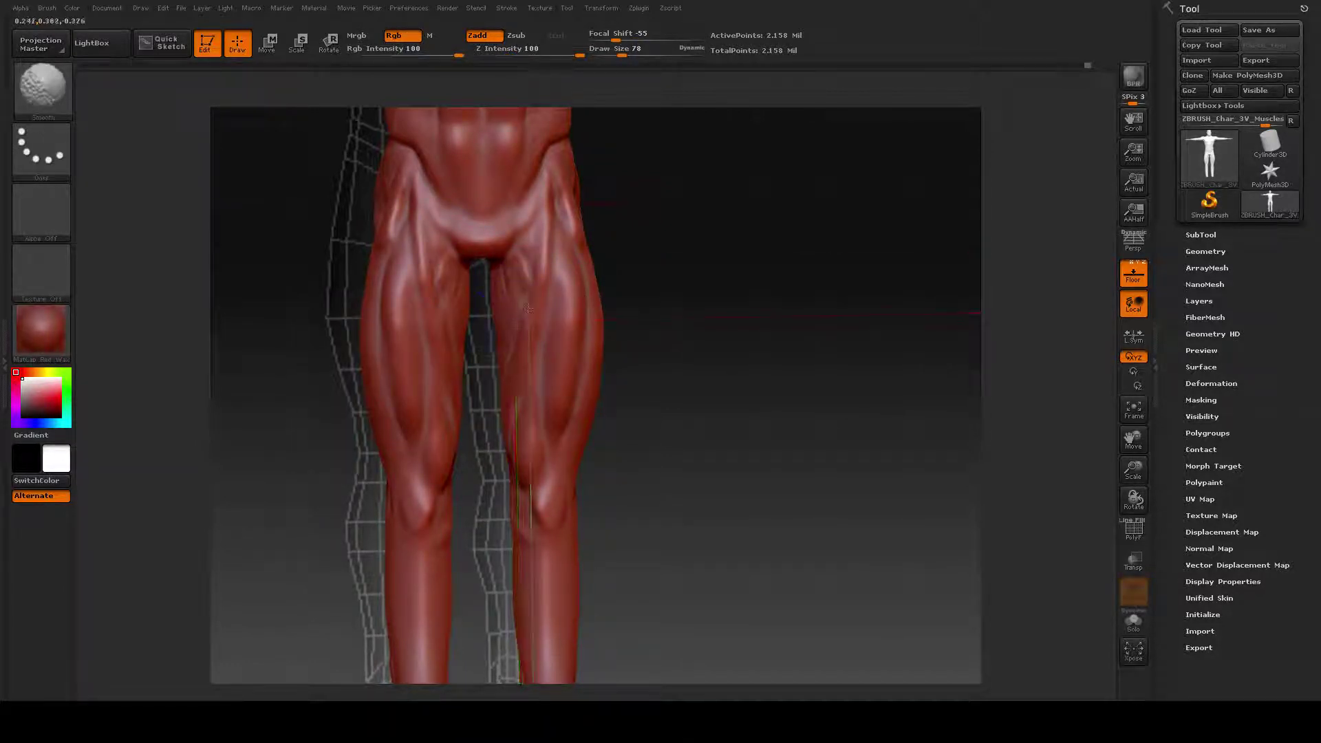
# Step: Extend the inner thigh volume around to the back of the leg and smooth it into the groin area
pyautogui.moveTo(675, 315)
pyautogui.mouseDown()
pyautogui.moveTo(759, 306)
pyautogui.moveTo(519, 303)
pyautogui.mouseUp()
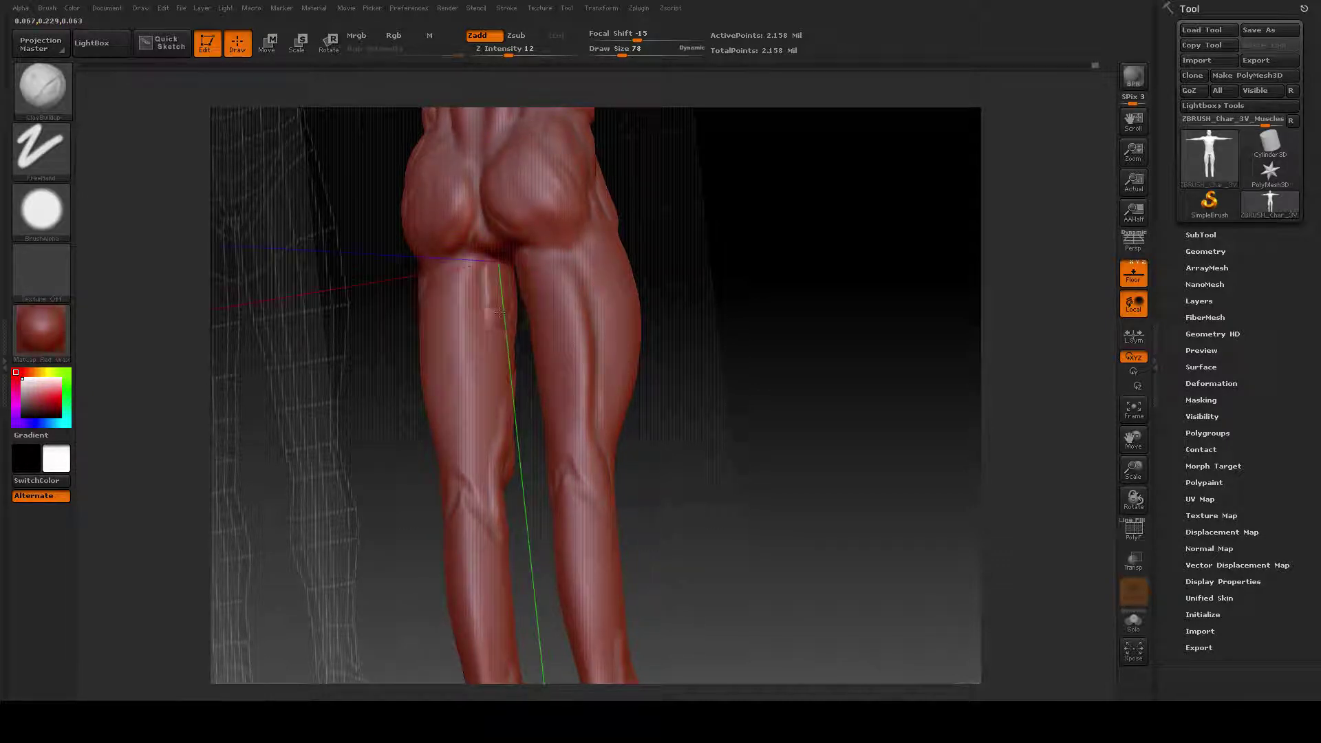
pyautogui.press('shift')
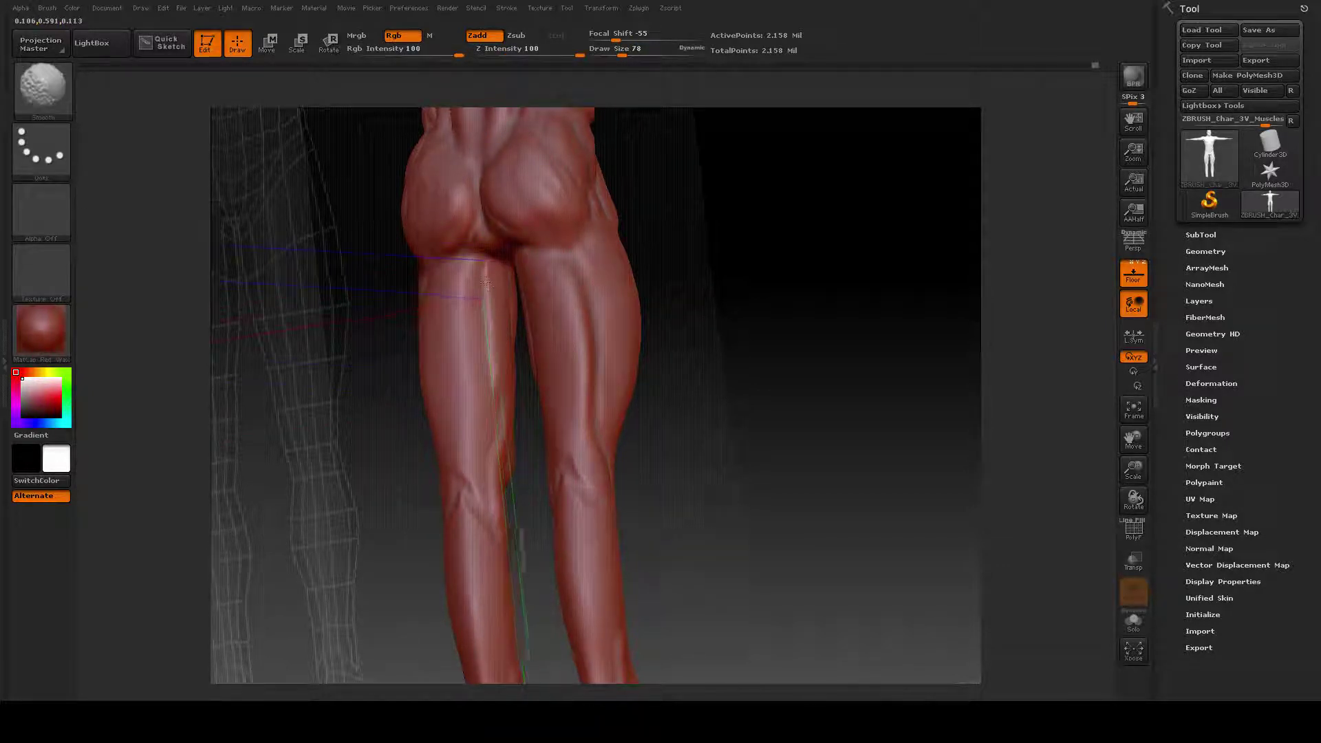
pyautogui.moveTo(810, 356)
pyautogui.mouseDown()
pyautogui.moveTo(718, 376)
pyautogui.moveTo(661, 372)
pyautogui.mouseUp()
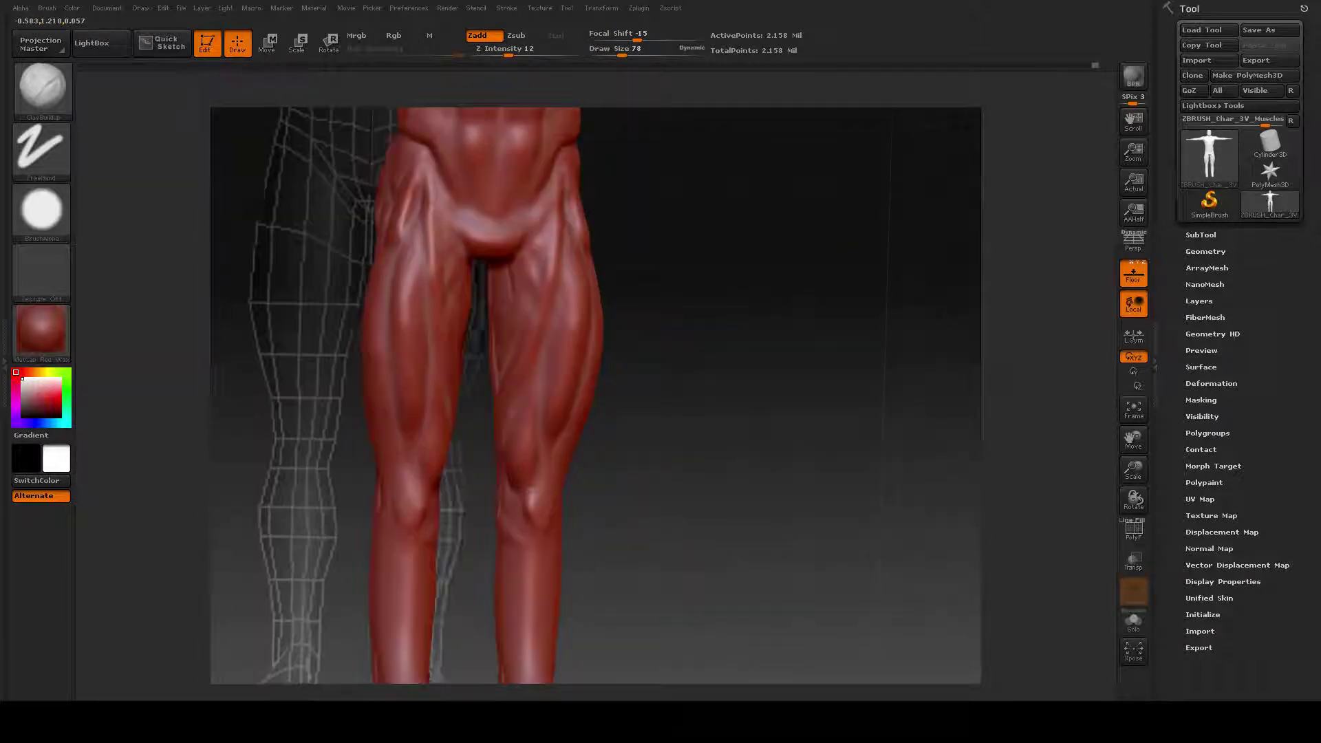
pyautogui.press('shift')
pyautogui.keyDown('shift'); pyautogui.moveTo(540, 266); pyautogui.dragTo(530, 296); pyautogui.keyUp('shift')
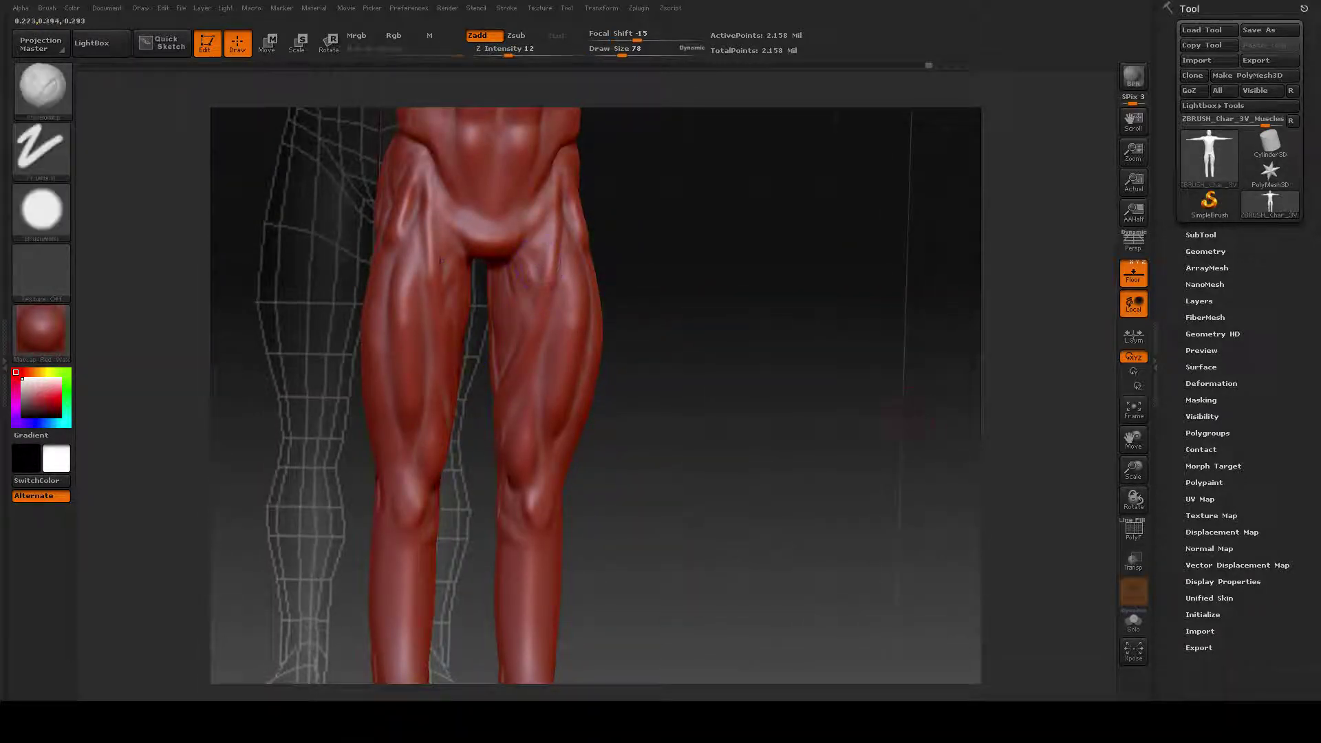
pyautogui.moveTo(743, 344)
pyautogui.mouseDown()
pyautogui.moveTo(661, 348)
pyautogui.moveTo(730, 348)
pyautogui.mouseUp()
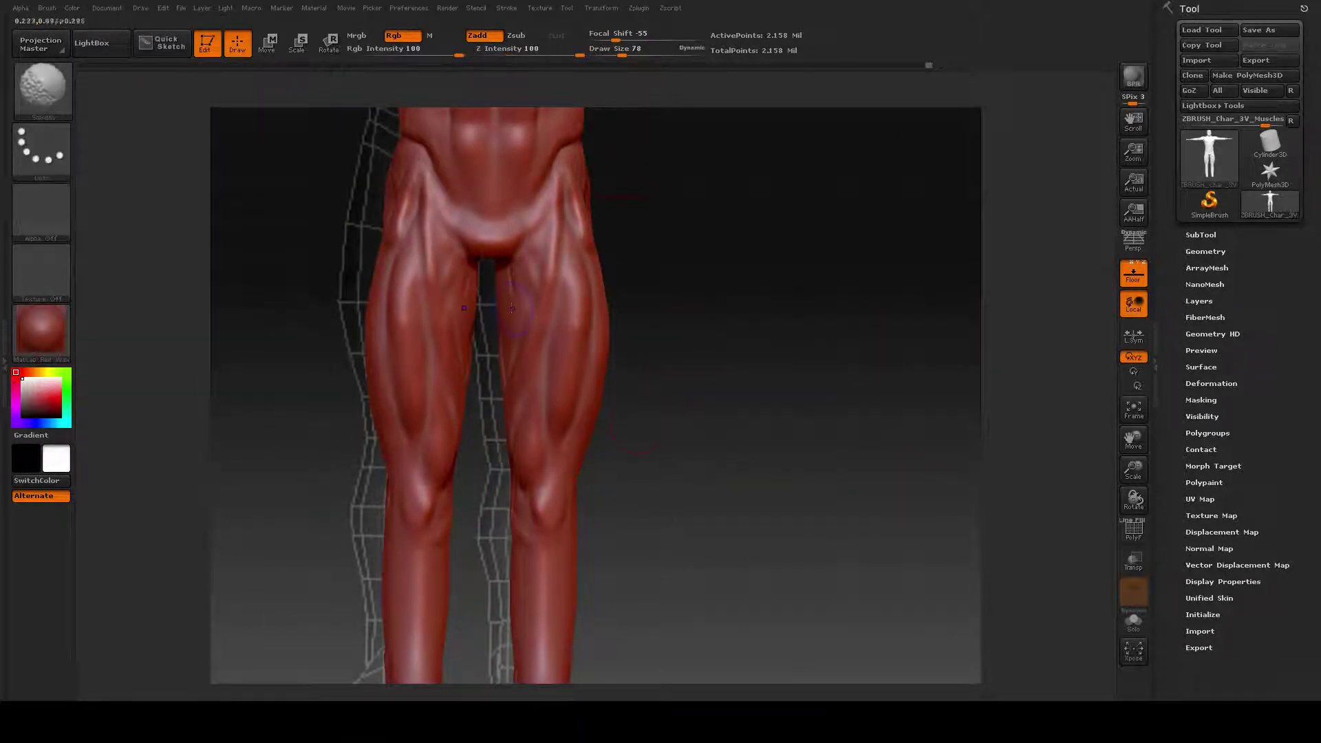
pyautogui.moveTo(520, 289)
pyautogui.keyDown('shift'); pyautogui.mouseDown()
pyautogui.moveTo(512, 309)
pyautogui.moveTo(512, 280)
pyautogui.moveTo(540, 289)
pyautogui.mouseUp(); pyautogui.keyUp('shift')
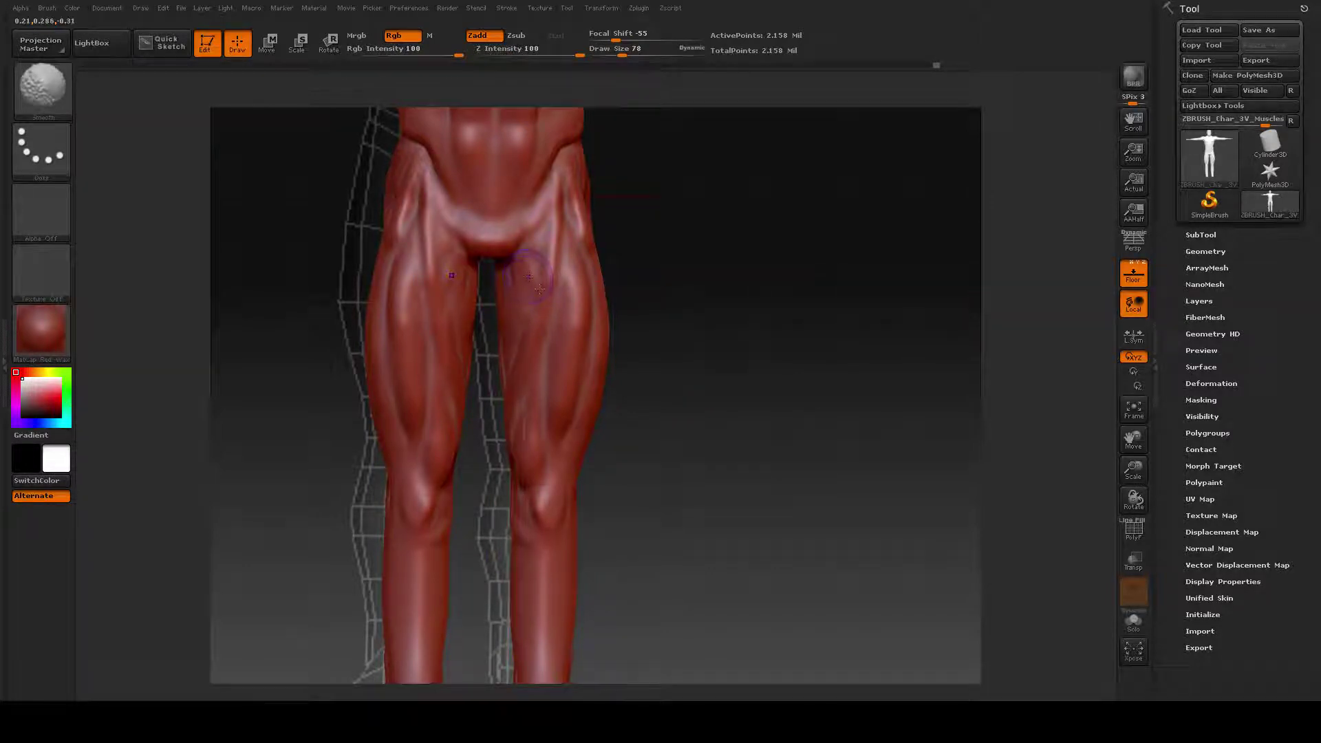
# Step: Carve a crease along the upper inner thigh muscle with the Dam_Standard brush and set its Z Intensity to 12
pyautogui.click(50, 89)
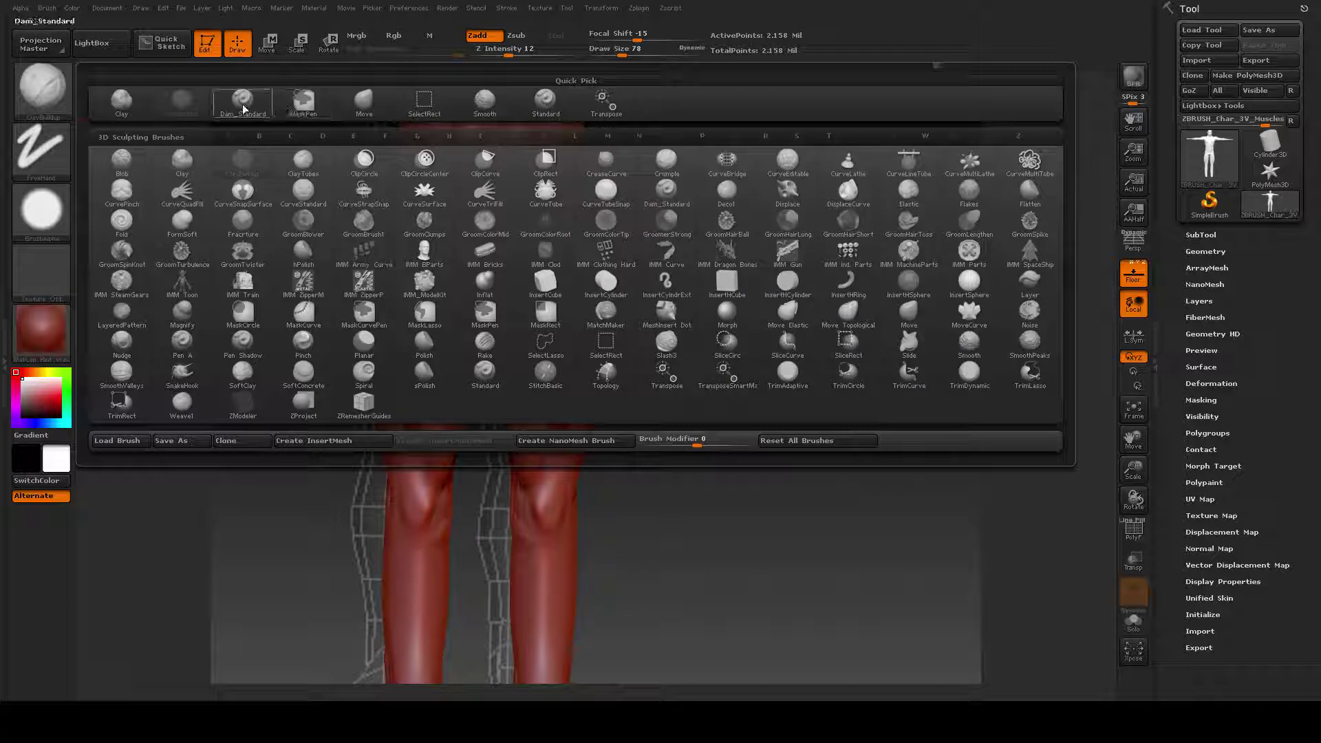
pyautogui.click(320, 103)
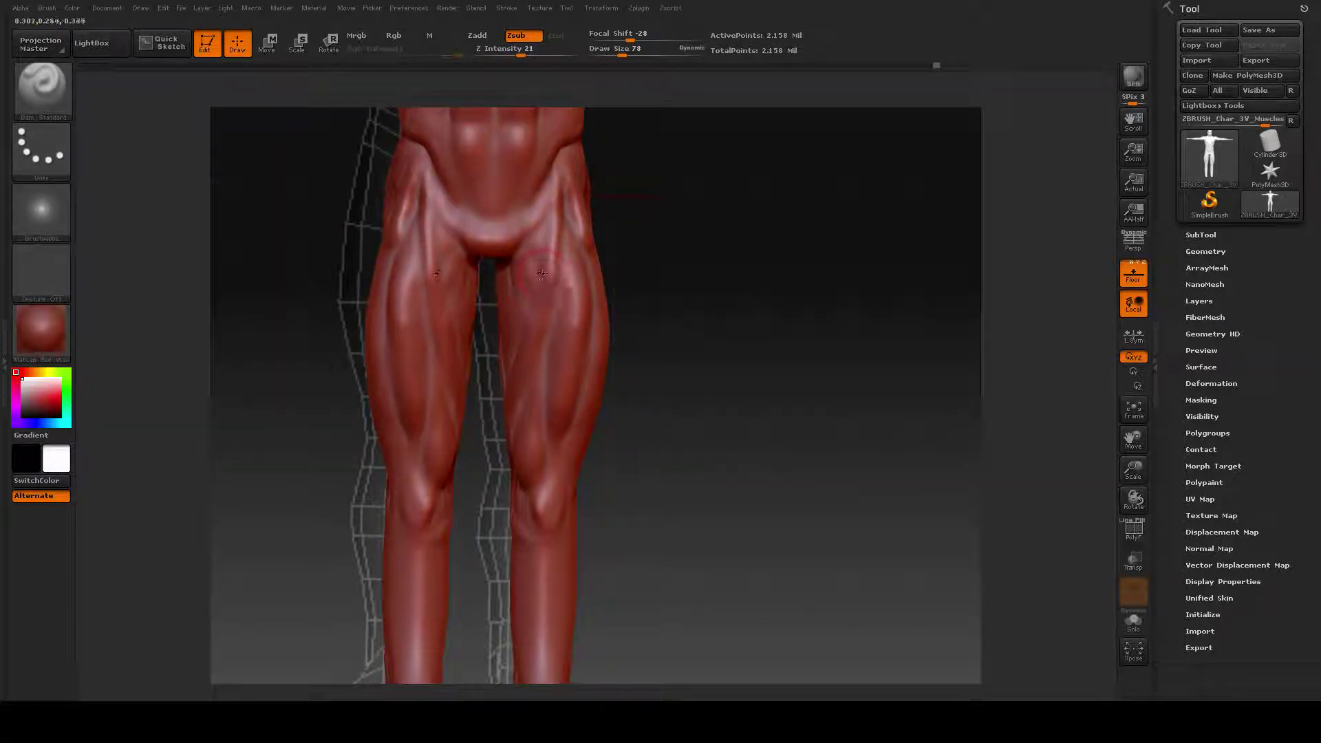
pyautogui.moveTo(556, 228); pyautogui.dragTo(540, 256)
pyautogui.press('space')
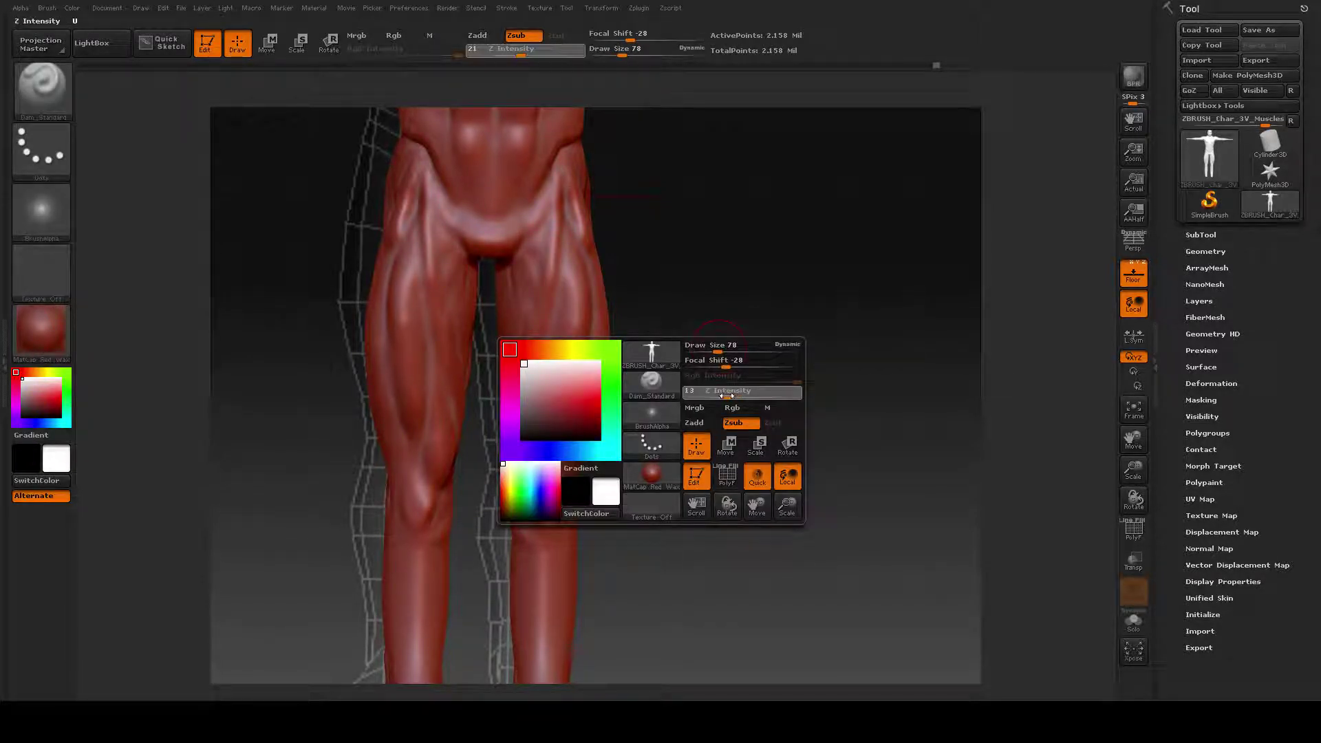
pyautogui.moveTo(727, 395); pyautogui.dragTo(723, 396)
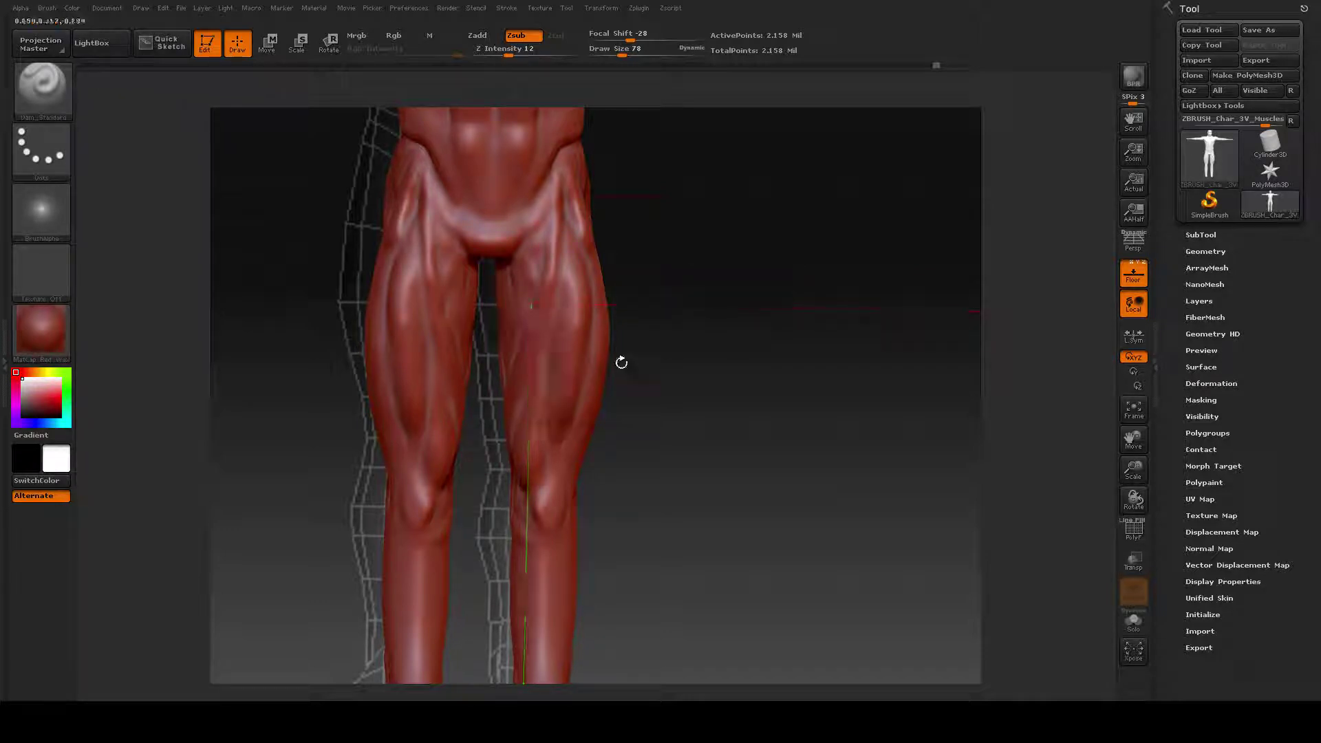
# Step: Deepen the groove running from the groin down the inner thigh with Dam_Standard at draw size 78
pyautogui.moveTo(708, 320)
pyautogui.mouseDown()
pyautogui.moveTo(743, 264)
pyautogui.moveTo(500, 282)
pyautogui.mouseUp()
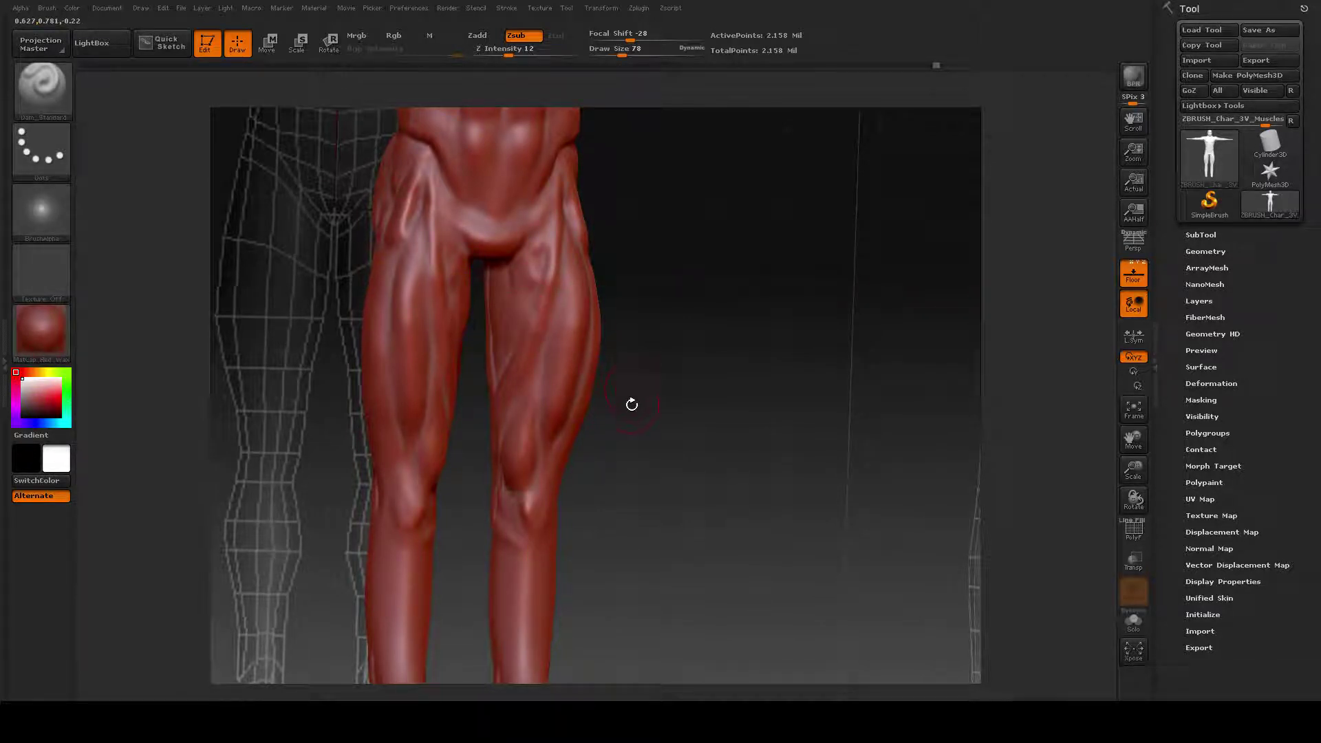
pyautogui.press('shift')
pyautogui.moveTo(545, 234); pyautogui.dragTo(528, 495)
pyautogui.moveTo(527, 314); pyautogui.dragTo(524, 327)
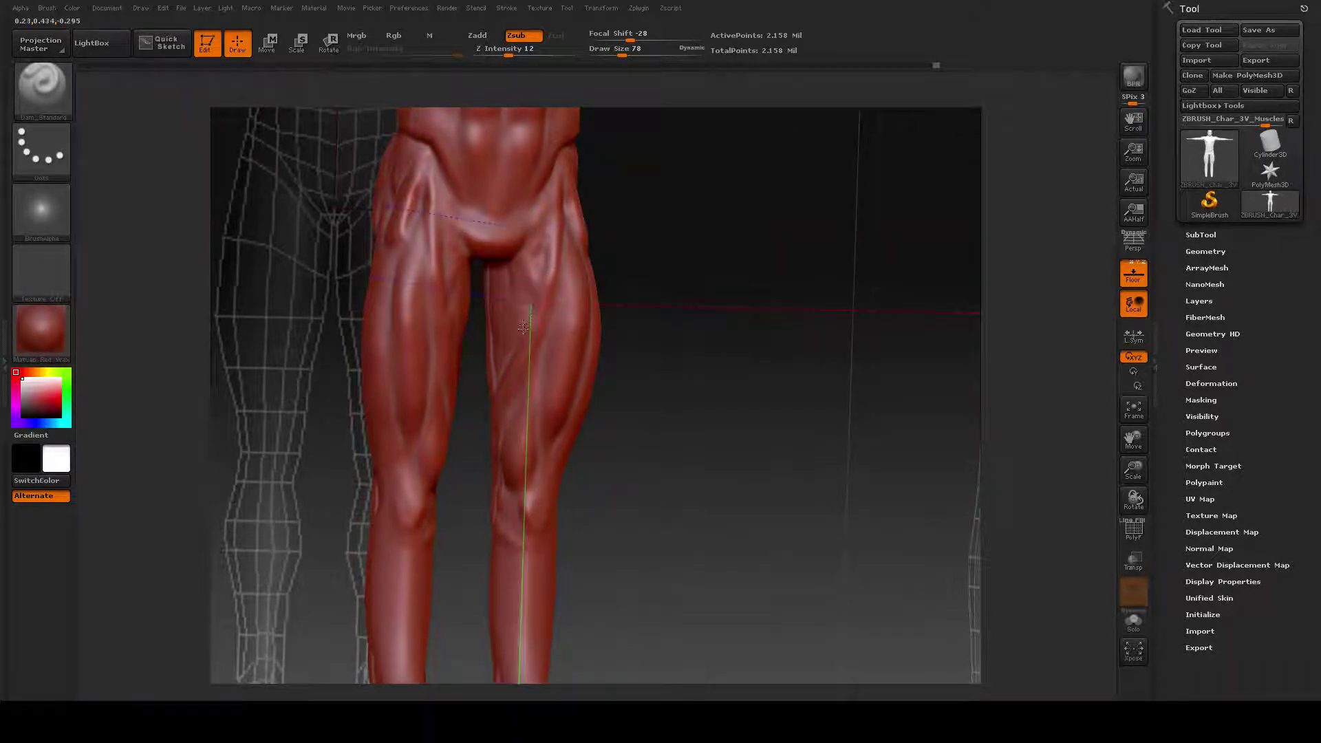
pyautogui.moveTo(490, 416); pyautogui.dragTo(490, 414)
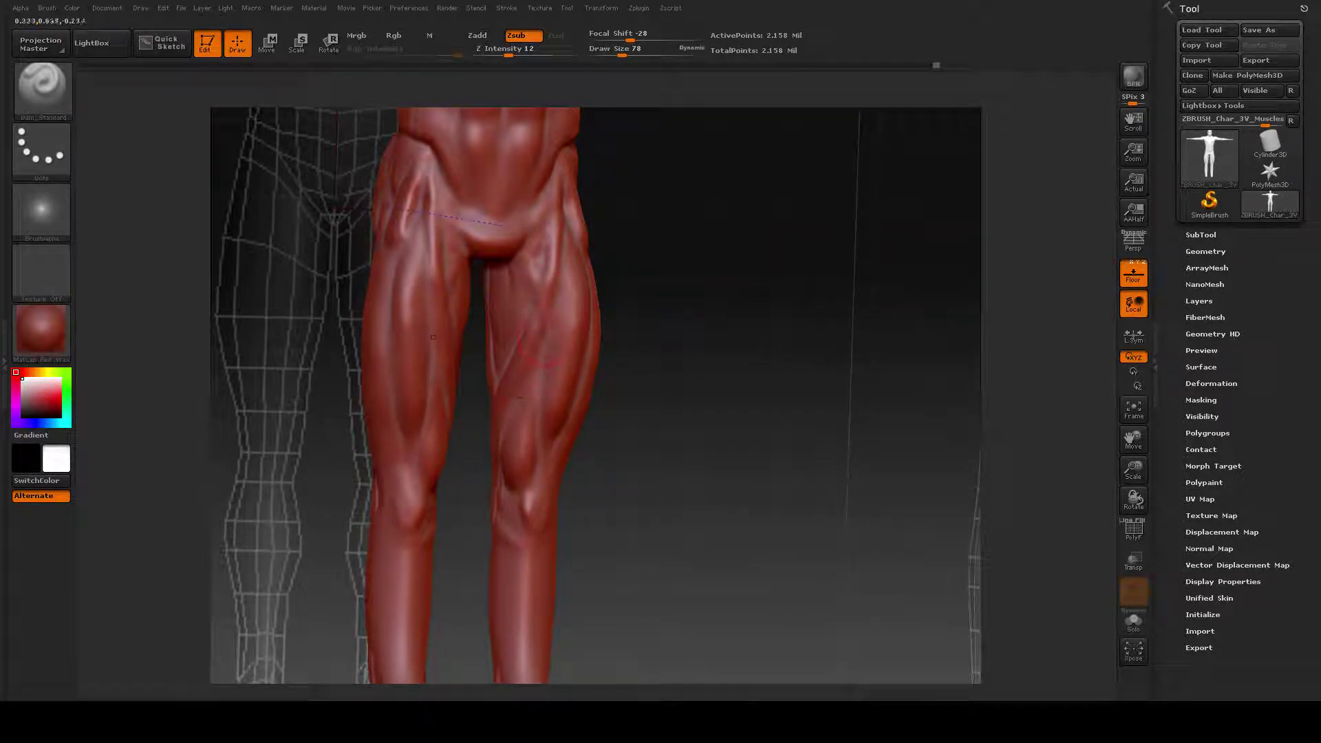
# Step: Carve the diagonal crease across the middle of the inner thigh to separate it from the muscle above the knee
pyautogui.moveTo(546, 346); pyautogui.dragTo(516, 404)
pyautogui.press('ctrl')
pyautogui.moveTo(542, 346); pyautogui.dragTo(514, 407)
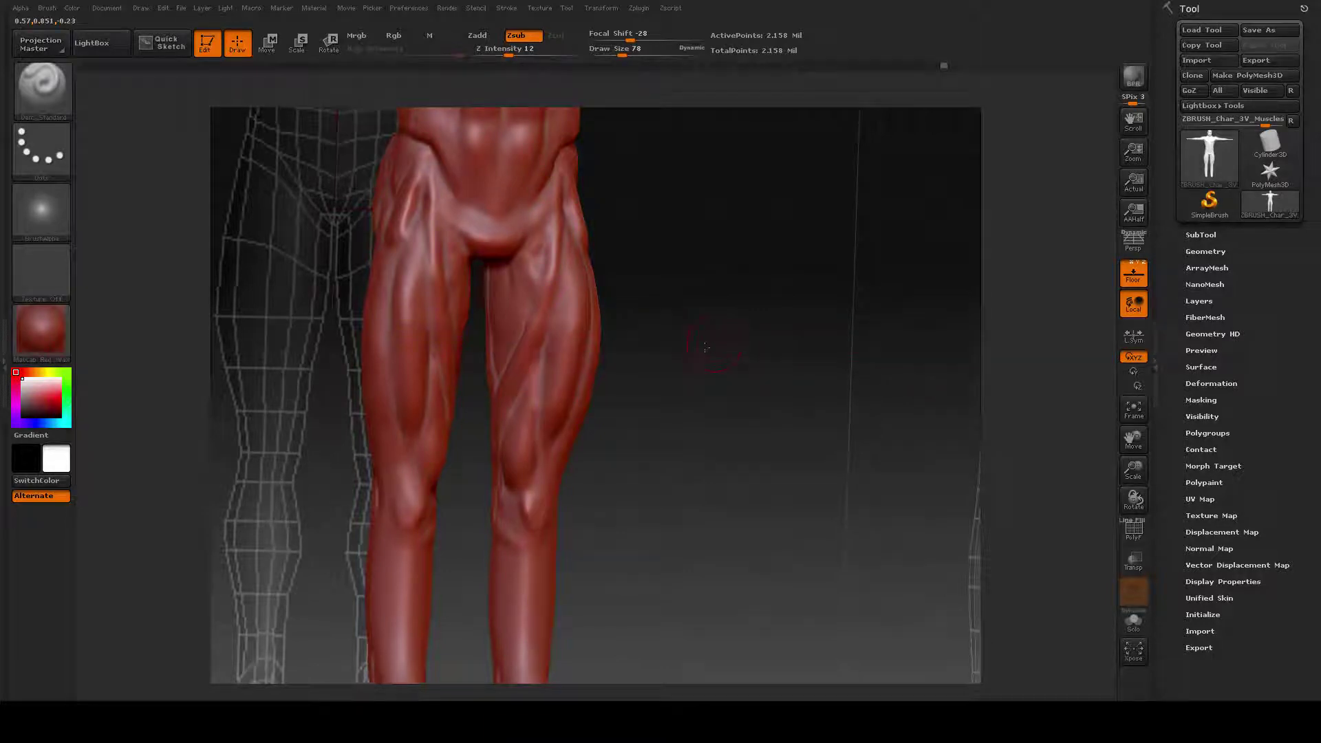
pyautogui.moveTo(707, 353)
pyautogui.mouseDown()
pyautogui.moveTo(739, 352)
pyautogui.moveTo(705, 350)
pyautogui.moveTo(707, 337)
pyautogui.mouseUp()
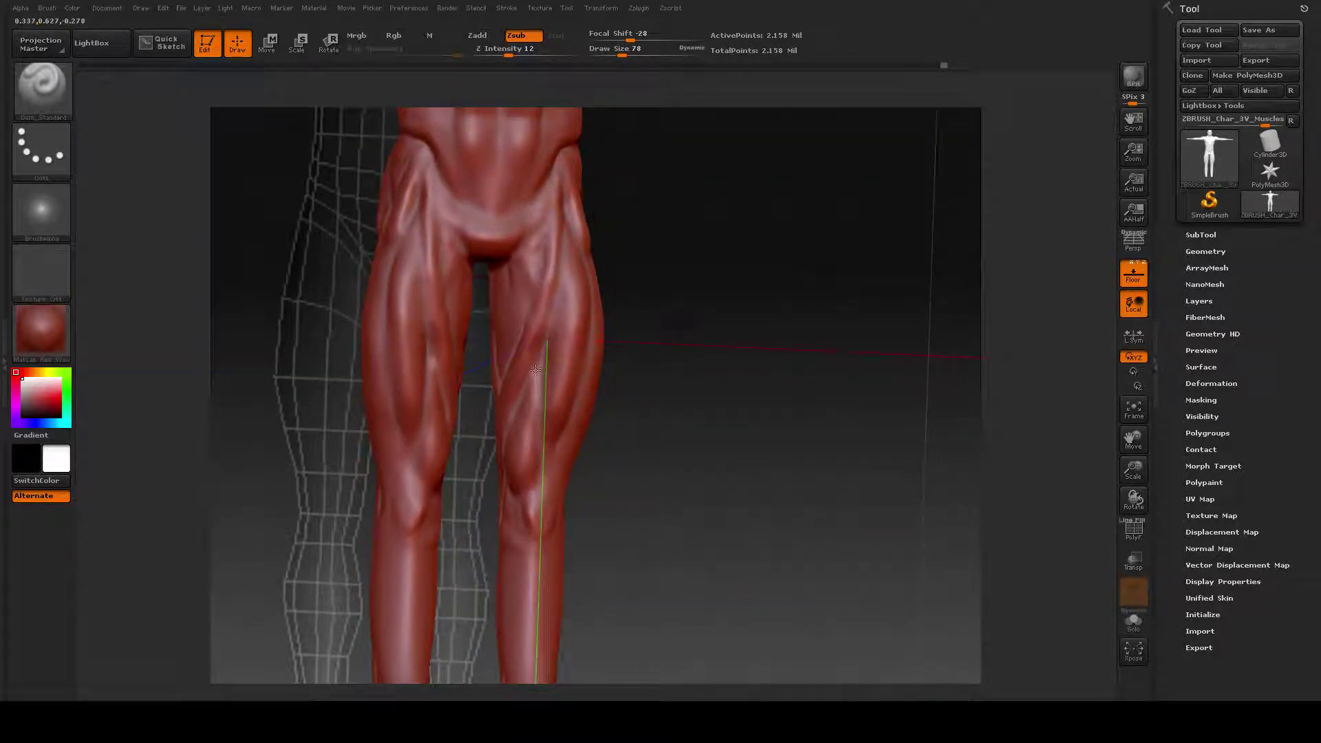
# Step: Switch to the Move brush at draw size 186 and examine the leg silhouette from the front and back
pyautogui.press('shift')
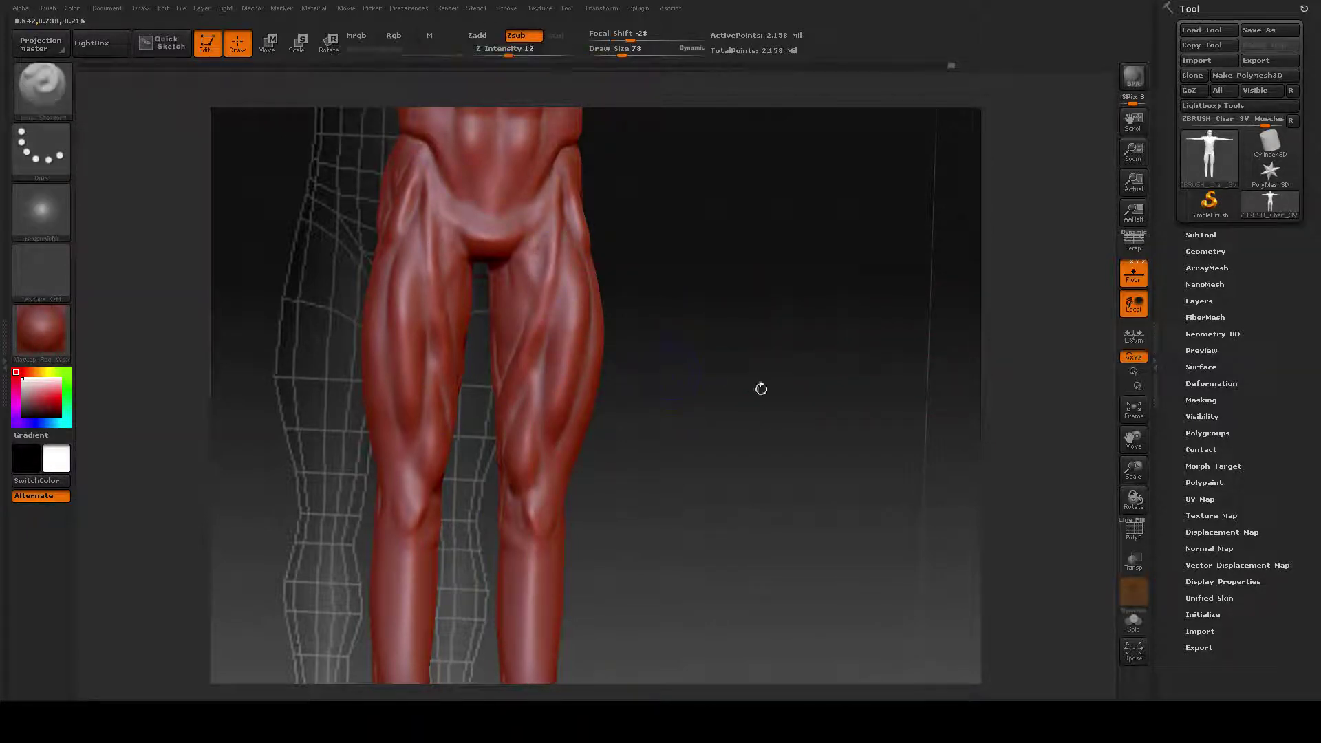
pyautogui.moveTo(761, 386); pyautogui.dragTo(746, 416)
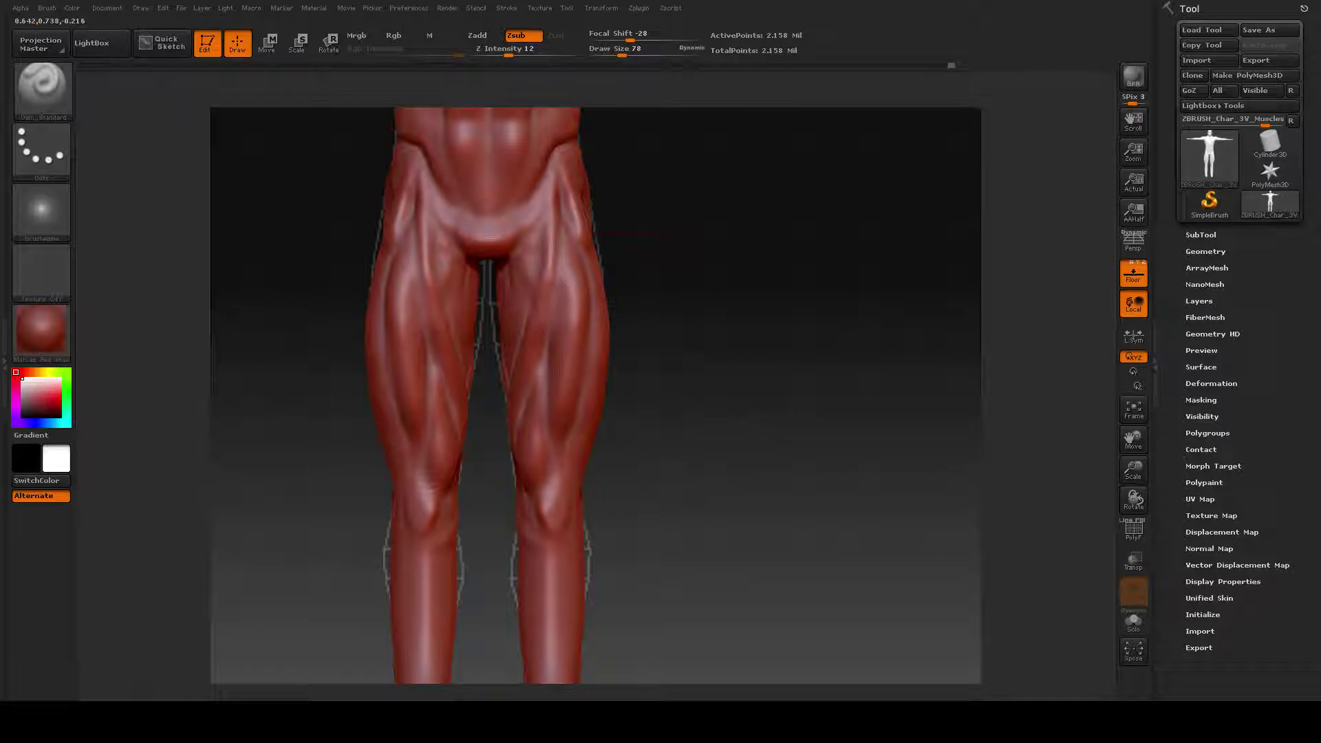
pyautogui.click(48, 83)
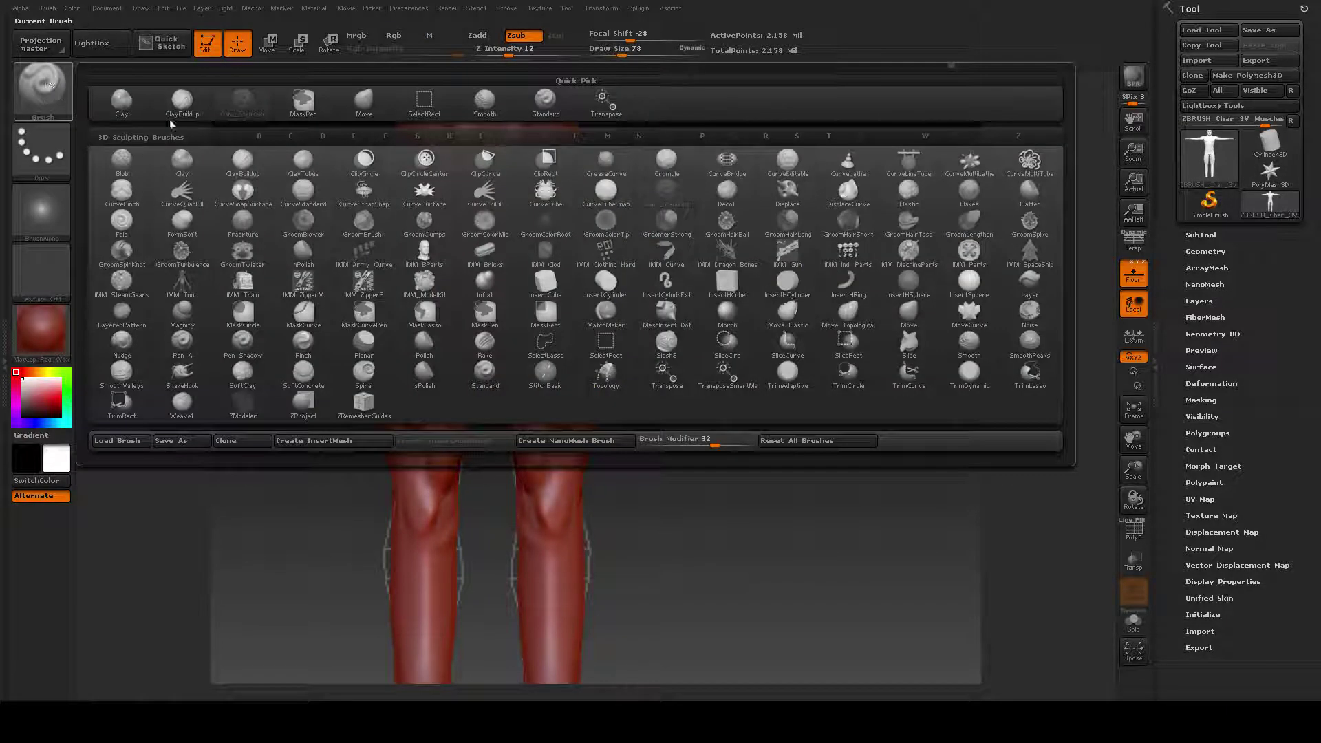
pyautogui.click(363, 104)
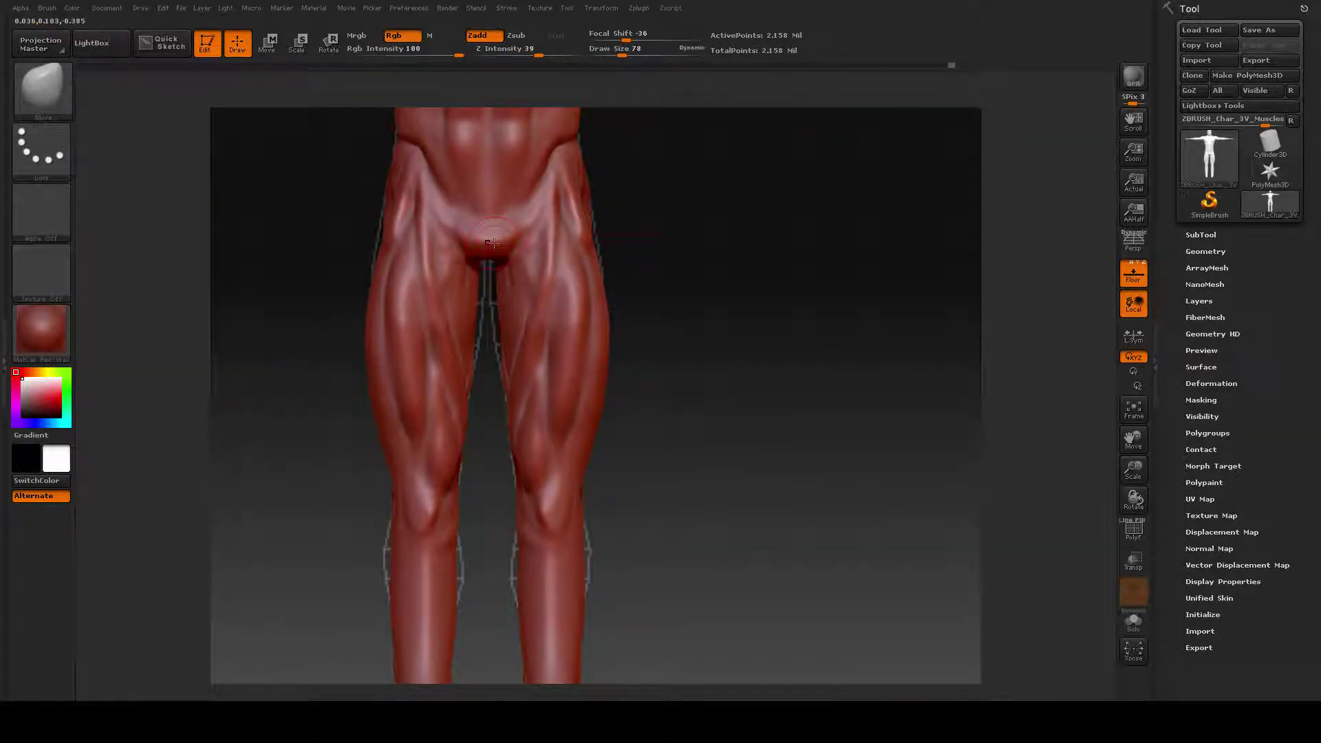
pyautogui.press('space')
pyautogui.moveTo(487, 242); pyautogui.dragTo(497, 242)
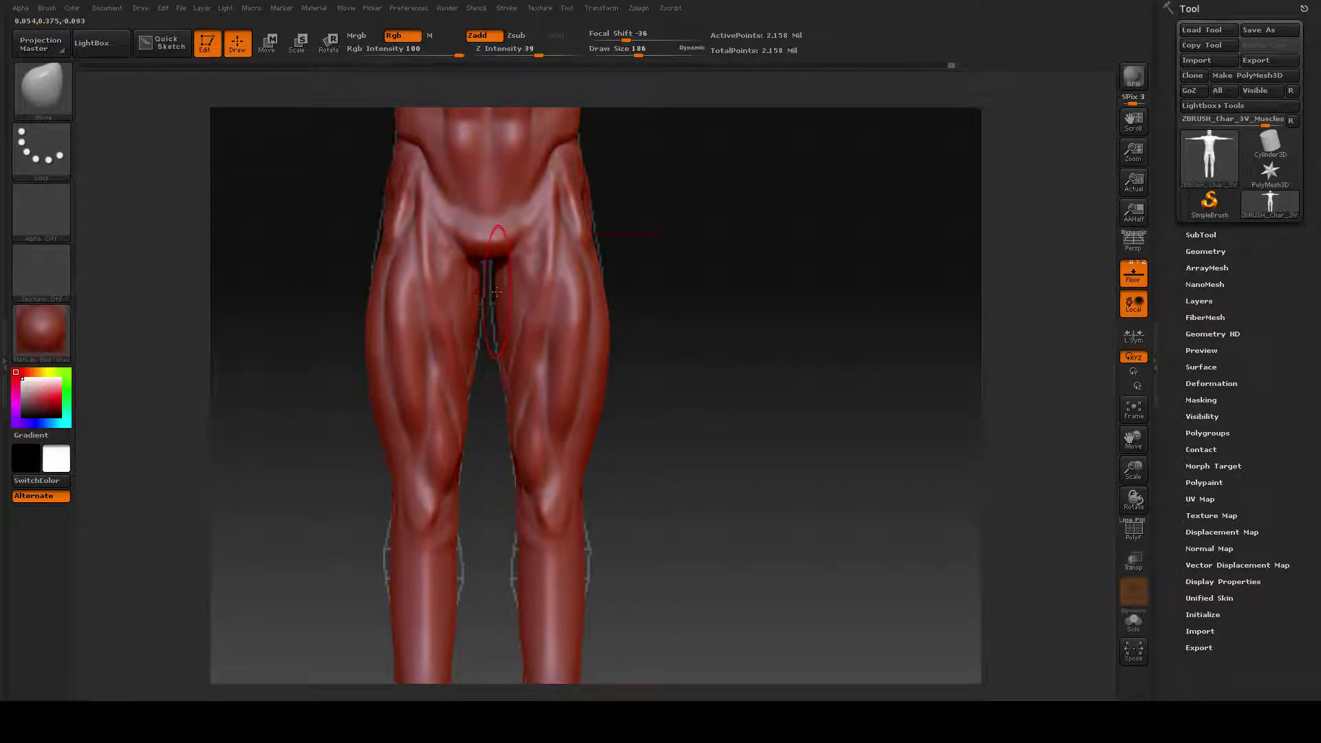
pyautogui.moveTo(319, 287); pyautogui.dragTo(449, 296)
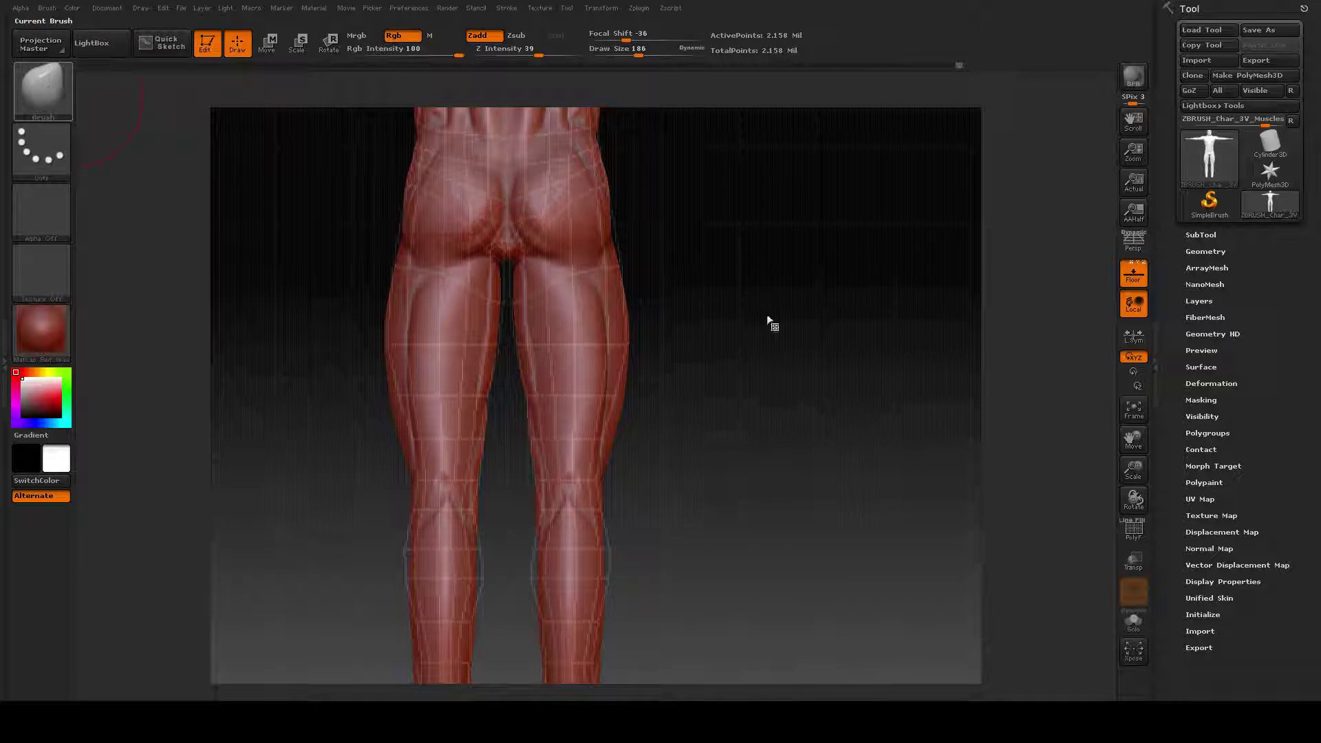
pyautogui.press('b')
pyautogui.press('m')
pyautogui.press('v')
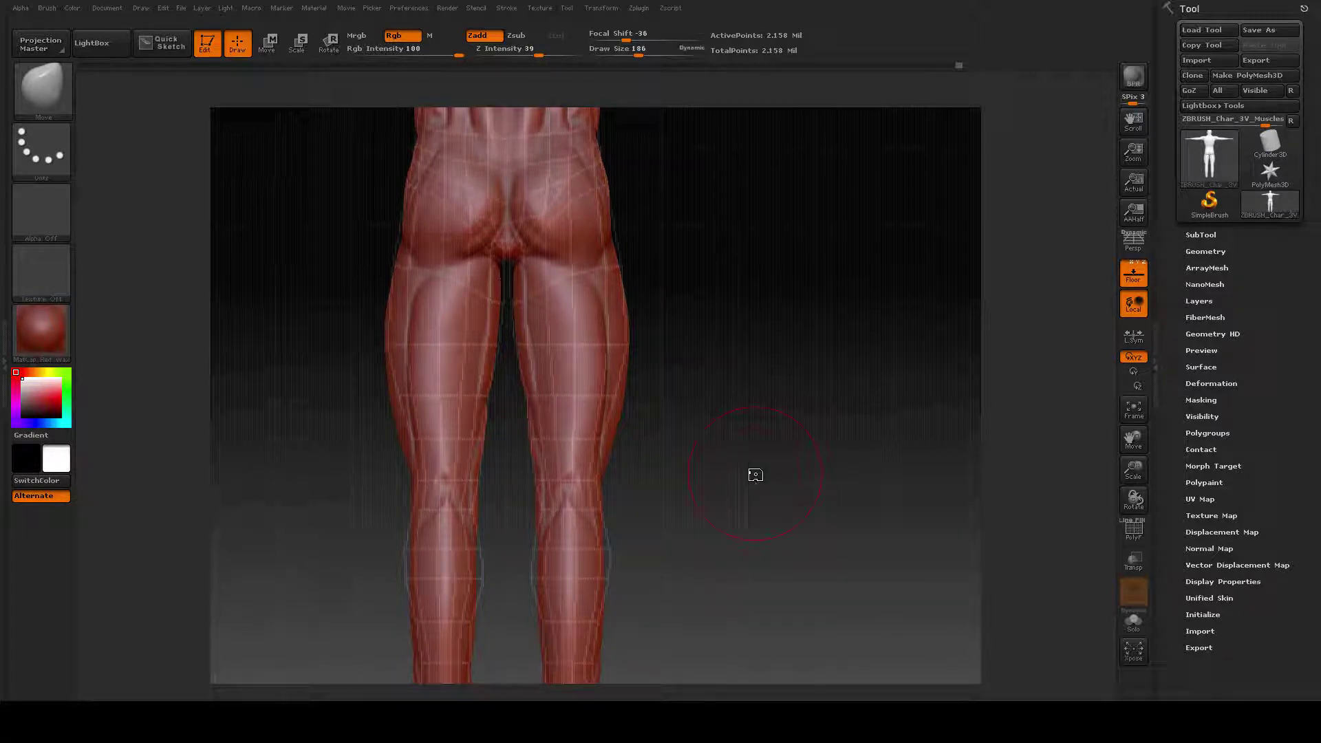
pyautogui.moveTo(755, 510); pyautogui.dragTo(770, 452)
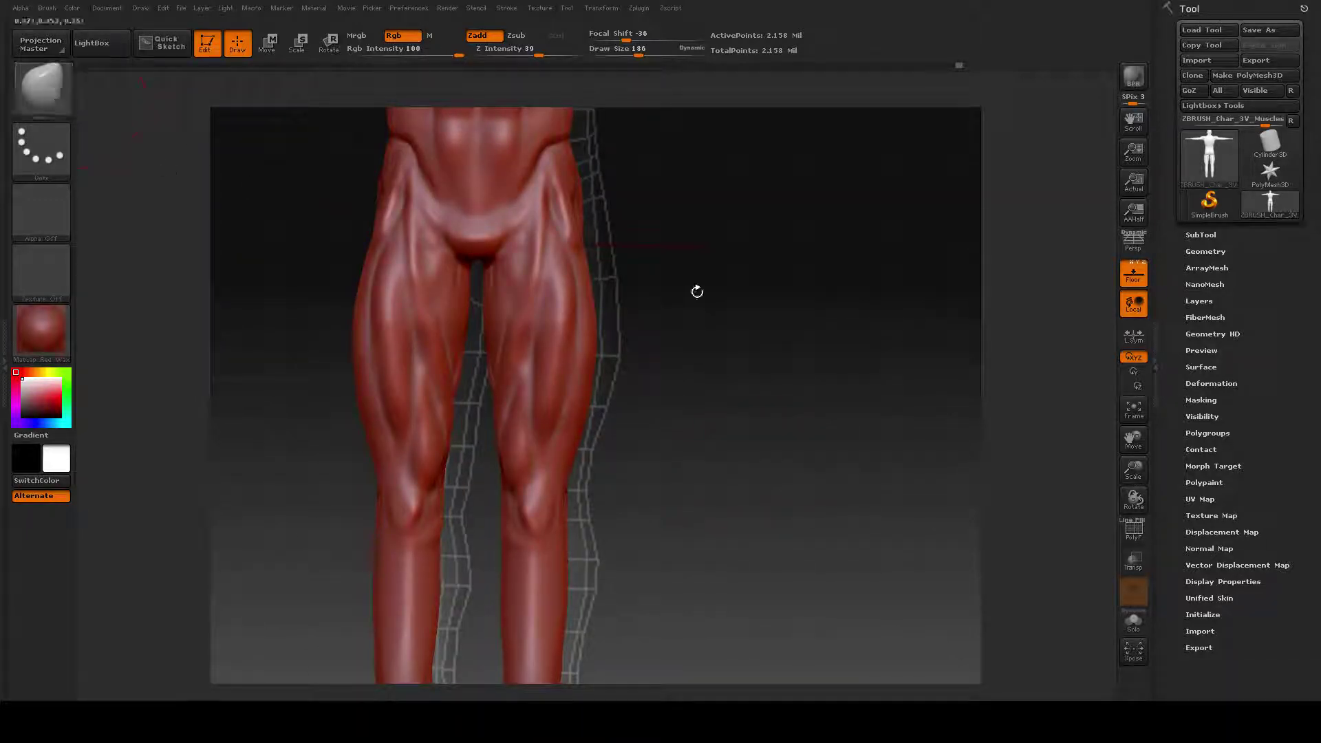
pyautogui.moveTo(696, 289)
pyautogui.mouseDown()
pyautogui.moveTo(640, 354)
pyautogui.moveTo(750, 297)
pyautogui.moveTo(781, 317)
pyautogui.mouseUp()
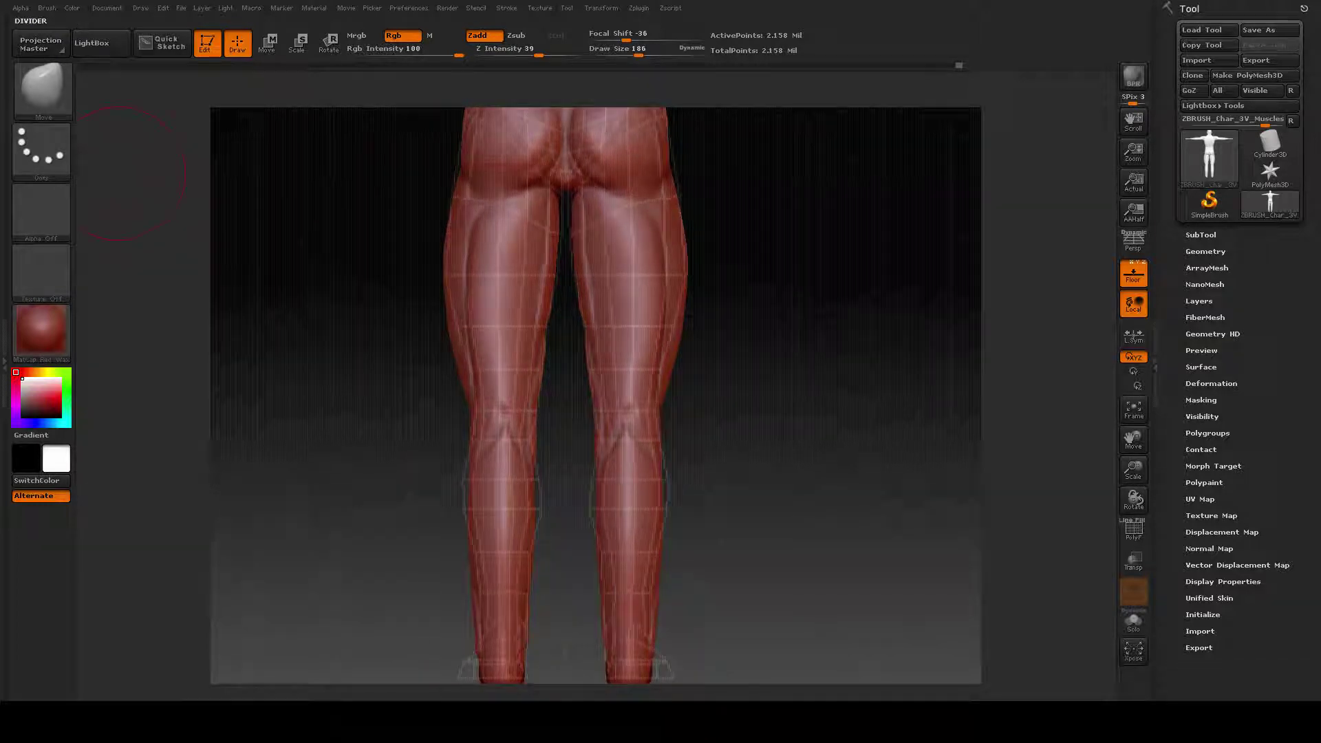
# Step: Switch to the Dam_Standard brush and set its draw size to 136 and Z Intensity to 14
pyautogui.click(50, 85)
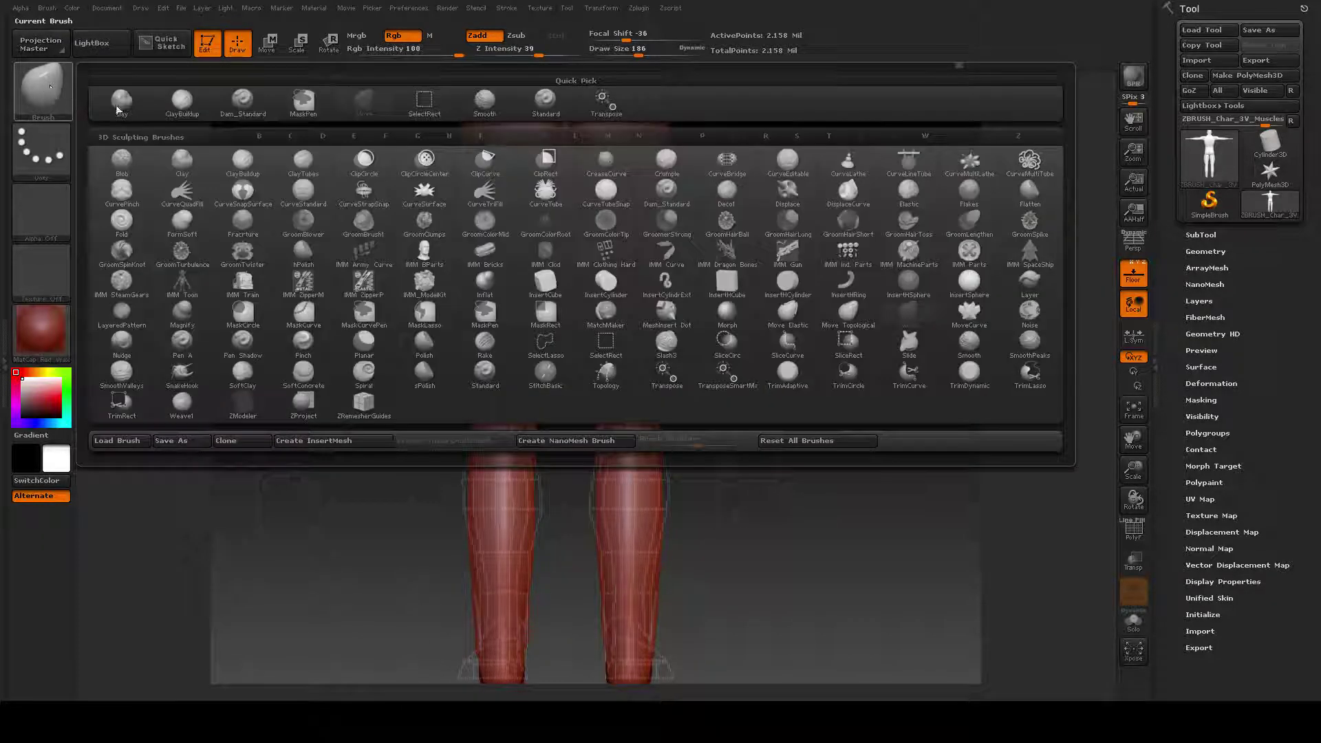
pyautogui.click(246, 102)
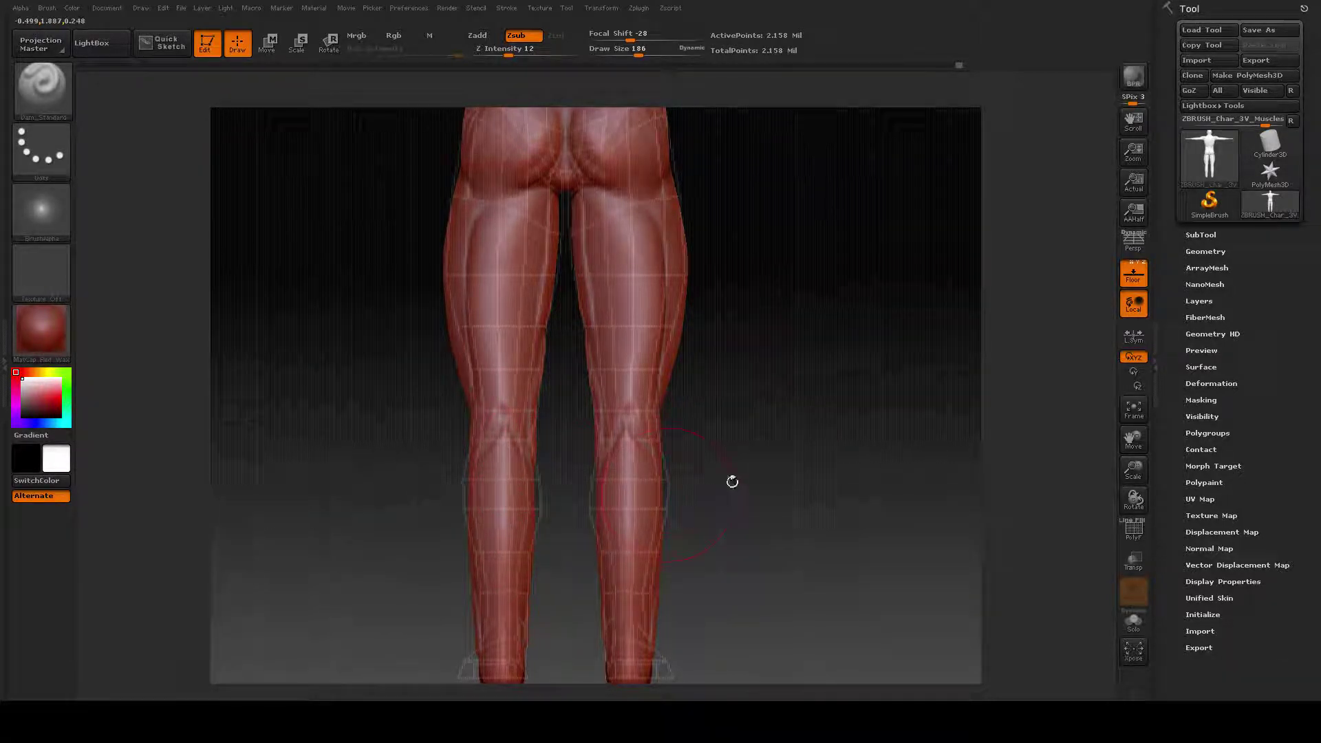
pyautogui.moveTo(731, 478)
pyautogui.mouseDown()
pyautogui.moveTo(763, 476)
pyautogui.moveTo(723, 482)
pyautogui.moveTo(735, 483)
pyautogui.mouseUp()
pyautogui.press('space')
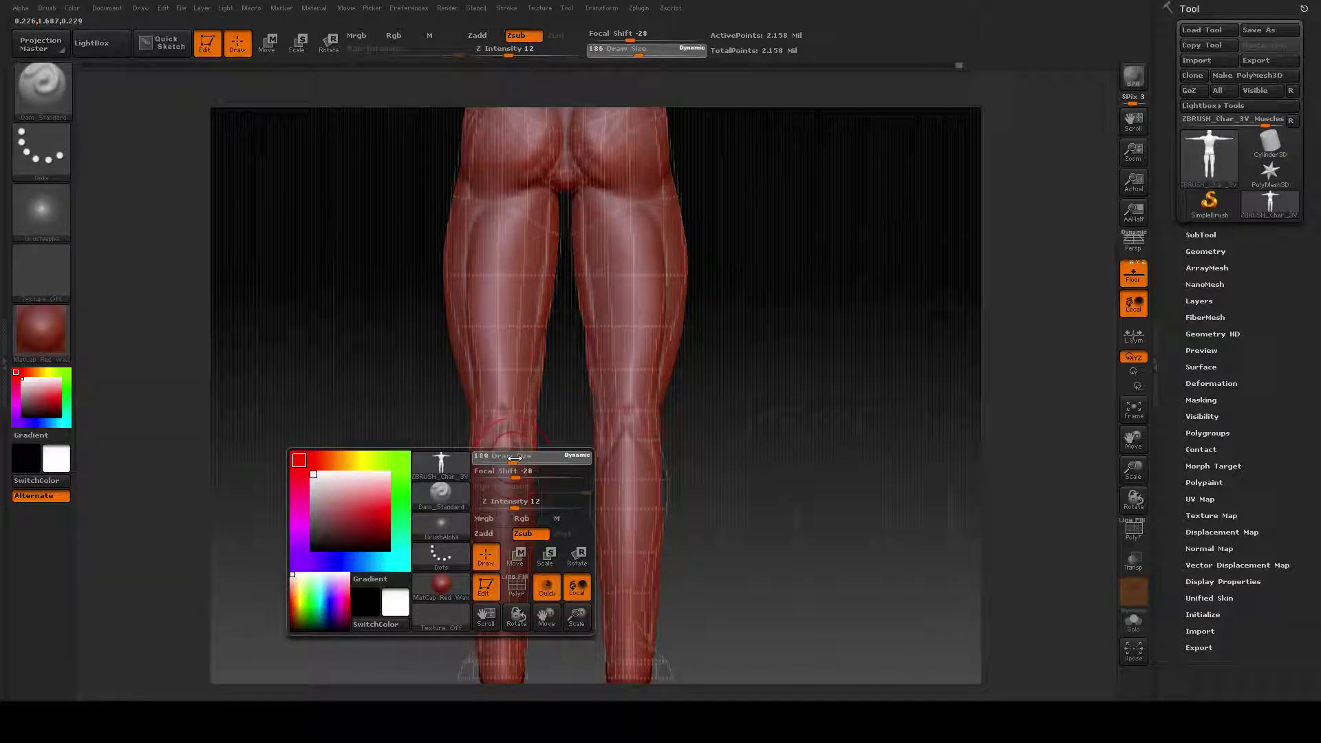
pyautogui.moveTo(516, 457); pyautogui.dragTo(515, 456)
pyautogui.moveTo(525, 502)
pyautogui.mouseDown()
pyautogui.moveTo(538, 502)
pyautogui.moveTo(525, 502)
pyautogui.mouseUp()
pyautogui.press('space')
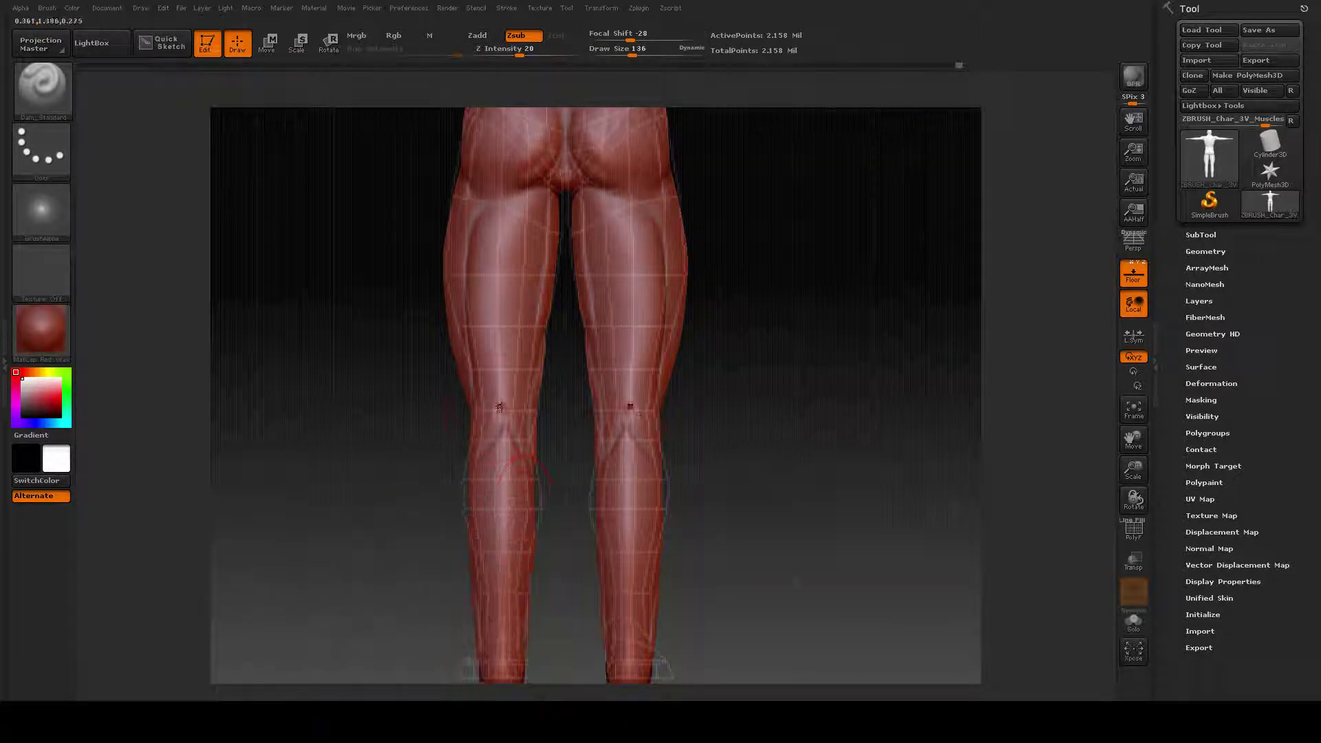
pyautogui.press('space')
pyautogui.moveTo(506, 449); pyautogui.dragTo(495, 449)
# Step: Try to carve a vertical groove down the back of the thigh and a crease below the buttocks
pyautogui.moveTo(510, 232); pyautogui.dragTo(505, 326)
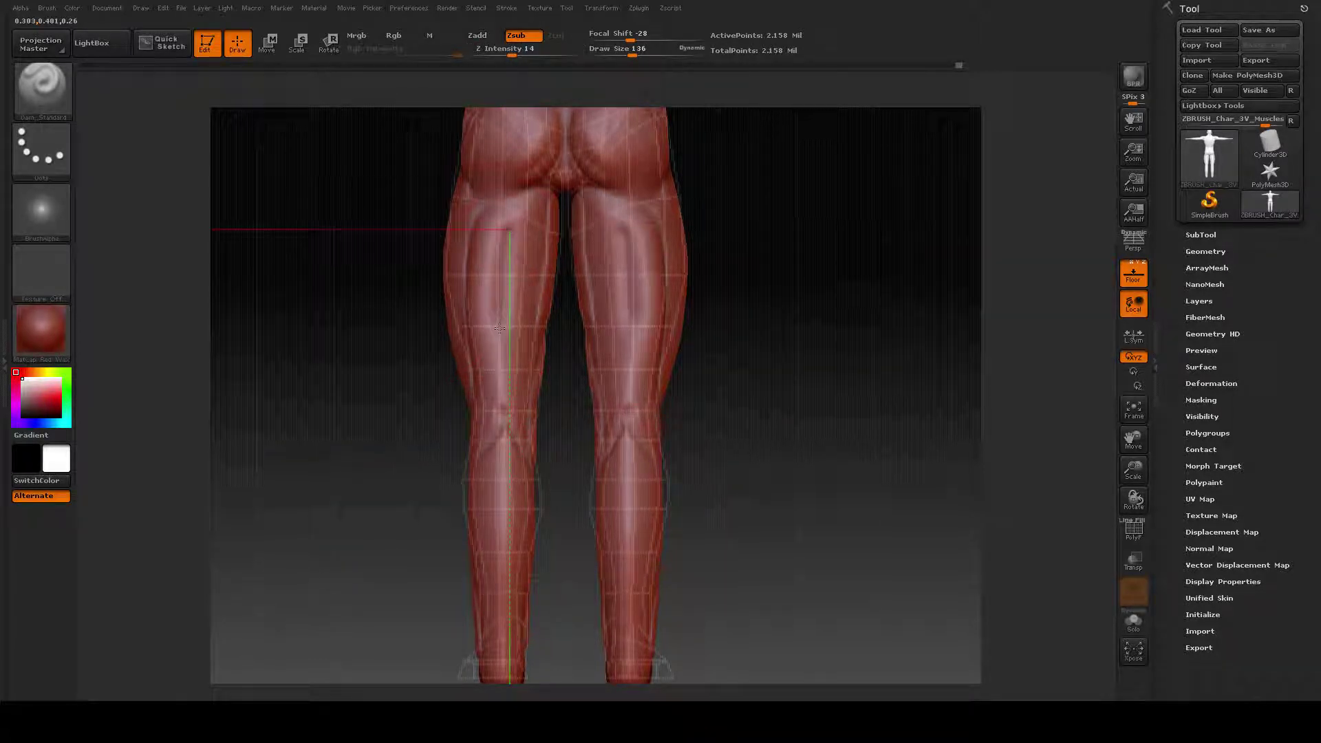
pyautogui.hotkey('ctrl', 'z')
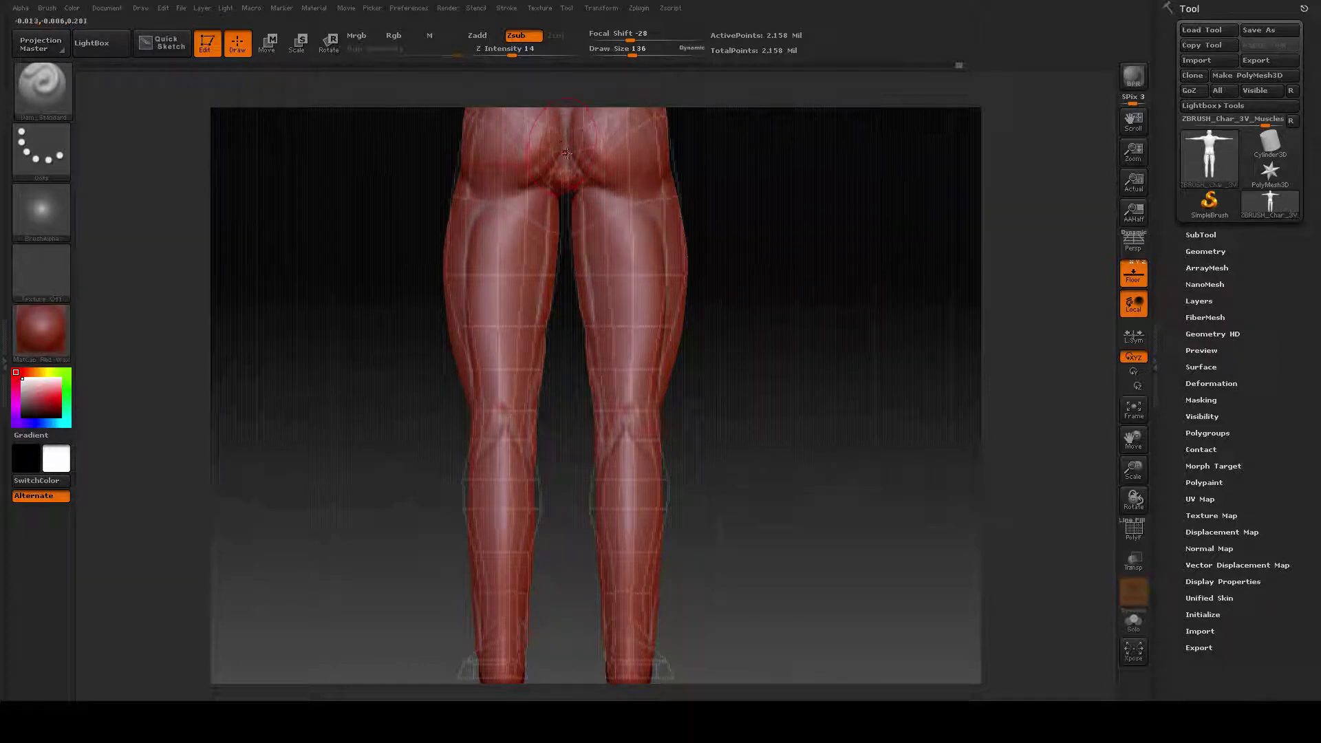
pyautogui.moveTo(563, 145)
pyautogui.mouseDown()
pyautogui.moveTo(565, 190)
pyautogui.moveTo(561, 173)
pyautogui.moveTo(508, 261)
pyautogui.mouseUp()
pyautogui.hotkey('ctrl', 'z')
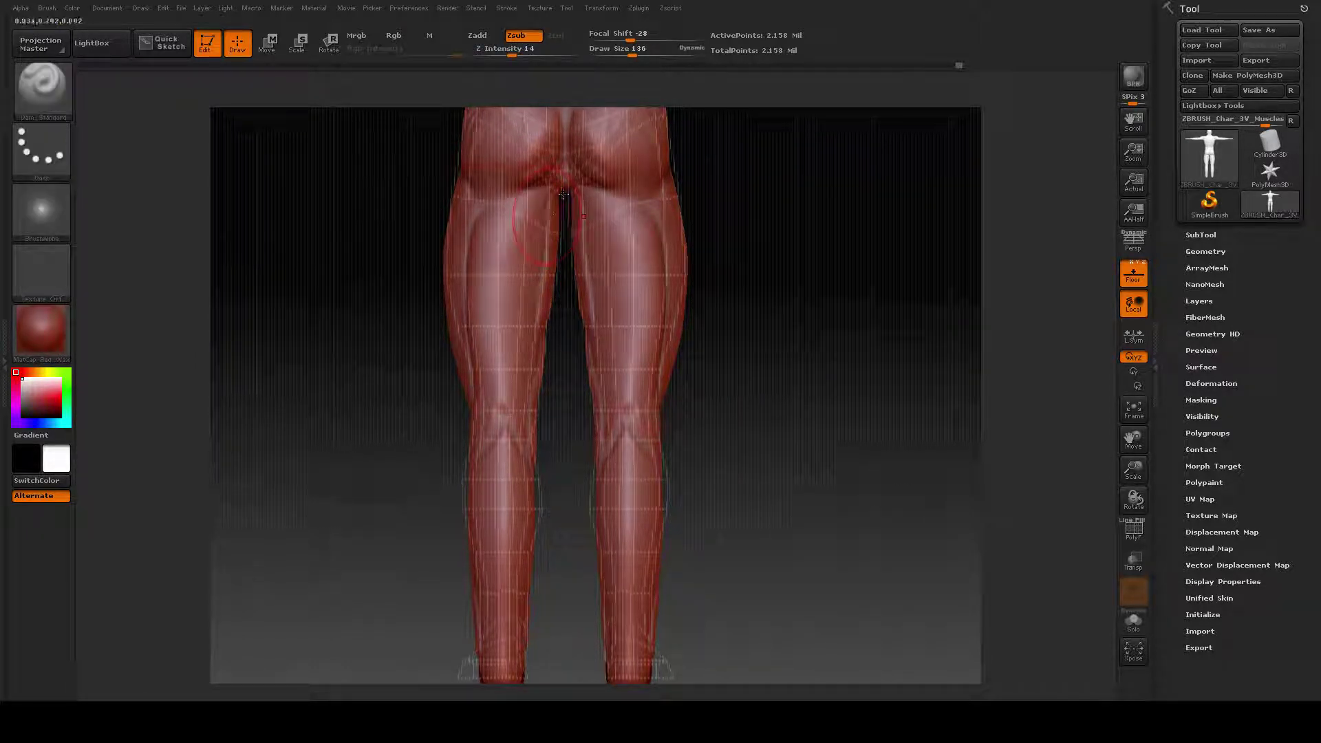
# Step: Deepen the fold under the buttocks and, at Z Intensity 20, carve the long groove separating the hamstrings down the back of the leg
pyautogui.moveTo(565, 165); pyautogui.dragTo(523, 198)
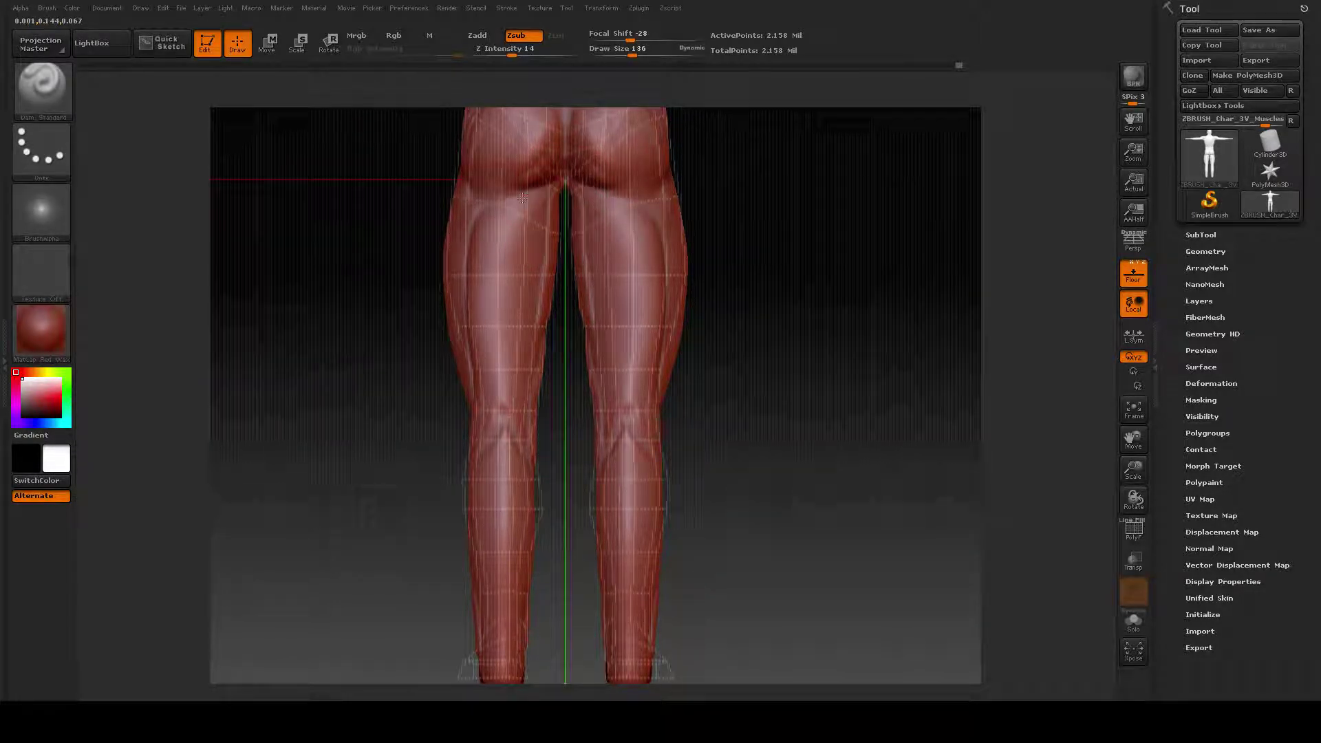
pyautogui.press('space')
pyautogui.moveTo(542, 249); pyautogui.dragTo(551, 249)
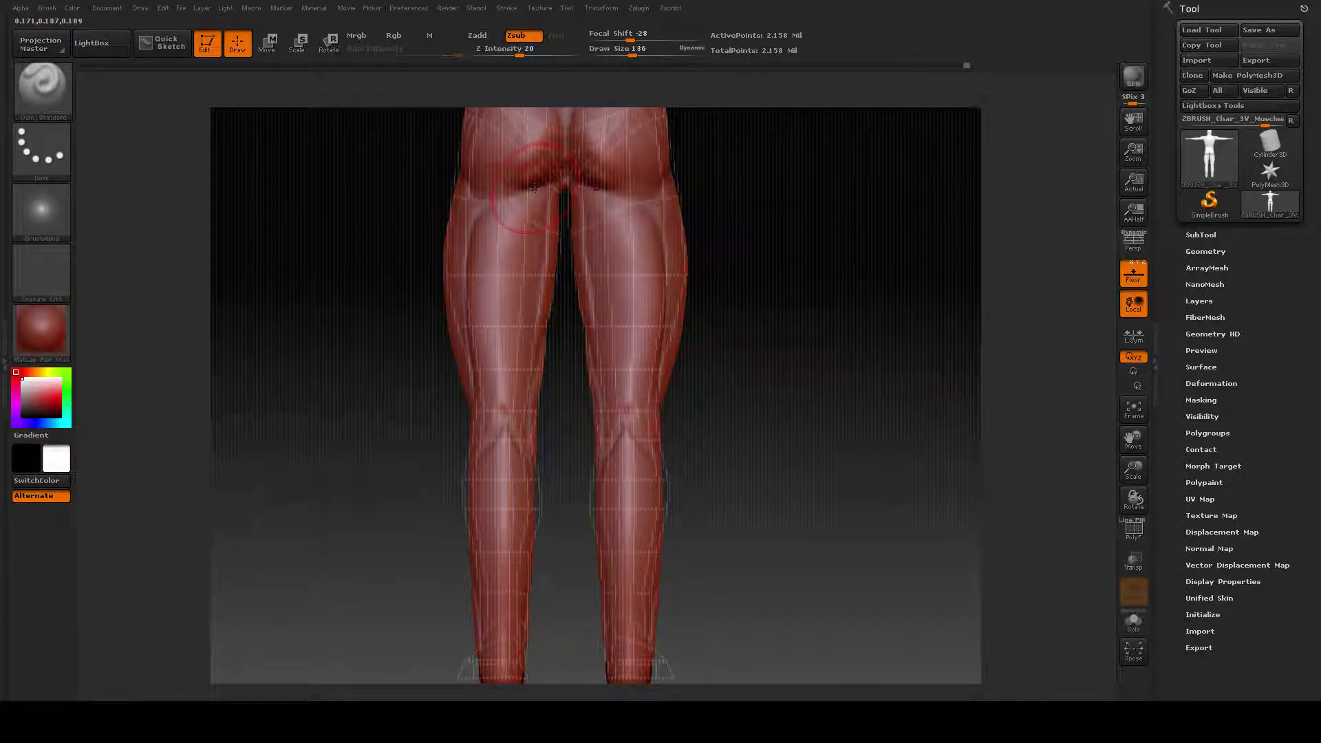
pyautogui.moveTo(533, 188)
pyautogui.mouseDown()
pyautogui.moveTo(514, 265)
pyautogui.moveTo(498, 539)
pyautogui.moveTo(523, 561)
pyautogui.mouseUp()
pyautogui.moveTo(755, 374); pyautogui.dragTo(755, 395)
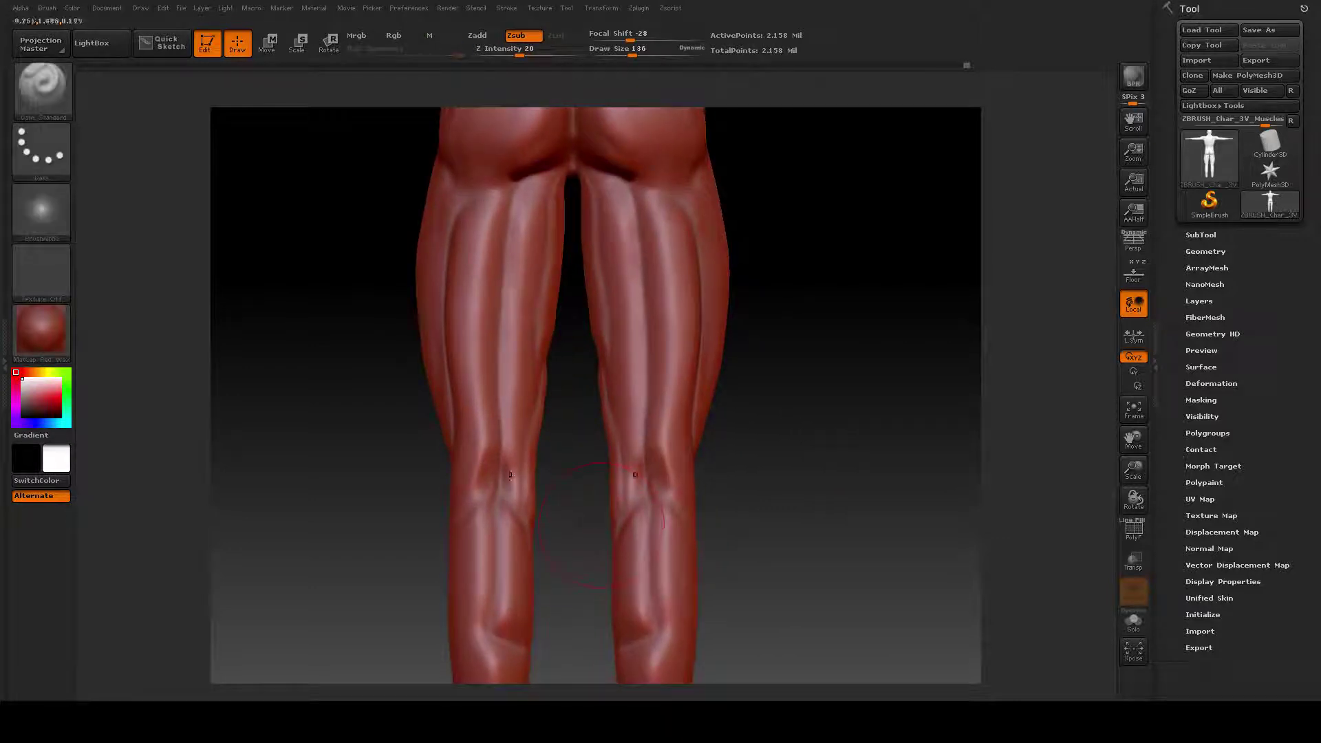
# Step: Extend the hamstring groove through the back of the knee into the calf with Dam_Standard at draw size 82 and Z Intensity 21, smoothing it
pyautogui.press('space')
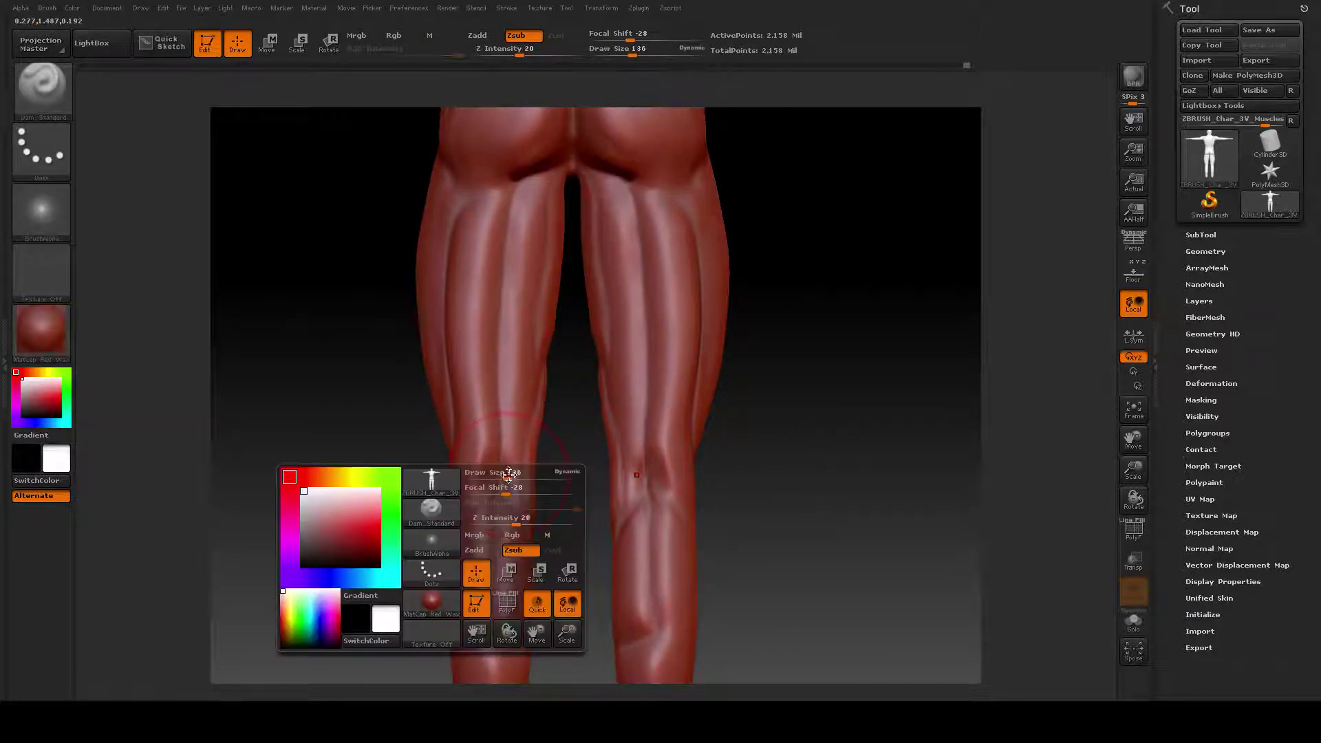
pyautogui.moveTo(509, 475); pyautogui.dragTo(512, 518)
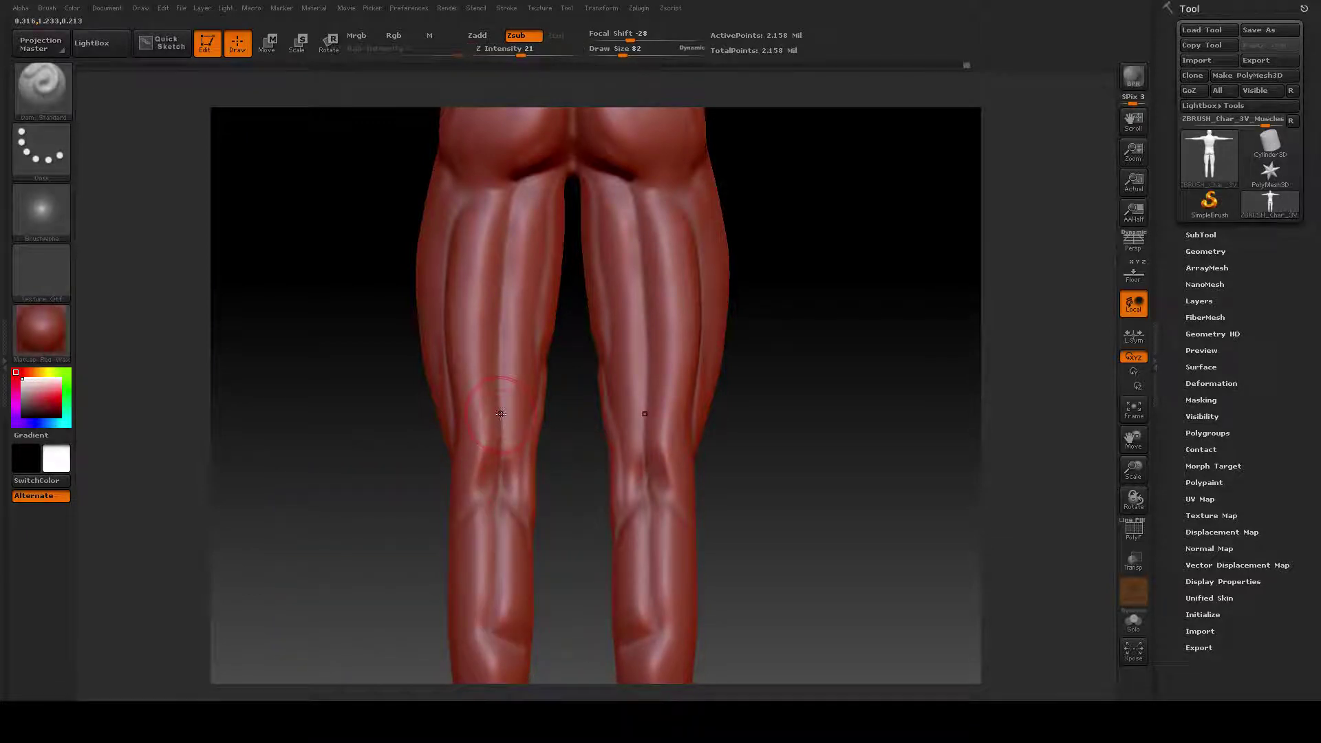
pyautogui.moveTo(501, 413)
pyautogui.mouseDown()
pyautogui.moveTo(498, 496)
pyautogui.moveTo(497, 408)
pyautogui.mouseUp()
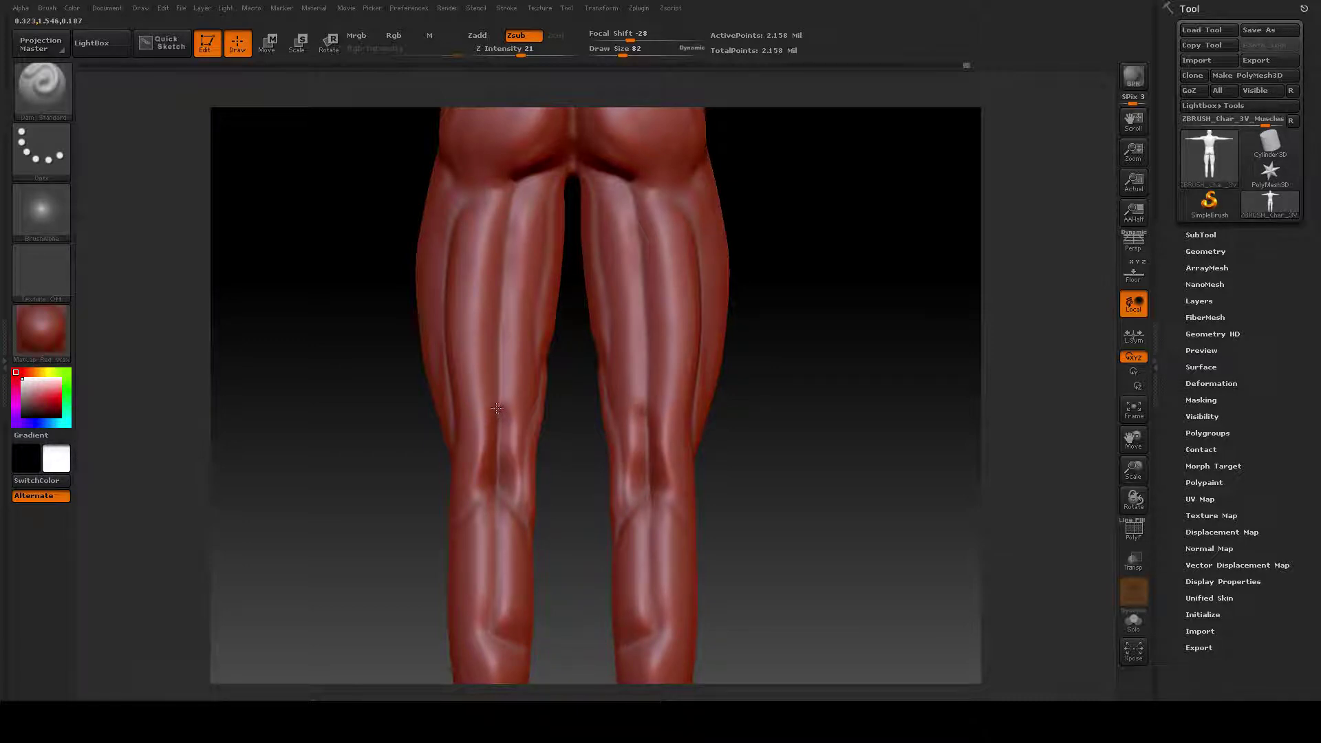
pyautogui.moveTo(495, 491); pyautogui.dragTo(487, 577)
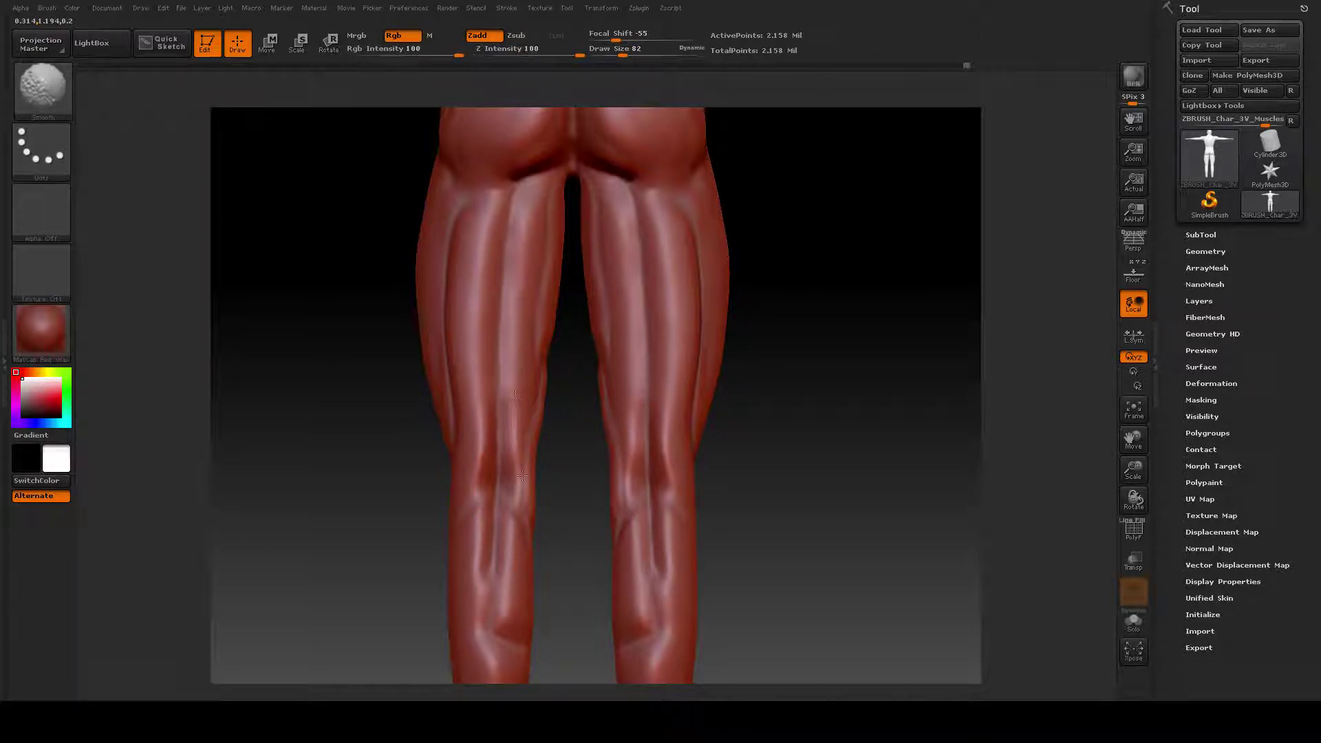
pyautogui.press('shift')
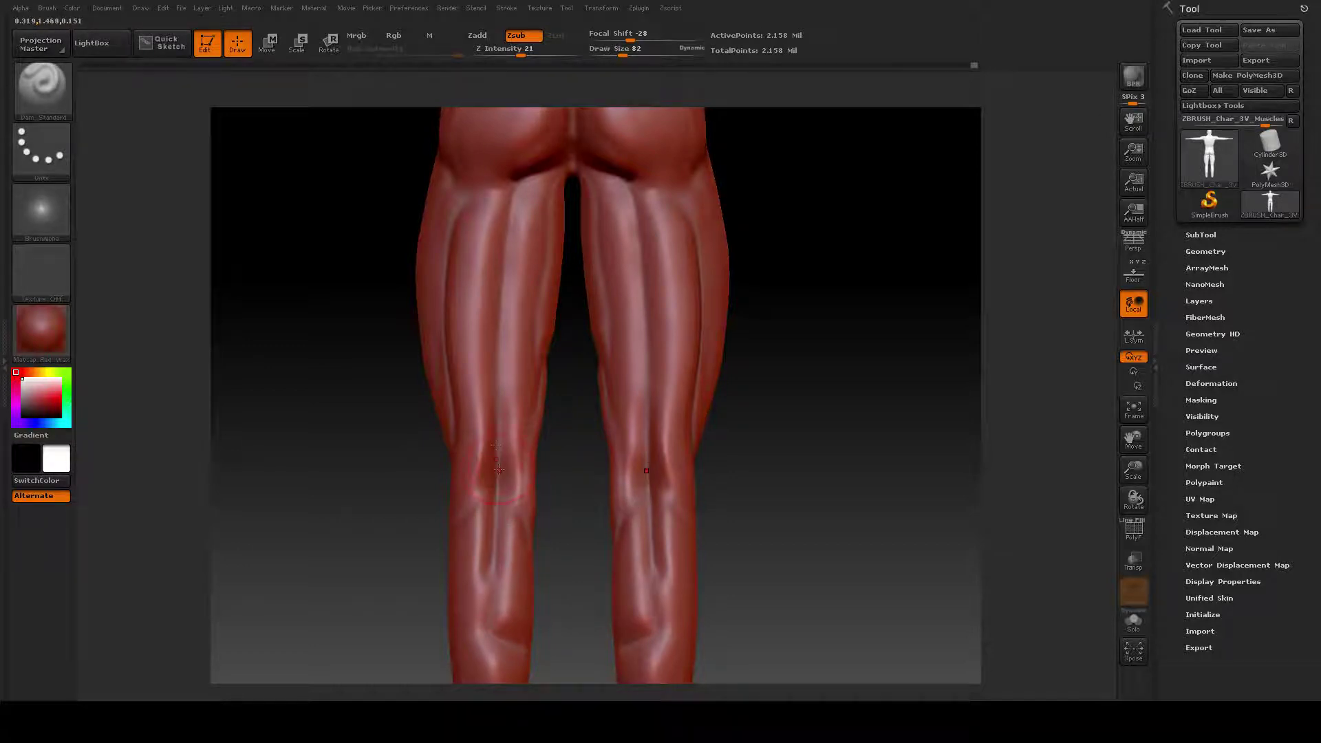
# Step: Carve diagonal creases from the hollow behind the knee toward both sides of the upper calf and smooth them
pyautogui.moveTo(497, 448); pyautogui.dragTo(528, 547)
pyautogui.moveTo(494, 467); pyautogui.dragTo(452, 527)
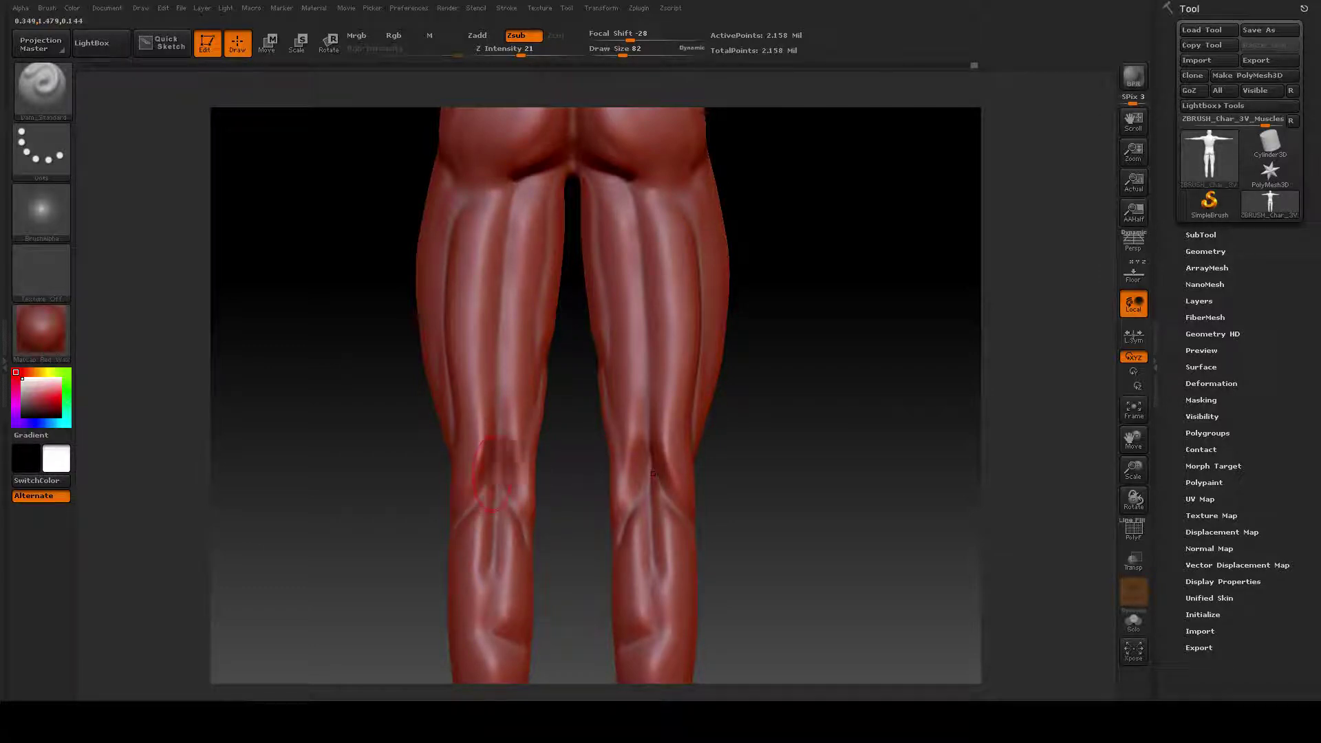
pyautogui.moveTo(493, 476); pyautogui.dragTo(467, 518)
pyautogui.press('shift')
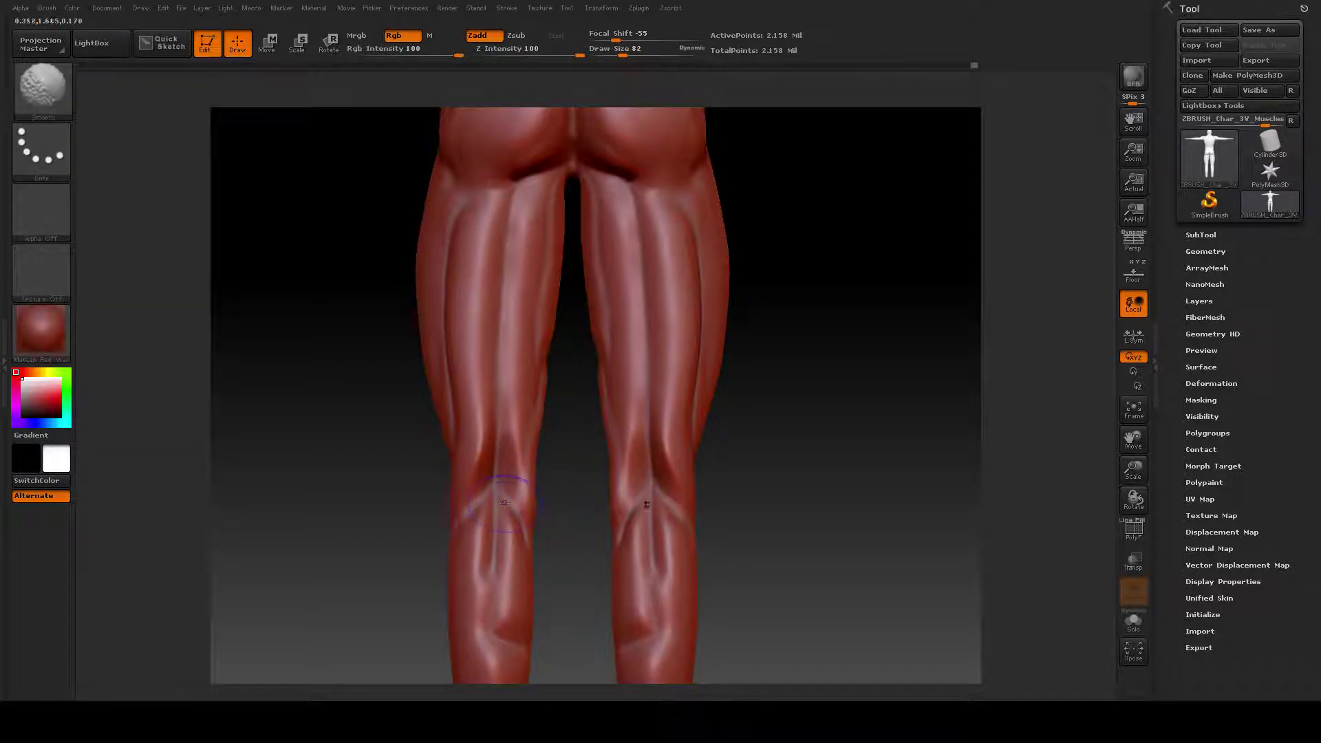
# Step: Try to carve a groove down the middle of the calf, curving toward its inner side
pyautogui.keyDown('alt'); pyautogui.moveTo(595, 496); pyautogui.dragTo(597, 452); pyautogui.keyUp('alt')
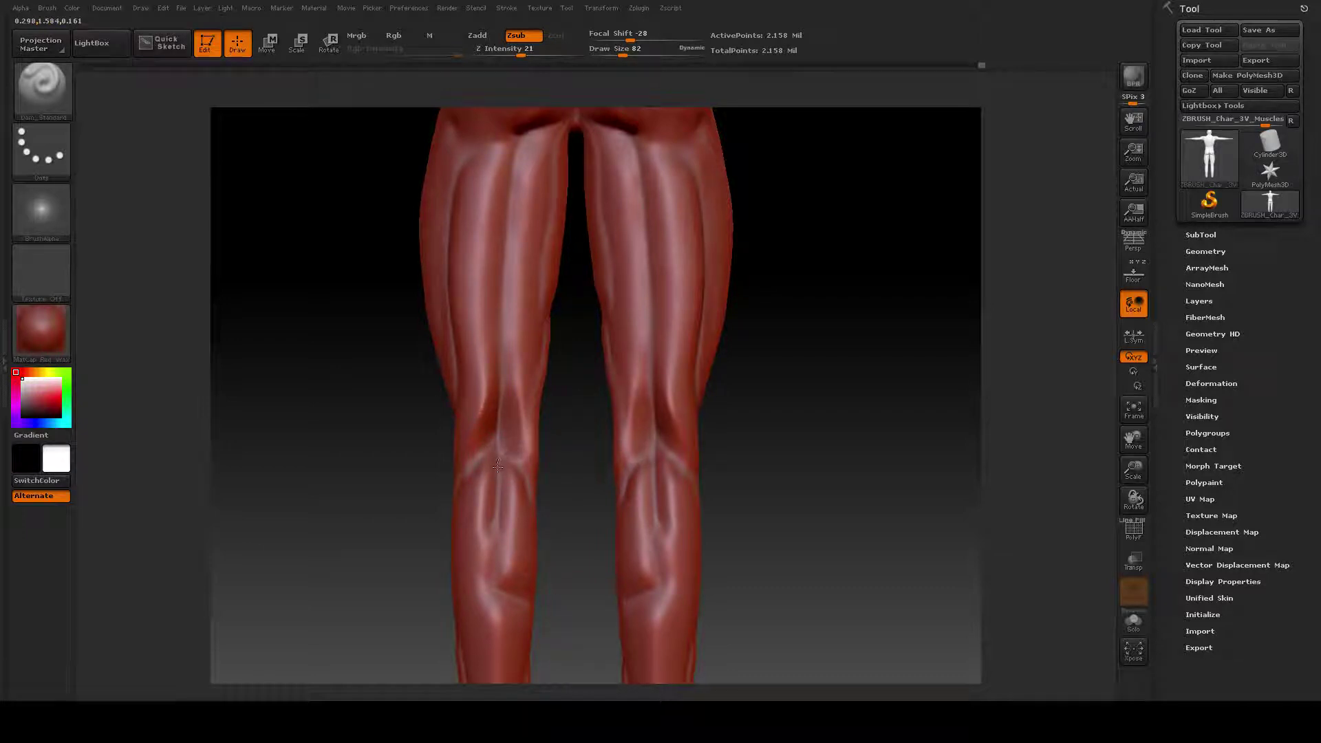
pyautogui.moveTo(497, 467)
pyautogui.mouseDown()
pyautogui.moveTo(500, 565)
pyautogui.moveTo(515, 593)
pyautogui.mouseUp()
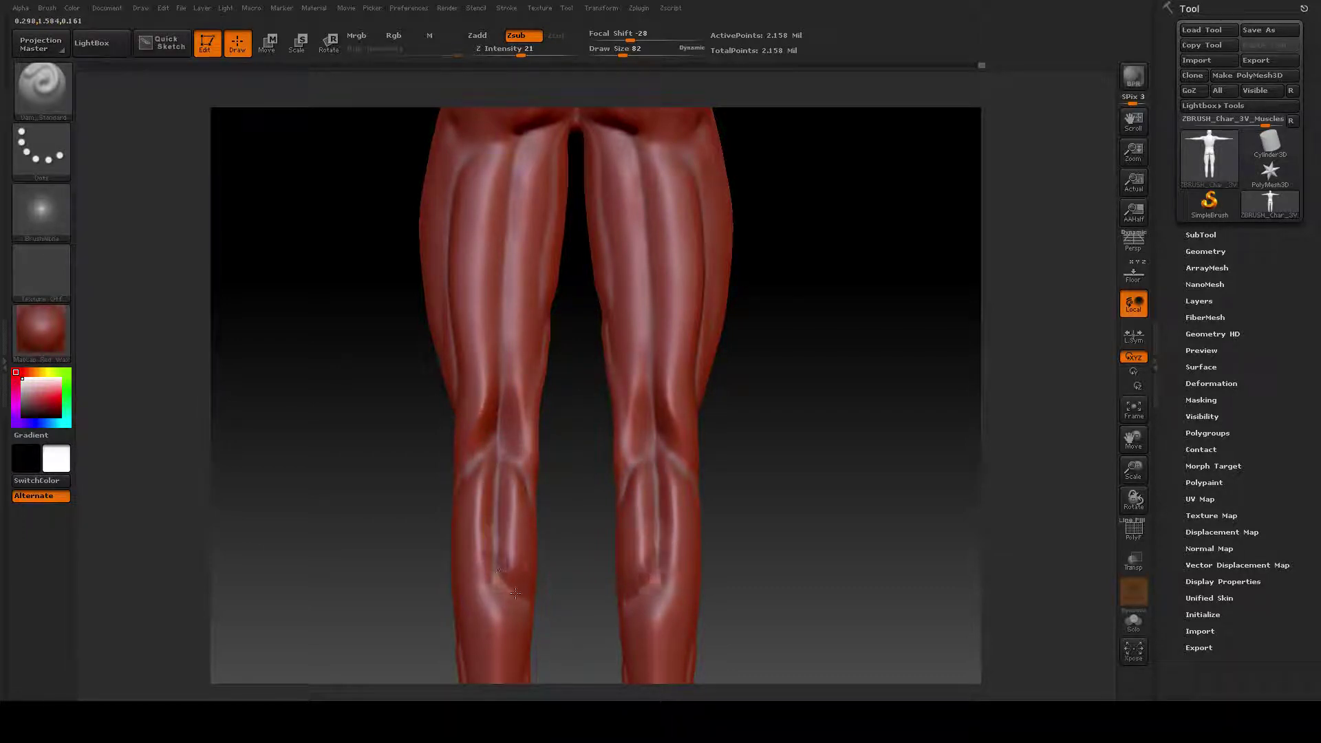
pyautogui.press('ctrl')
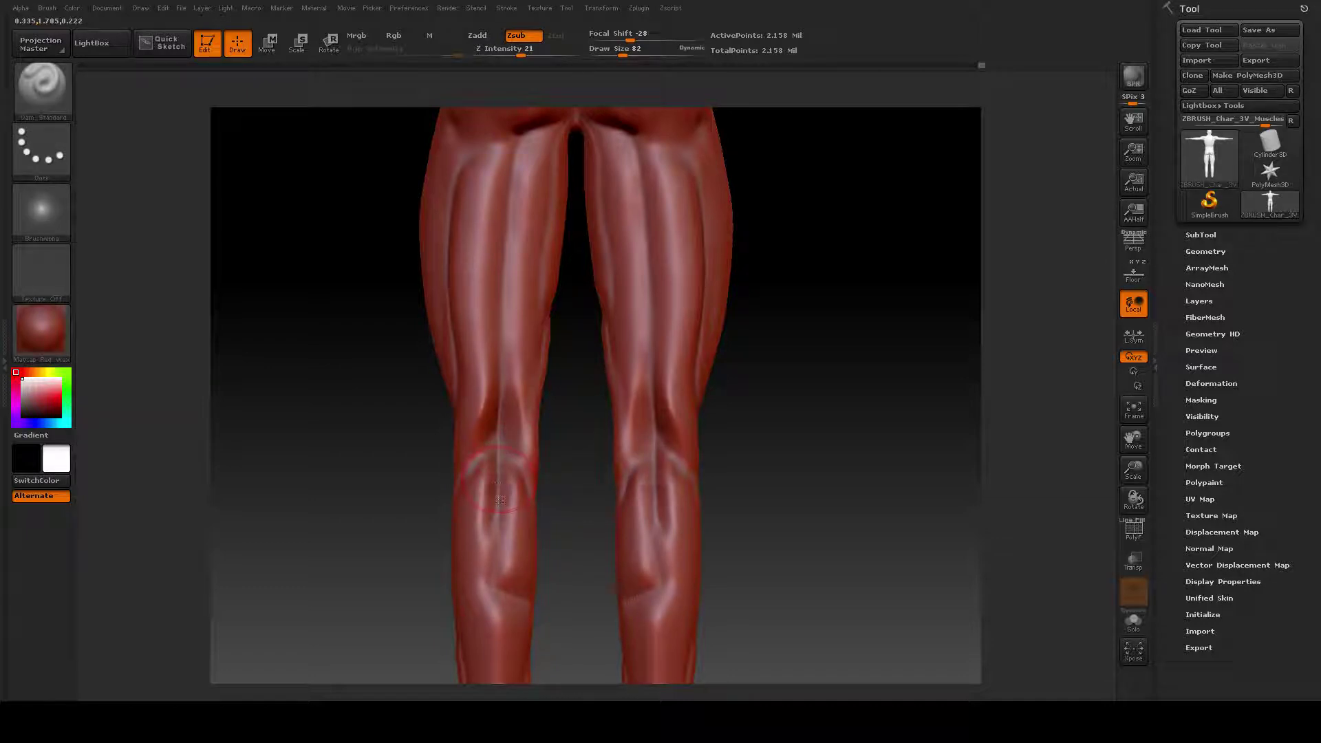
pyautogui.moveTo(501, 501); pyautogui.dragTo(528, 604)
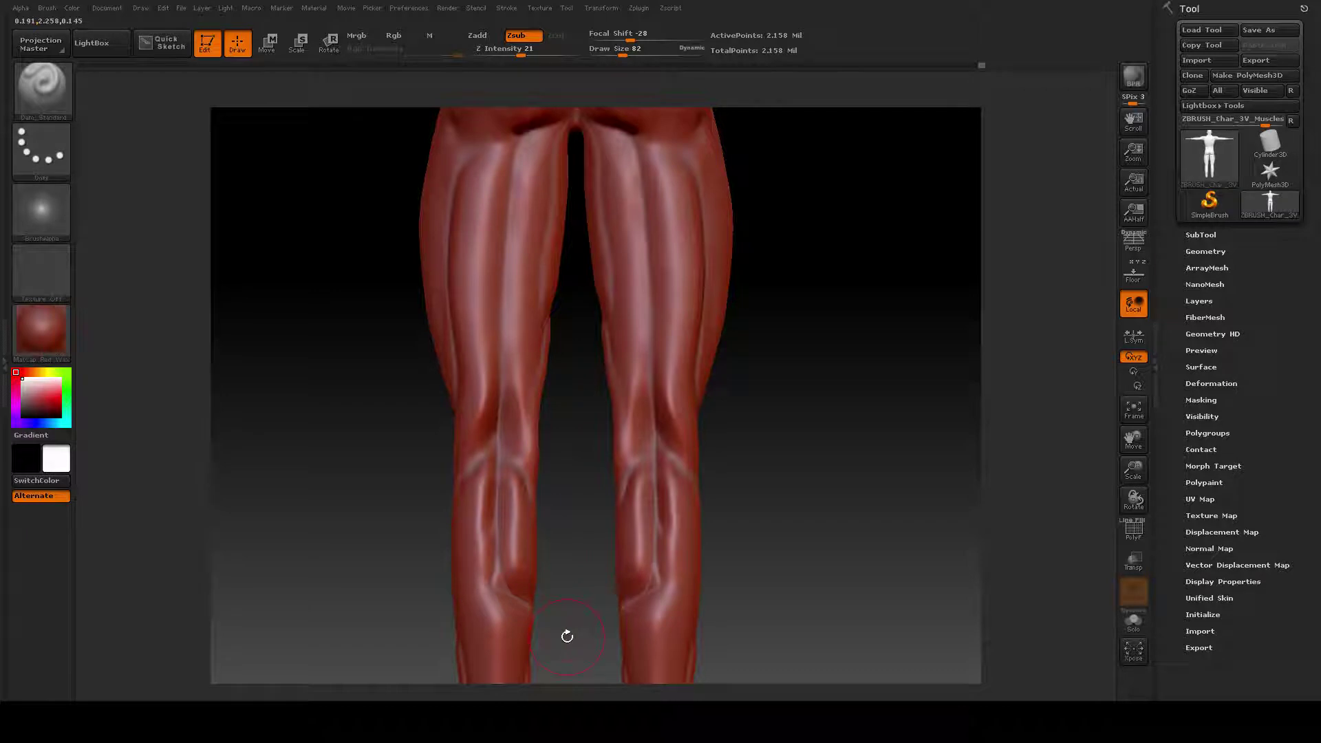
pyautogui.hotkey('ctrl', 'z')
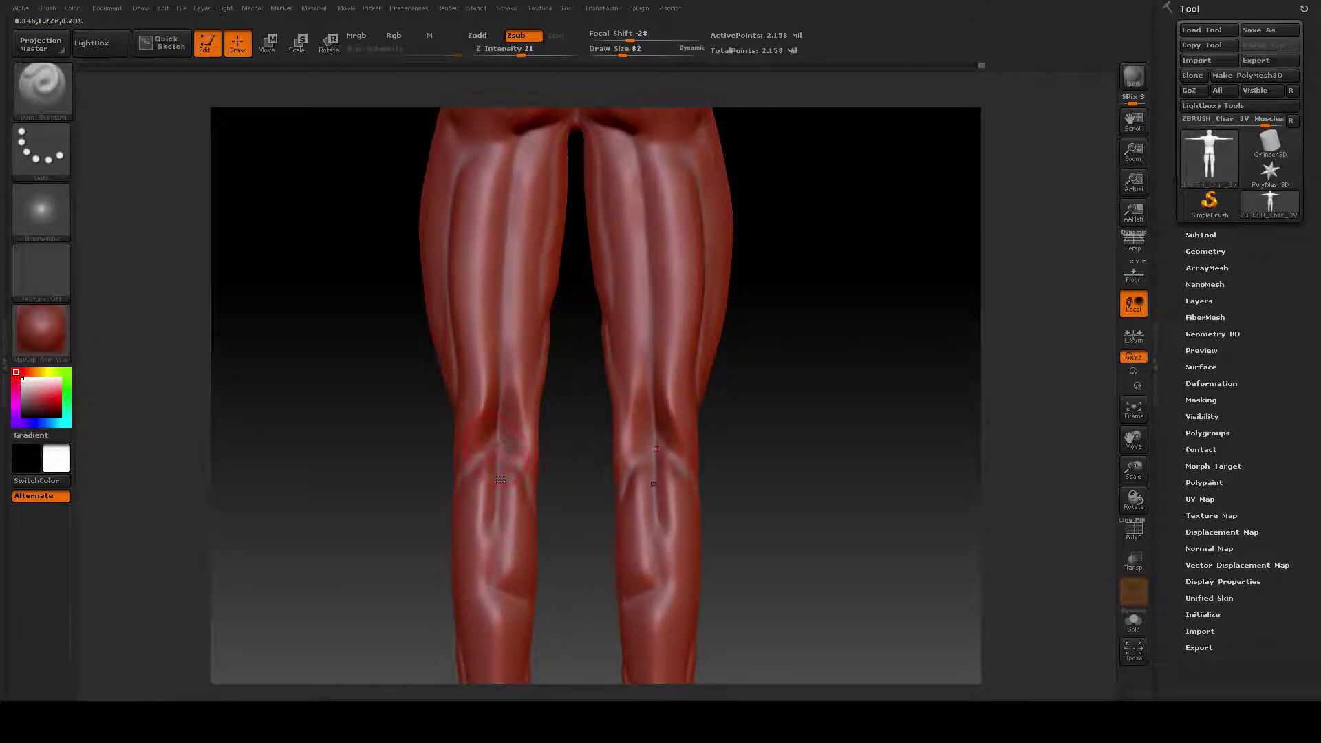
# Step: Carve the central groove dividing the two calf heads, smooth the inner head, and define the lower edges of both heads
pyautogui.moveTo(494, 470)
pyautogui.mouseDown()
pyautogui.moveTo(494, 584)
pyautogui.moveTo(508, 606)
pyautogui.mouseUp()
pyautogui.press('shift')
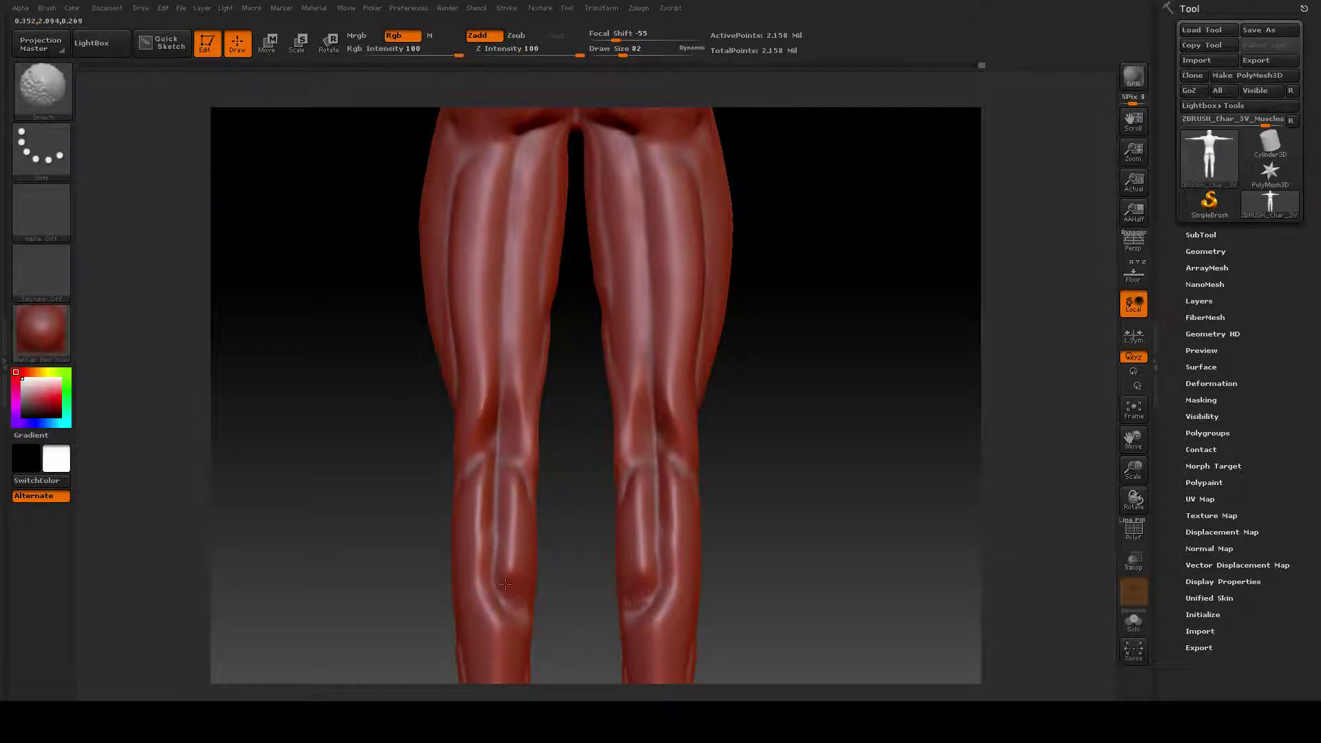
pyautogui.moveTo(512, 556)
pyautogui.keyDown('shift'); pyautogui.mouseDown()
pyautogui.moveTo(497, 510)
pyautogui.moveTo(515, 511)
pyautogui.mouseUp(); pyautogui.keyUp('shift')
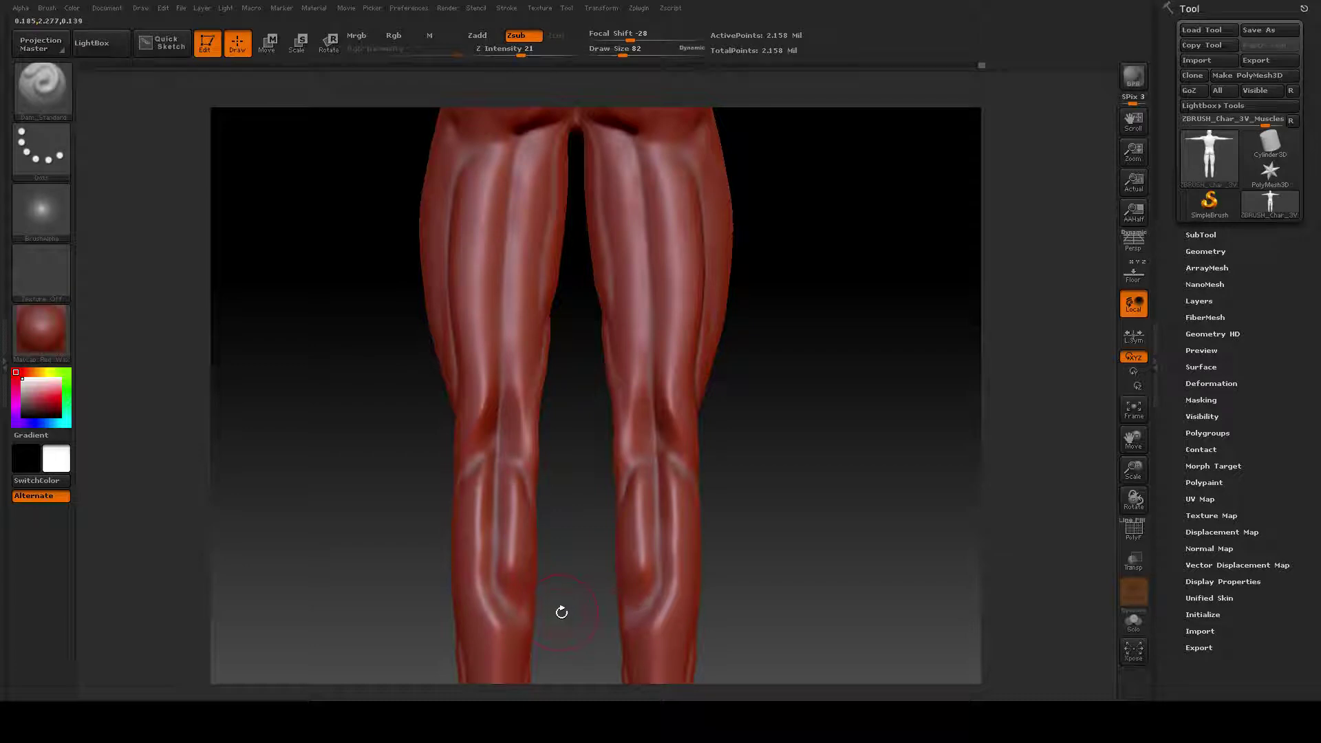
pyautogui.moveTo(581, 616); pyautogui.dragTo(521, 612)
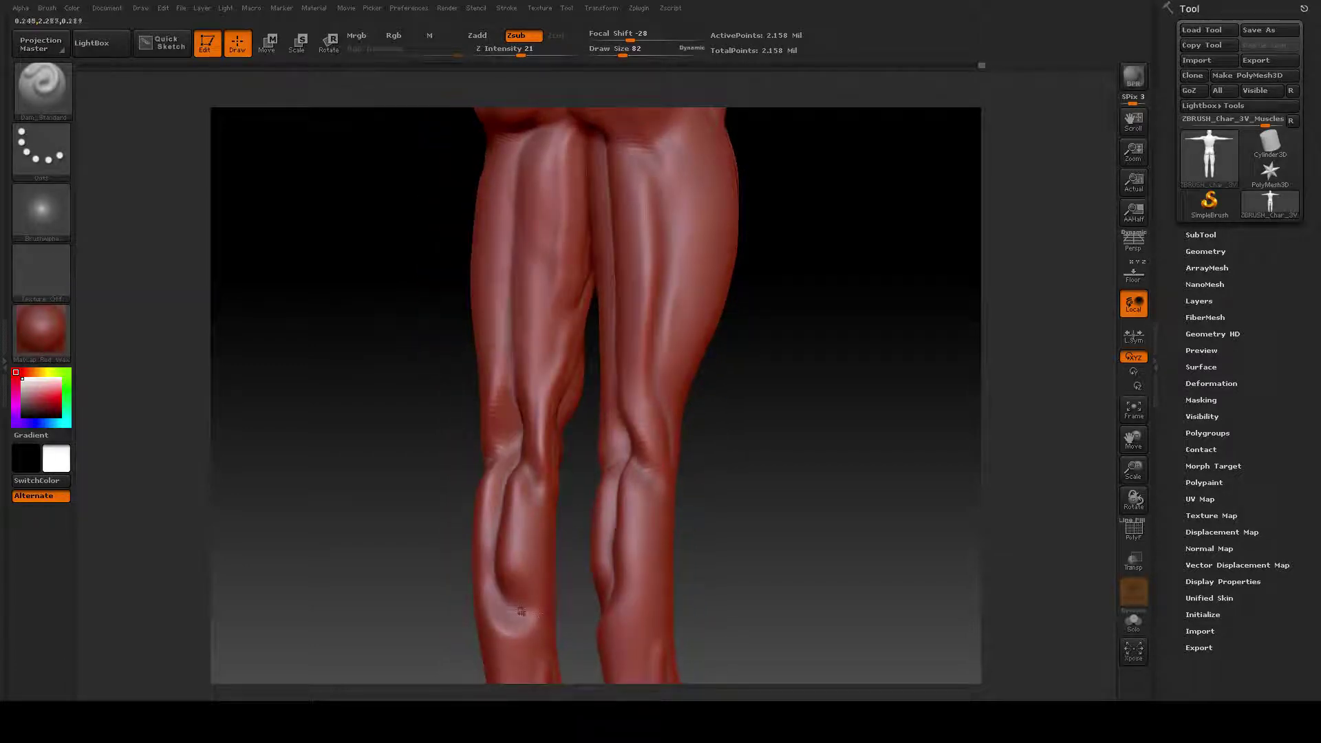
pyautogui.moveTo(411, 527)
pyautogui.mouseDown()
pyautogui.moveTo(482, 570)
pyautogui.moveTo(463, 593)
pyautogui.moveTo(476, 599)
pyautogui.mouseUp()
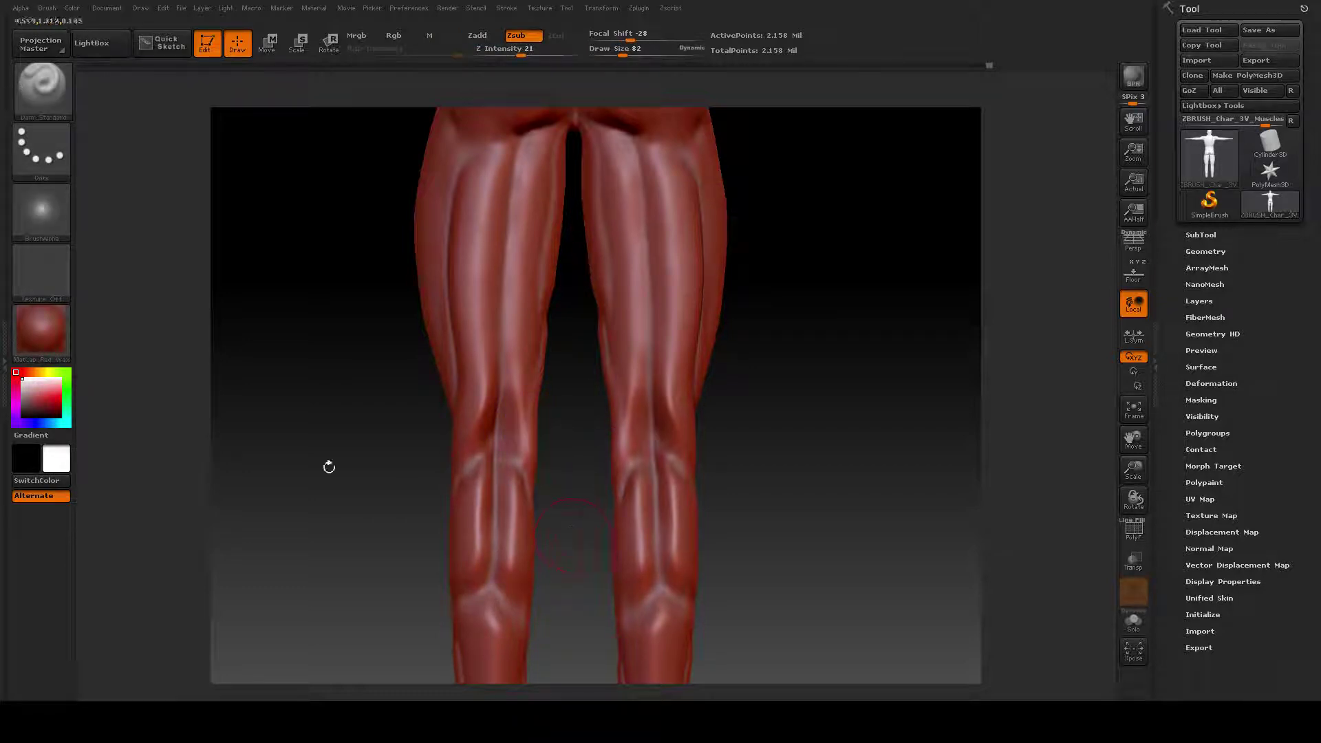
# Step: Rework the crease across the back of the knee above the inner calf head and smooth the area
pyautogui.moveTo(363, 376)
pyautogui.mouseDown()
pyautogui.moveTo(369, 415)
pyautogui.moveTo(420, 472)
pyautogui.mouseUp()
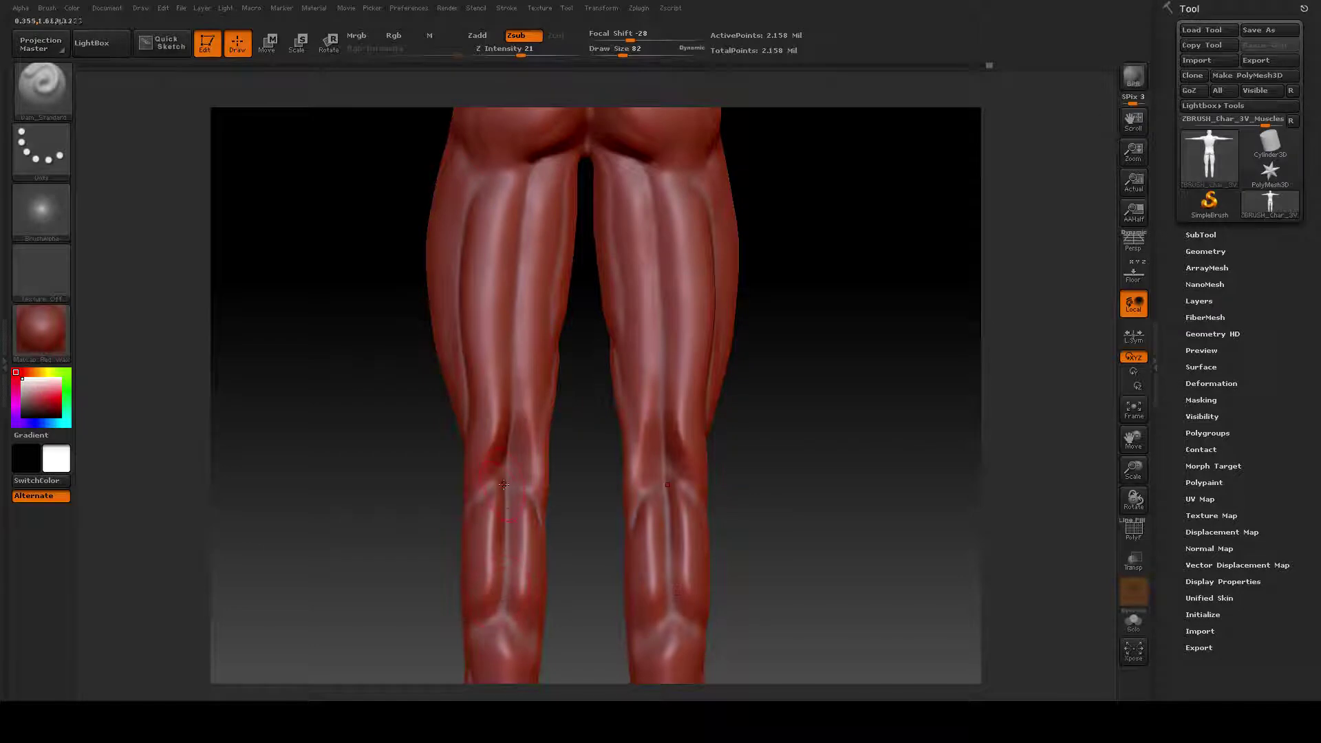
pyautogui.moveTo(508, 490); pyautogui.dragTo(537, 490)
pyautogui.press('ctrl')
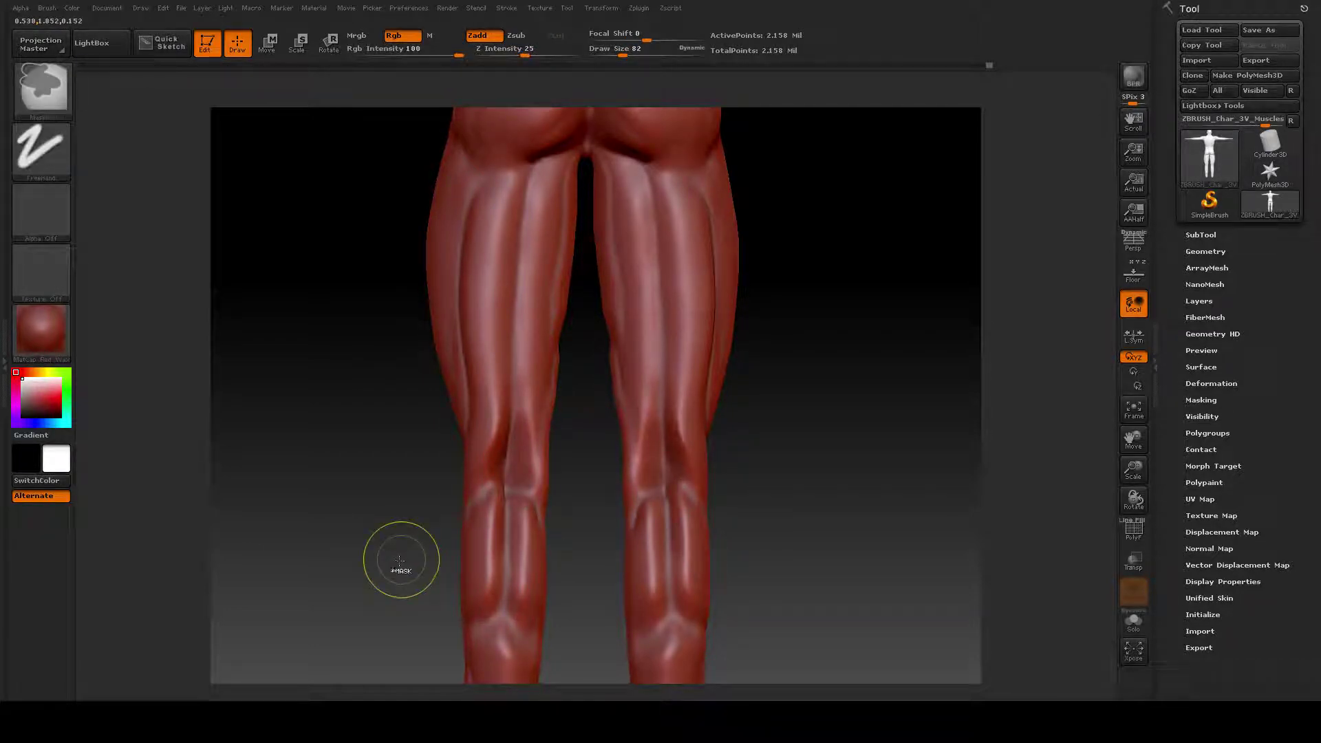
pyautogui.moveTo(371, 485); pyautogui.dragTo(454, 530, button='right')
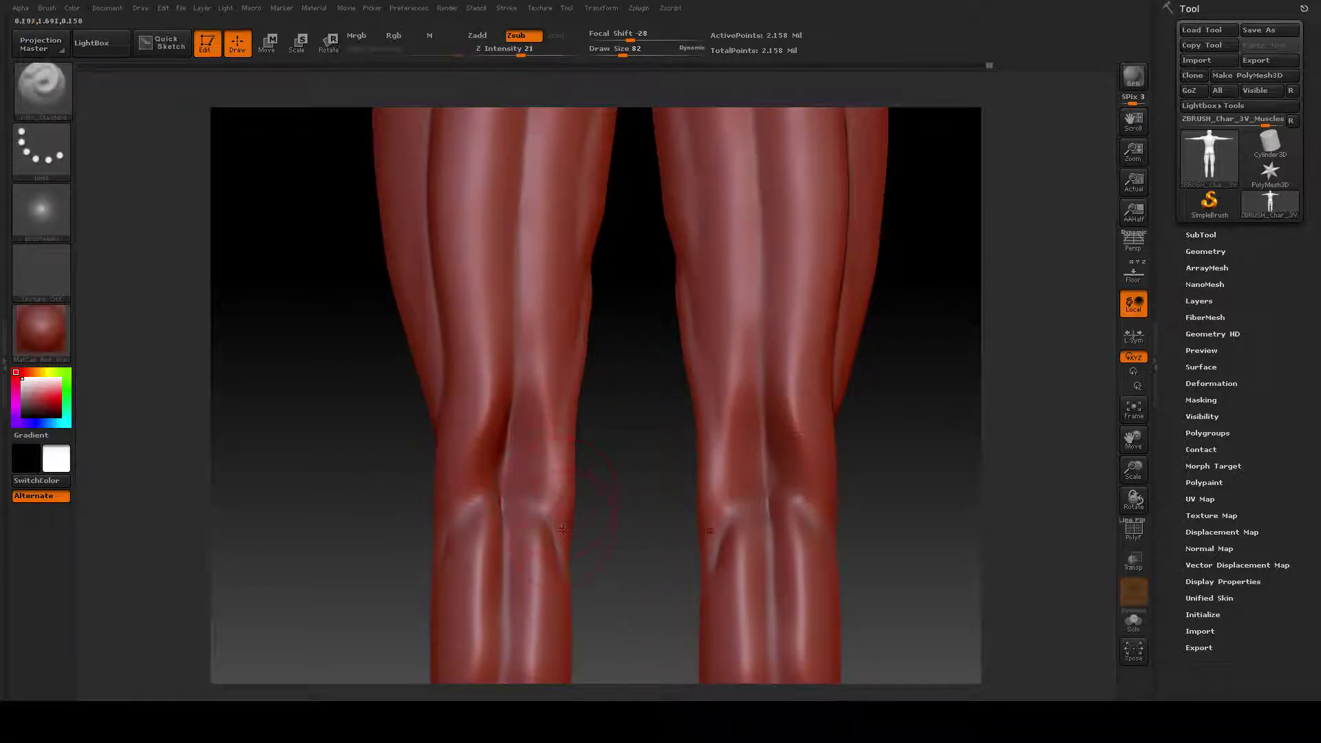
pyautogui.moveTo(635, 514)
pyautogui.mouseDown(button='right')
pyautogui.moveTo(646, 510)
pyautogui.moveTo(624, 516)
pyautogui.mouseUp(button='right')
pyautogui.press('ctrl')
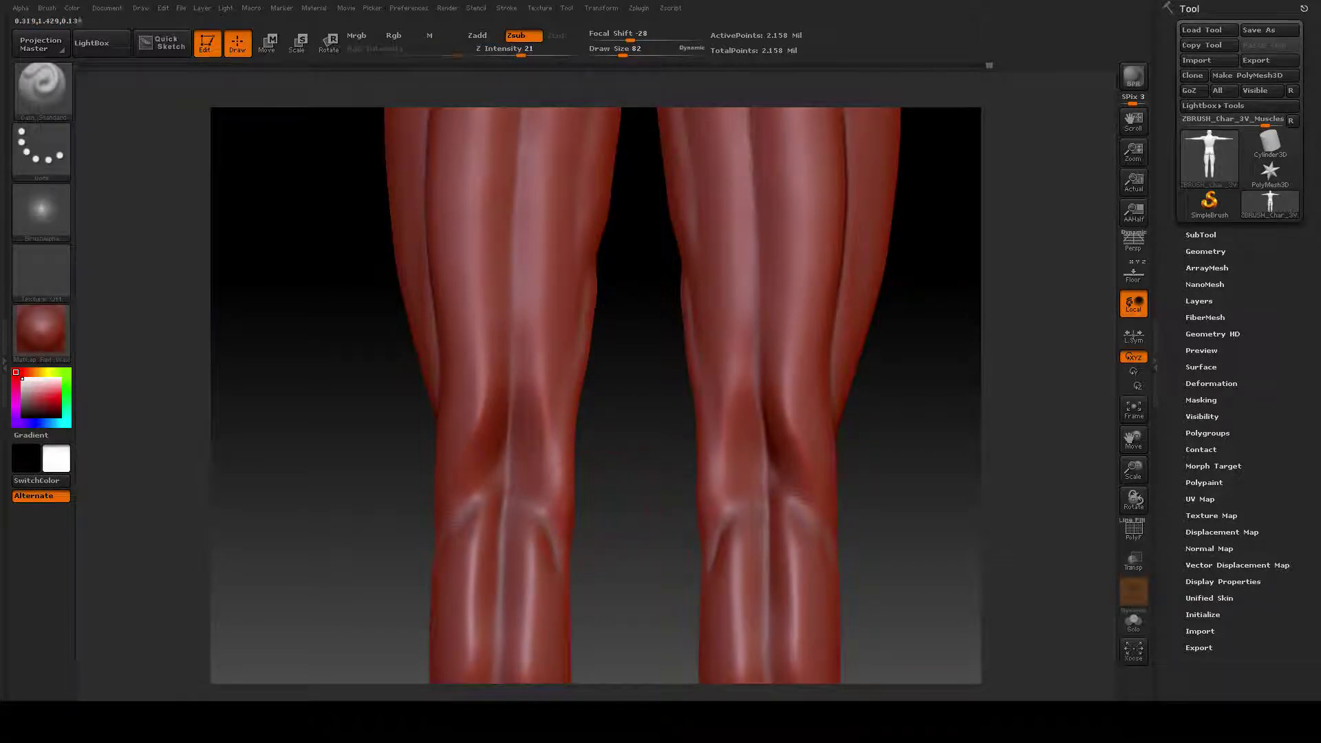
pyautogui.press('shift')
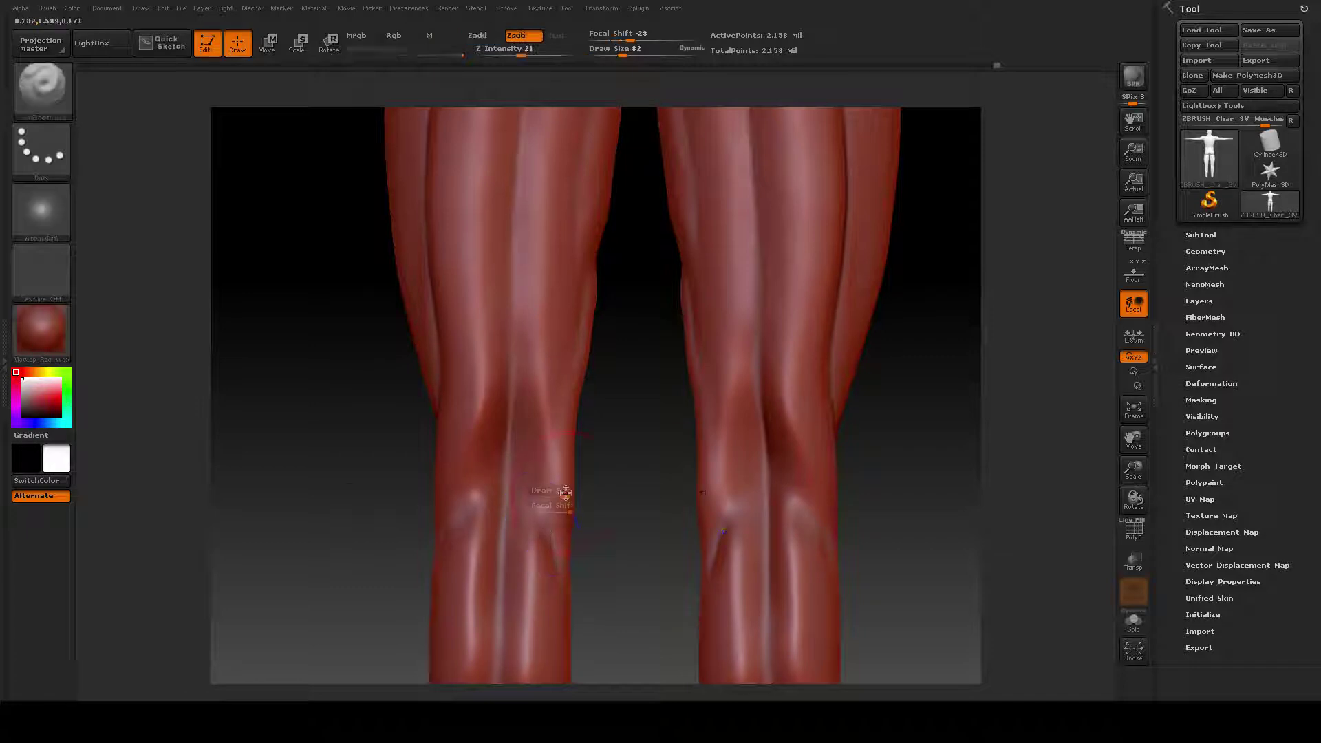
# Step: Try to carve fine creases behind the knee with a smaller Dam_Standard brush, at draw sizes 22 and 30
pyautogui.press('space')
pyautogui.moveTo(553, 492); pyautogui.dragTo(542, 496)
pyautogui.press('ctrl')
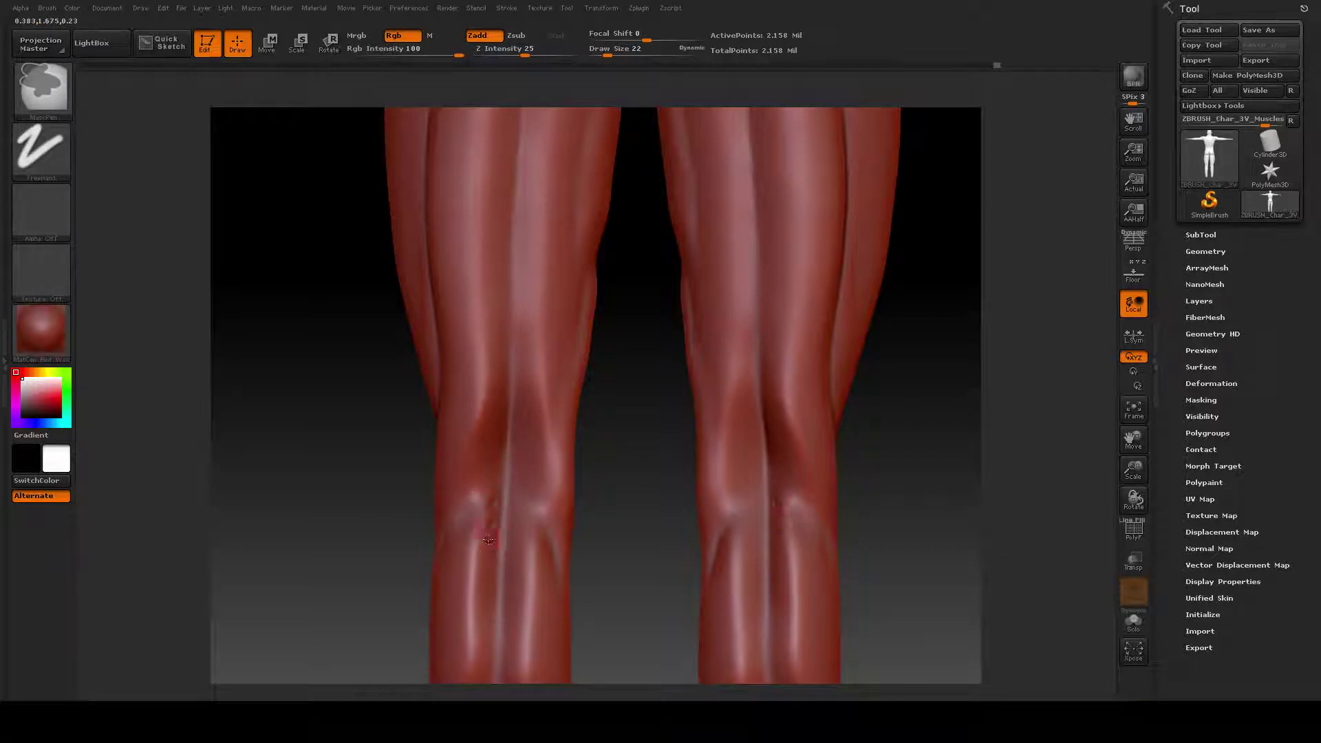
pyautogui.press('space')
pyautogui.moveTo(494, 451); pyautogui.dragTo(508, 452)
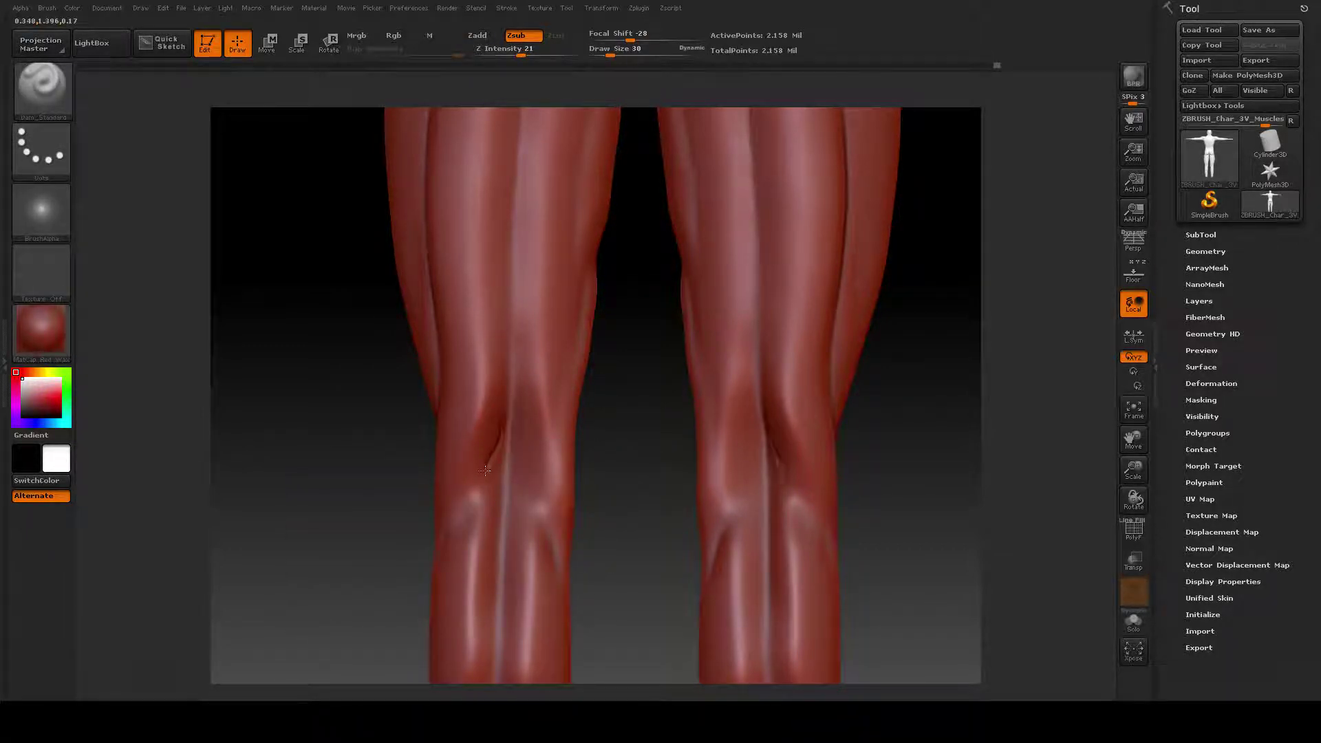
pyautogui.press('ctrl')
# Step: Carve diagonal creases from the hollow behind the knee into the calf heads at draw size 53 and Z Intensity 14
pyautogui.press('space')
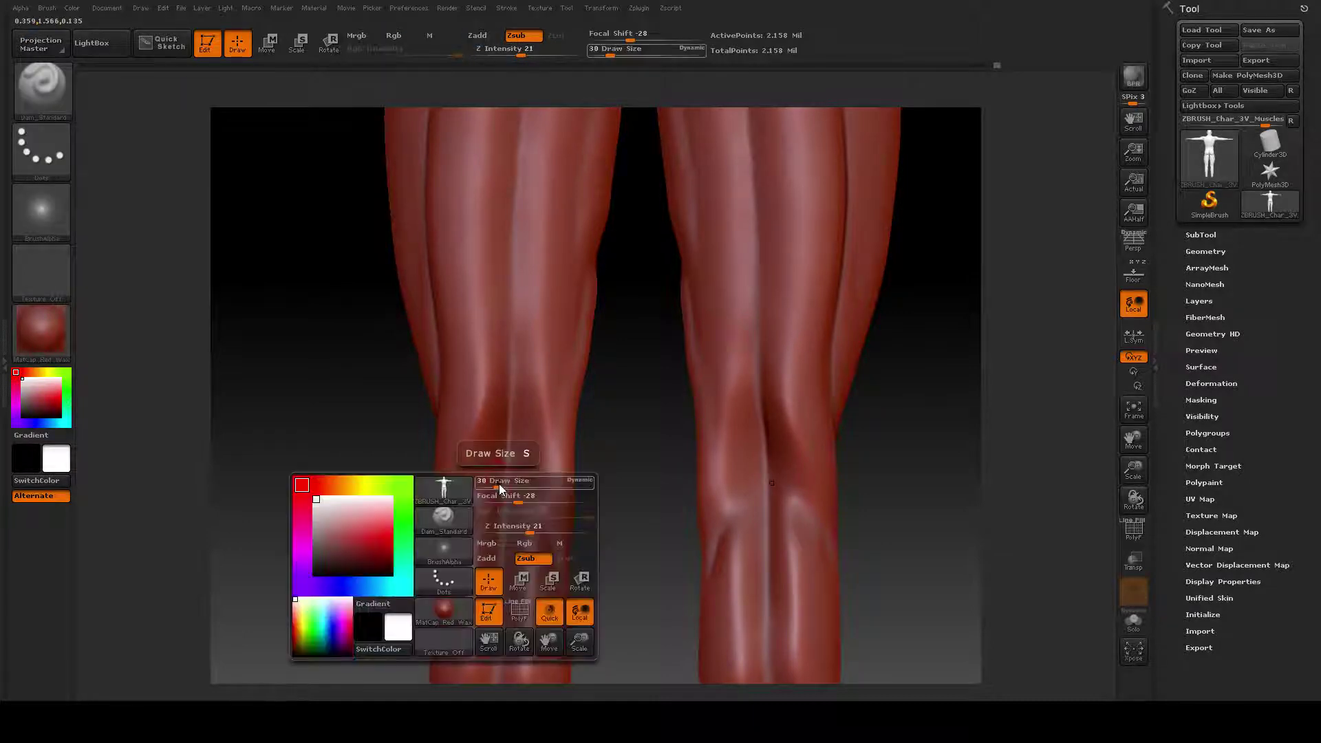
pyautogui.moveTo(497, 485); pyautogui.dragTo(505, 486)
pyautogui.moveTo(529, 530); pyautogui.dragTo(513, 530)
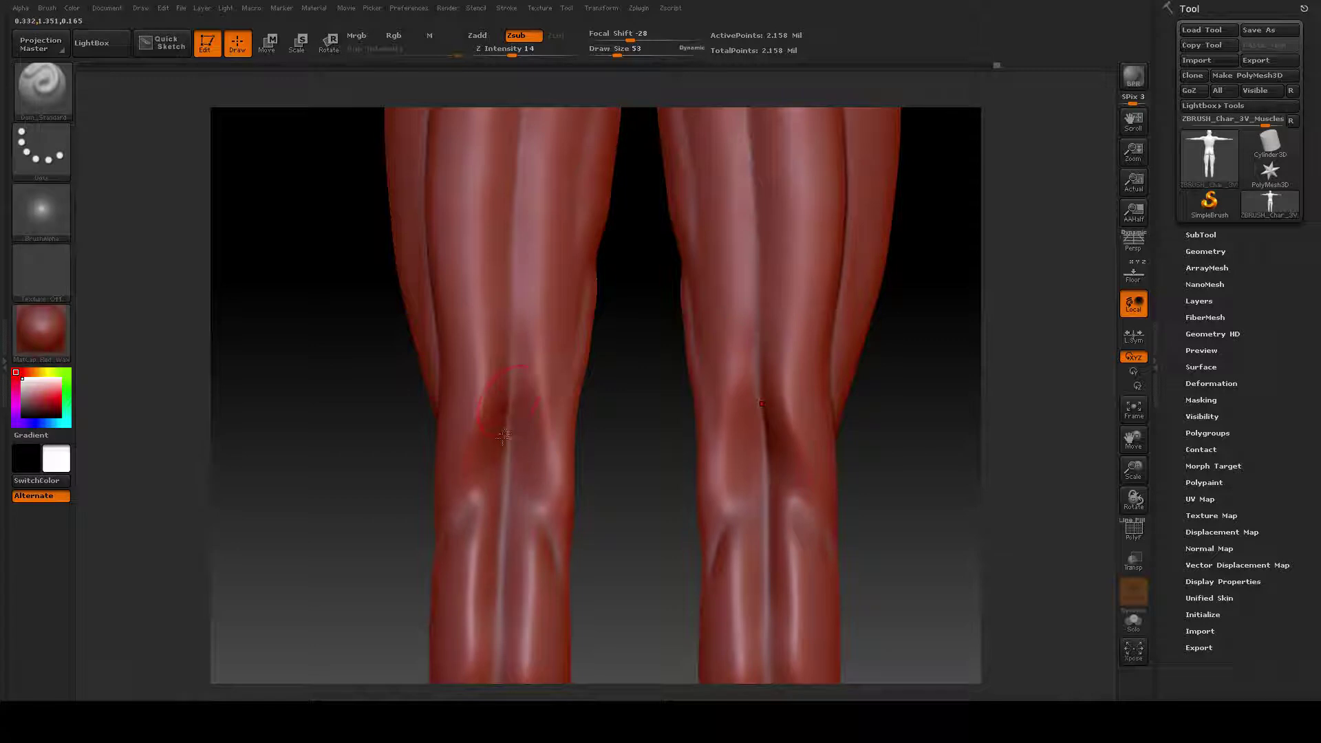
pyautogui.moveTo(503, 435); pyautogui.dragTo(445, 536)
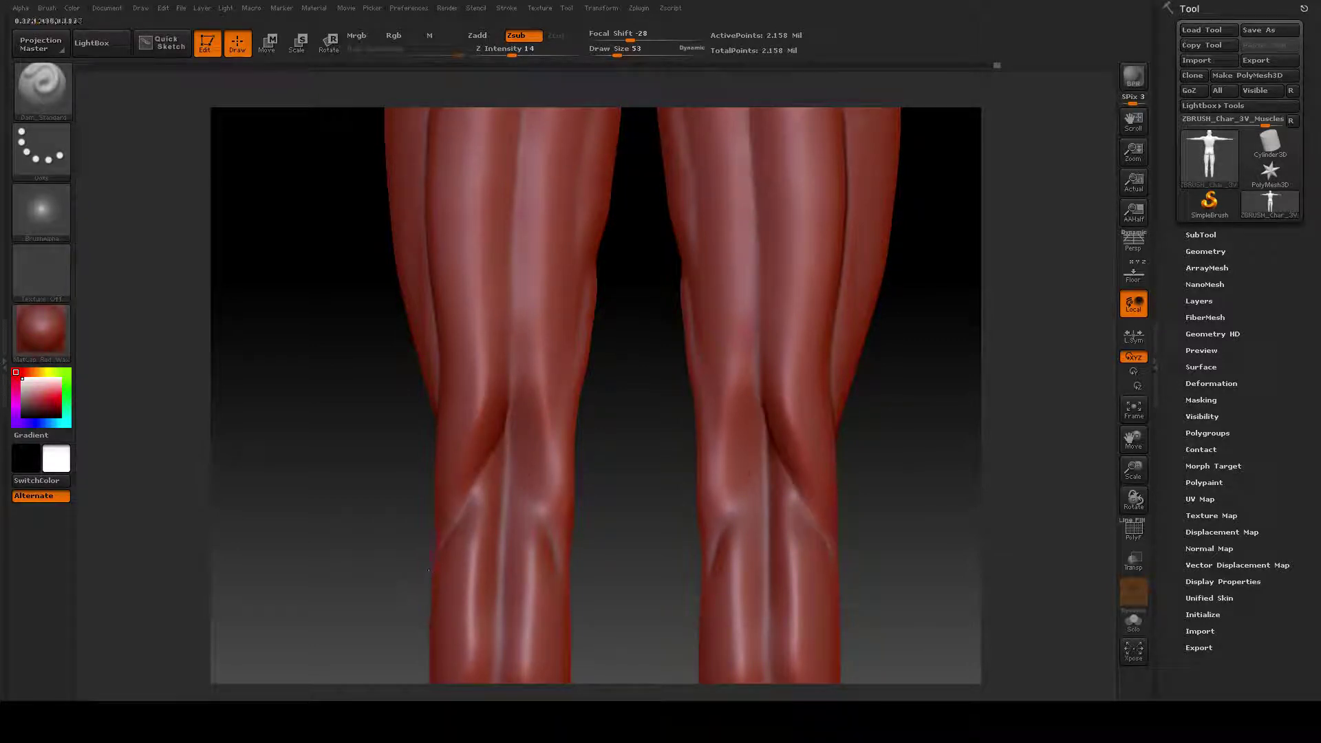
pyautogui.moveTo(511, 436); pyautogui.dragTo(549, 530)
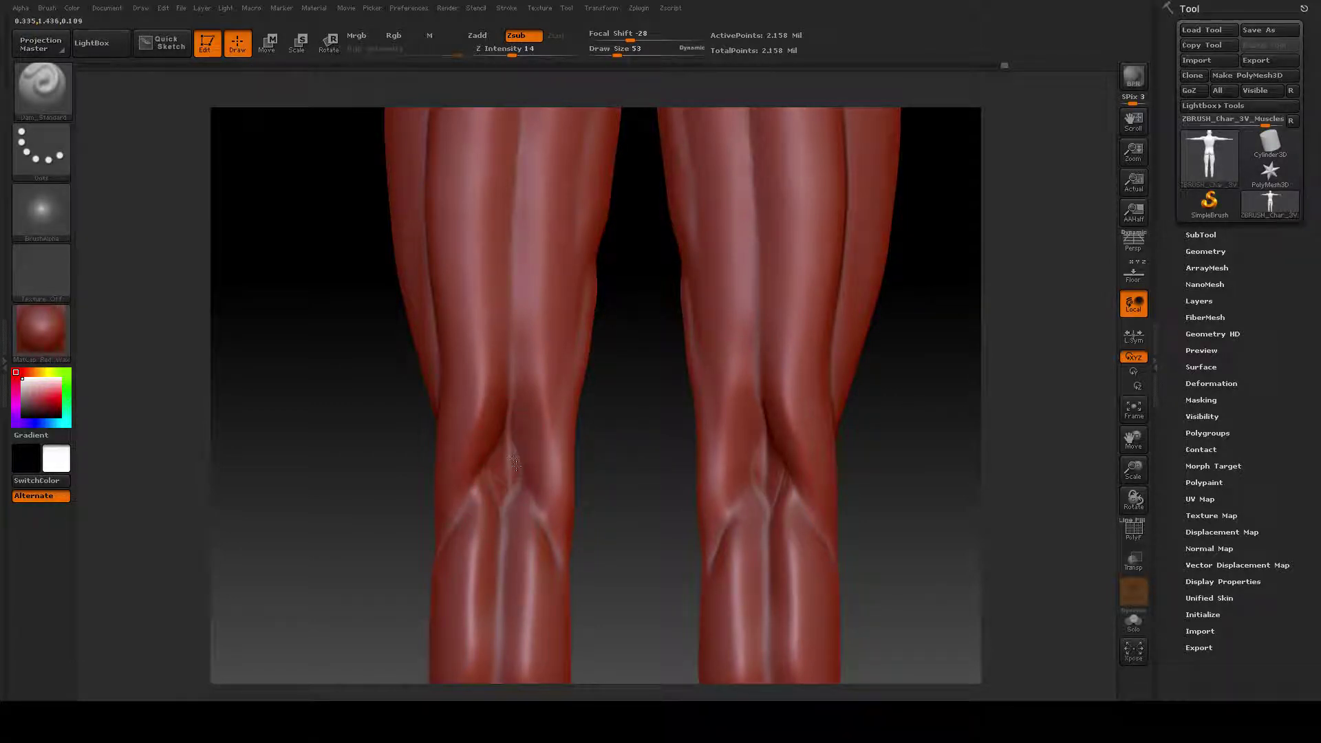
# Step: Build up the inner calf head with the ClayBuildup brush at Z Intensity 12 and smooth it
pyautogui.moveTo(271, 528); pyautogui.dragTo(323, 508)
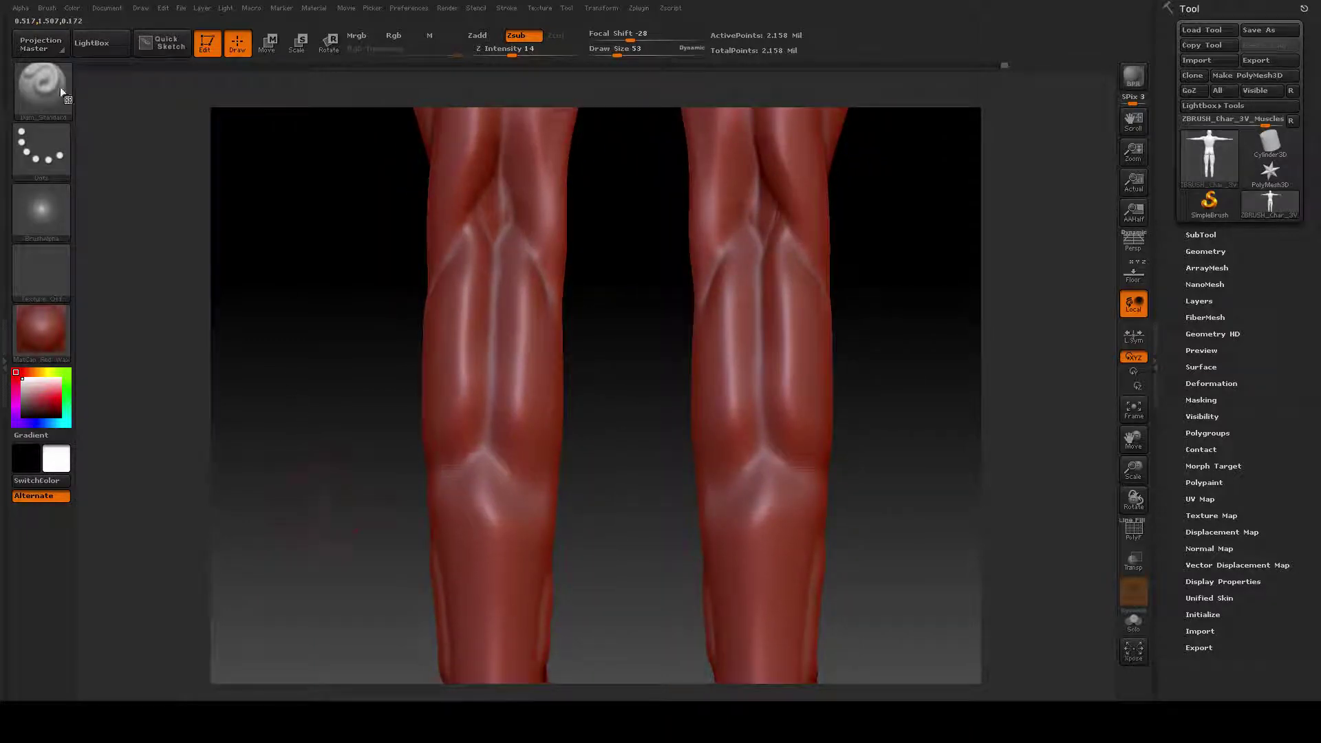
pyautogui.click(30, 76)
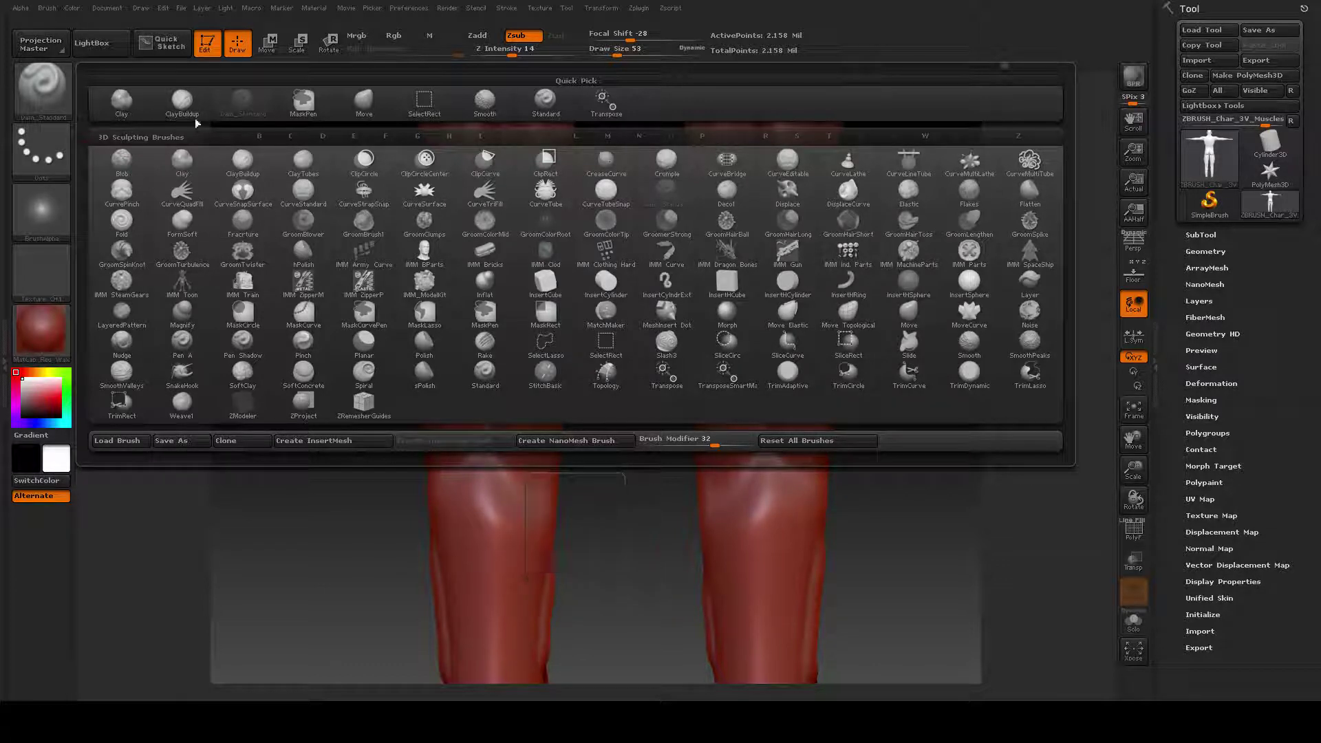
pyautogui.click(182, 100)
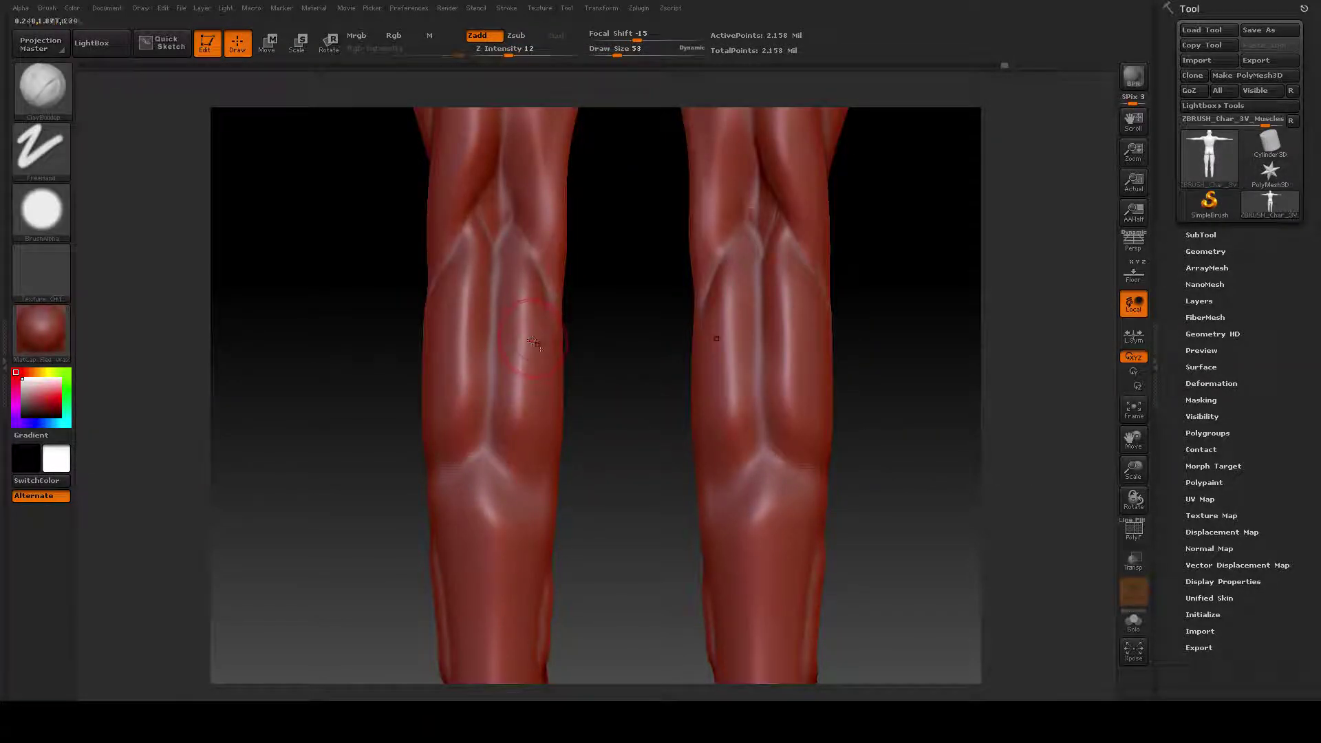
pyautogui.moveTo(533, 334)
pyautogui.mouseDown()
pyautogui.moveTo(551, 447)
pyautogui.moveTo(532, 384)
pyautogui.mouseUp()
pyautogui.press('shift')
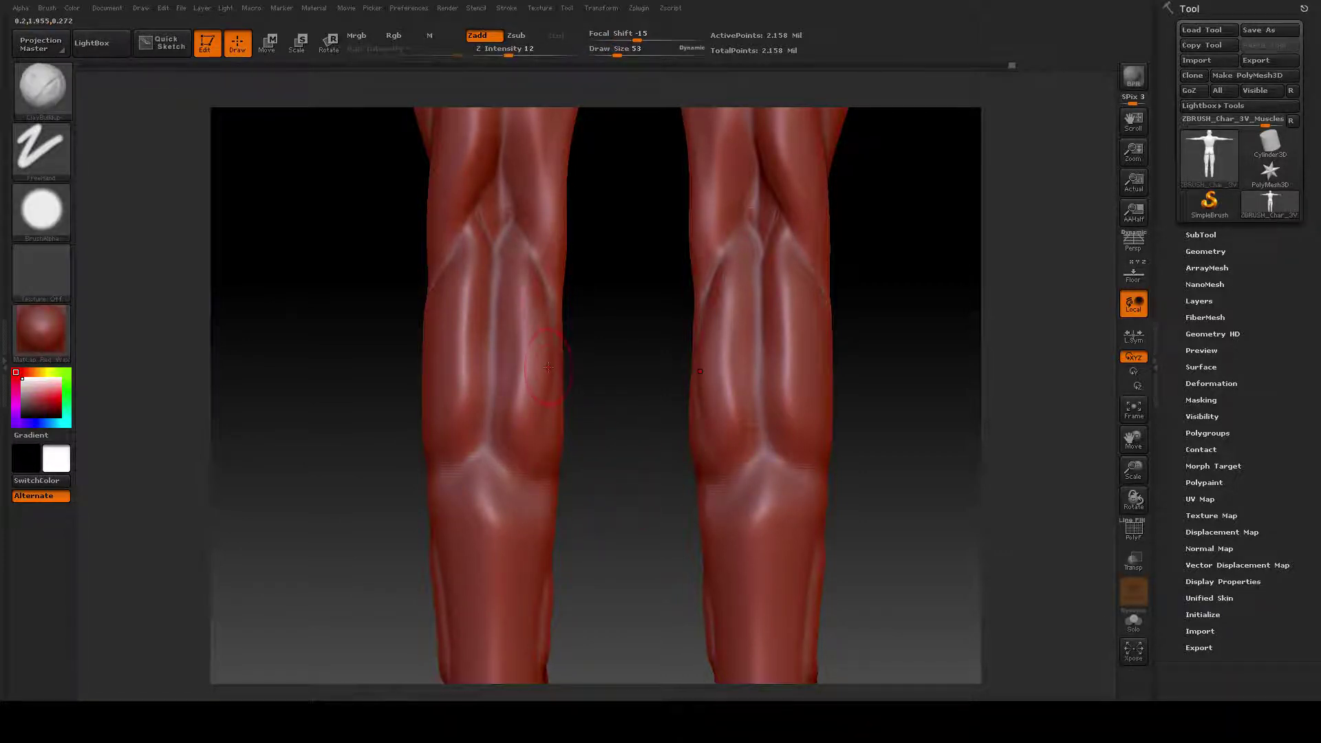
pyautogui.moveTo(539, 315); pyautogui.dragTo(539, 439)
pyautogui.press('shift')
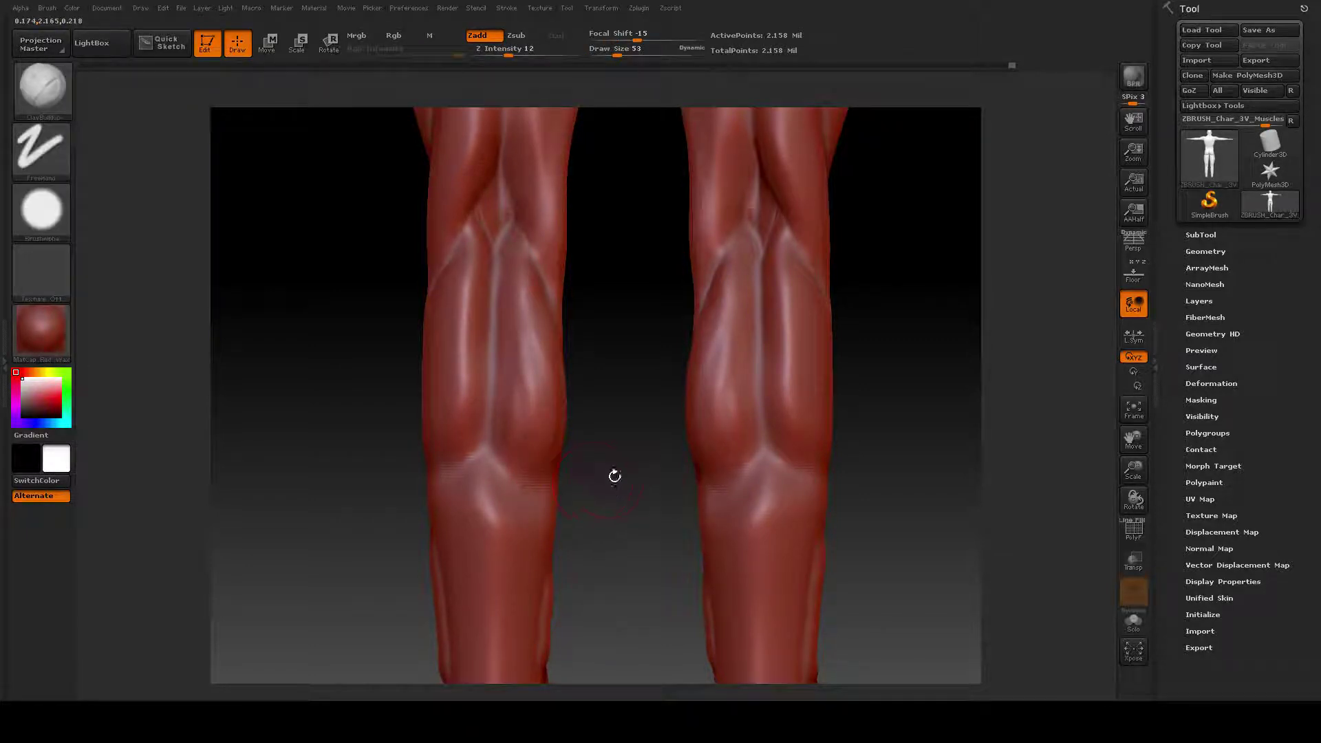
# Step: Add volume to the outer calf head down to its lower end and smooth it into the side of the leg
pyautogui.keyDown('alt'); pyautogui.moveTo(615, 477); pyautogui.dragTo(589, 513); pyautogui.keyUp('alt')
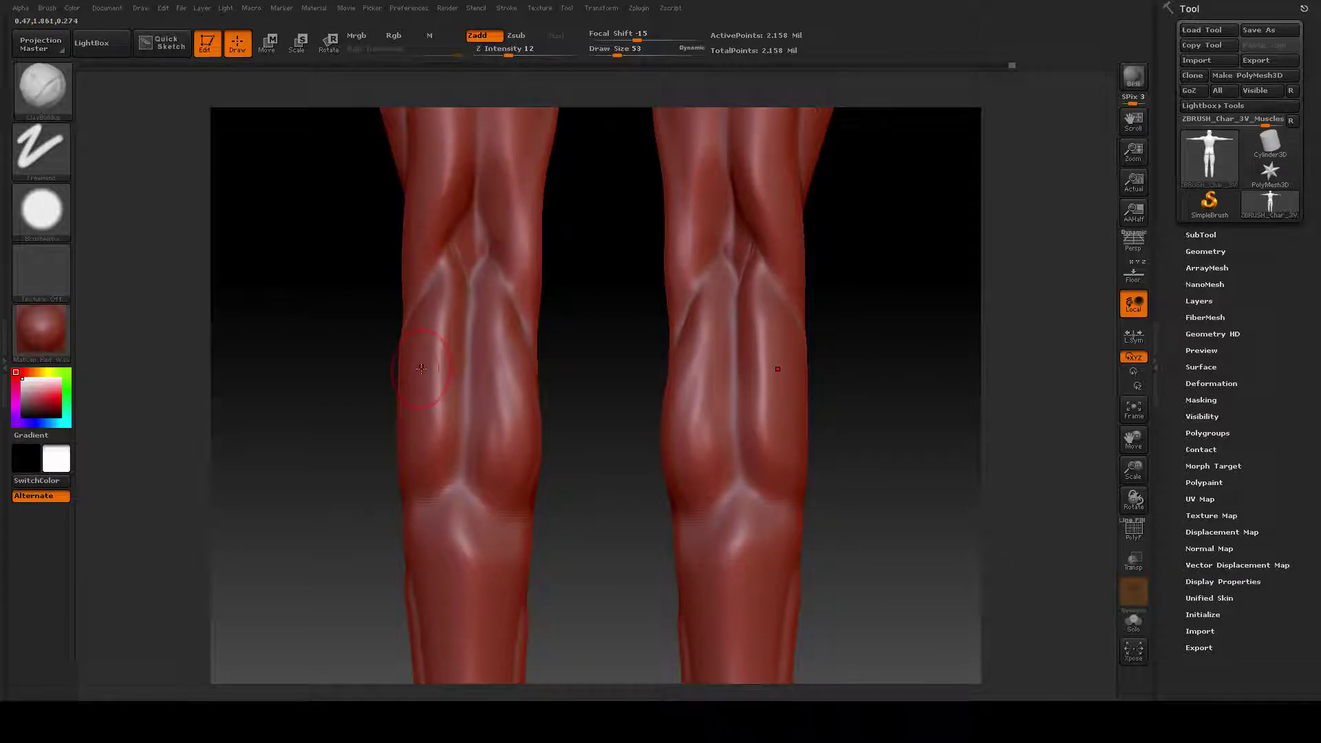
pyautogui.moveTo(419, 339)
pyautogui.mouseDown()
pyautogui.moveTo(400, 475)
pyautogui.moveTo(435, 346)
pyautogui.moveTo(436, 437)
pyautogui.moveTo(436, 400)
pyautogui.moveTo(399, 434)
pyautogui.moveTo(368, 417)
pyautogui.moveTo(407, 383)
pyautogui.moveTo(366, 490)
pyautogui.mouseUp()
pyautogui.moveTo(543, 440); pyautogui.dragTo(406, 436)
pyautogui.moveTo(585, 442)
pyautogui.mouseDown()
pyautogui.moveTo(562, 456)
pyautogui.moveTo(610, 359)
pyautogui.mouseUp()
pyautogui.moveTo(483, 333)
pyautogui.mouseDown()
pyautogui.moveTo(503, 526)
pyautogui.moveTo(465, 536)
pyautogui.moveTo(449, 430)
pyautogui.moveTo(464, 520)
pyautogui.moveTo(479, 444)
pyautogui.moveTo(472, 492)
pyautogui.mouseUp()
pyautogui.press('shift')
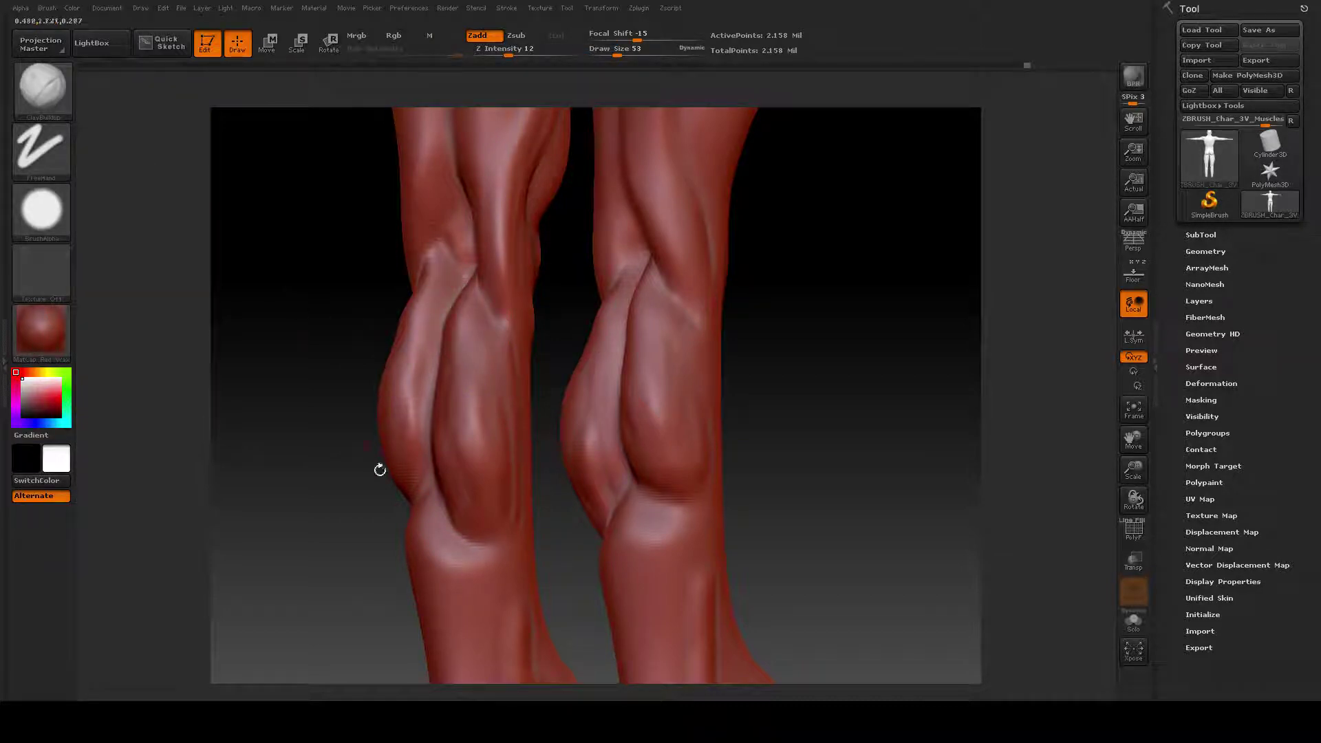
pyautogui.moveTo(283, 537)
pyautogui.mouseDown()
pyautogui.moveTo(313, 542)
pyautogui.moveTo(310, 413)
pyautogui.mouseUp()
pyautogui.press('shift')
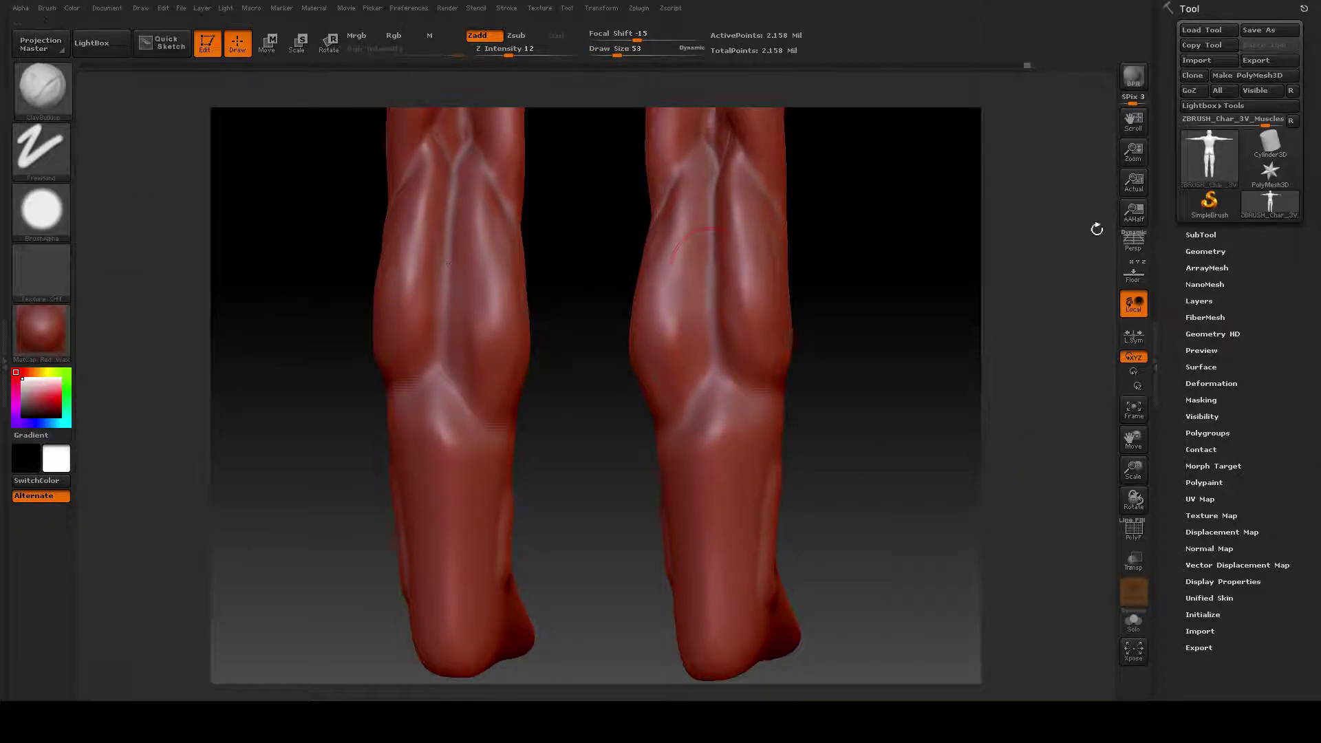
# Step: Soften the lower edges of the calf heads at subdivision level 5 and return the mesh to level 7
pyautogui.click(1206, 235)
pyautogui.click(1205, 235)
pyautogui.click(1206, 251)
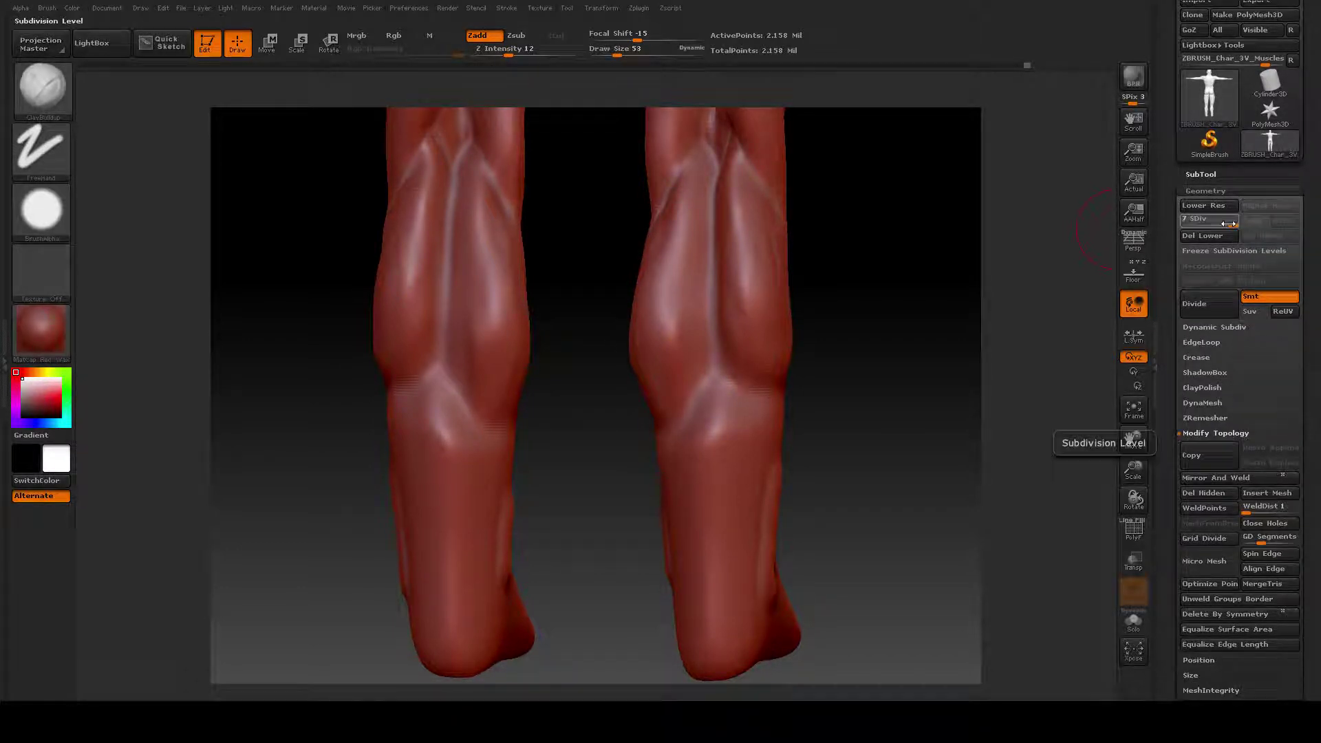
pyautogui.hotkey('shift', 'd')
pyautogui.hotkey('shift', 'd')
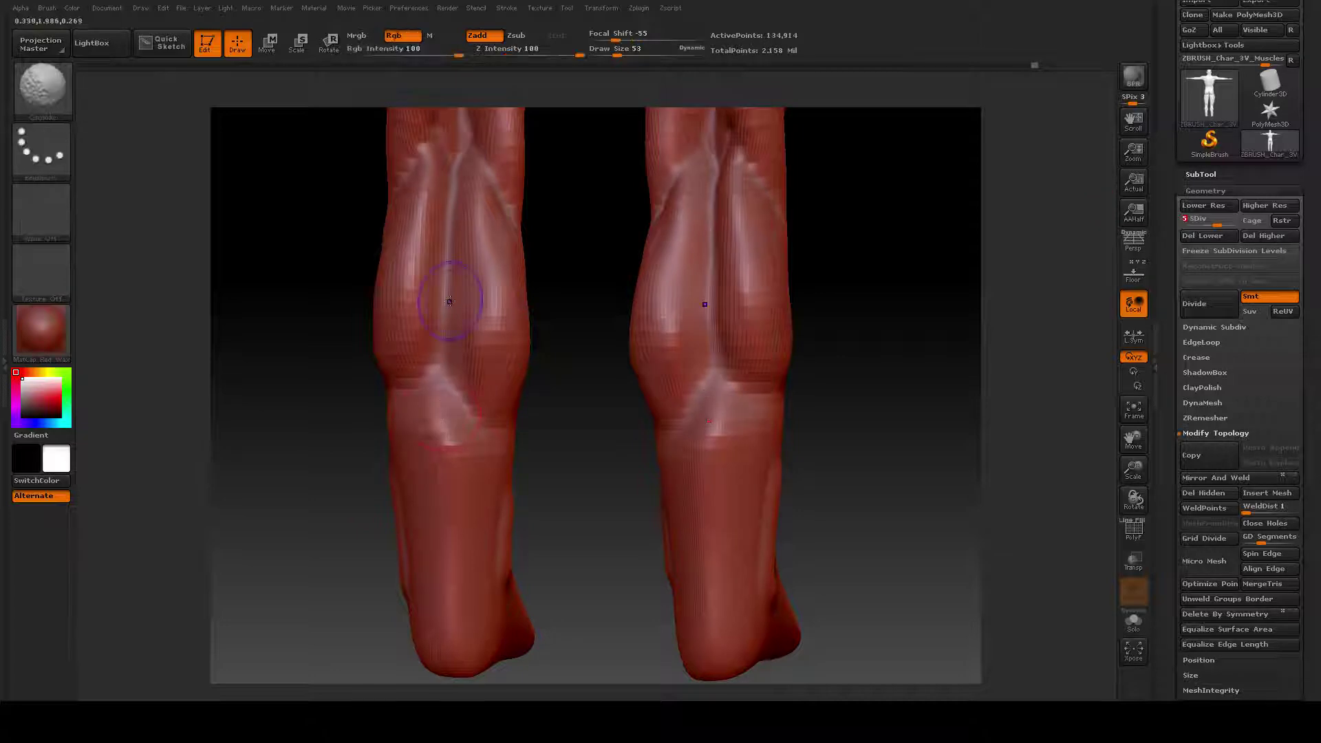
pyautogui.moveTo(487, 426)
pyautogui.keyDown('shift'); pyautogui.mouseDown()
pyautogui.moveTo(428, 384)
pyautogui.moveTo(449, 433)
pyautogui.mouseUp(); pyautogui.keyUp('shift')
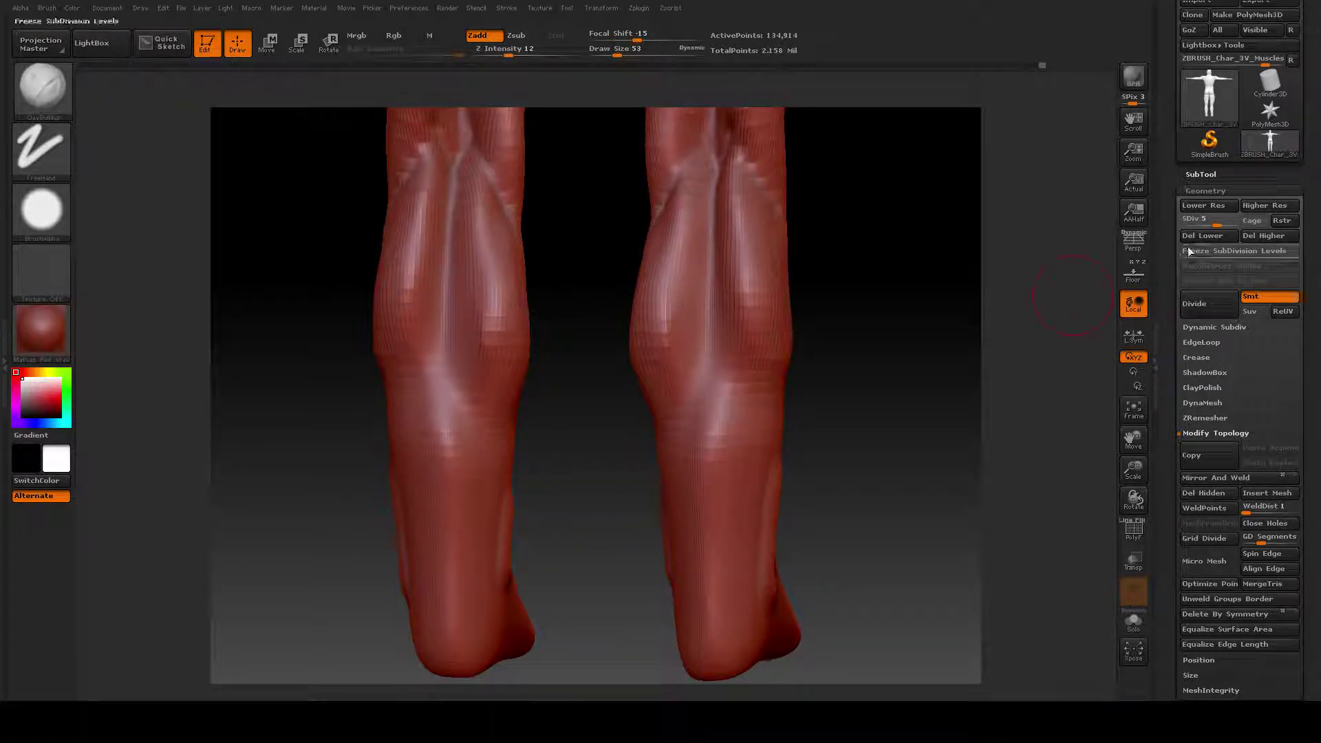
pyautogui.moveTo(1226, 224); pyautogui.dragTo(1237, 224)
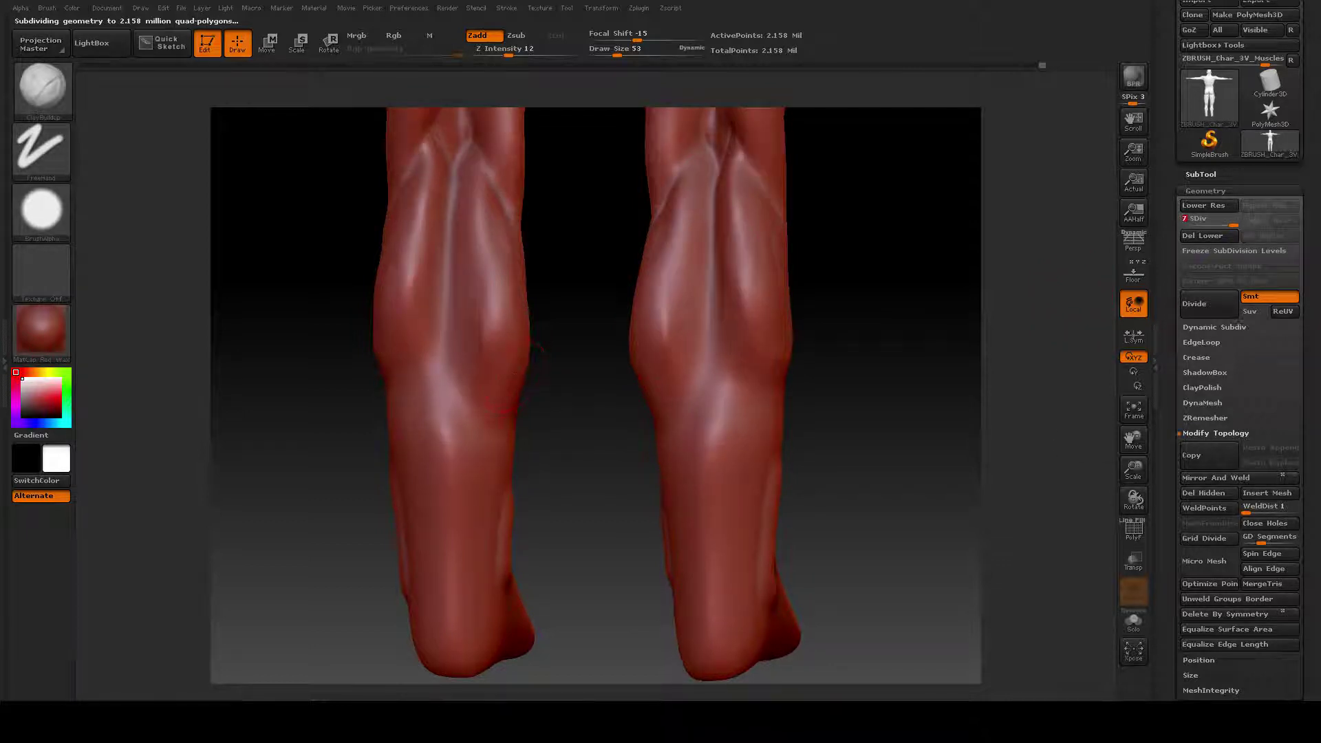
# Step: Smooth the transition from the calf heads into the lower leg from the back and side at subdivision level 7
pyautogui.press('shift')
pyautogui.press('shift')
pyautogui.moveTo(263, 472); pyautogui.dragTo(318, 480)
pyautogui.press('shift')
pyautogui.moveTo(835, 450); pyautogui.dragTo(926, 444)
pyautogui.moveTo(587, 434)
pyautogui.mouseDown()
pyautogui.moveTo(544, 434)
pyautogui.moveTo(569, 458)
pyautogui.moveTo(555, 442)
pyautogui.moveTo(764, 460)
pyautogui.mouseUp()
pyautogui.press('shift')
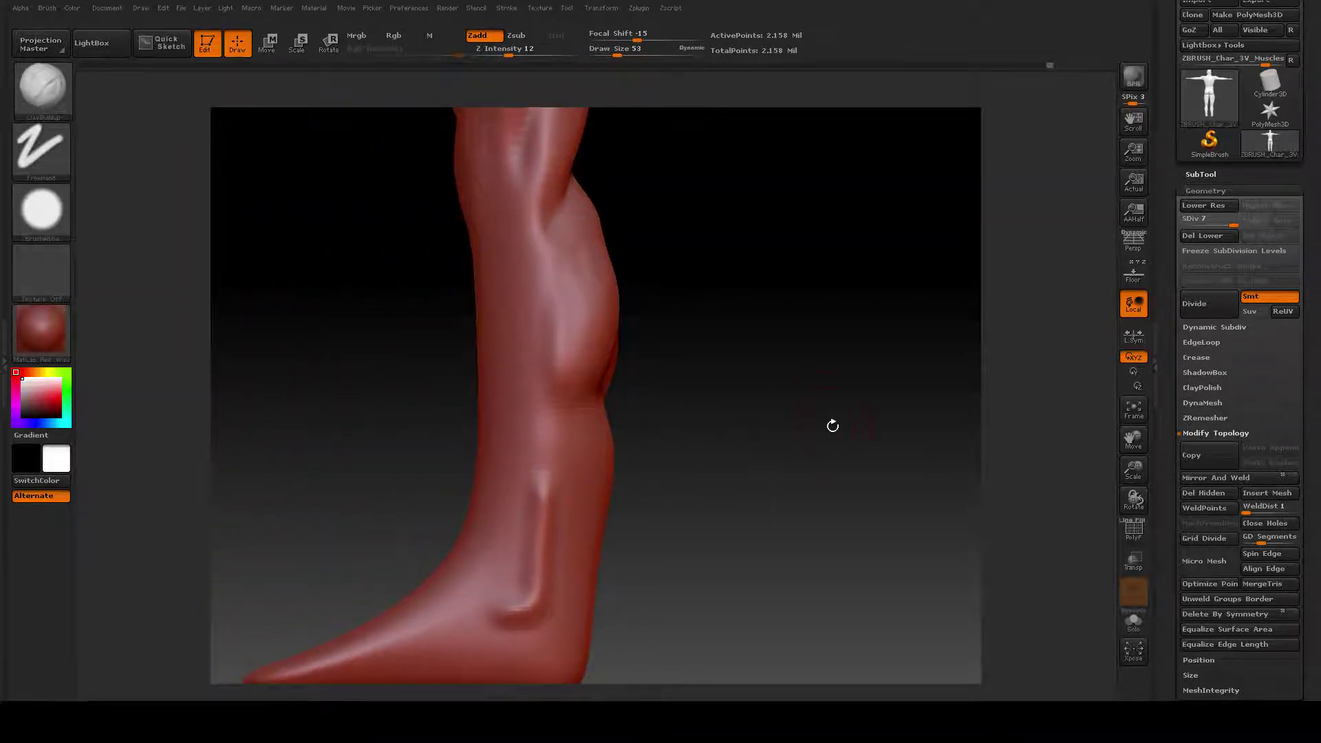
# Step: Examine the shape of the thigh and the back of the knee from the side and behind
pyautogui.moveTo(831, 425); pyautogui.dragTo(770, 437)
pyautogui.keyDown('alt'); pyautogui.moveTo(514, 166); pyautogui.dragTo(756, 418); pyautogui.keyUp('alt')
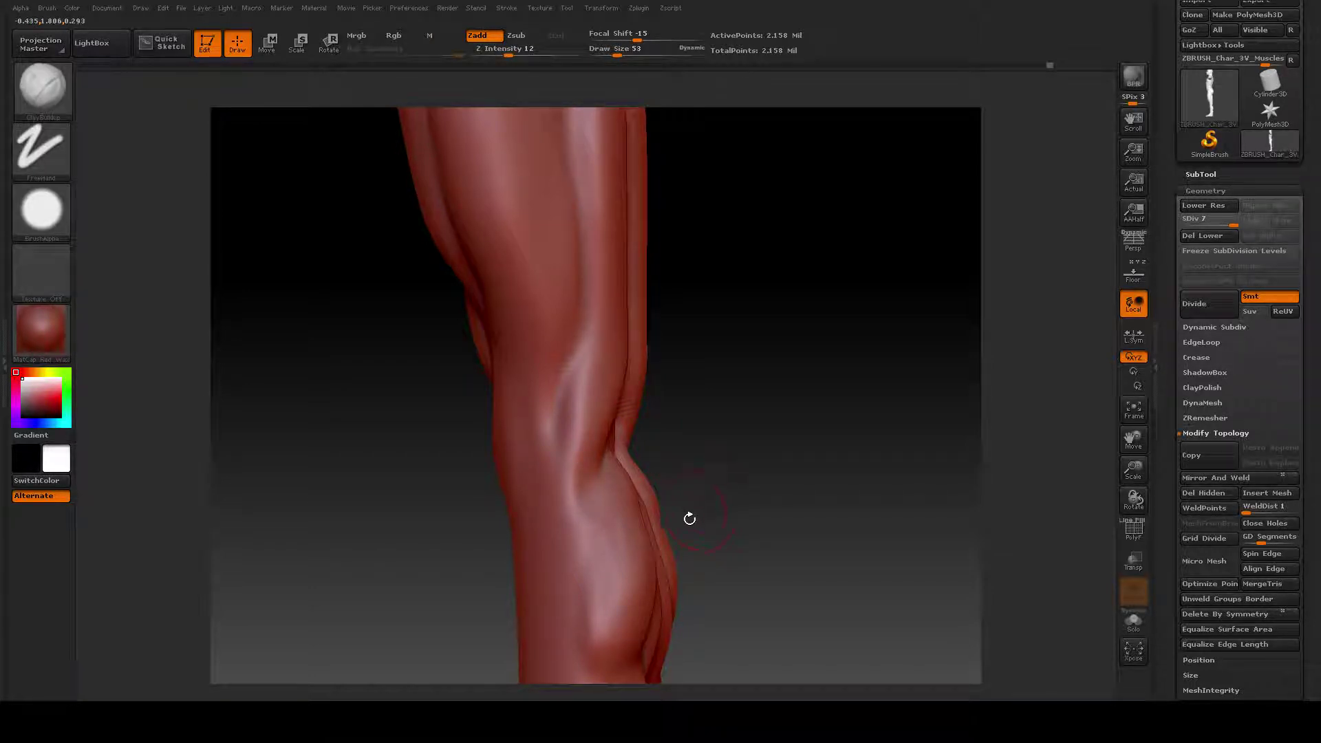
pyautogui.moveTo(761, 423); pyautogui.dragTo(722, 398)
pyautogui.moveTo(750, 312)
pyautogui.mouseDown()
pyautogui.moveTo(765, 415)
pyautogui.moveTo(602, 196)
pyautogui.mouseUp()
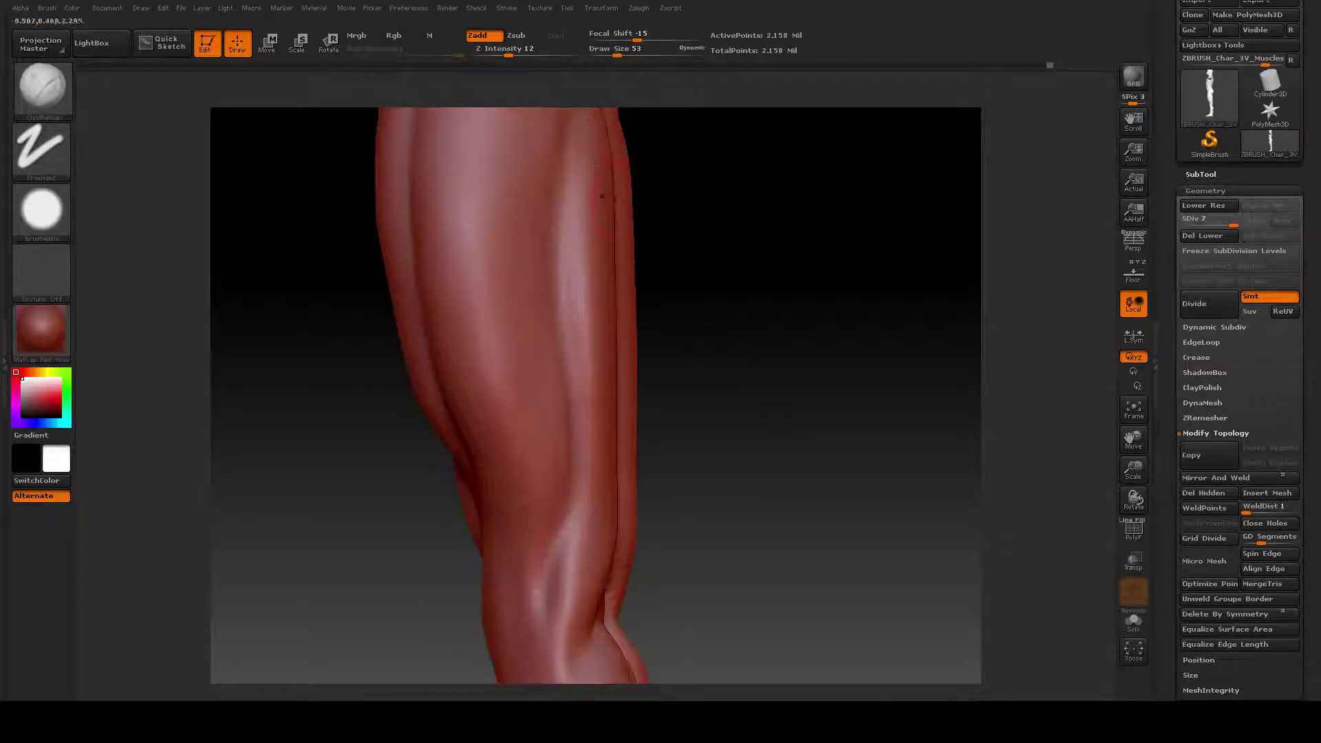
pyautogui.moveTo(813, 391); pyautogui.dragTo(760, 390)
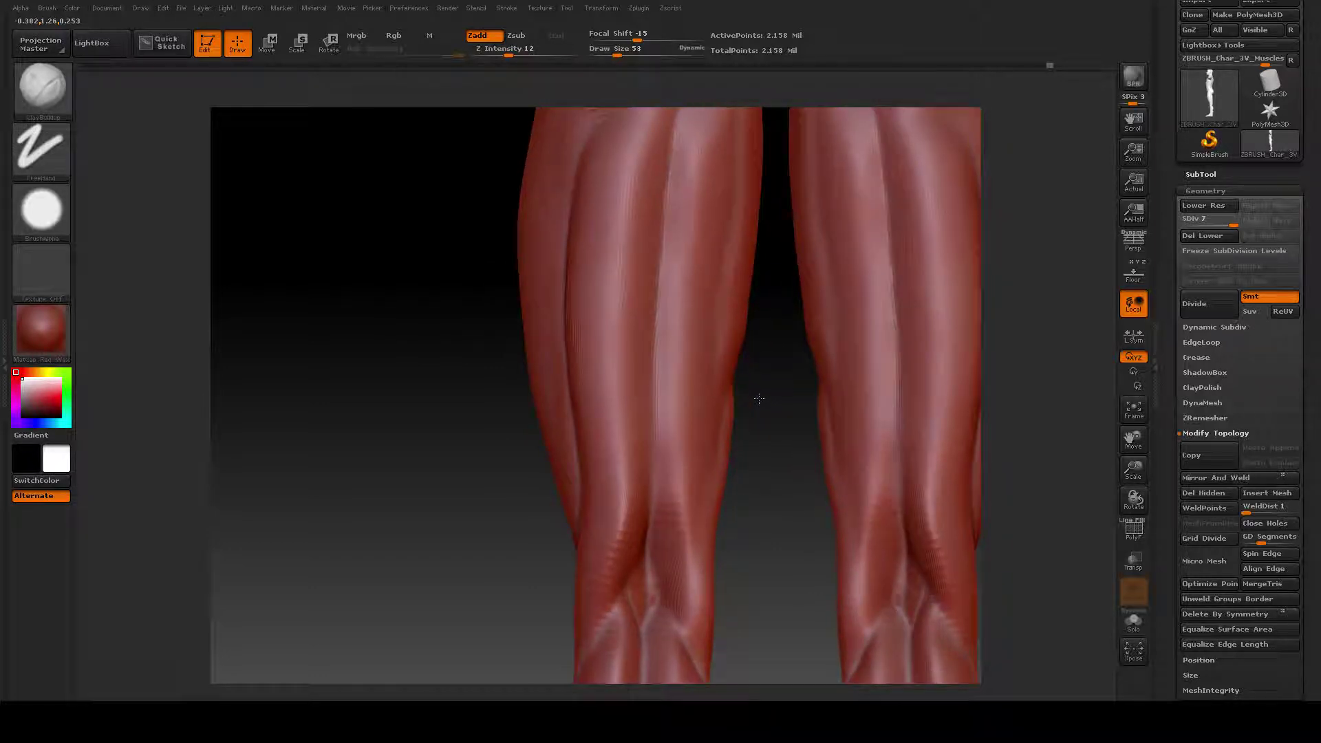
pyautogui.moveTo(419, 463); pyautogui.dragTo(490, 430)
pyautogui.moveTo(751, 453); pyautogui.dragTo(792, 526)
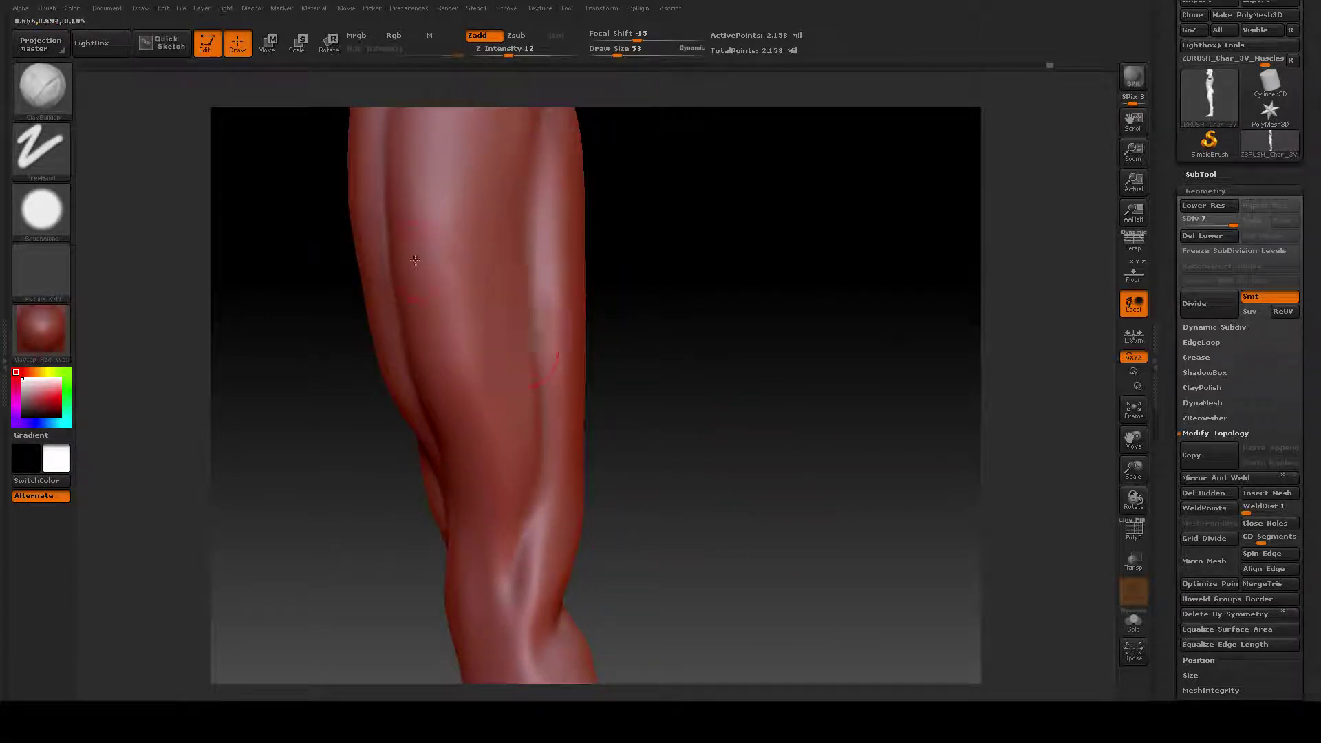
# Step: Set the Move brush to draw size 155 and show the floor grid reference behind the side view of the legs
pyautogui.click(54, 82)
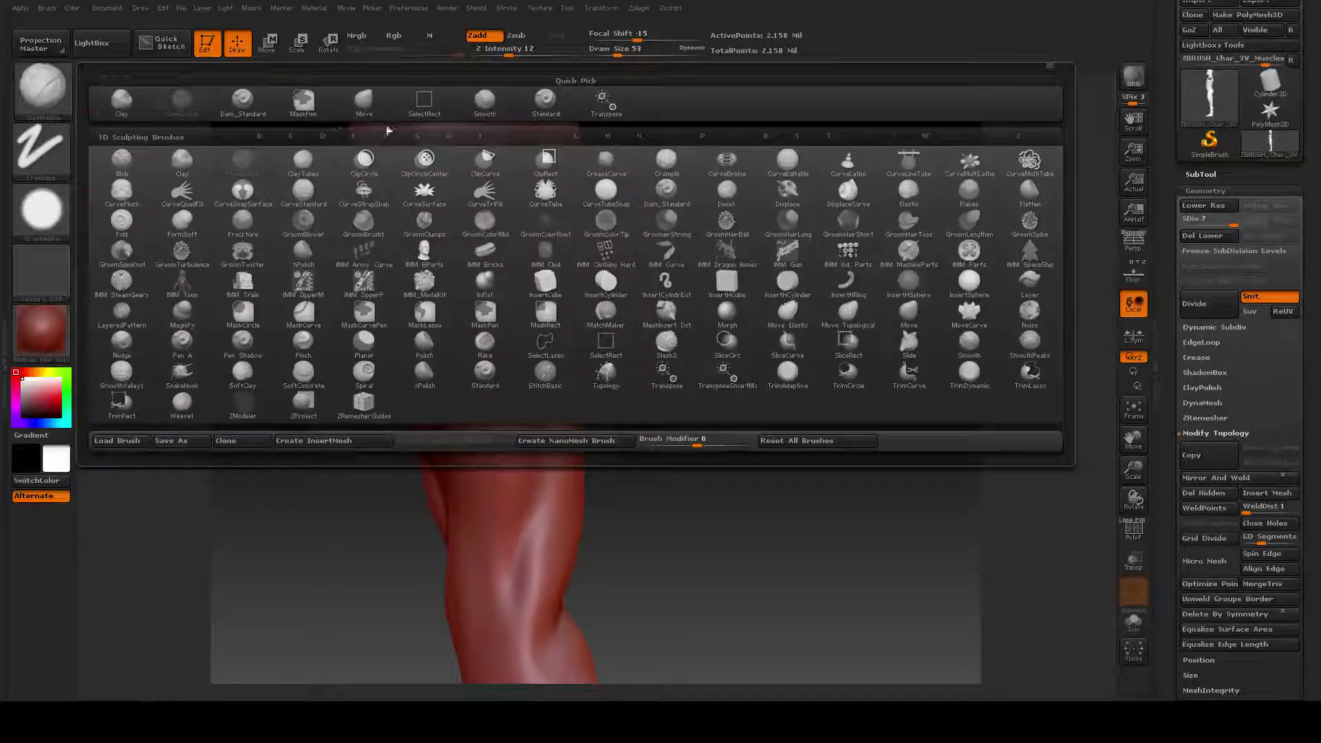
pyautogui.click(368, 103)
pyautogui.press('space')
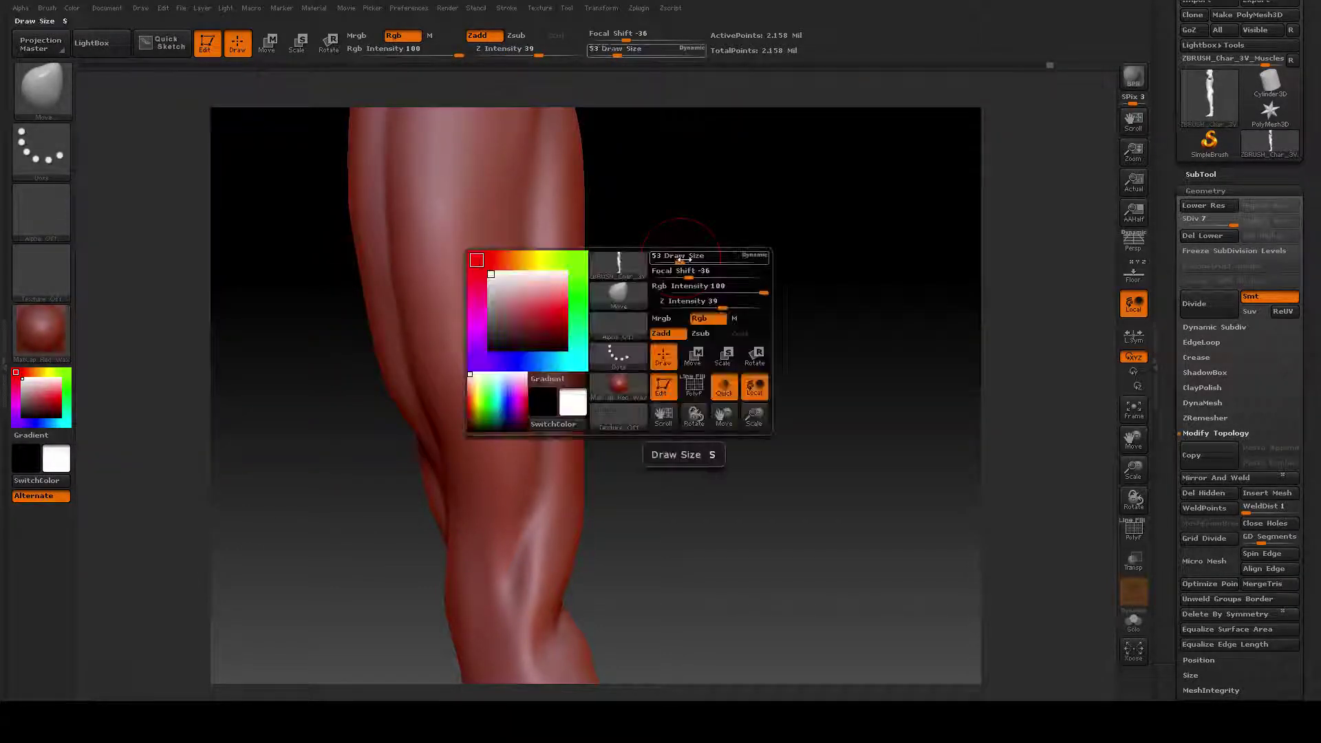
pyautogui.moveTo(681, 258); pyautogui.dragTo(700, 257)
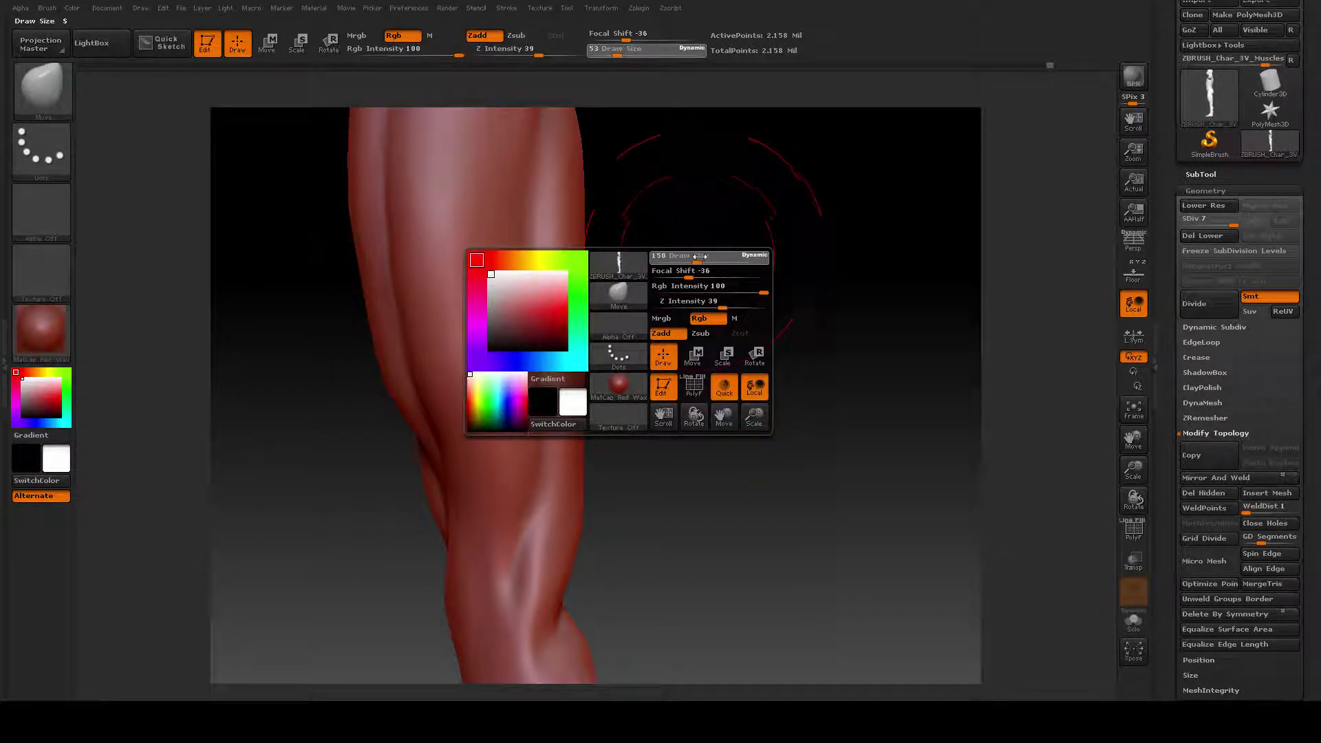
pyautogui.click(1133, 272)
pyautogui.press('shift')
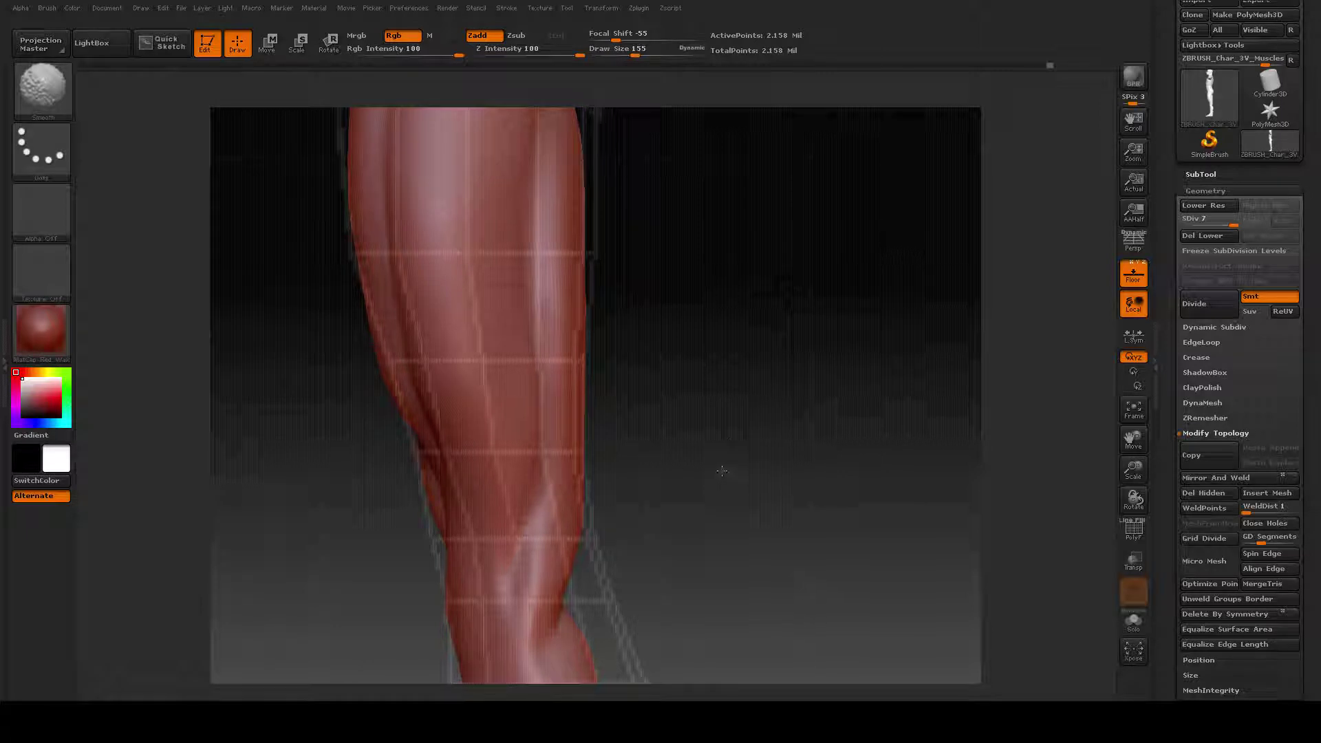
pyautogui.moveTo(706, 318)
pyautogui.mouseDown()
pyautogui.moveTo(733, 377)
pyautogui.moveTo(703, 395)
pyautogui.mouseUp()
pyautogui.moveTo(1133, 470)
pyautogui.mouseDown()
pyautogui.moveTo(872, 486)
pyautogui.moveTo(826, 468)
pyautogui.moveTo(881, 437)
pyautogui.mouseUp()
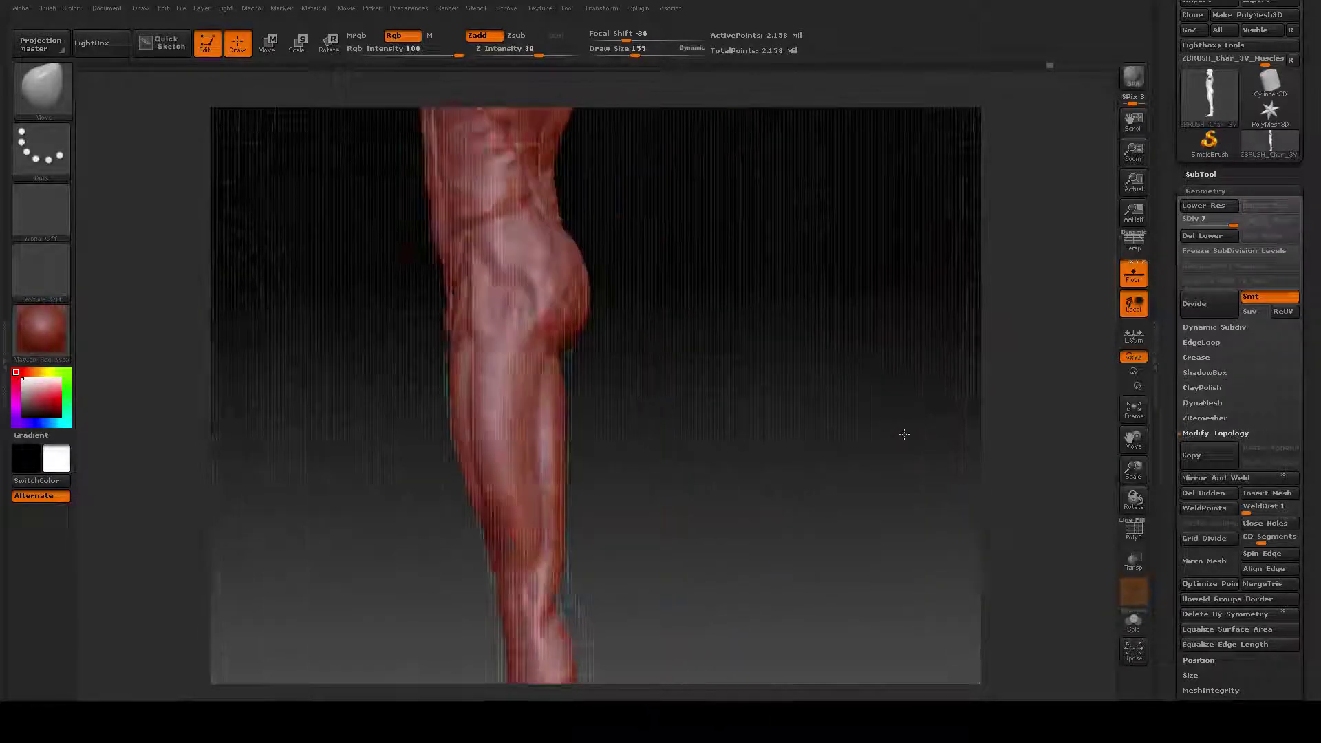
pyautogui.moveTo(717, 523)
pyautogui.keyDown('alt'); pyautogui.mouseDown(button='right')
pyautogui.moveTo(759, 413)
pyautogui.moveTo(784, 478)
pyautogui.mouseUp(button='right'); pyautogui.keyUp('alt')
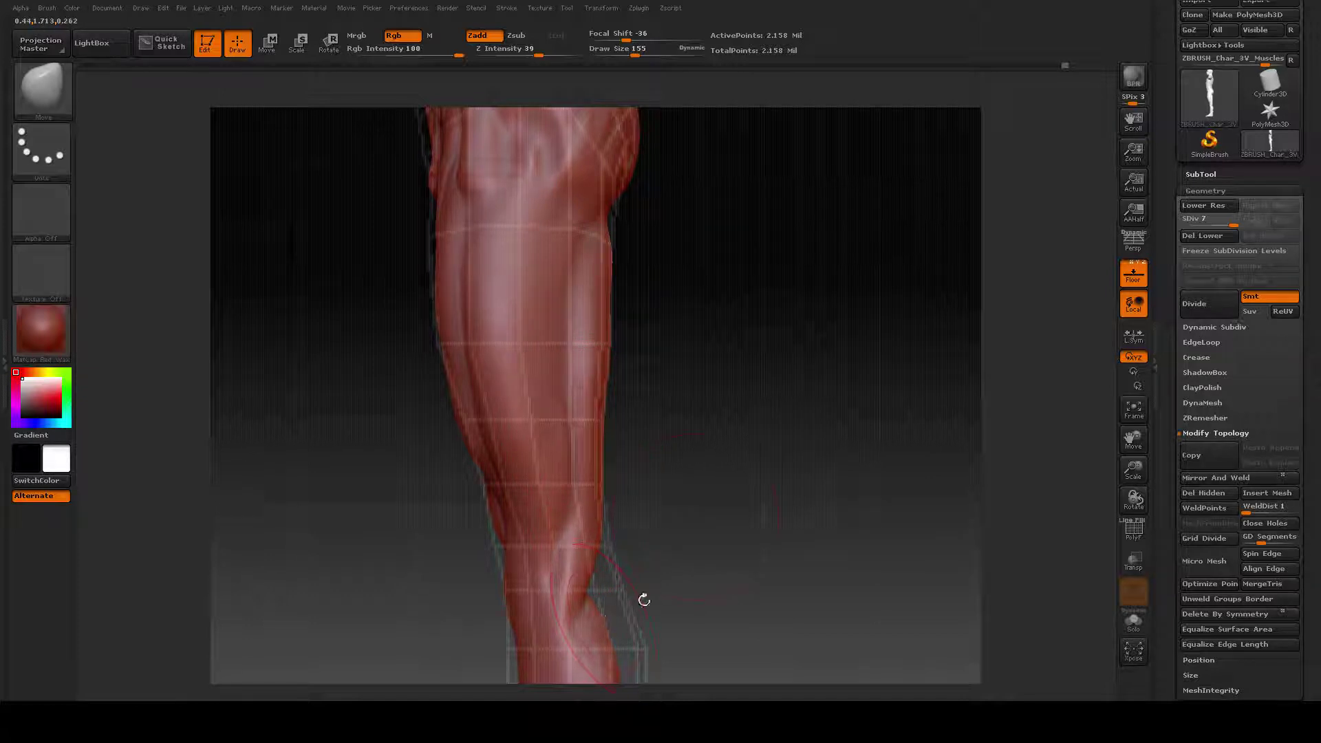
# Step: Pull the calf, back of the knee and hamstring outward to the side-view reference outline with the Move brush at draw size 181
pyautogui.moveTo(704, 517); pyautogui.dragTo(633, 513)
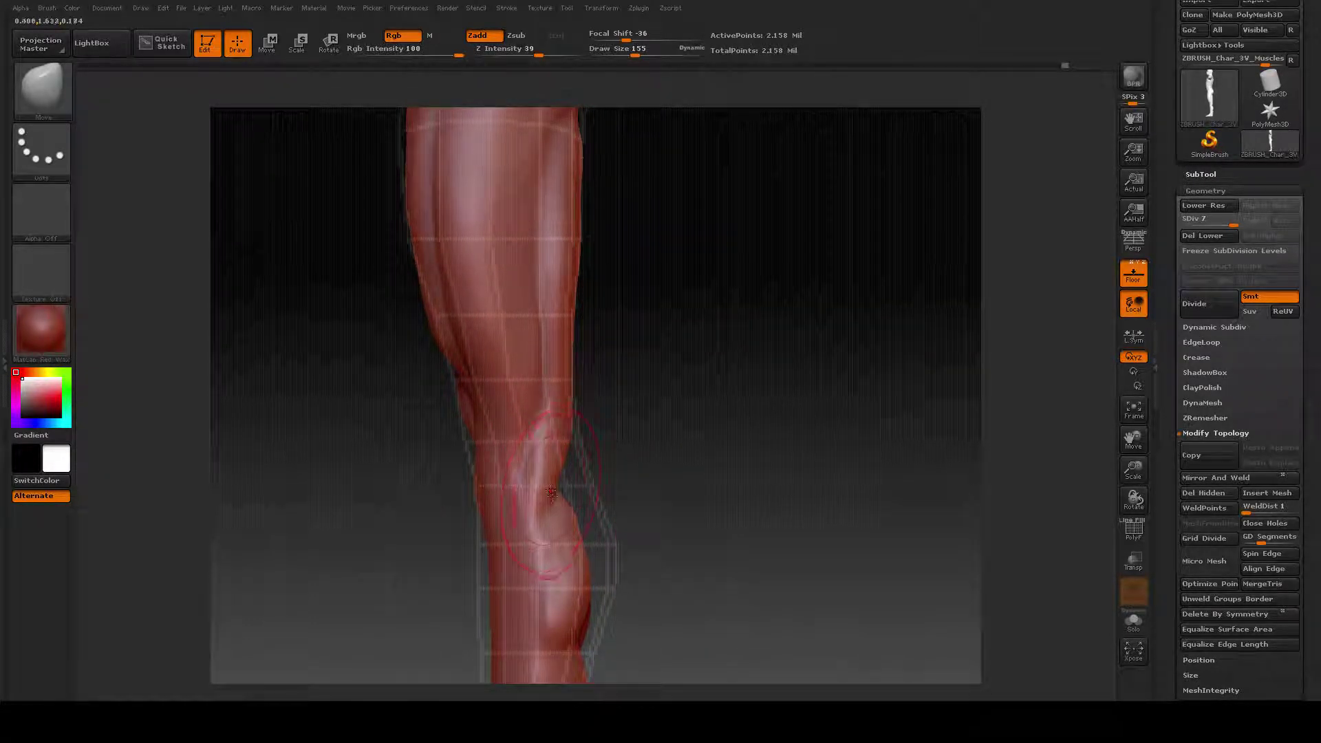
pyautogui.press('space')
pyautogui.moveTo(554, 494); pyautogui.dragTo(594, 492)
pyautogui.moveTo(585, 547); pyautogui.dragTo(600, 550)
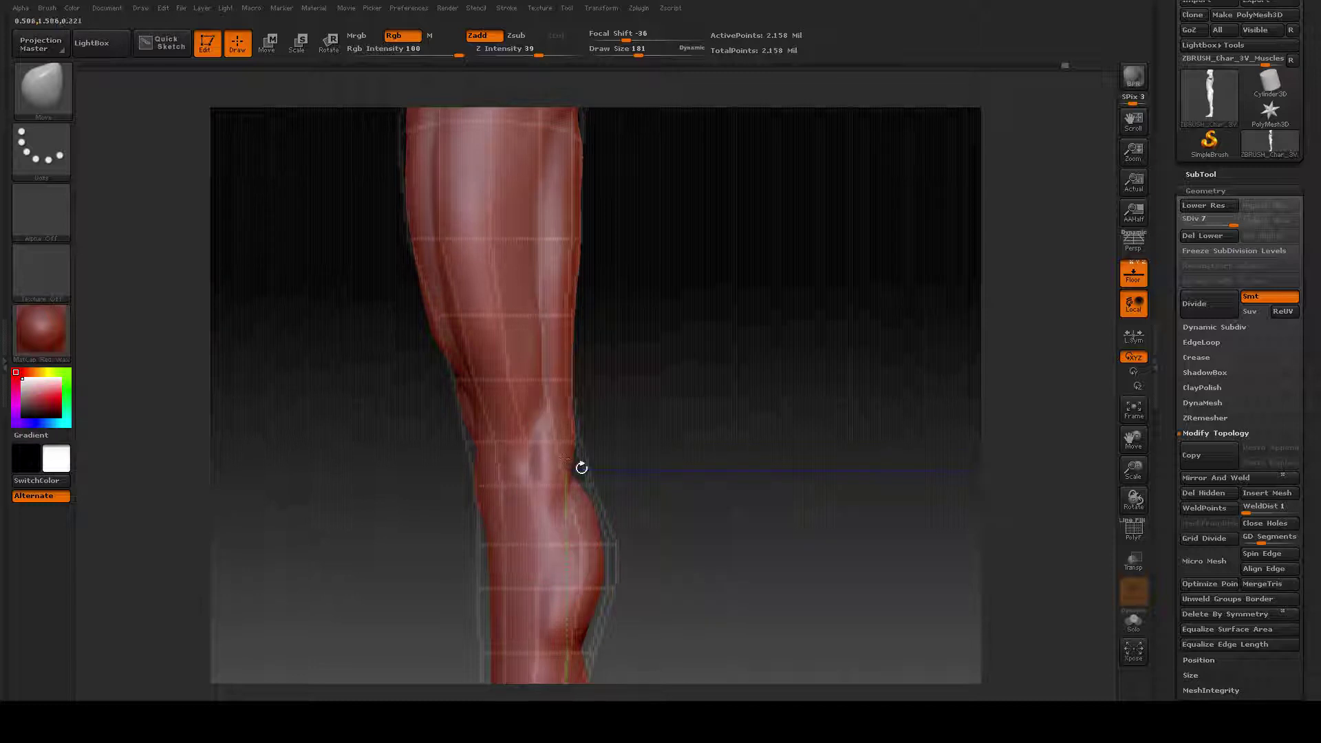
pyautogui.moveTo(581, 468); pyautogui.dragTo(567, 440)
pyautogui.moveTo(573, 389); pyautogui.dragTo(577, 210)
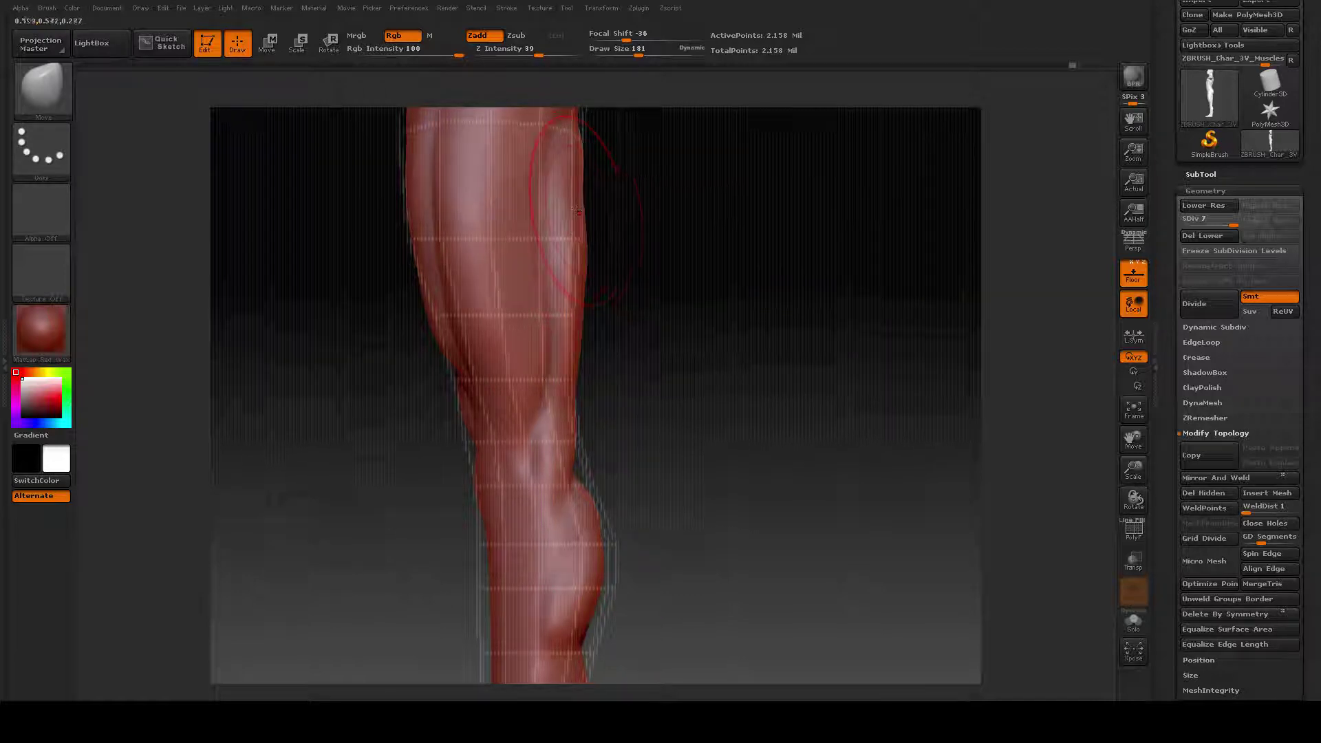
# Step: Reduce the Move brush to draw size 113, compare the legs with the reference from side and back, and hide the floor grid
pyautogui.keyDown('alt'); pyautogui.moveTo(731, 342); pyautogui.dragTo(726, 448); pyautogui.keyUp('alt')
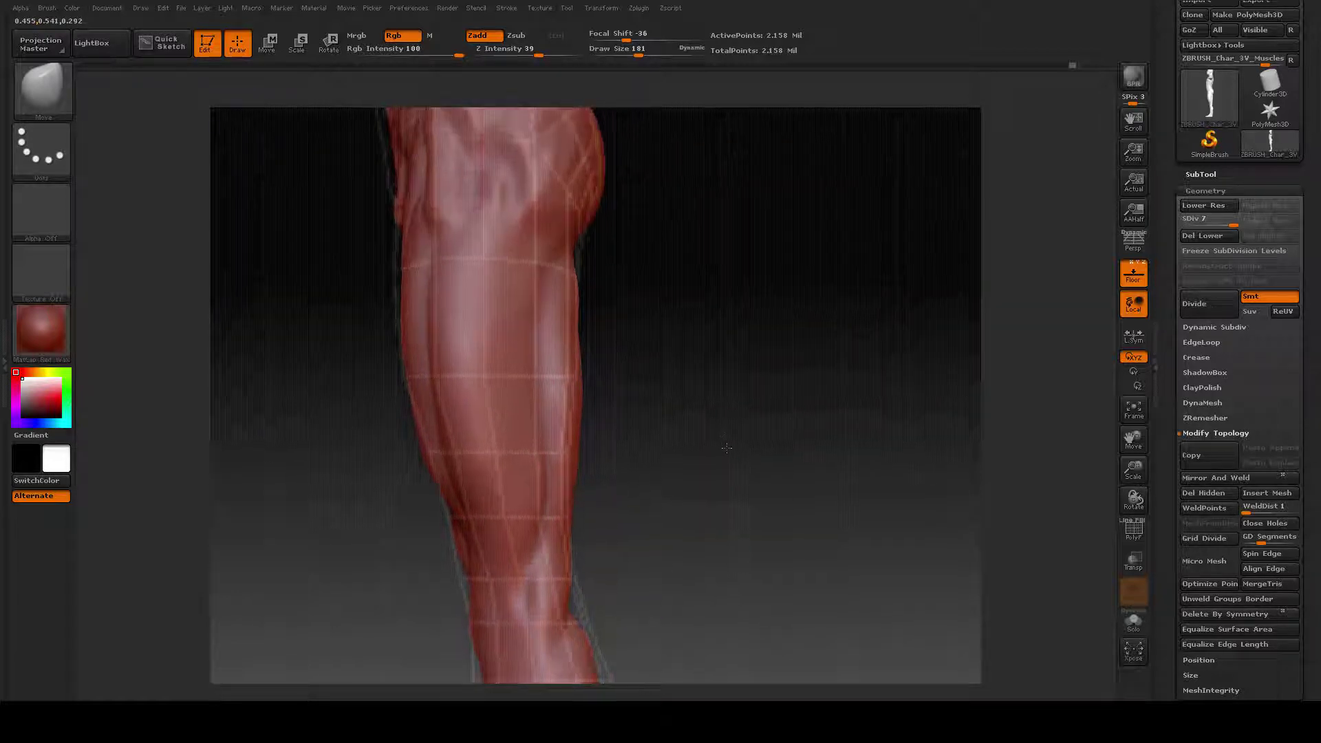
pyautogui.press('space')
pyautogui.moveTo(606, 323); pyautogui.dragTo(592, 322)
pyautogui.moveTo(690, 472); pyautogui.dragTo(739, 433)
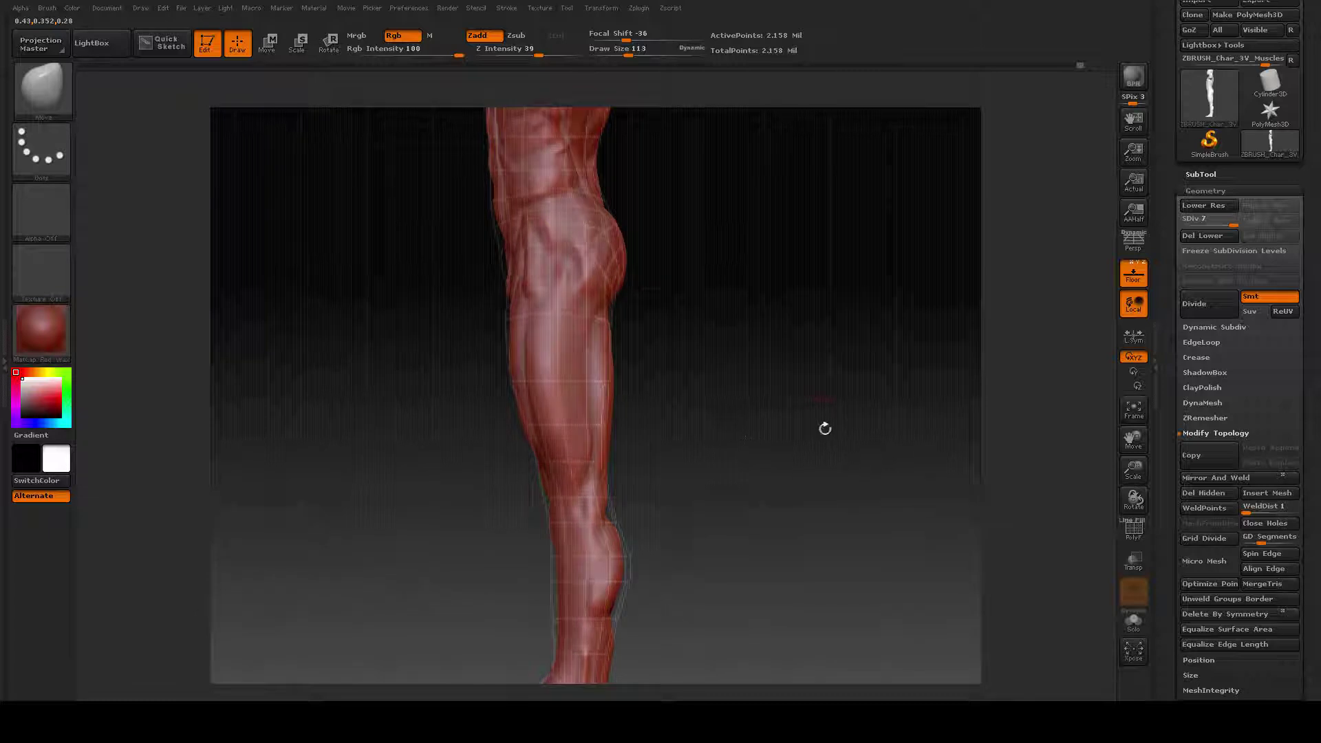
pyautogui.moveTo(825, 428)
pyautogui.mouseDown()
pyautogui.moveTo(762, 433)
pyautogui.moveTo(832, 418)
pyautogui.moveTo(746, 430)
pyautogui.mouseUp()
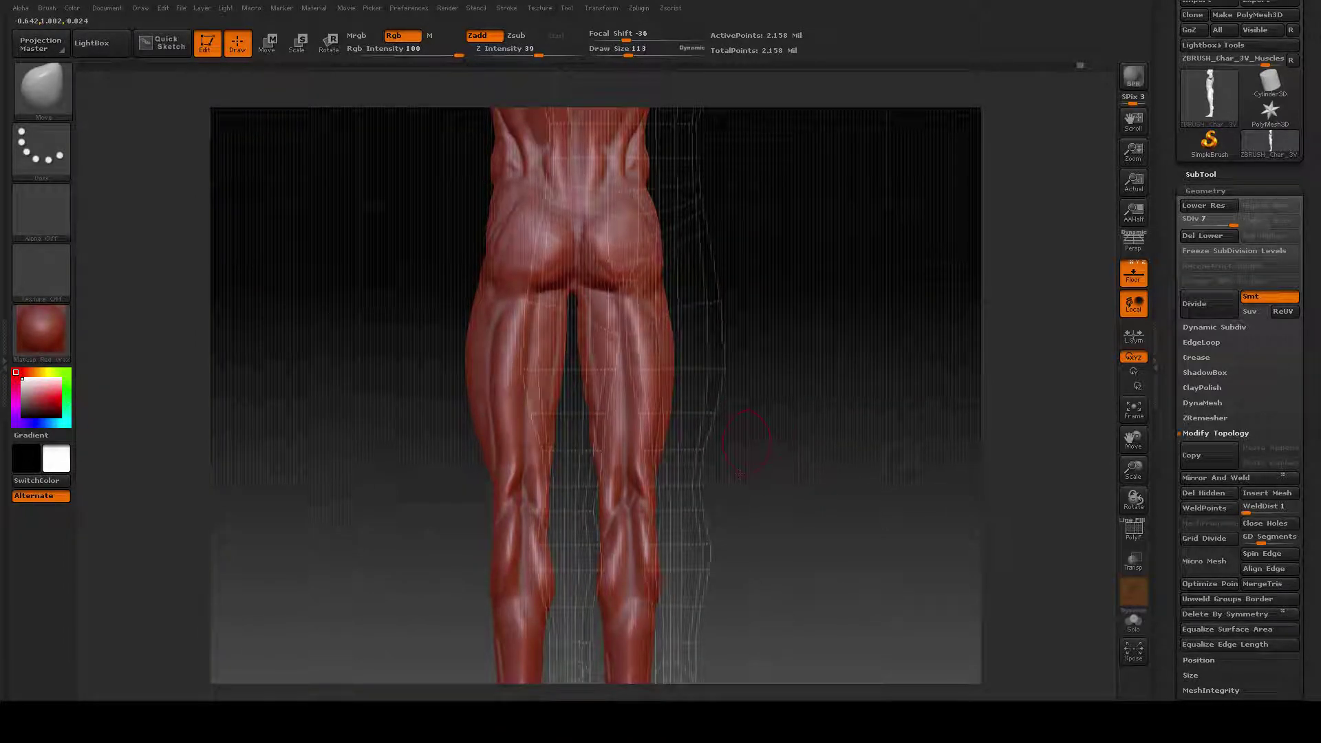
pyautogui.moveTo(740, 474); pyautogui.dragTo(836, 482)
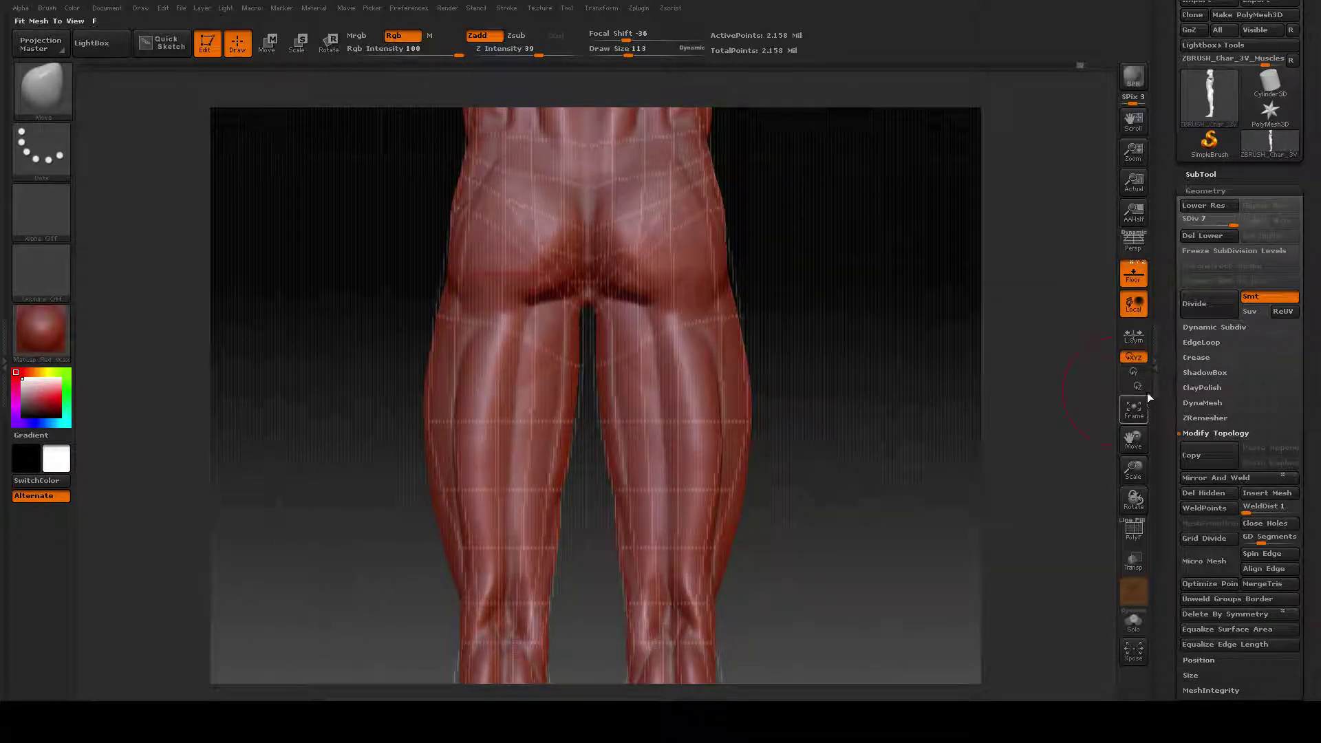
pyautogui.hotkey('shift', 'p')
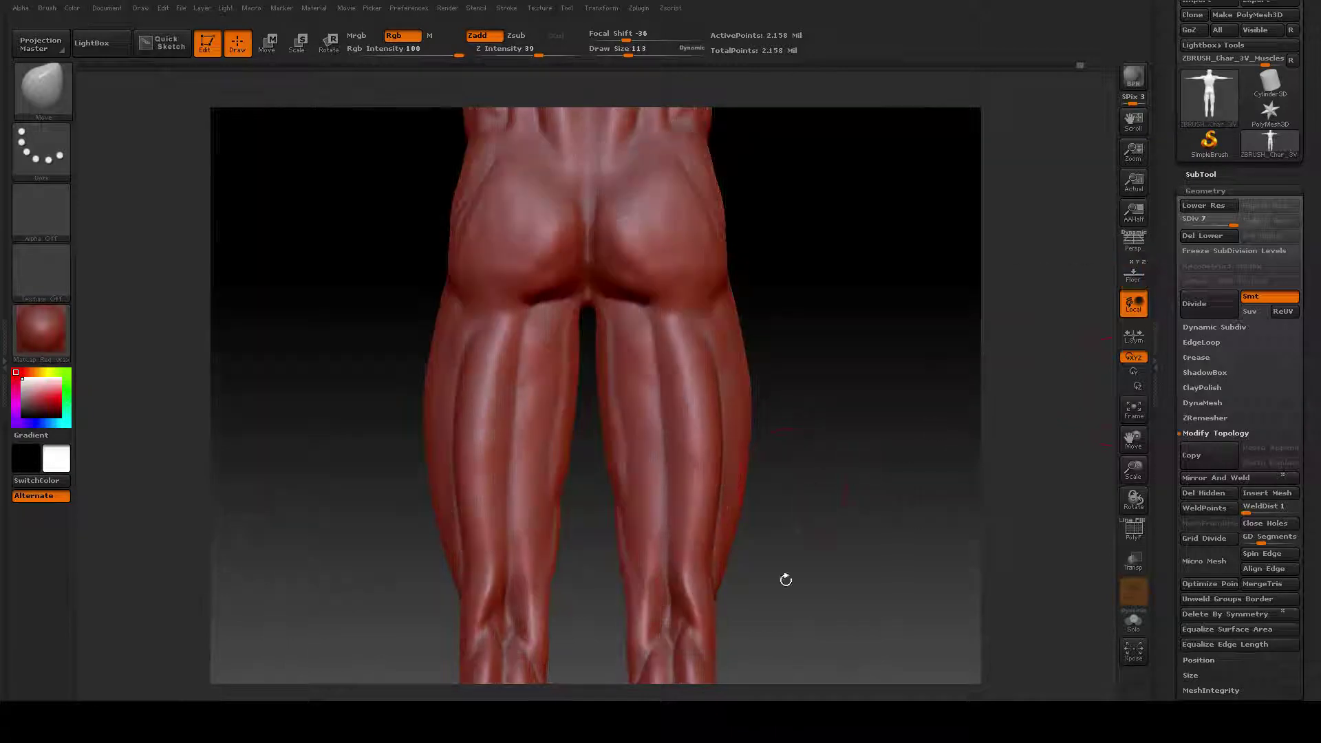
# Step: Build up the inner hamstring from below the buttock toward the knee with the ClayBuildup brush at draw size 86
pyautogui.click(47, 91)
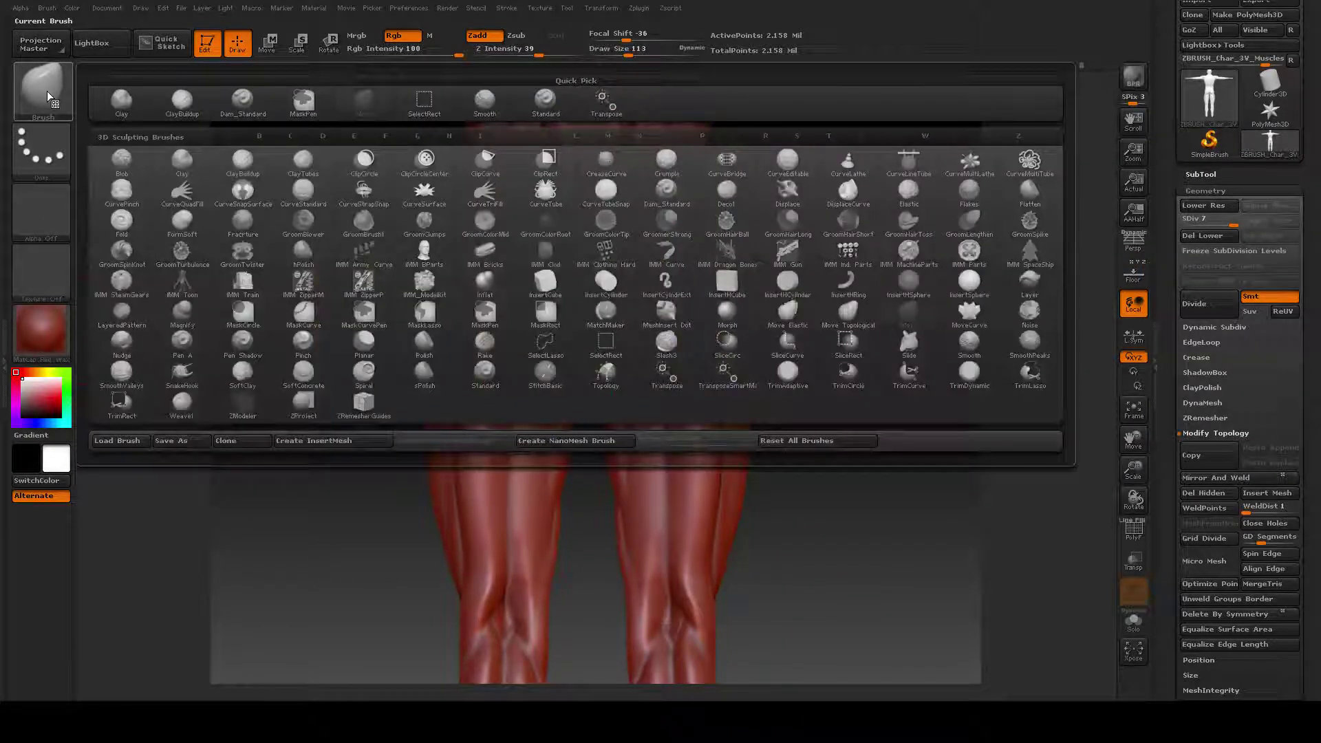
pyautogui.click(183, 100)
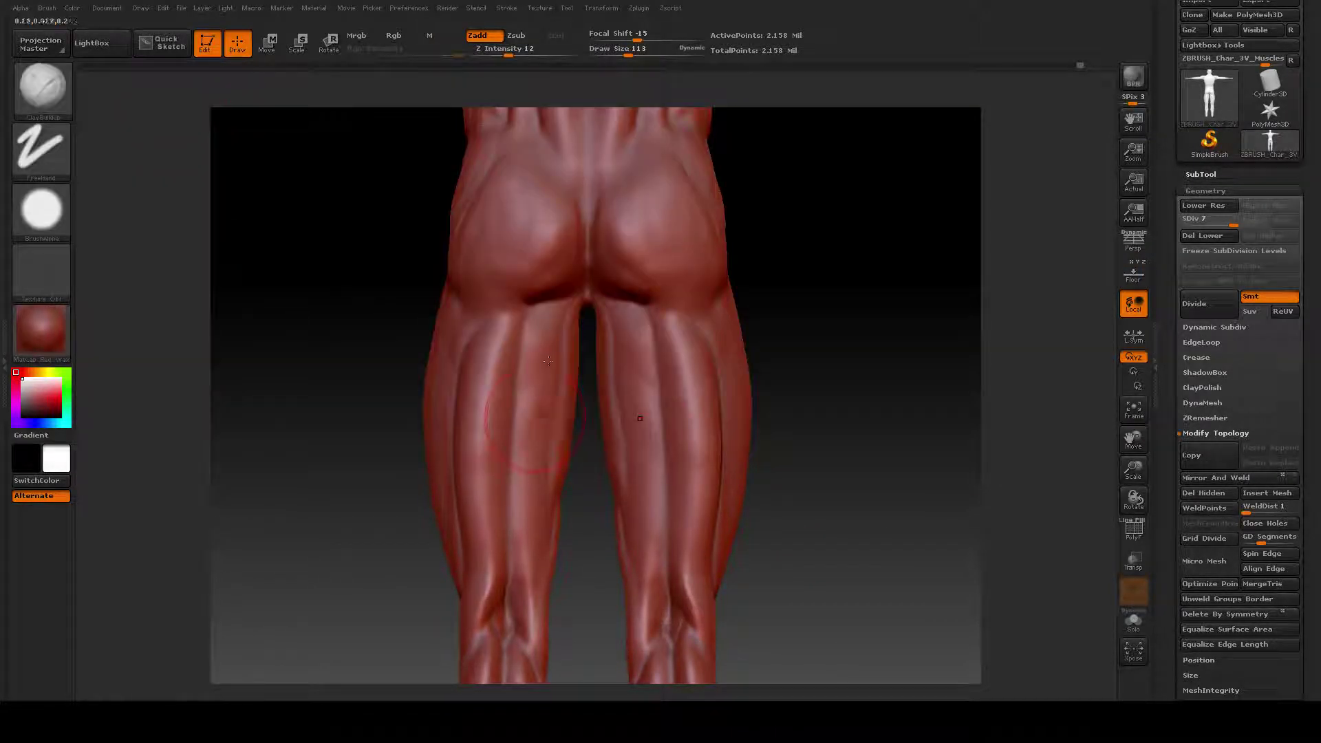
pyautogui.press('space')
pyautogui.press('ctrl')
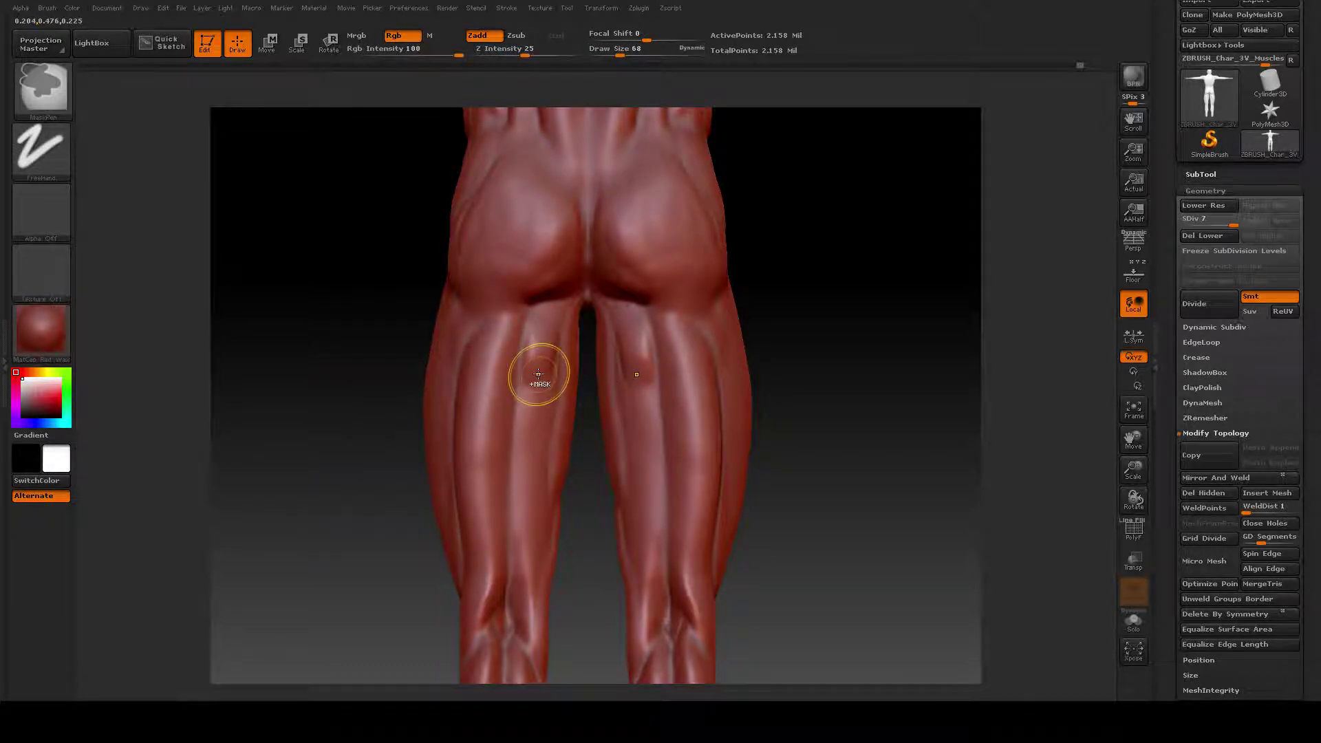
pyautogui.press('space')
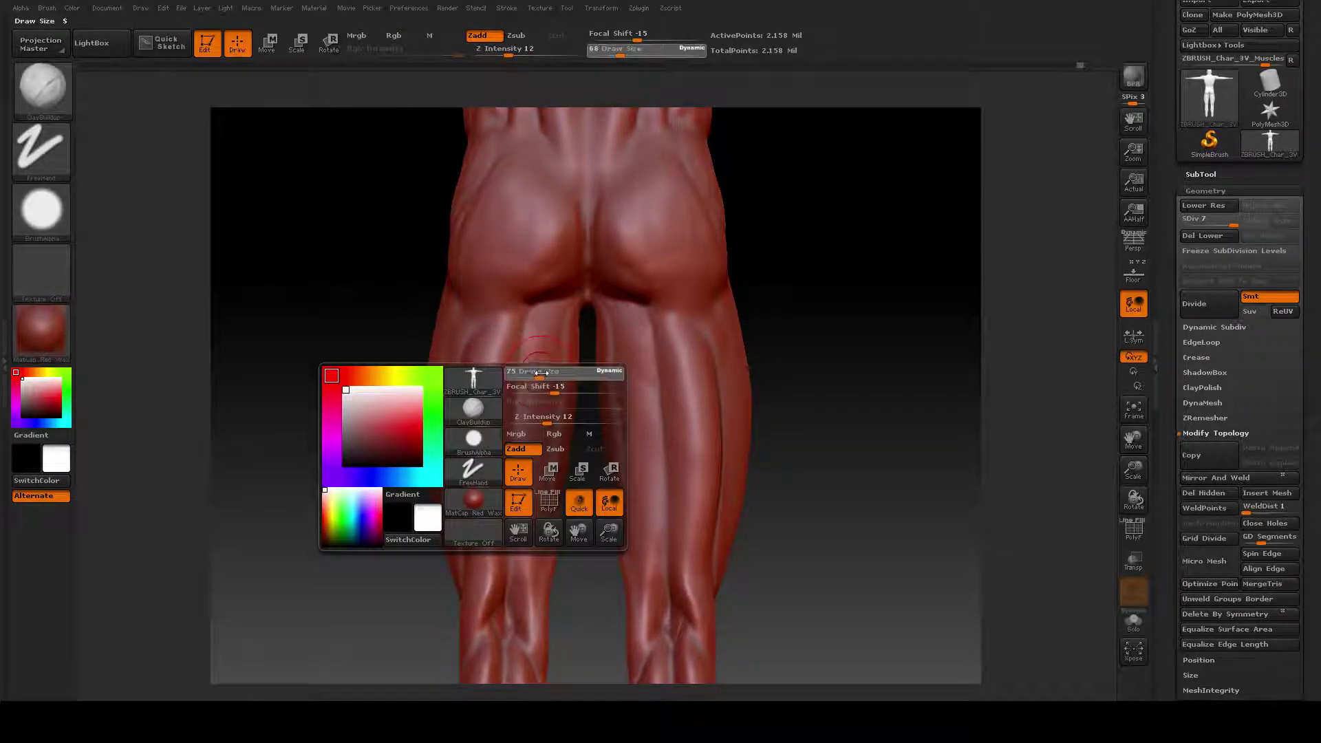
pyautogui.moveTo(541, 372)
pyautogui.mouseDown()
pyautogui.moveTo(528, 389)
pyautogui.moveTo(532, 572)
pyautogui.mouseUp()
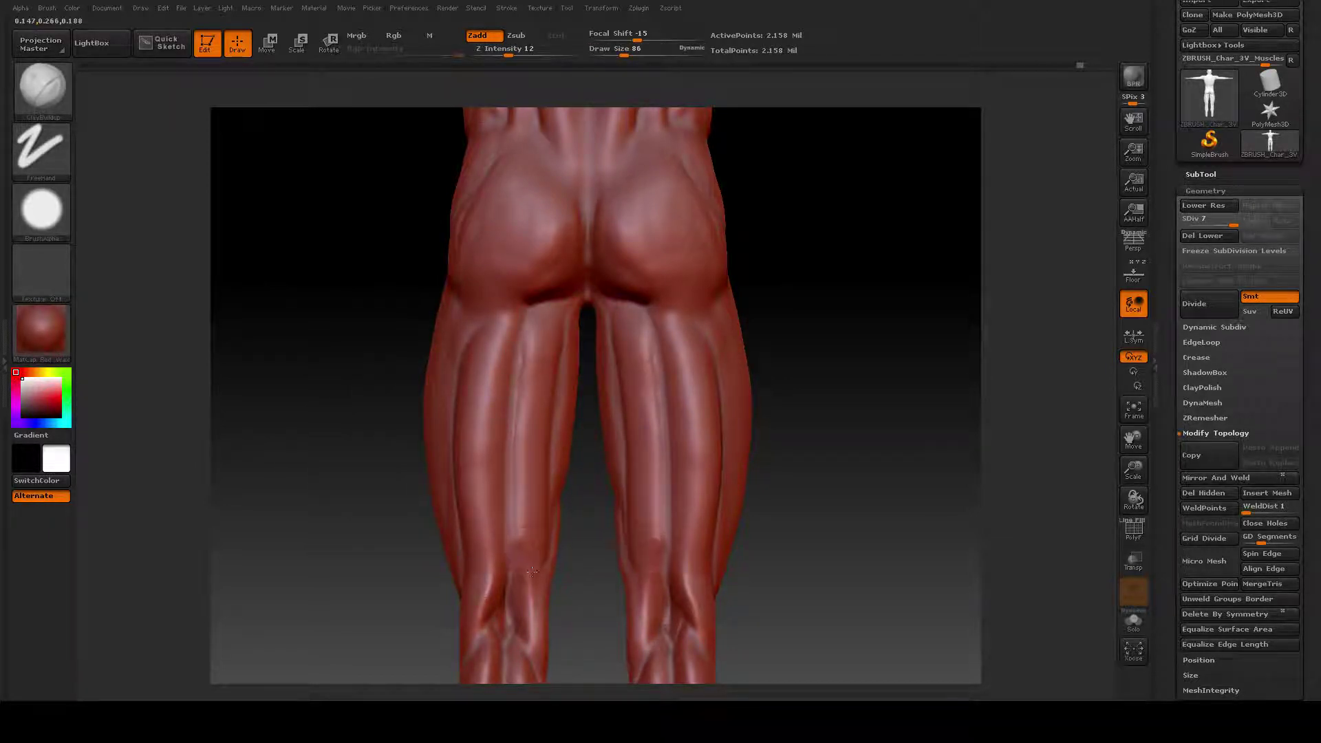
# Step: Smooth the inner hamstring and add volume along its inner side down toward the knee
pyautogui.moveTo(344, 496); pyautogui.dragTo(333, 493)
pyautogui.press('shift')
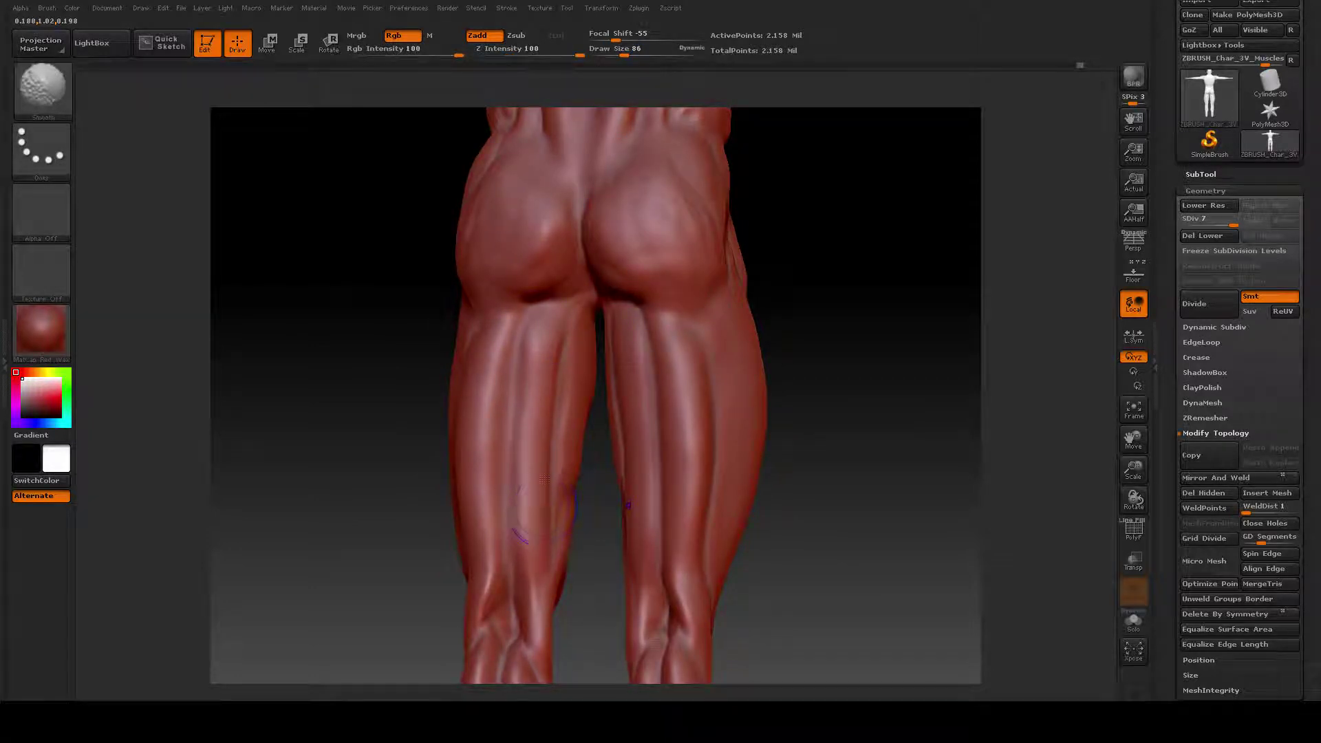
pyautogui.moveTo(561, 339); pyautogui.dragTo(543, 544)
pyautogui.press('shift')
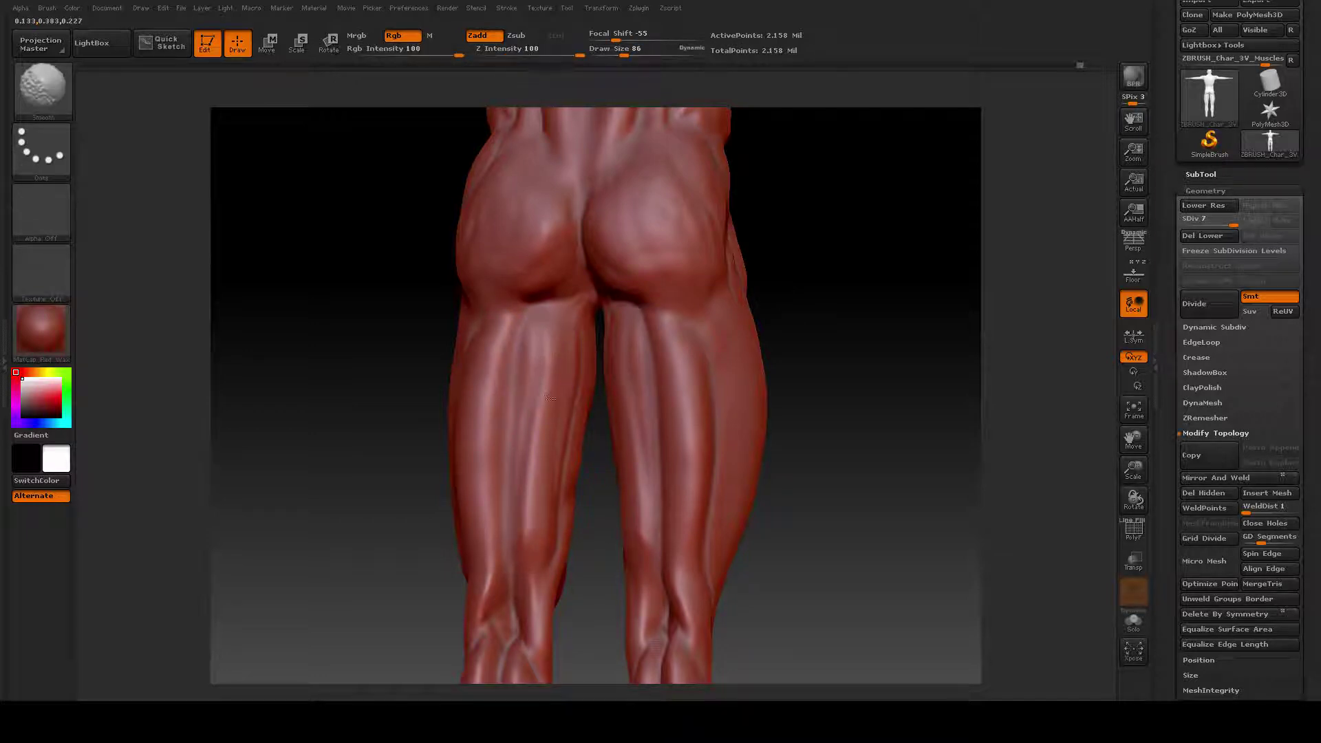
# Step: Add another ClayBuildup pass along the full length of the inner hamstring and smooth it into the inner thigh
pyautogui.press('ctrl')
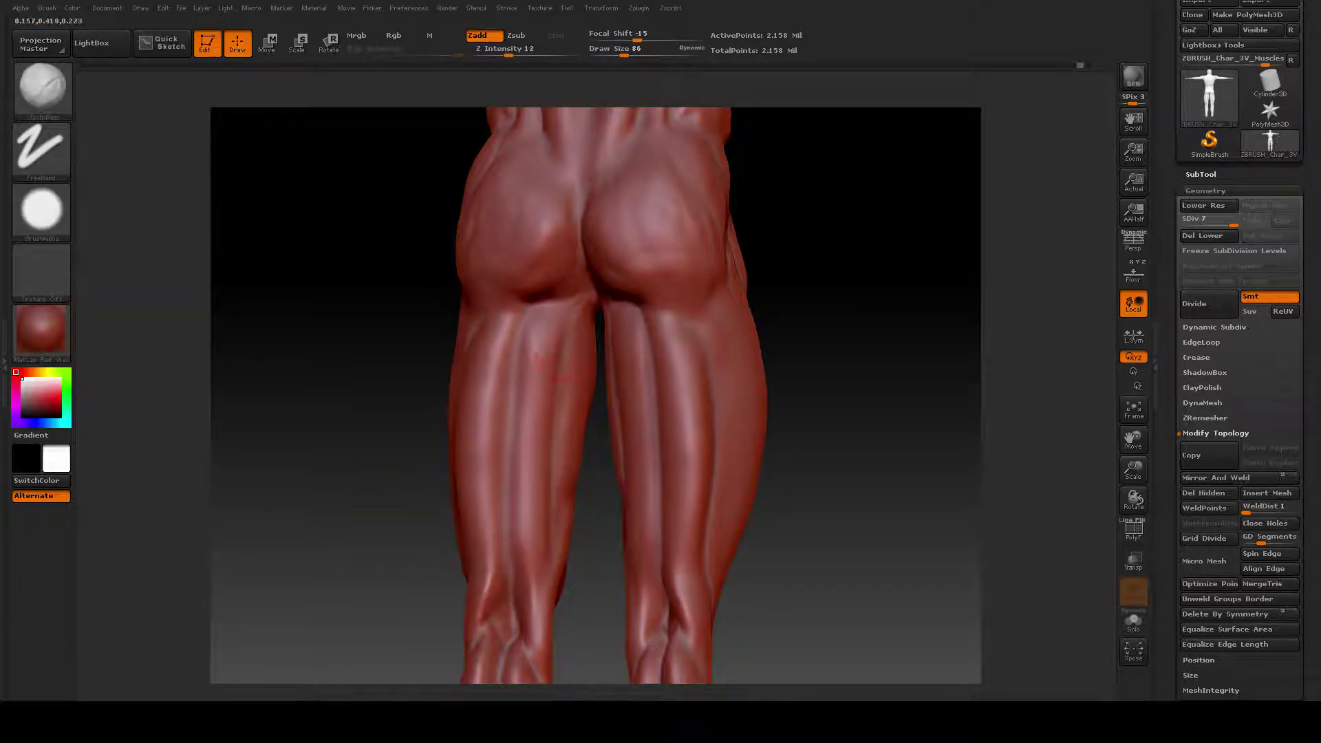
pyautogui.moveTo(554, 329)
pyautogui.mouseDown()
pyautogui.moveTo(529, 454)
pyautogui.moveTo(531, 548)
pyautogui.mouseUp()
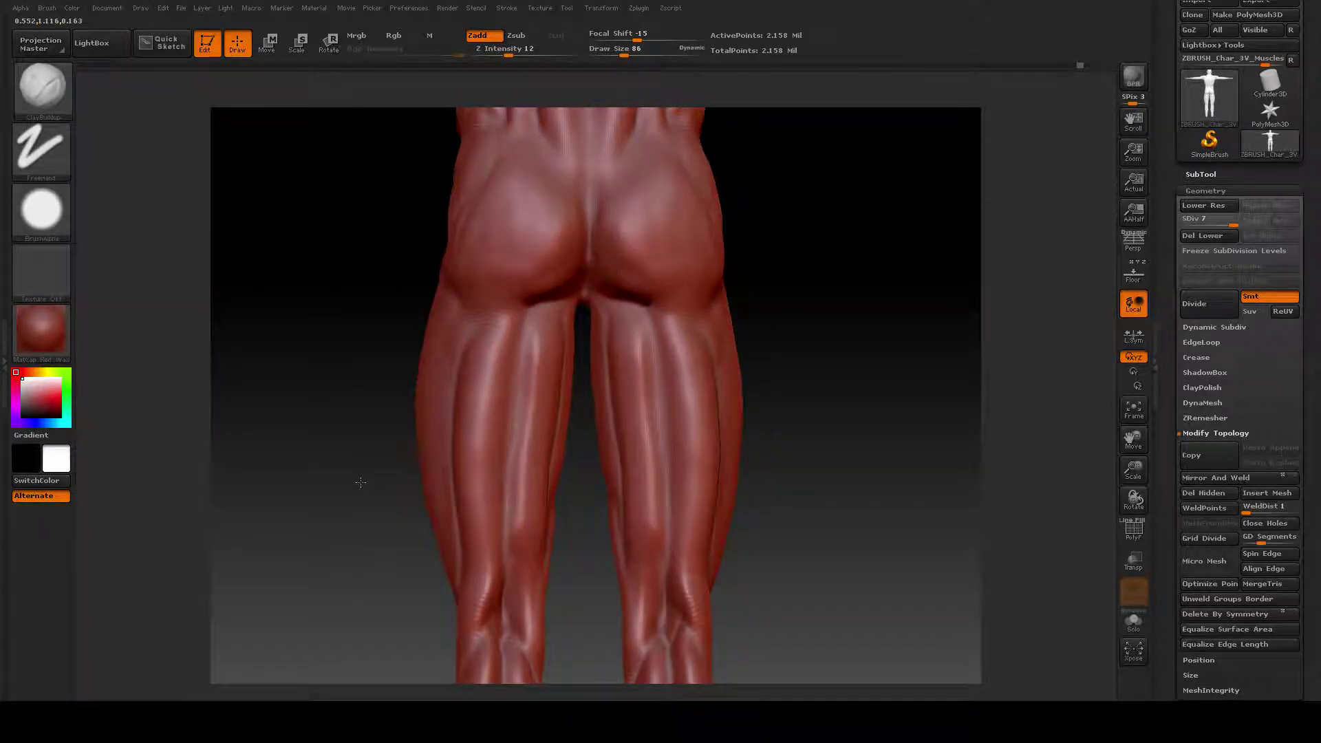
pyautogui.press('shift')
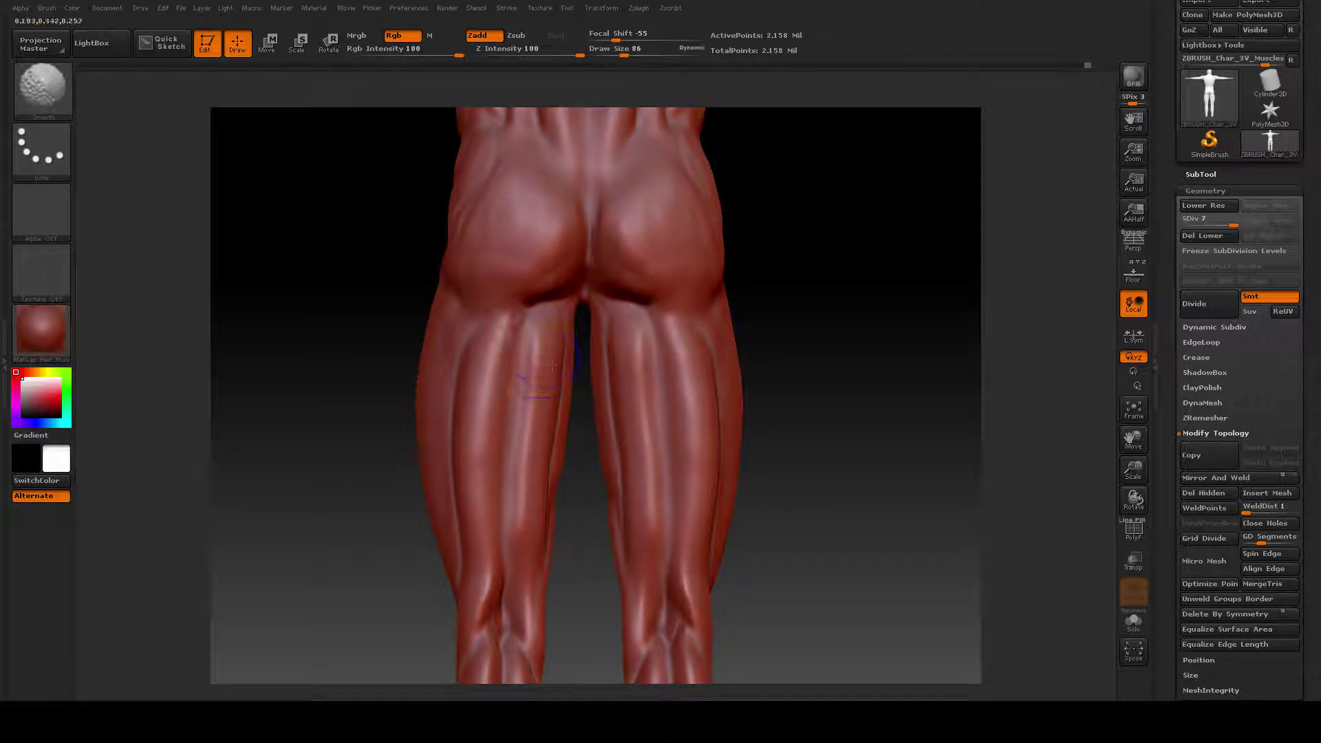
pyautogui.keyDown('shift'); pyautogui.moveTo(580, 335); pyautogui.dragTo(573, 375); pyautogui.keyUp('shift')
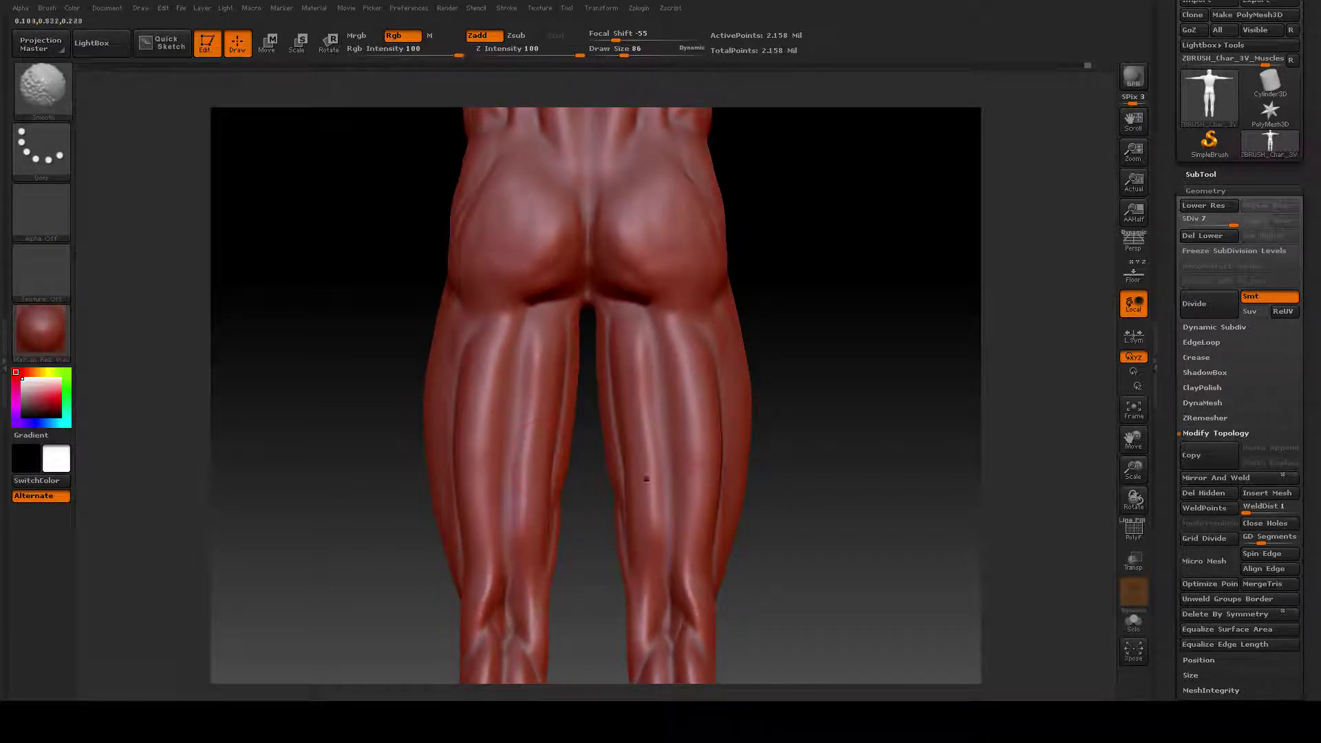
pyautogui.press('shift')
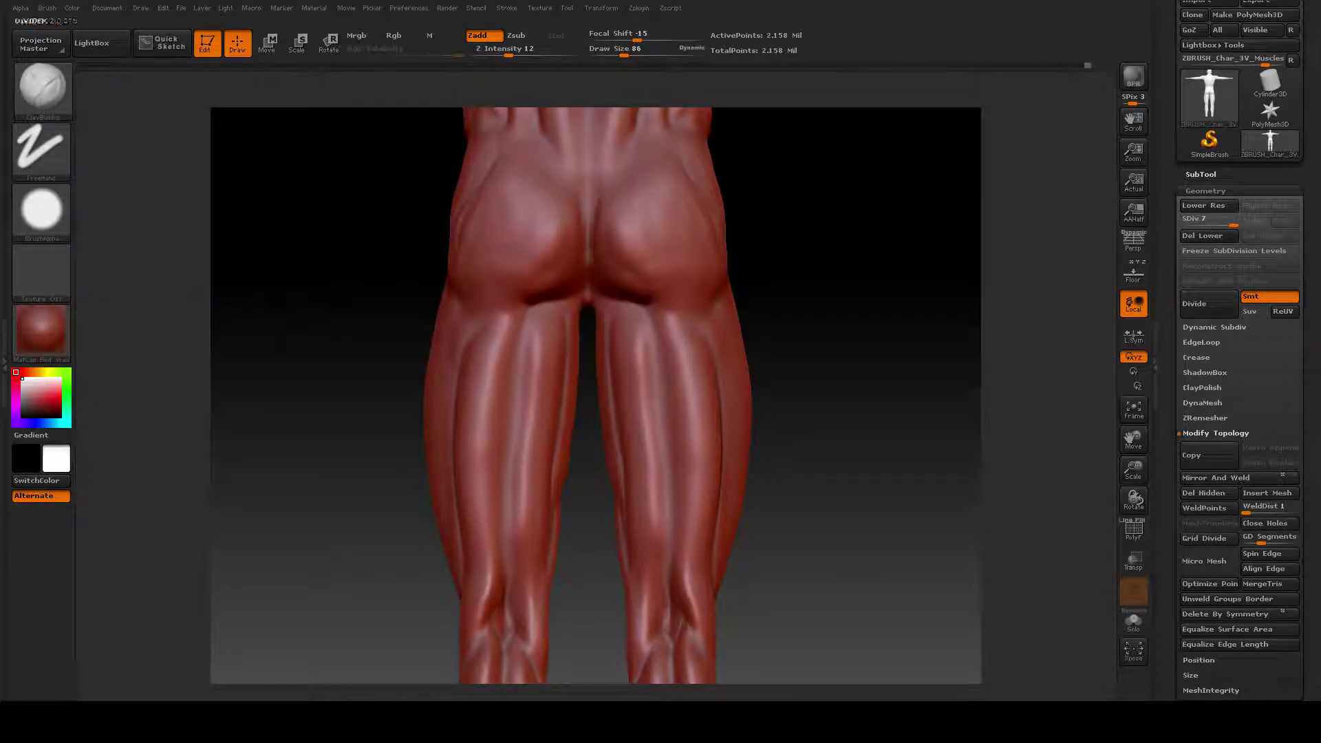
pyautogui.click(55, 85)
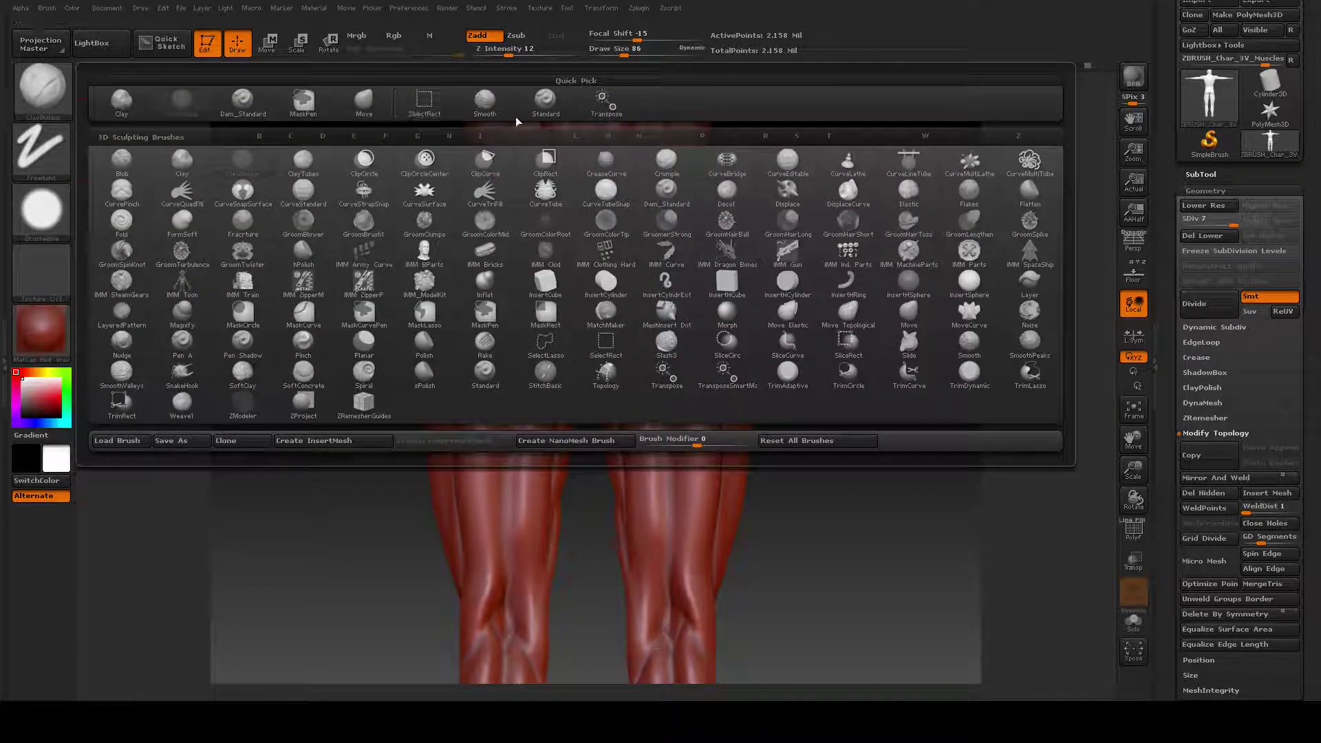
pyautogui.click(545, 100)
pyautogui.moveTo(340, 451); pyautogui.dragTo(345, 451)
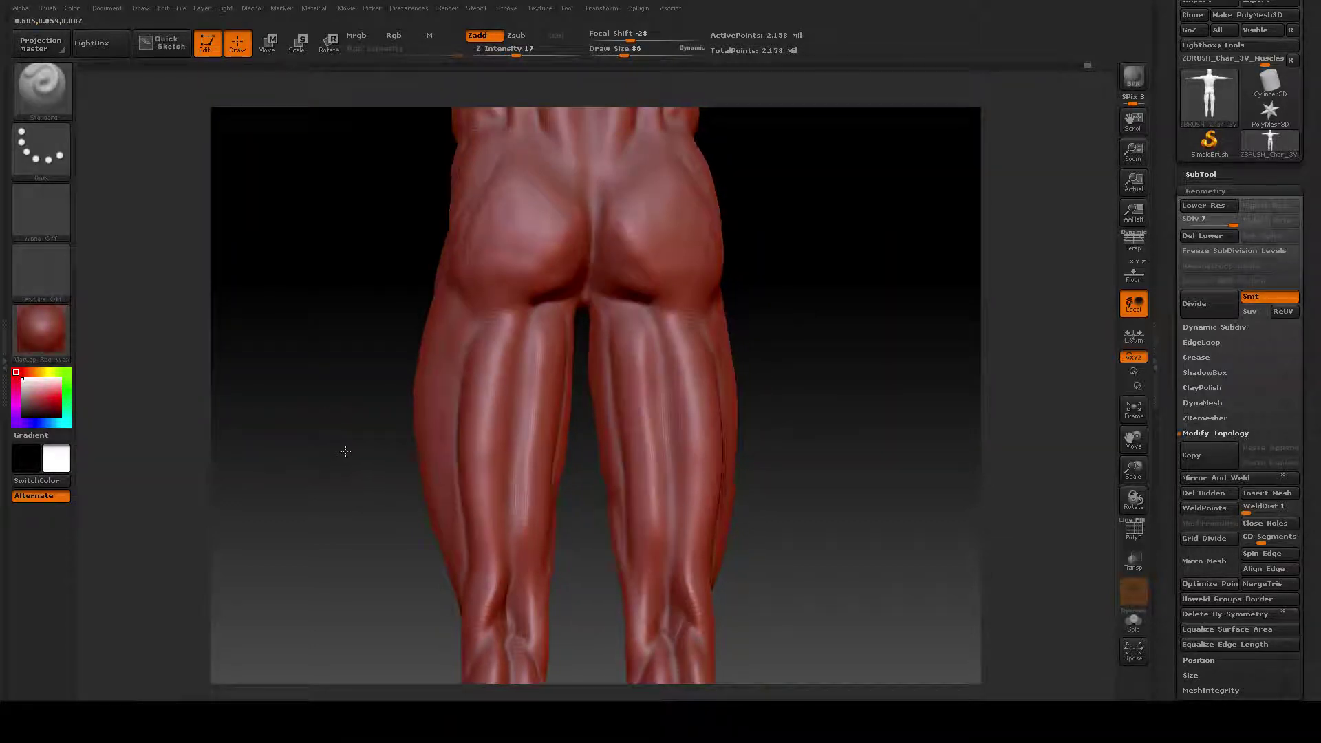
# Step: Adjust the shape of the inner hamstring's lower half from behind with the Move brush at draw size 150
pyautogui.click(71, 95)
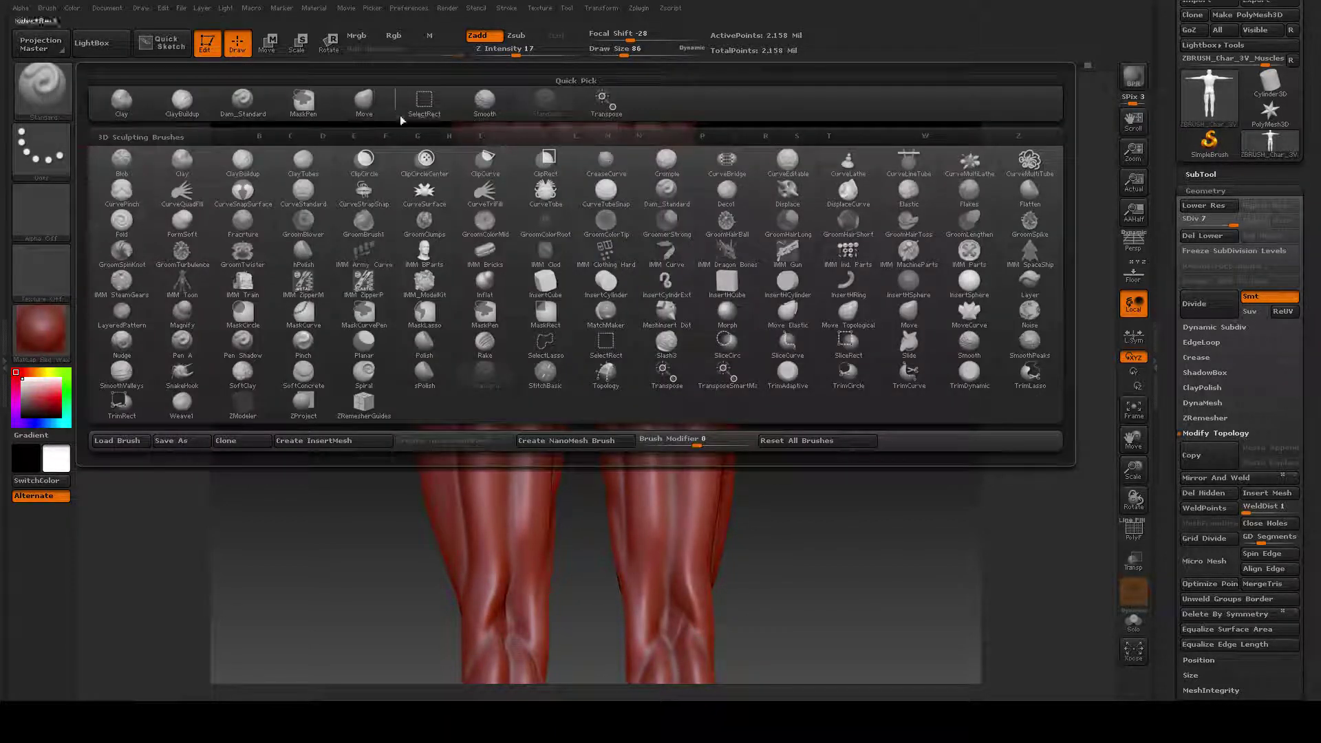
pyautogui.click(351, 105)
pyautogui.press('space')
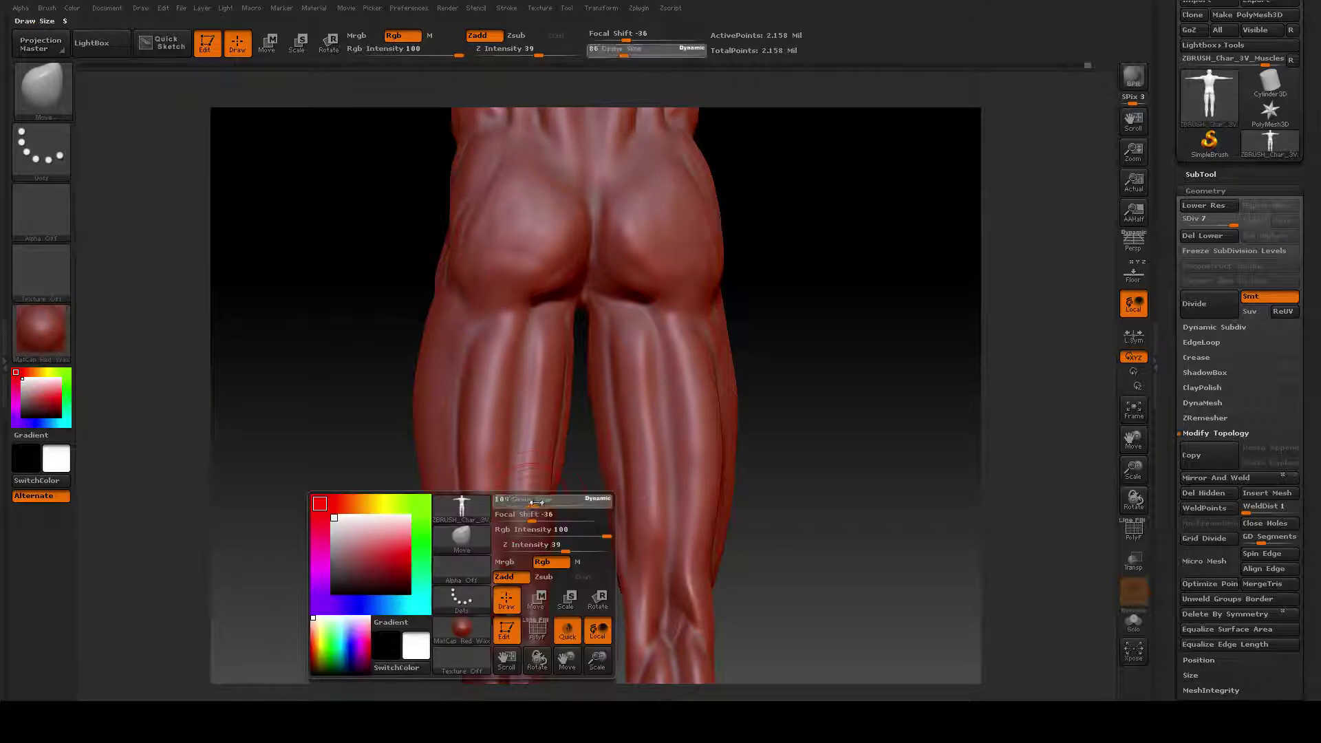
pyautogui.moveTo(530, 505); pyautogui.dragTo(558, 474)
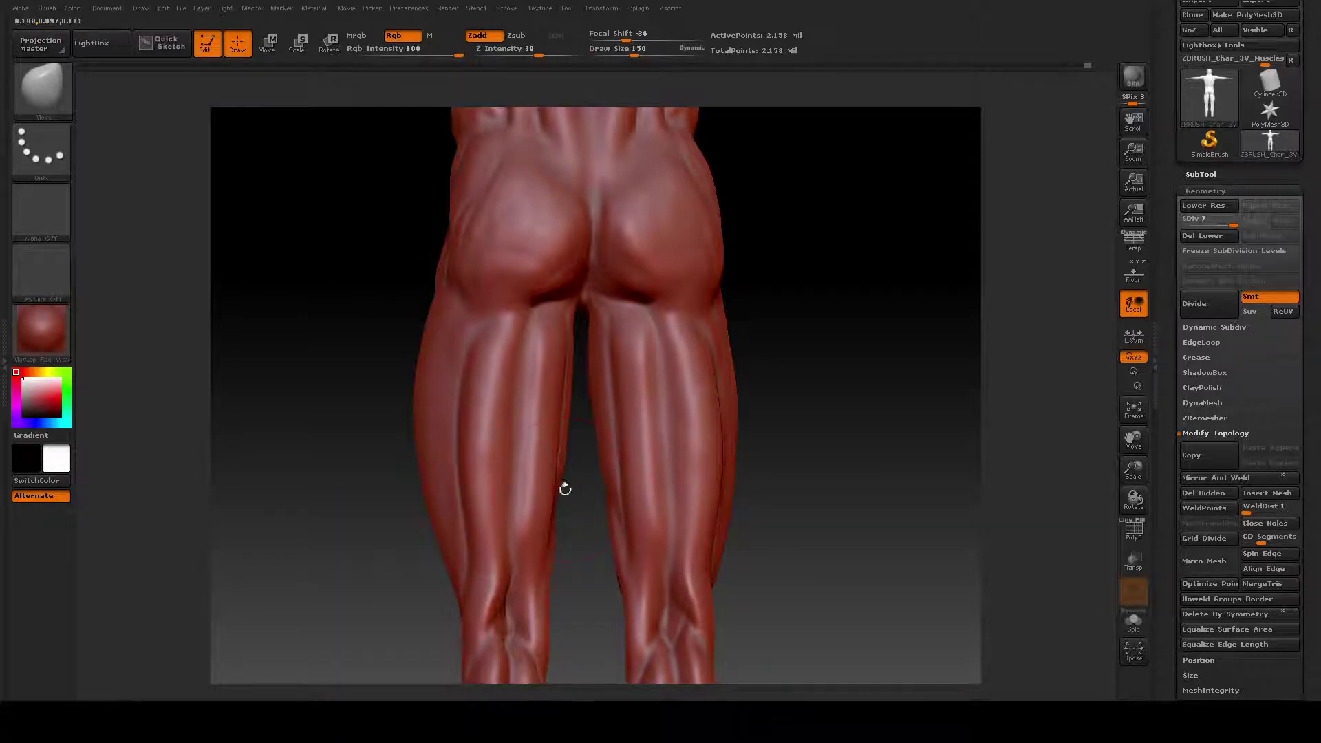
pyautogui.moveTo(530, 534); pyautogui.dragTo(529, 527)
# Step: Shift the lower end of the outer hamstring above the knee with the Move brush at draw size 75
pyautogui.moveTo(248, 570); pyautogui.dragTo(320, 565)
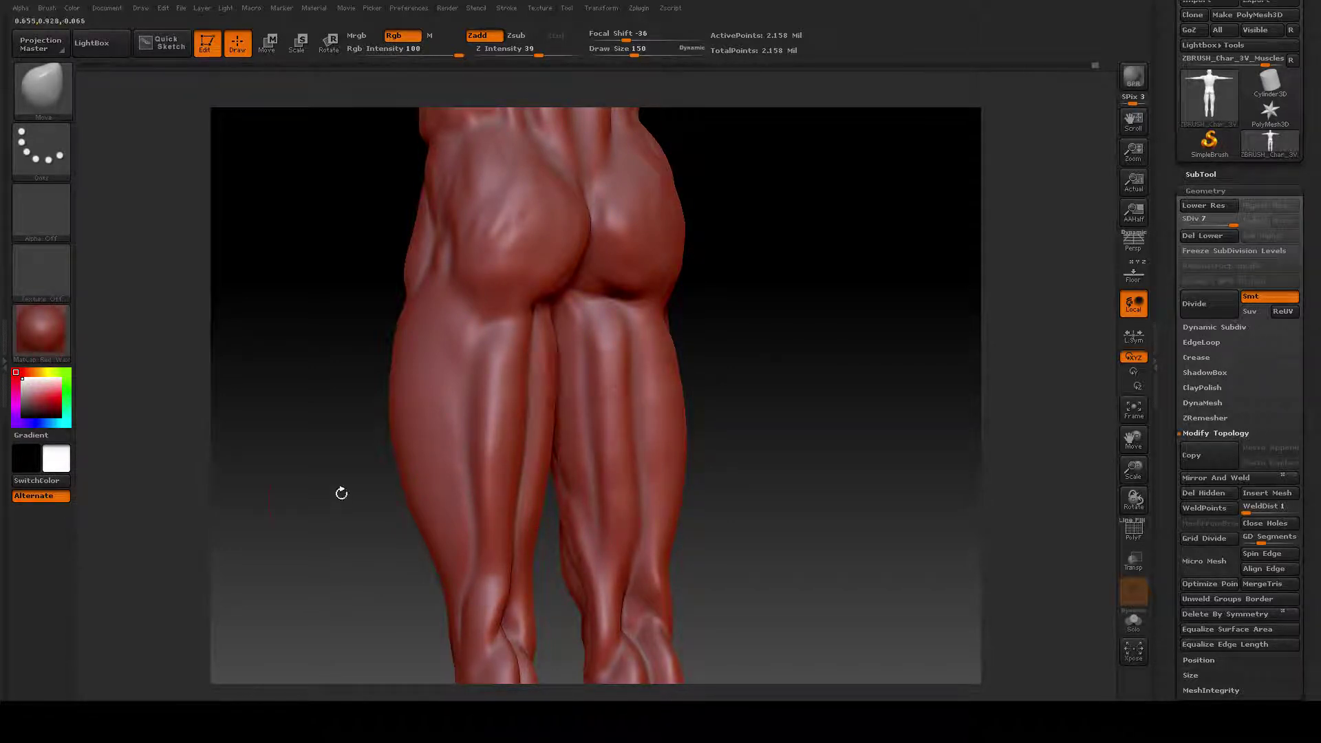
pyautogui.moveTo(331, 576)
pyautogui.mouseDown()
pyautogui.moveTo(297, 566)
pyautogui.moveTo(402, 587)
pyautogui.moveTo(474, 572)
pyautogui.mouseUp()
pyautogui.press('space')
pyautogui.moveTo(483, 506); pyautogui.dragTo(472, 506)
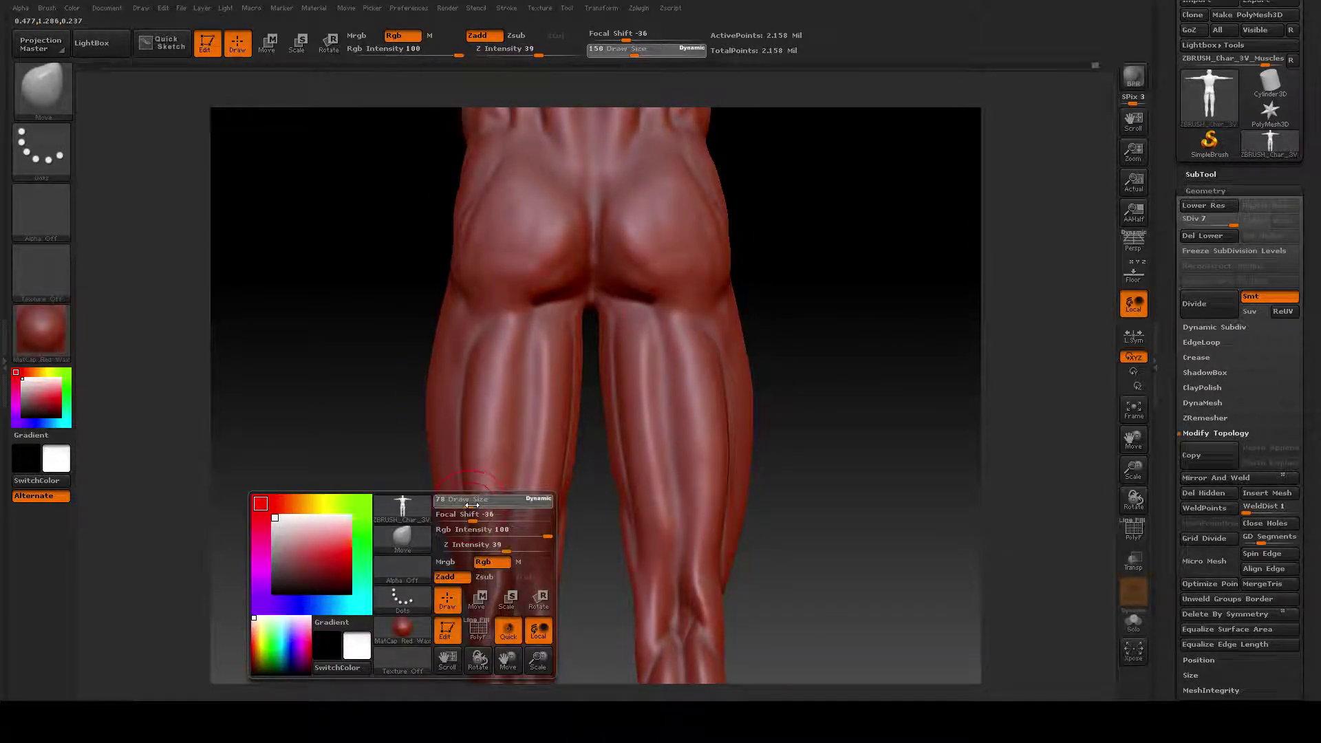
pyautogui.press('space')
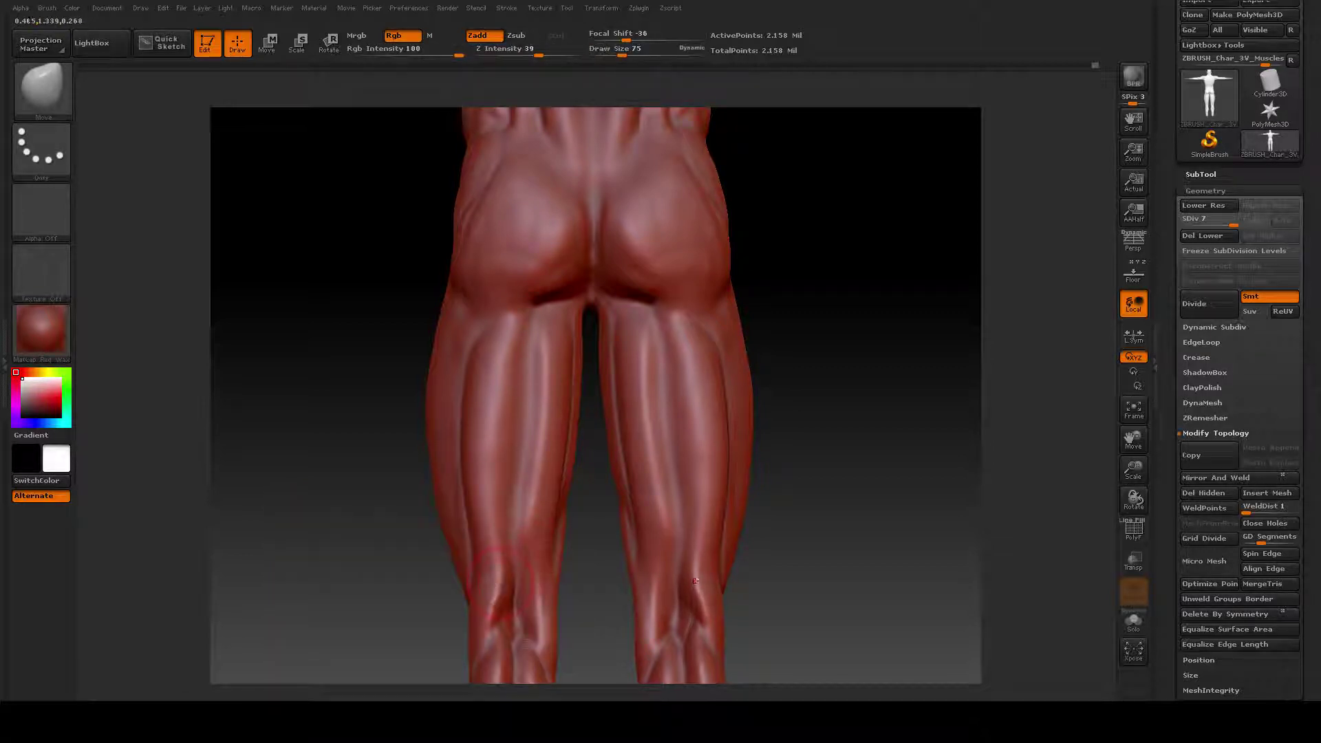
pyautogui.moveTo(502, 585); pyautogui.dragTo(484, 581, button='right')
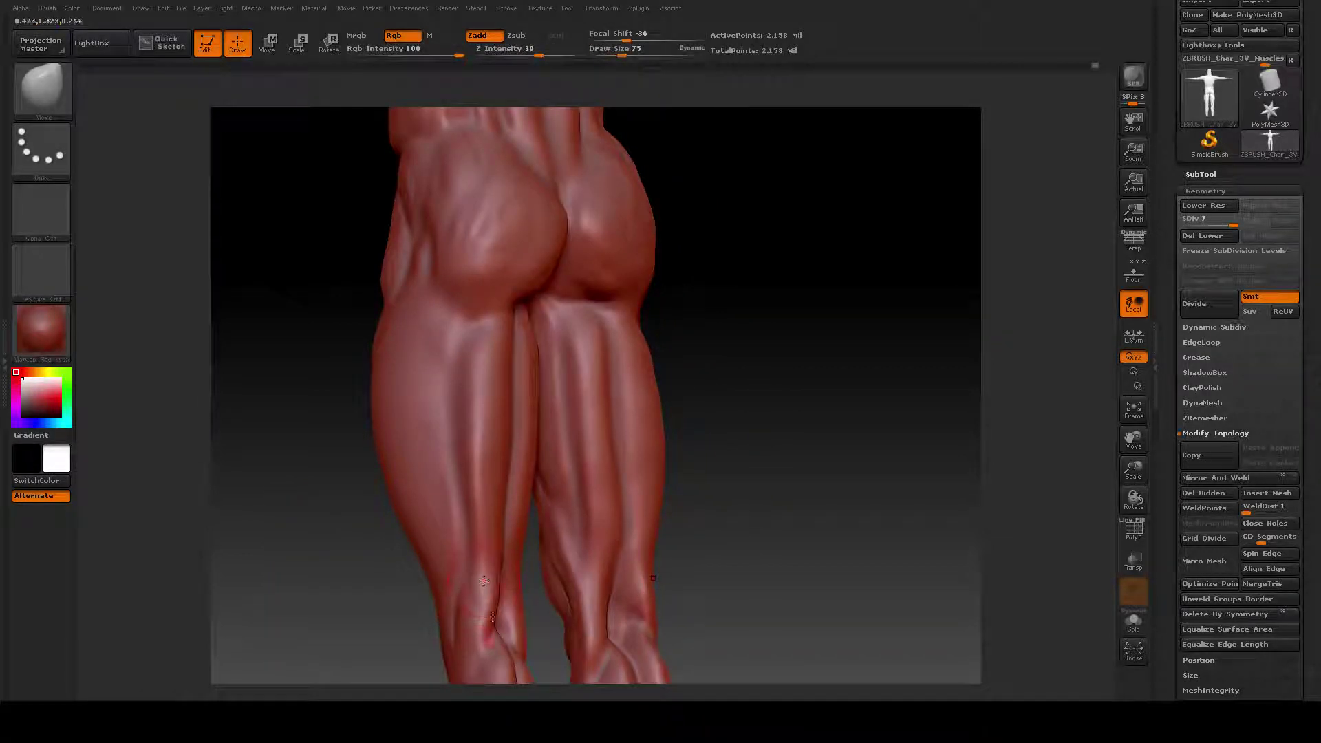
# Step: Set the Move brush's draw size to 89 for working on the back of the leg around the knee
pyautogui.moveTo(731, 567); pyautogui.dragTo(466, 563, button='right')
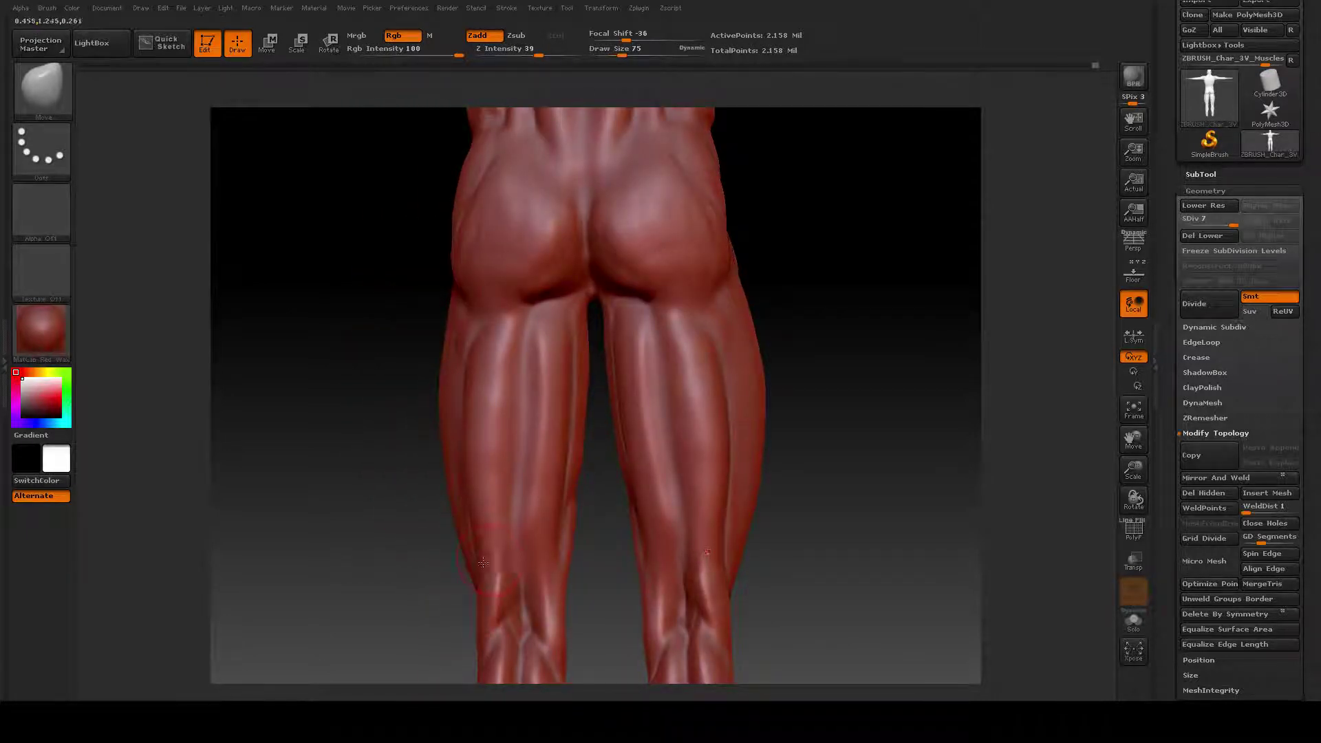
pyautogui.moveTo(480, 611); pyautogui.dragTo(506, 606, button='right')
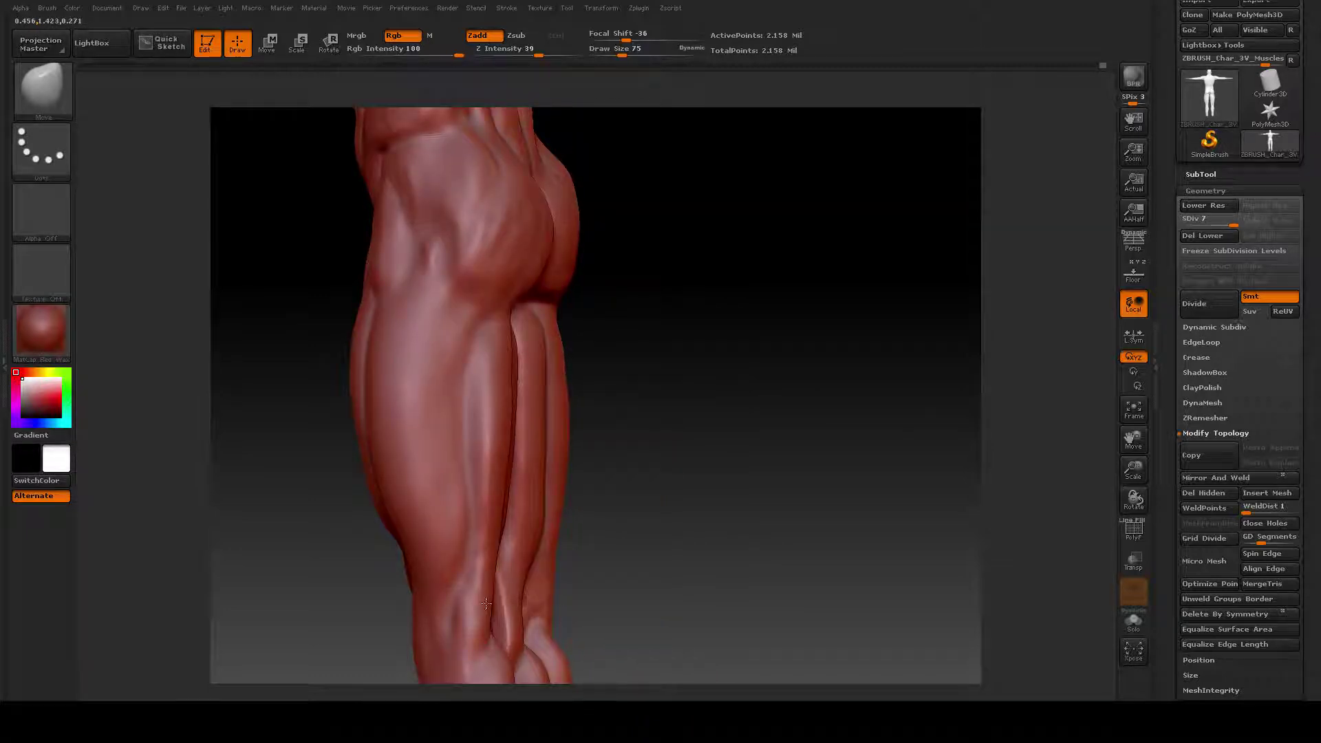
pyautogui.keyDown('alt'); pyautogui.moveTo(645, 587); pyautogui.dragTo(653, 509); pyautogui.keyUp('alt')
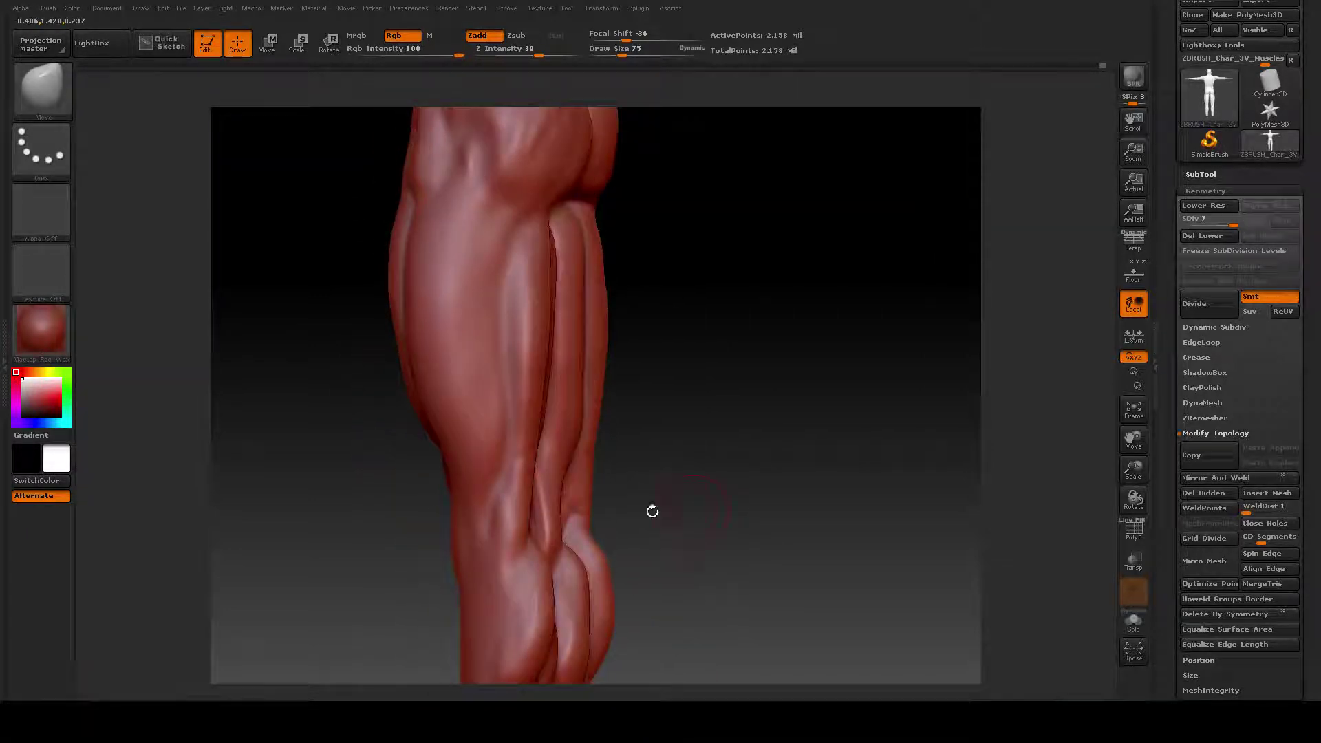
pyautogui.press('space')
pyautogui.moveTo(744, 443)
pyautogui.mouseDown()
pyautogui.moveTo(762, 439)
pyautogui.moveTo(614, 449)
pyautogui.mouseUp()
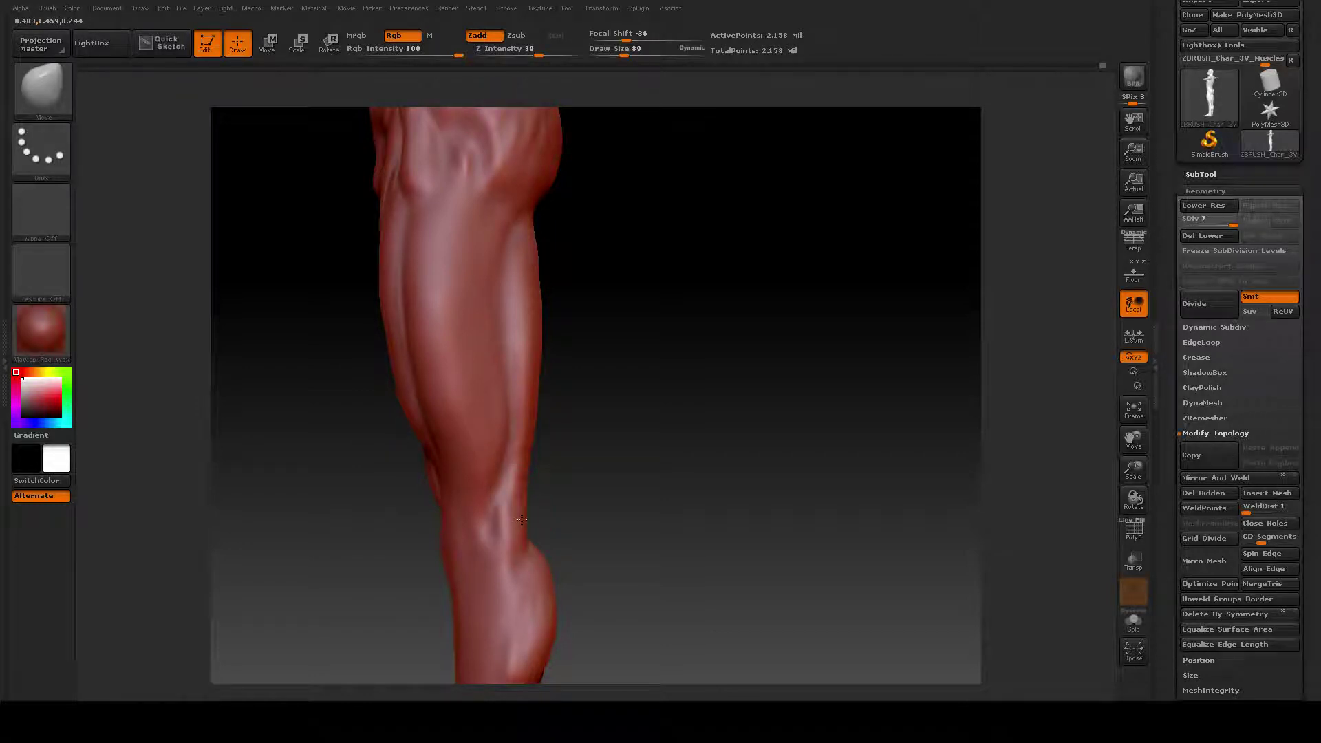
# Step: Examine the leg shapes from the back, side and front, comparing the thighs, knees, calves and feet
pyautogui.moveTo(704, 498); pyautogui.dragTo(523, 552)
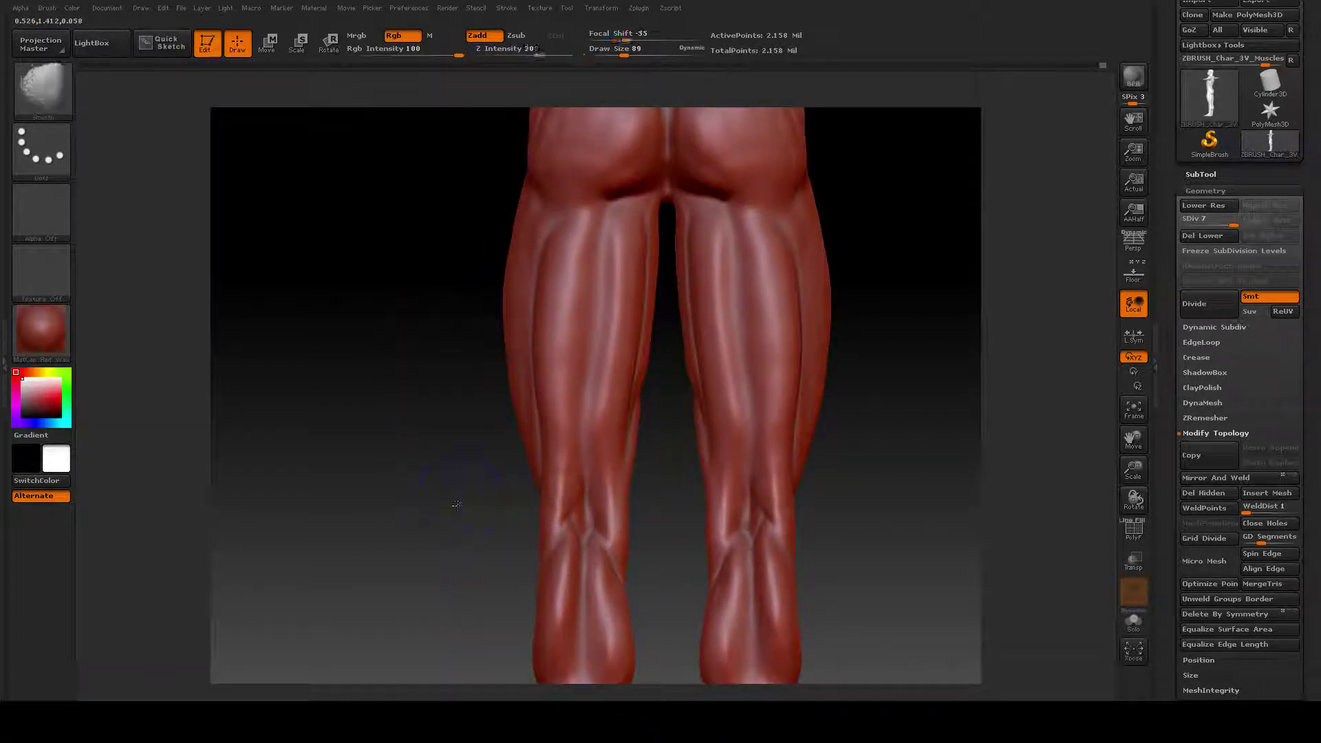
pyautogui.moveTo(489, 506); pyautogui.dragTo(551, 501)
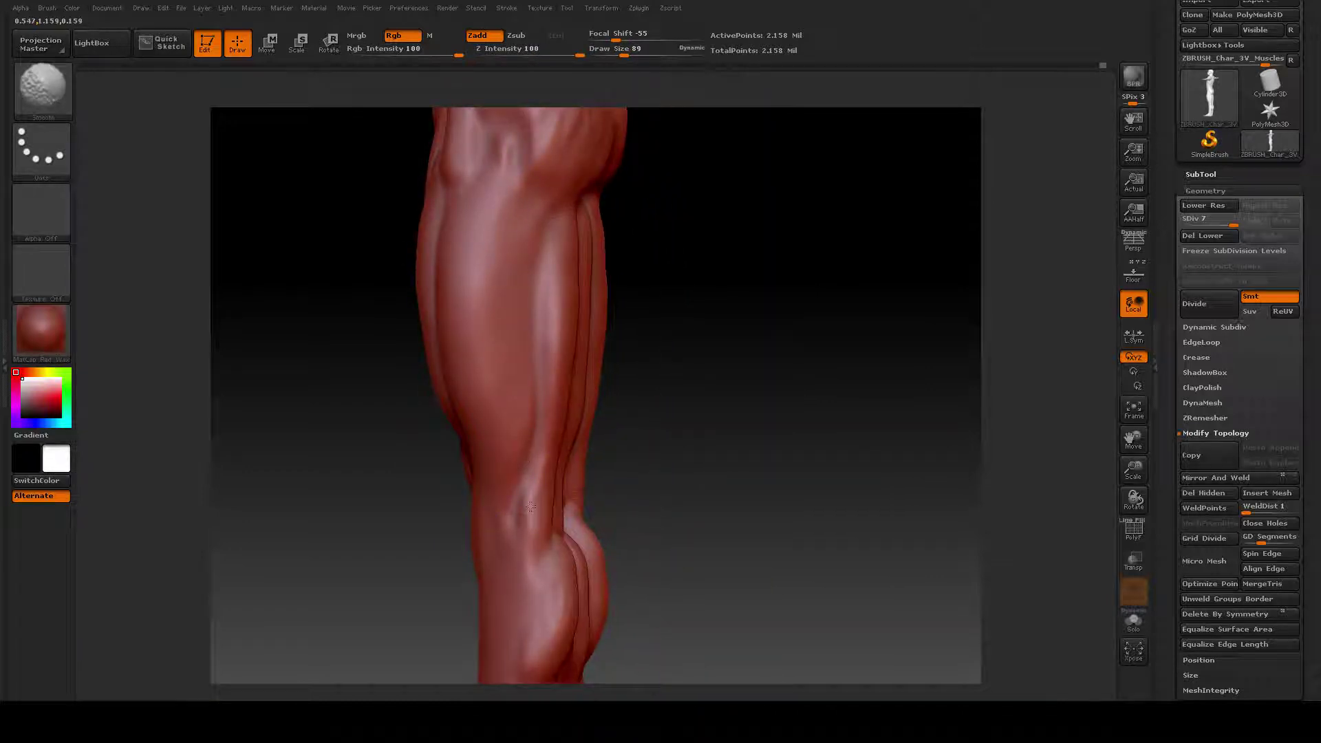
pyautogui.moveTo(709, 468)
pyautogui.mouseDown()
pyautogui.moveTo(854, 468)
pyautogui.moveTo(714, 434)
pyautogui.mouseUp()
pyautogui.moveTo(755, 534)
pyautogui.keyDown('alt'); pyautogui.mouseDown()
pyautogui.moveTo(782, 571)
pyautogui.moveTo(795, 461)
pyautogui.moveTo(799, 530)
pyautogui.moveTo(838, 491)
pyautogui.mouseUp(); pyautogui.keyUp('alt')
pyautogui.moveTo(783, 384); pyautogui.dragTo(799, 427)
pyautogui.moveTo(854, 517); pyautogui.dragTo(362, 460)
pyautogui.keyDown('alt'); pyautogui.moveTo(503, 445); pyautogui.dragTo(395, 462); pyautogui.keyUp('alt')
pyautogui.moveTo(376, 397)
pyautogui.mouseDown()
pyautogui.moveTo(596, 497)
pyautogui.moveTo(814, 380)
pyautogui.moveTo(723, 427)
pyautogui.moveTo(732, 499)
pyautogui.mouseUp()
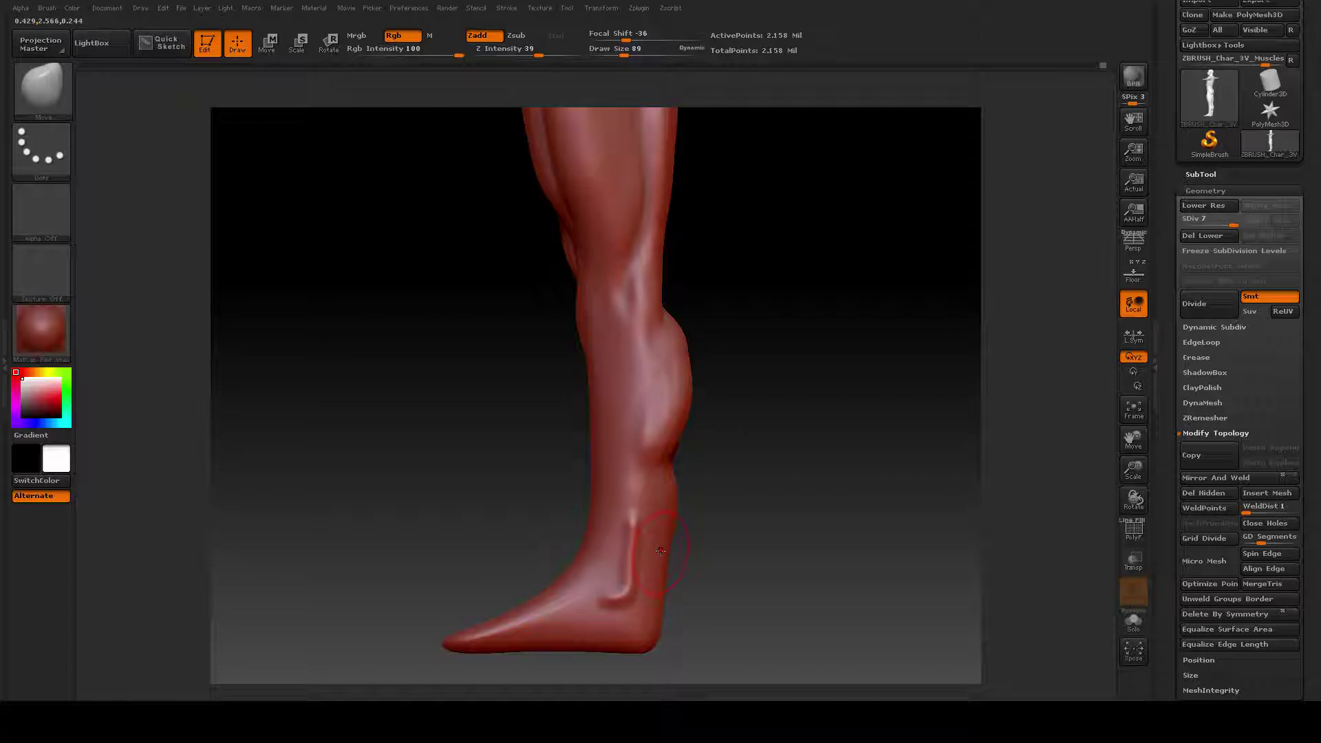
pyautogui.keyDown('alt'); pyautogui.moveTo(746, 365); pyautogui.dragTo(732, 503); pyautogui.keyUp('alt')
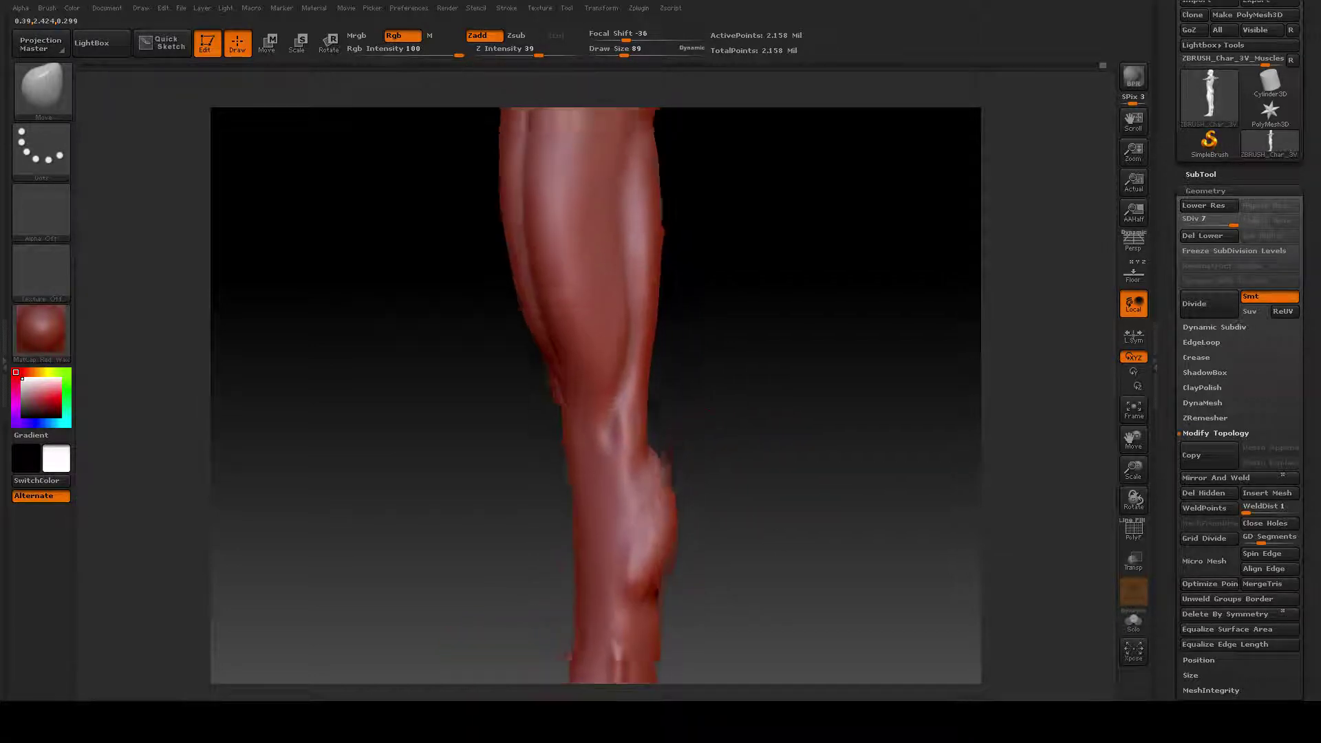
pyautogui.moveTo(711, 374)
pyautogui.keyDown('alt'); pyautogui.mouseDown()
pyautogui.moveTo(740, 507)
pyautogui.moveTo(789, 510)
pyautogui.moveTo(764, 375)
pyautogui.moveTo(790, 368)
pyautogui.moveTo(794, 418)
pyautogui.moveTo(736, 513)
pyautogui.moveTo(788, 315)
pyautogui.moveTo(789, 353)
pyautogui.mouseUp(); pyautogui.keyUp('alt')
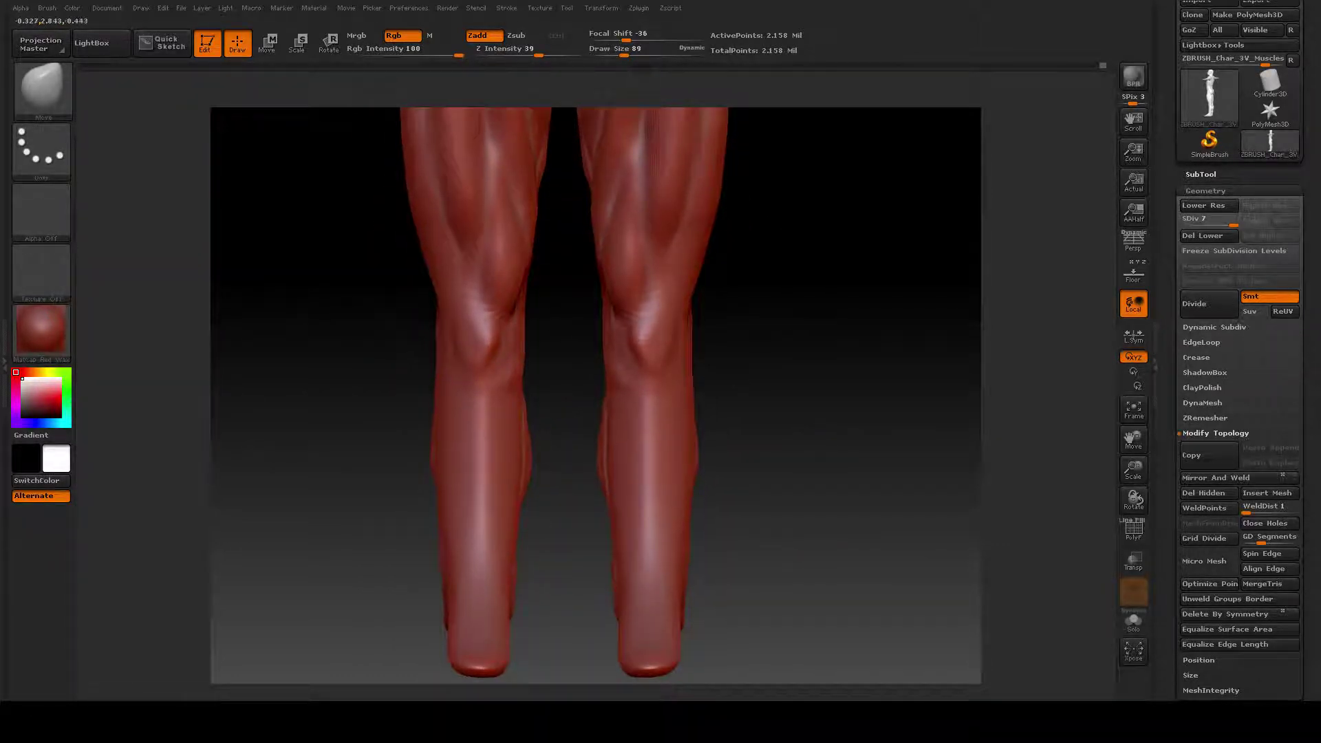
pyautogui.keyDown('alt'); pyautogui.moveTo(814, 236); pyautogui.dragTo(805, 505); pyautogui.keyUp('alt')
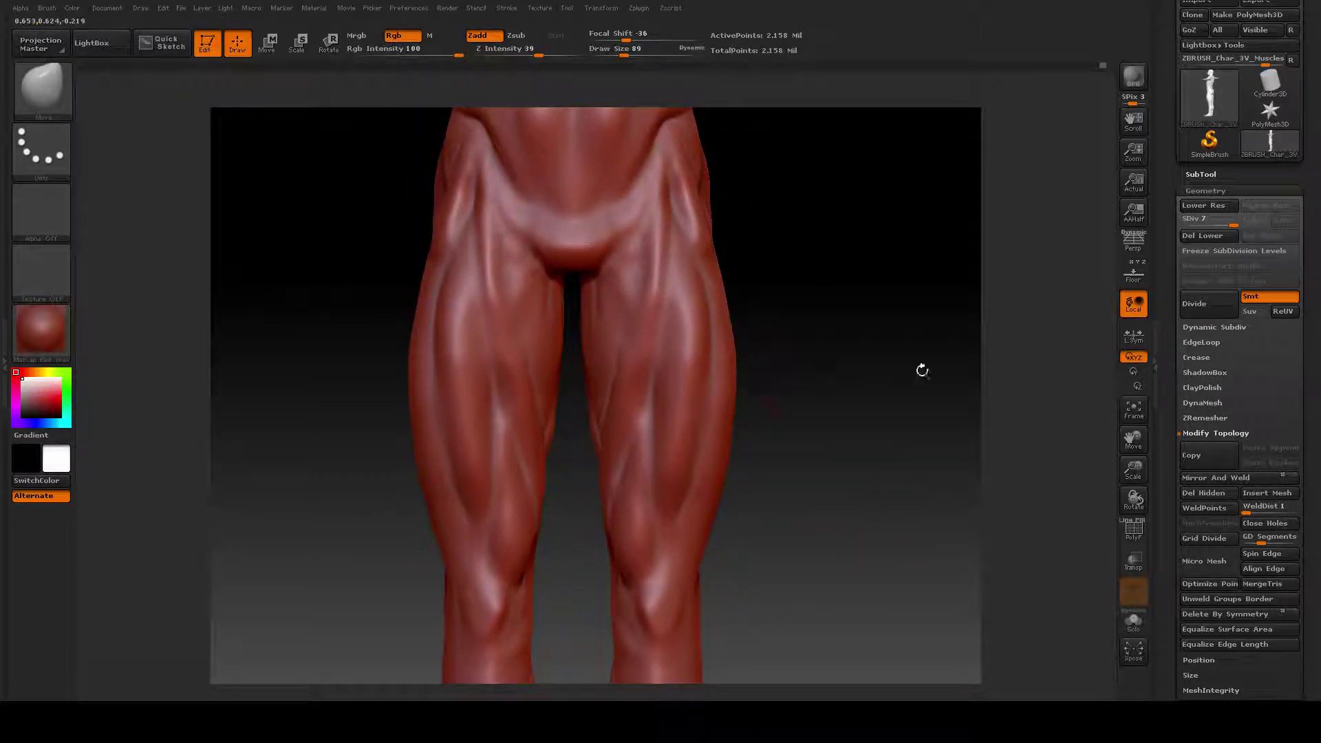
pyautogui.moveTo(851, 454)
pyautogui.mouseDown()
pyautogui.moveTo(738, 465)
pyautogui.moveTo(852, 445)
pyautogui.moveTo(849, 185)
pyautogui.mouseUp()
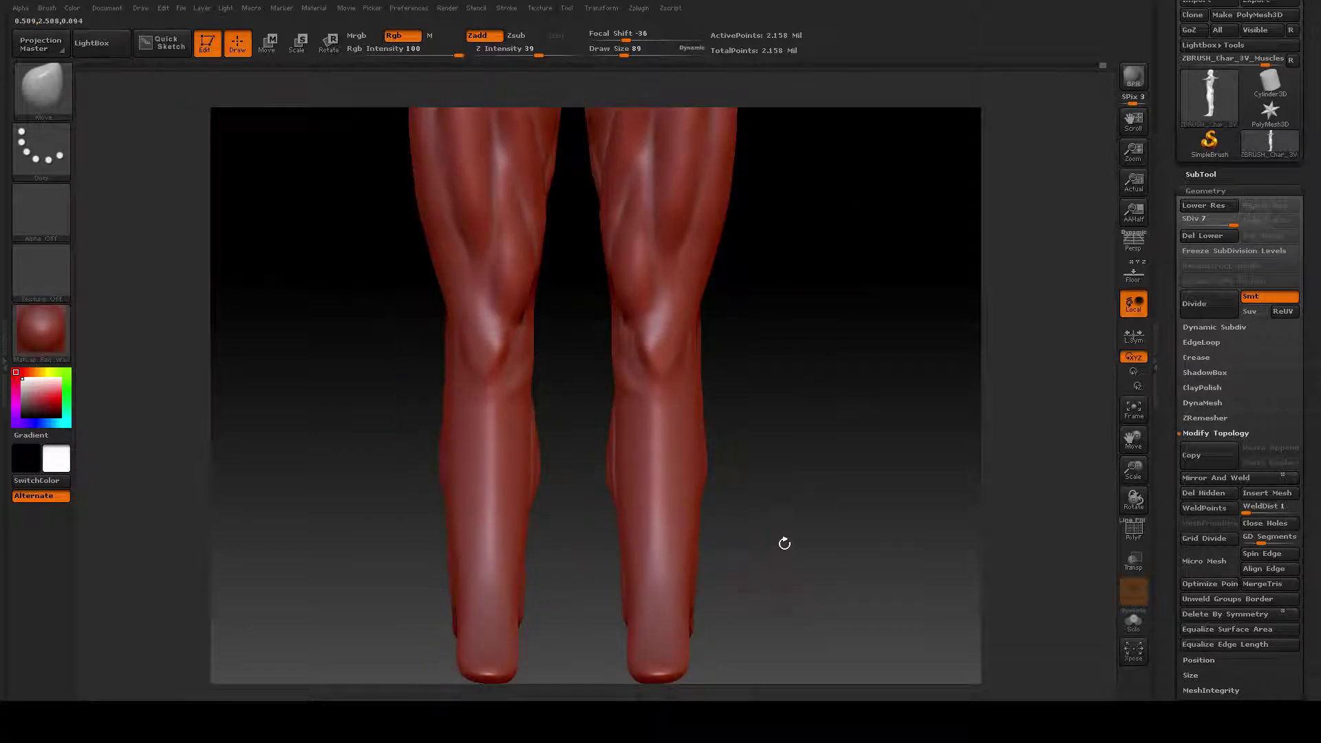
pyautogui.moveTo(798, 537)
pyautogui.mouseDown()
pyautogui.moveTo(812, 531)
pyautogui.moveTo(742, 532)
pyautogui.moveTo(791, 535)
pyautogui.mouseUp()
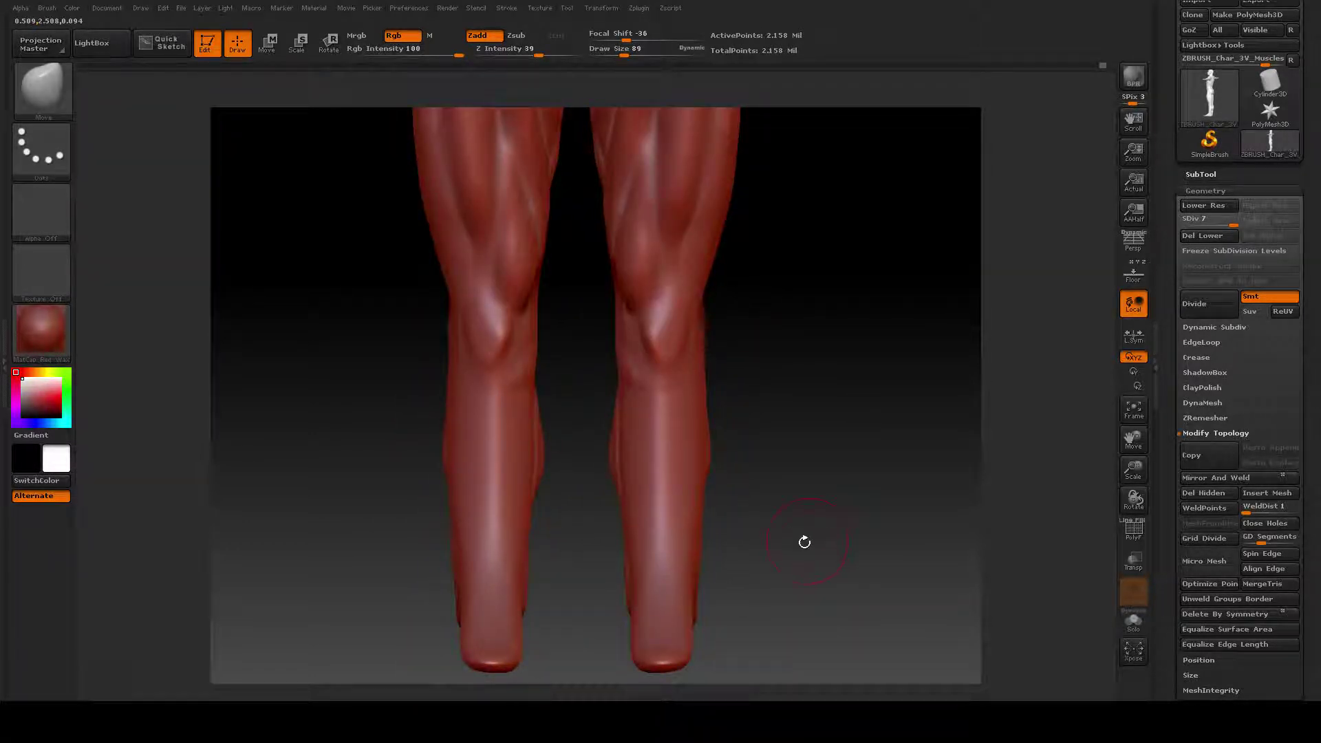